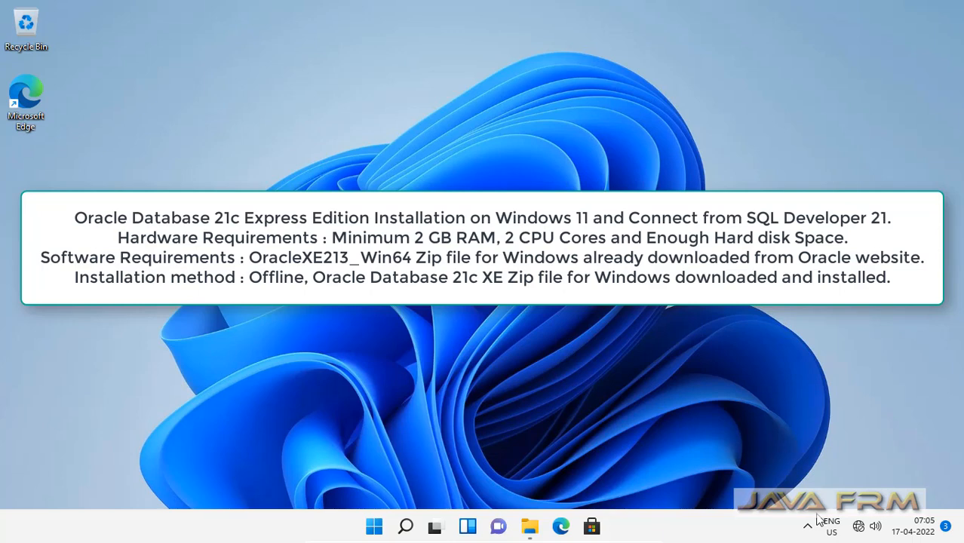
Step: Restore the Oracle21c folder window and switch File Explorer to This PC
click(529, 533)
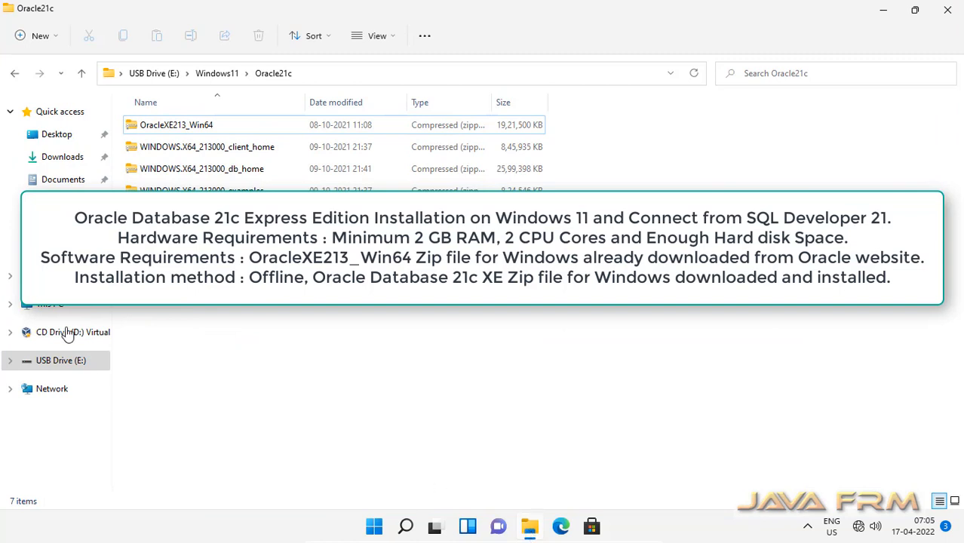
click(45, 305)
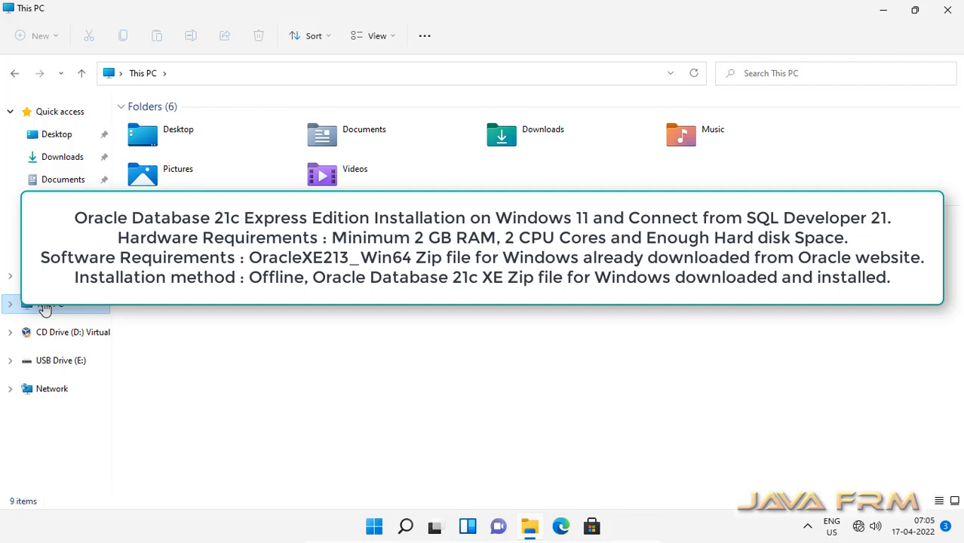
right_click(45, 308)
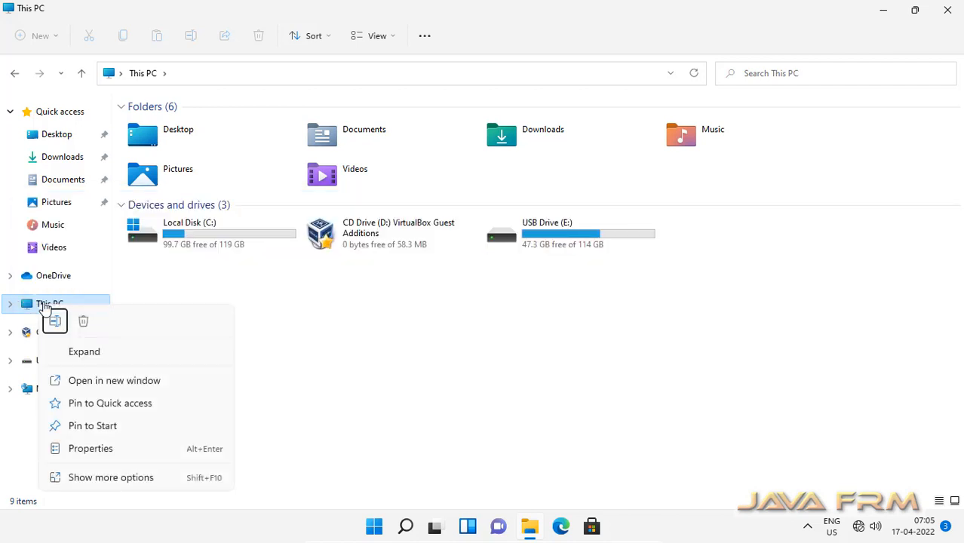
click(90, 448)
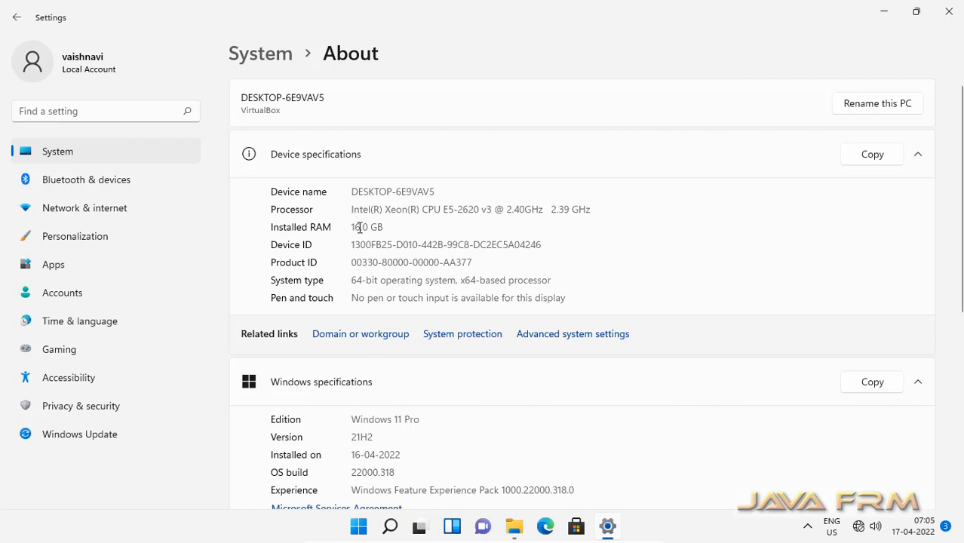
drag(360, 227, 389, 233)
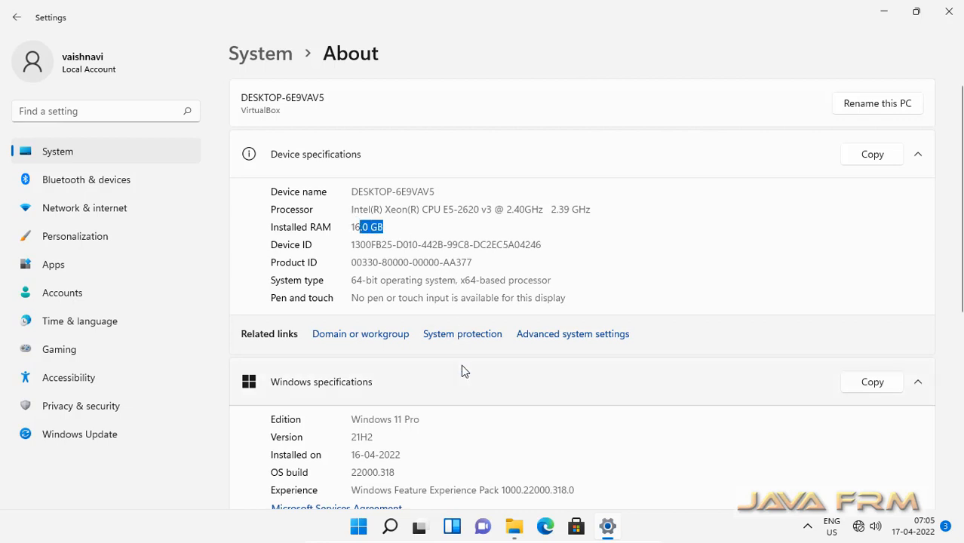
scroll(462, 368, down, 4)
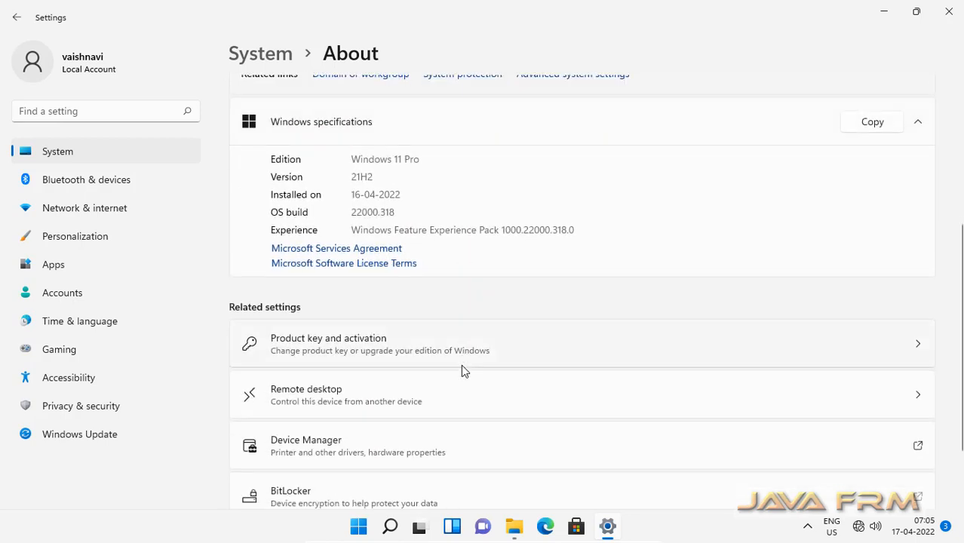
scroll(461, 365, up, 2)
drag(364, 294, 456, 320)
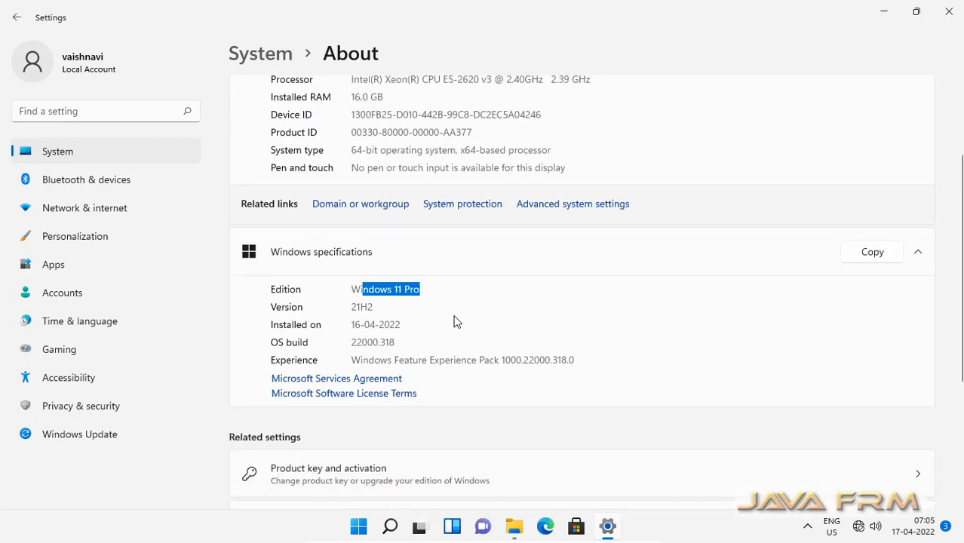
scroll(470, 328, up, 2)
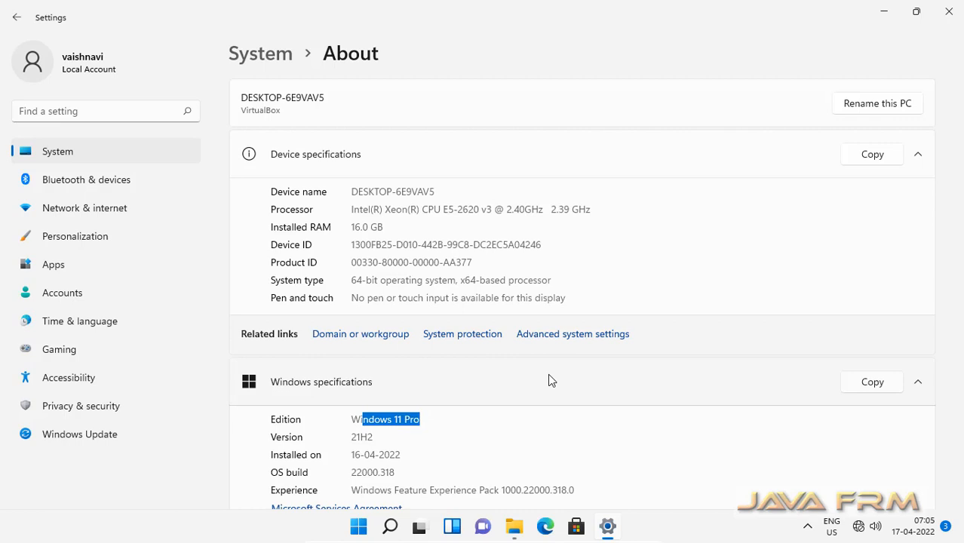
click(949, 17)
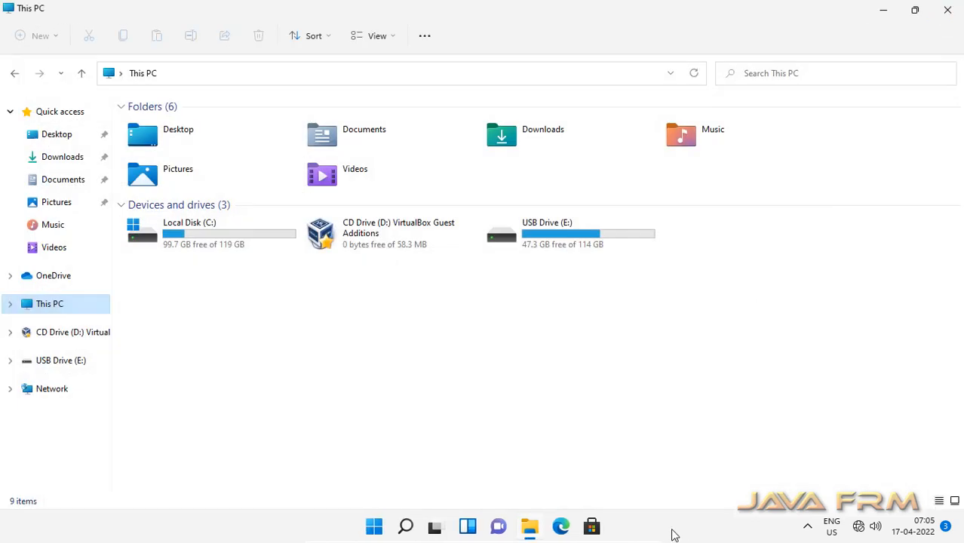
key(Menu)
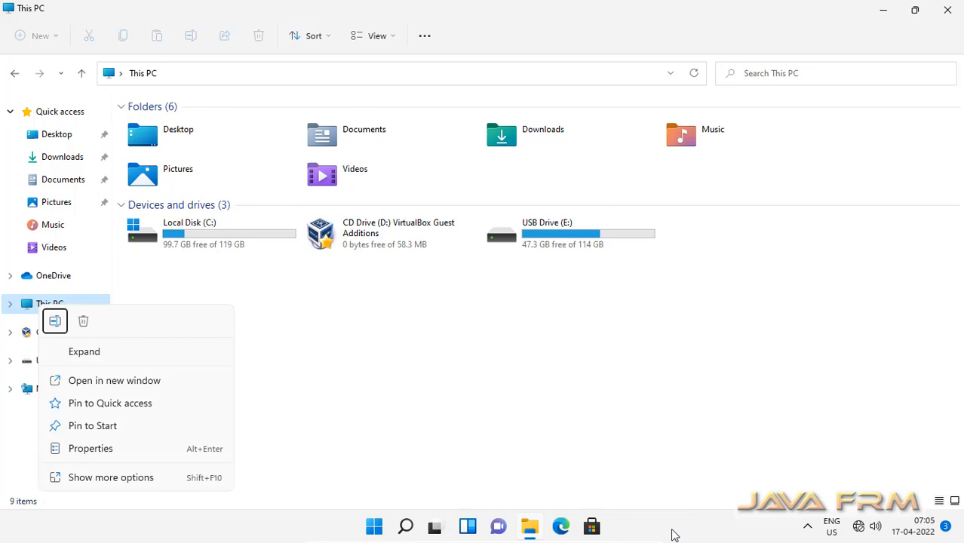
click(673, 534)
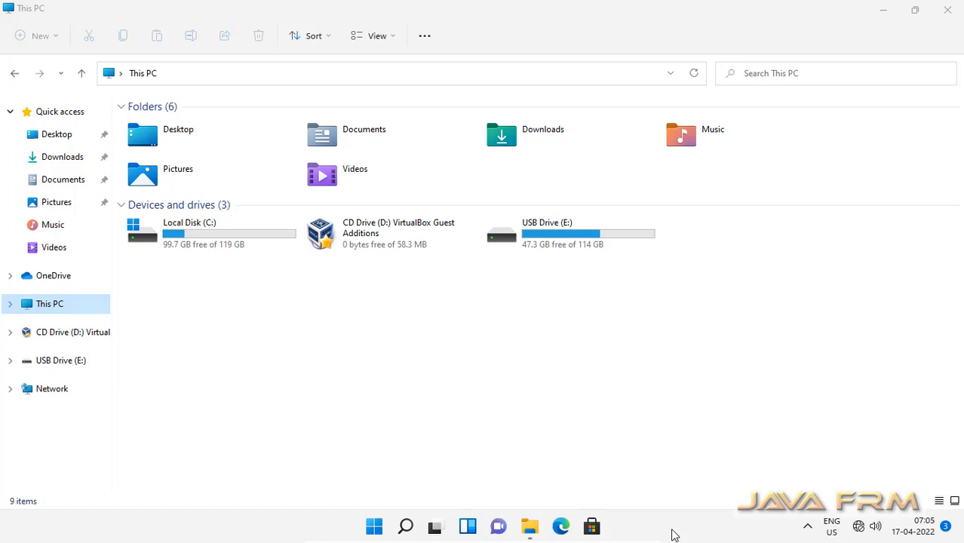
click(374, 532)
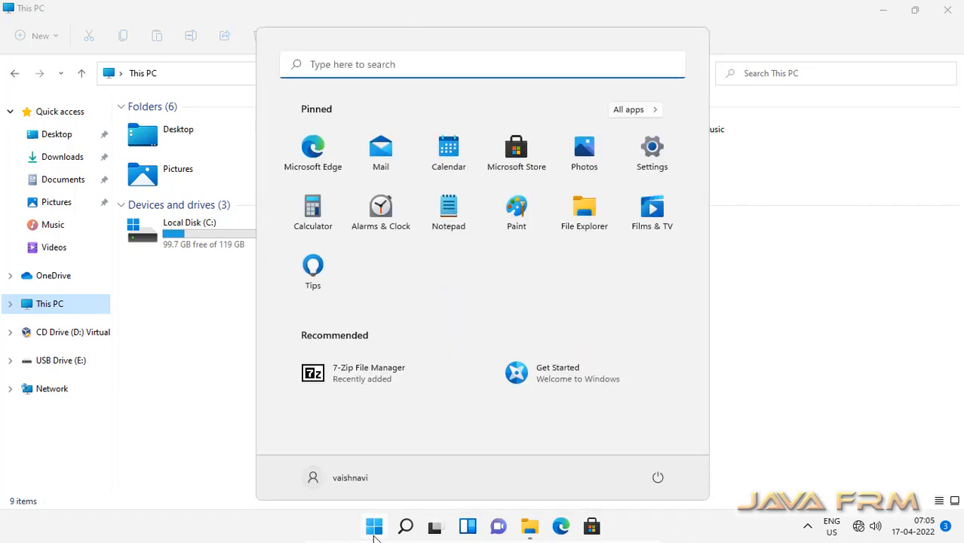
click(361, 64)
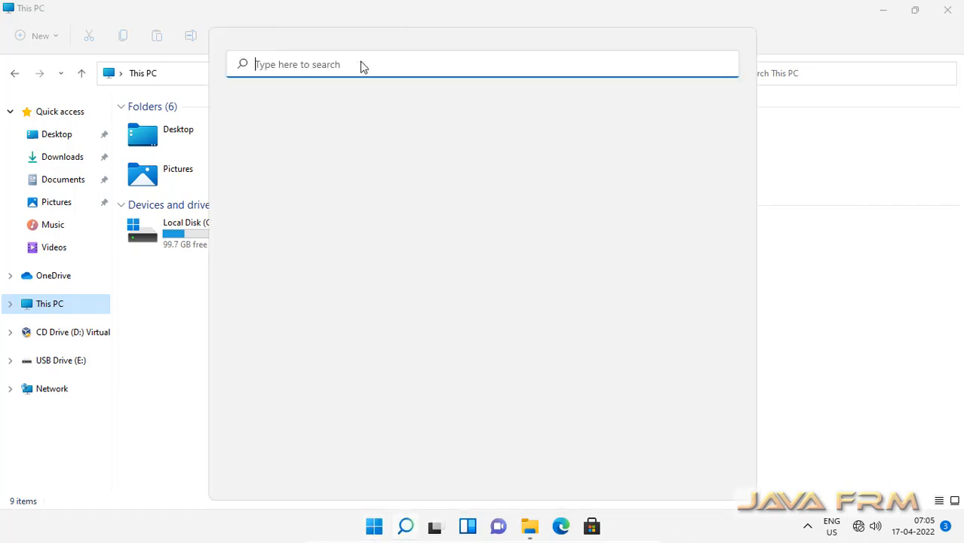
text(task)
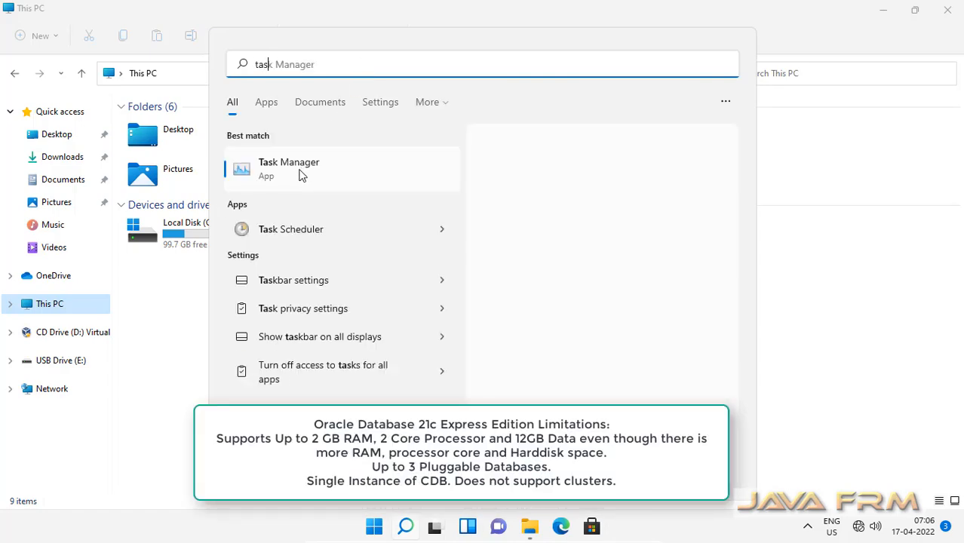
click(296, 176)
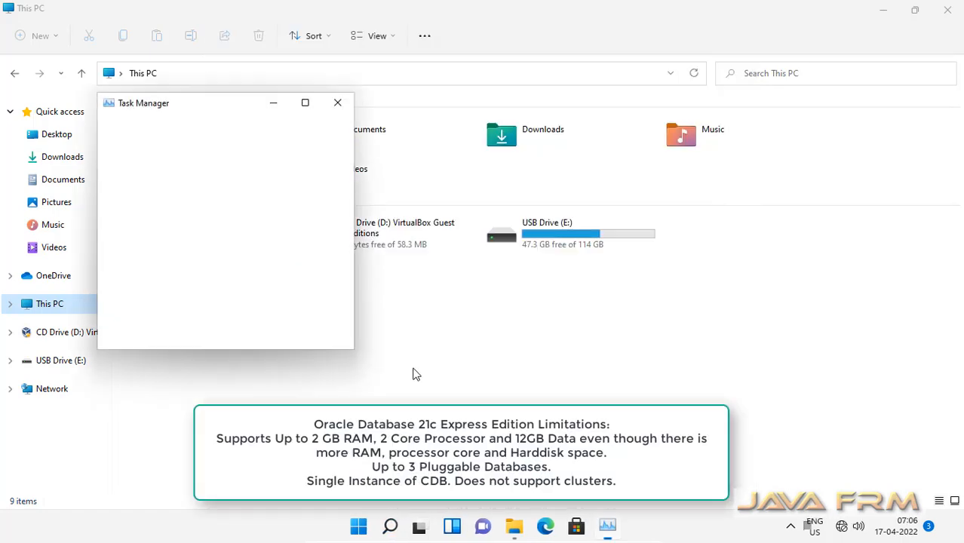
click(306, 104)
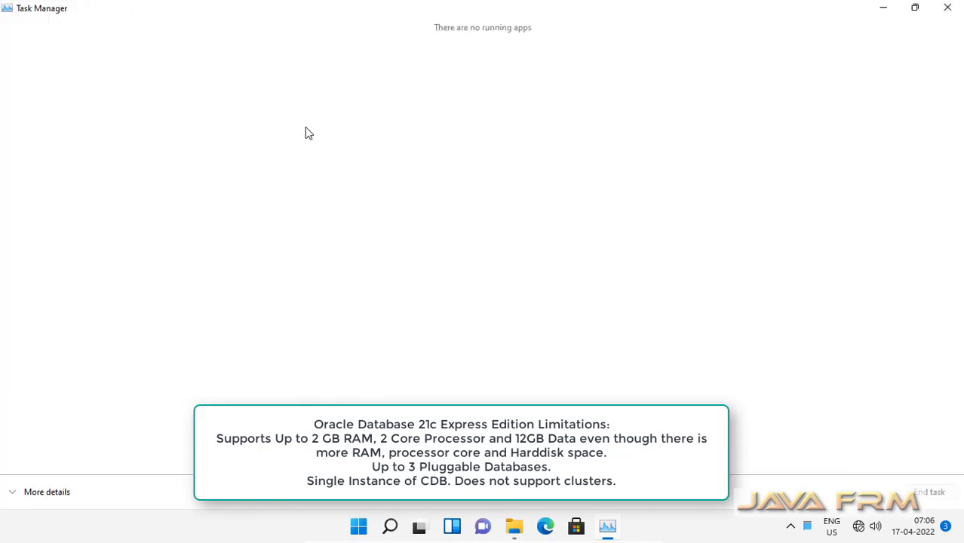
click(61, 496)
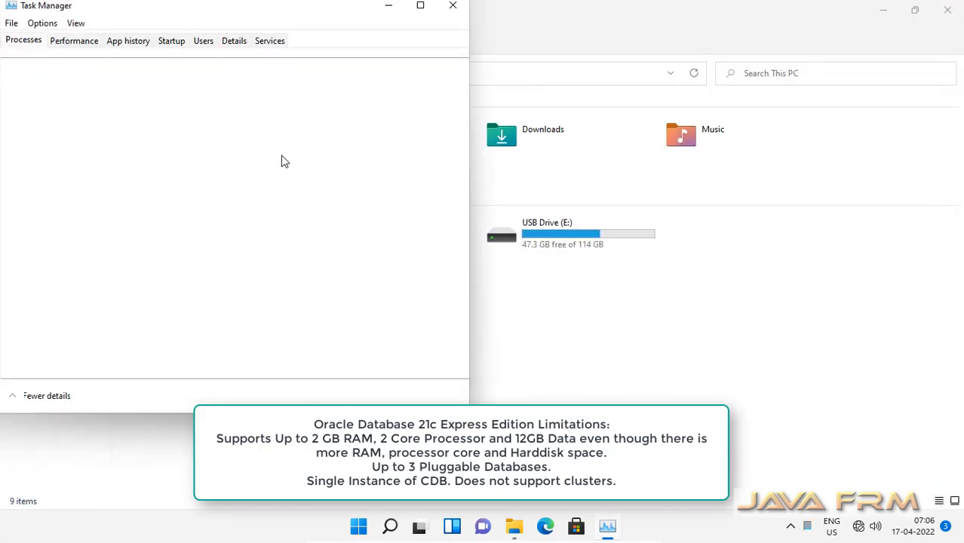
click(83, 43)
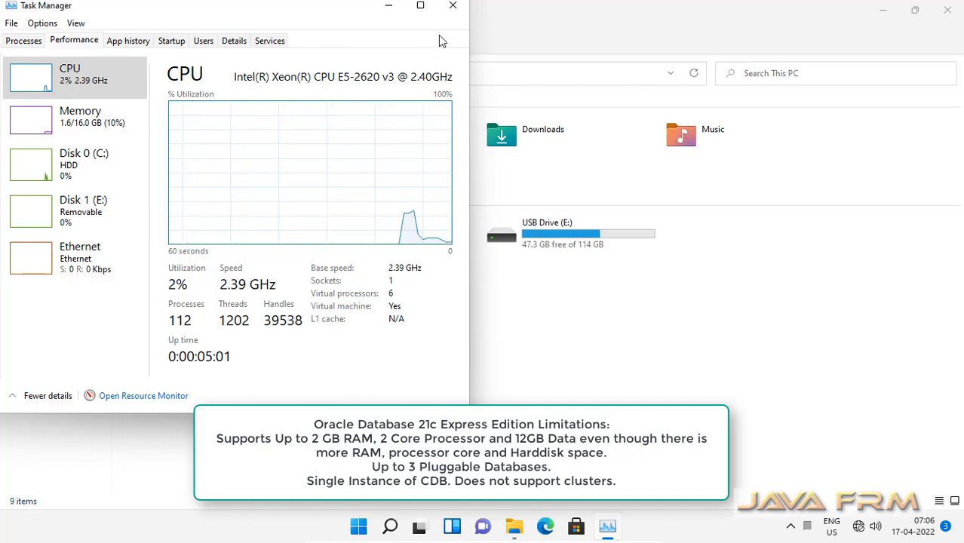
click(453, 9)
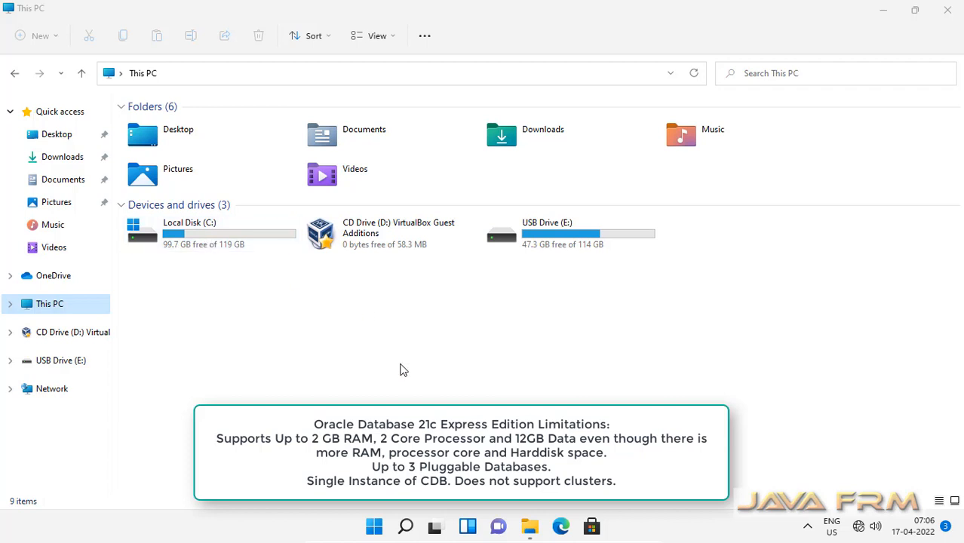
Step: Open OracleXE213_Win64.zip from USB Drive (E:)\Windows11\Oracle21c in 7-Zip
double_click(592, 249)
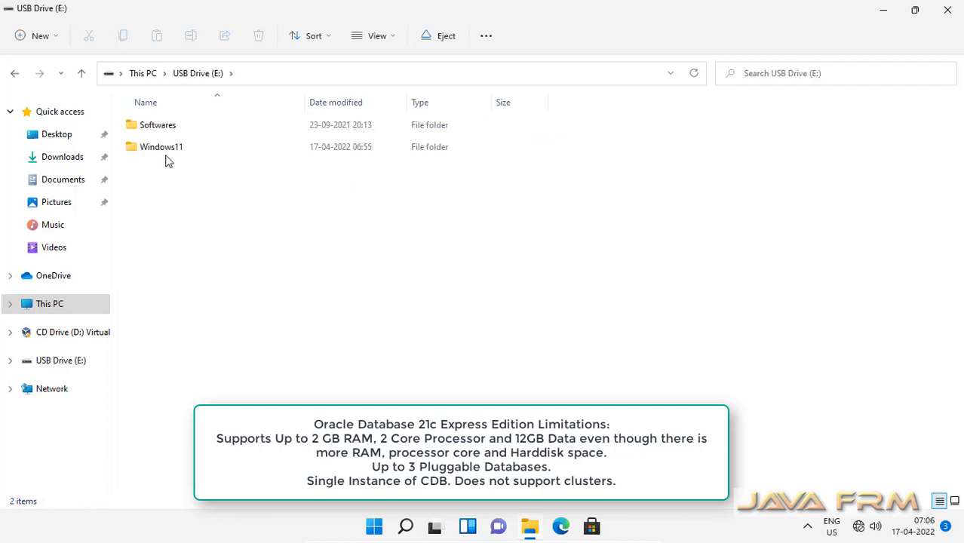
double_click(165, 152)
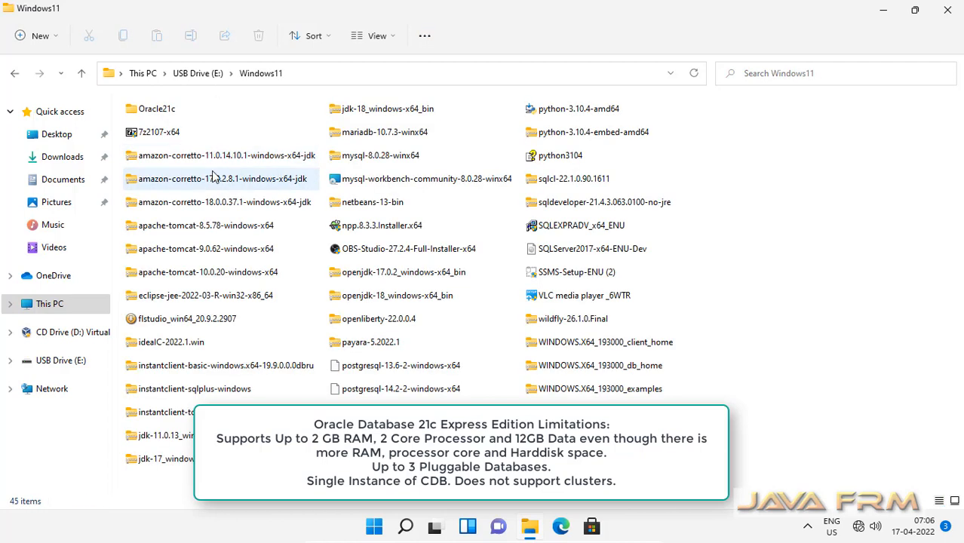
double_click(158, 110)
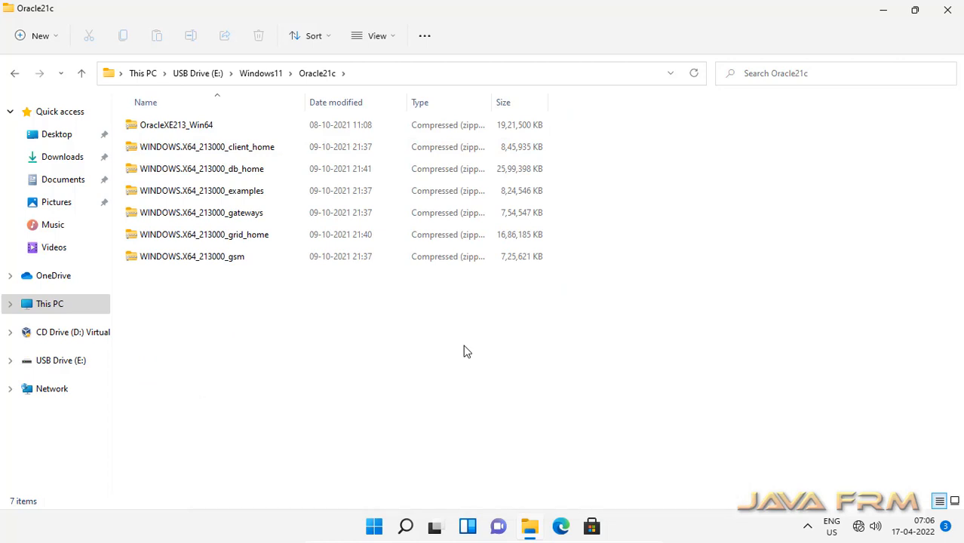
click(190, 131)
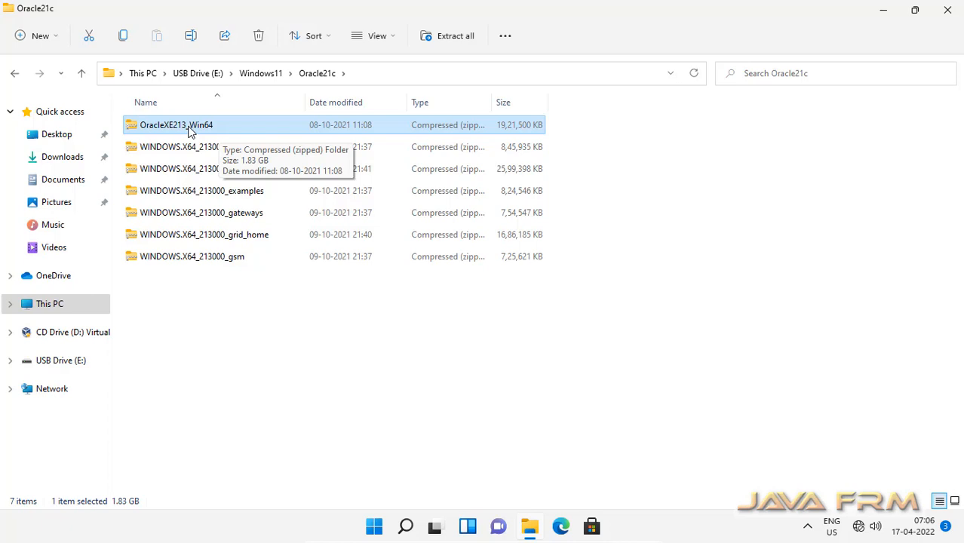
right_click(190, 132)
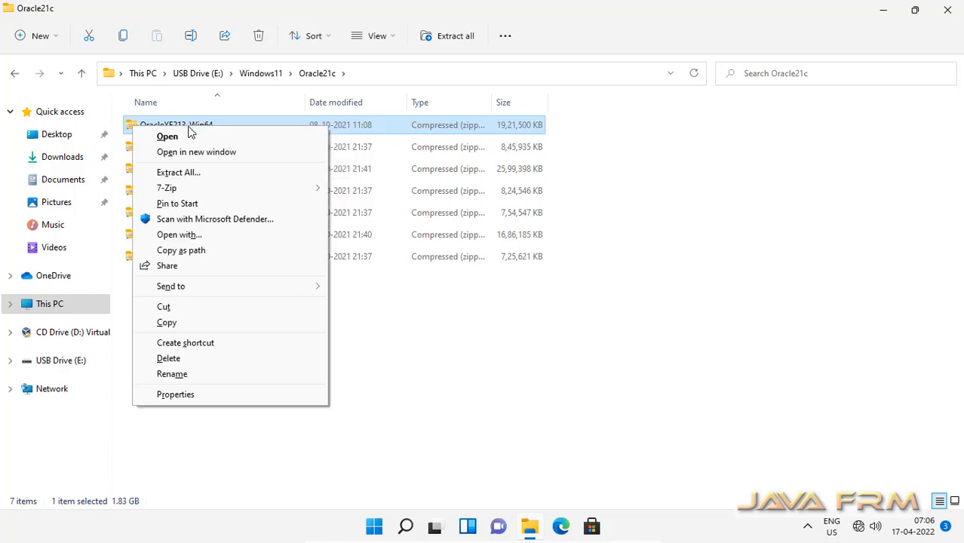
mouse_move(200, 195)
click(349, 187)
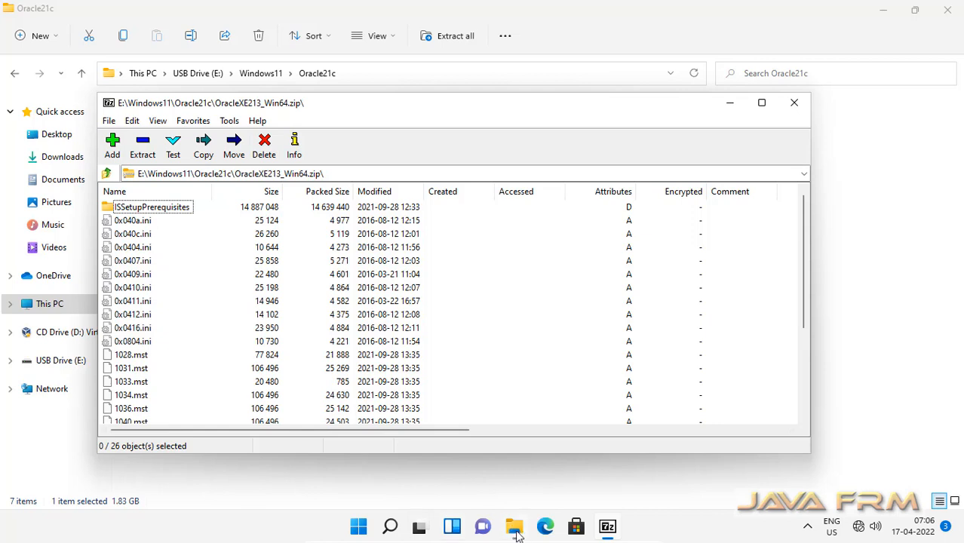
Step: Return the Explorer window to This PC
mouse_move(515, 533)
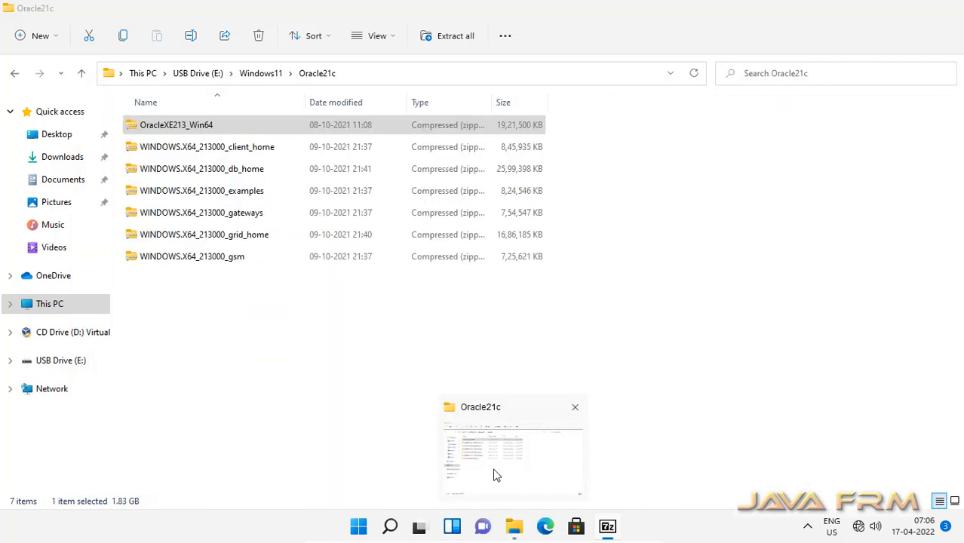
click(496, 475)
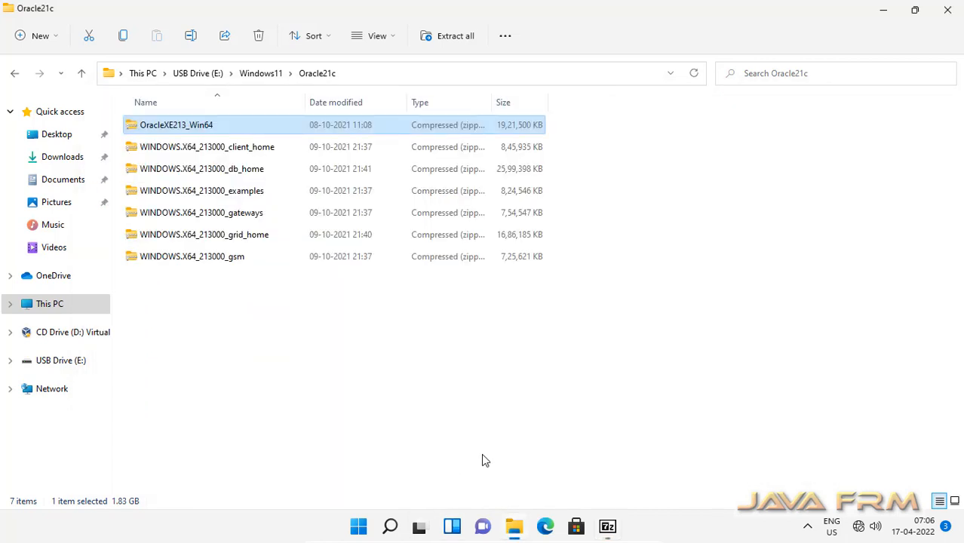
click(47, 306)
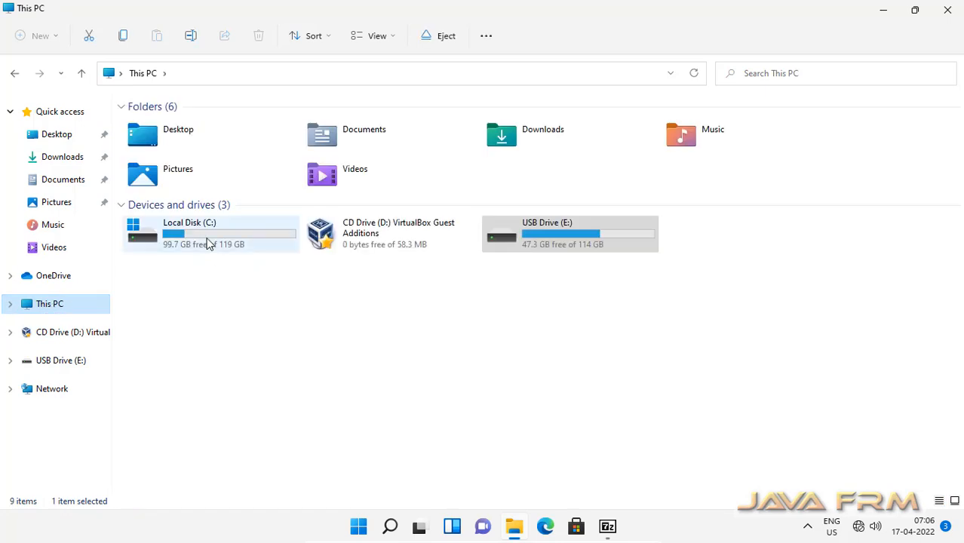
Step: Open Local Disk (C:) and add a new folder named Oracle21cXE
double_click(208, 241)
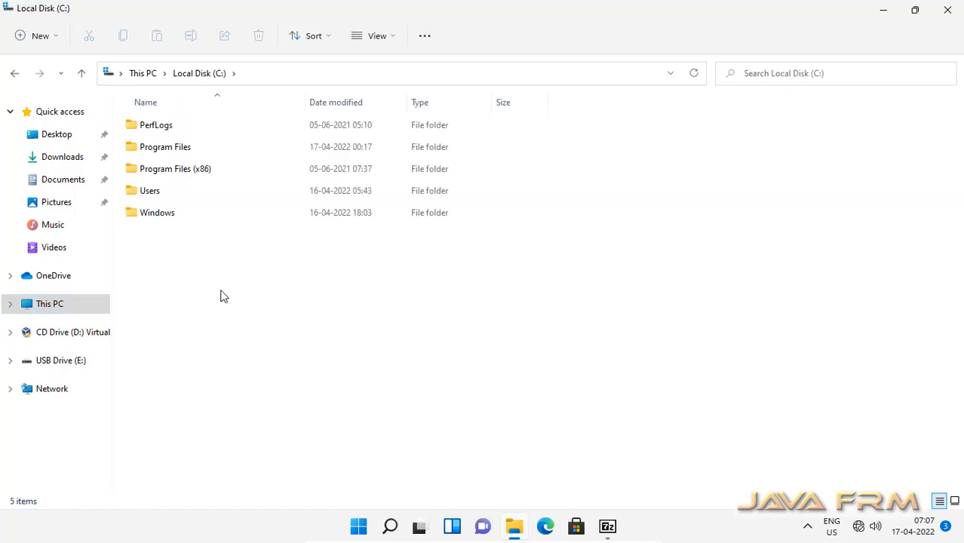
key(shift+F10)
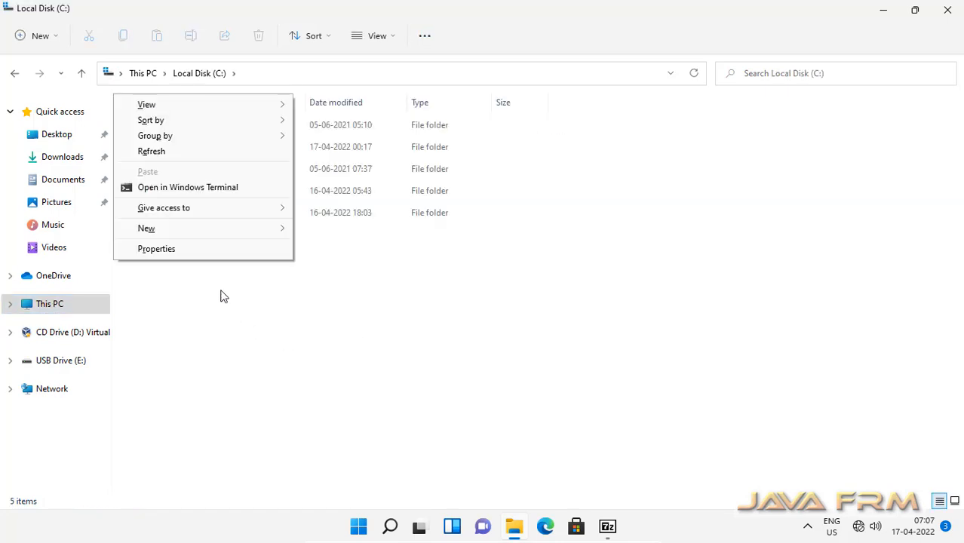
mouse_move(208, 237)
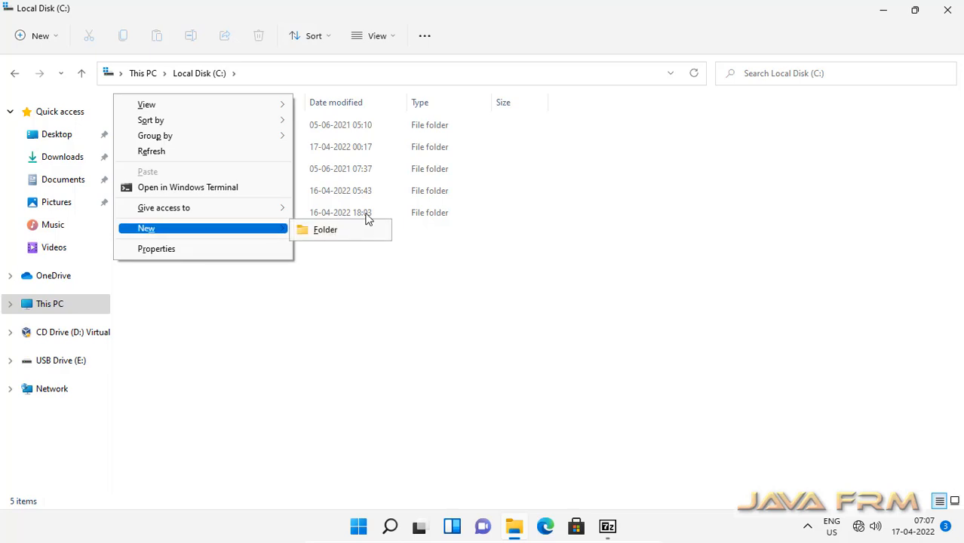
click(350, 231)
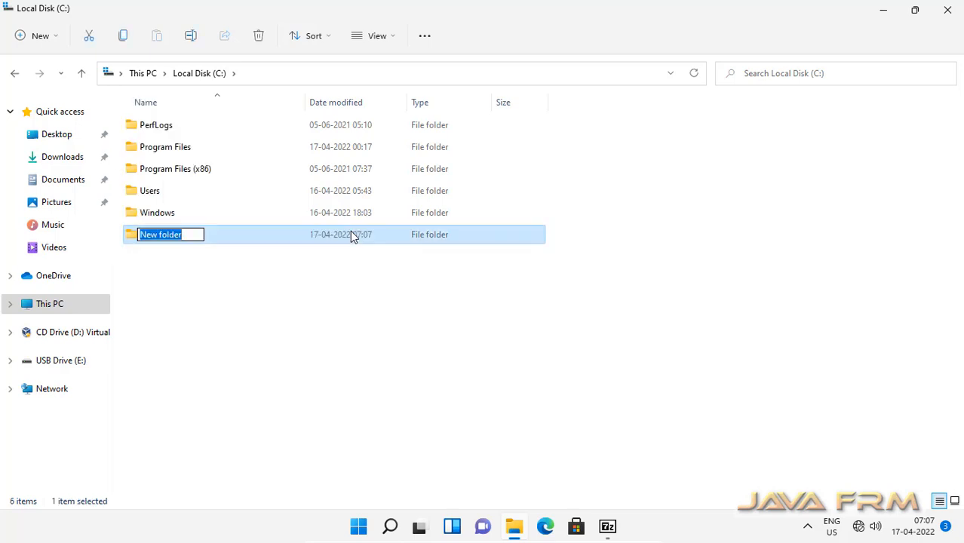
text(Oracle)
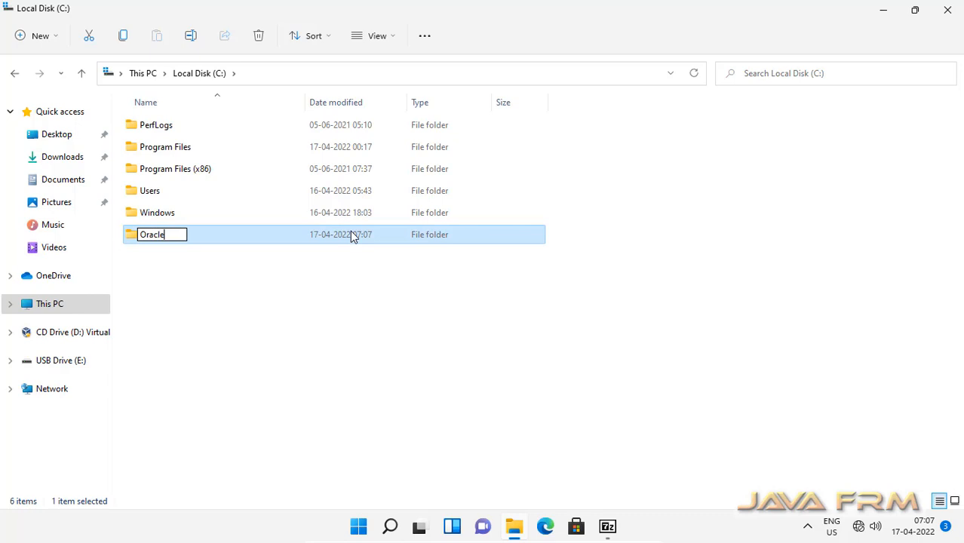
text(21XE)
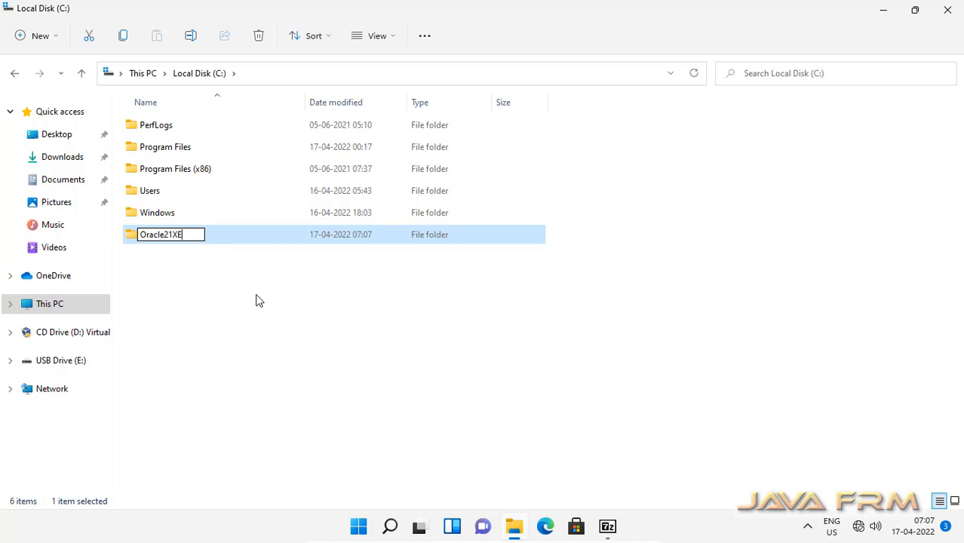
text(c)
key(Return)
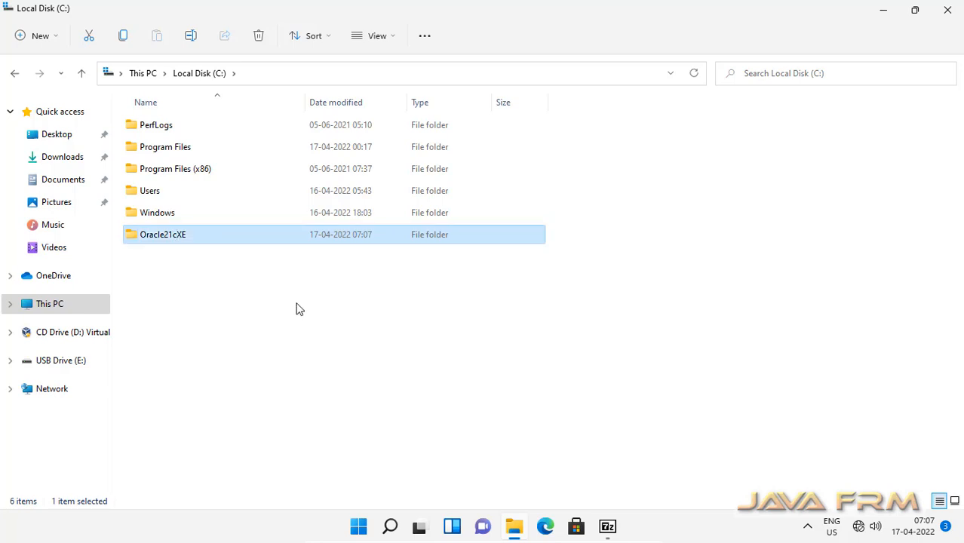
Step: Extract OracleXE213_Win64.zip into C:\Oracle21cXE with 7-Zip, then close 7-Zip
click(605, 532)
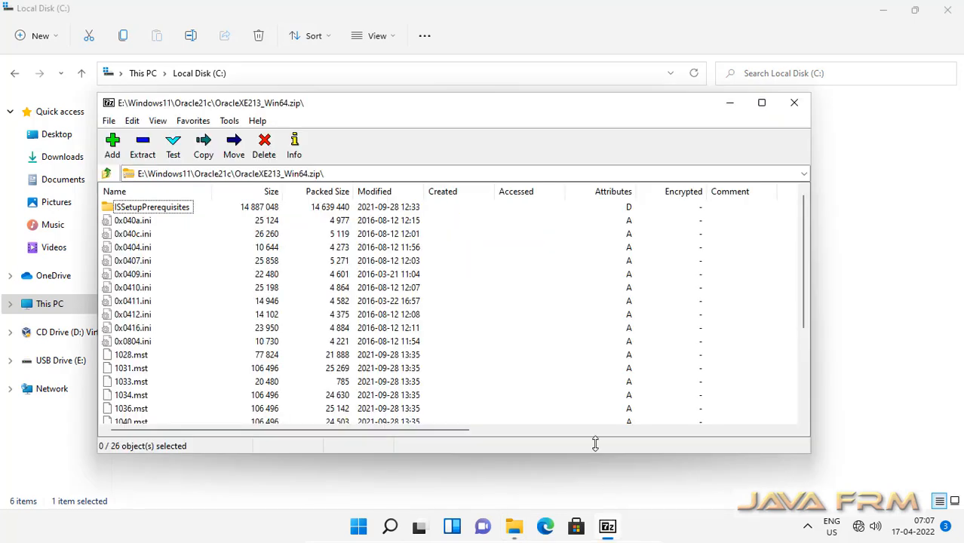
click(142, 147)
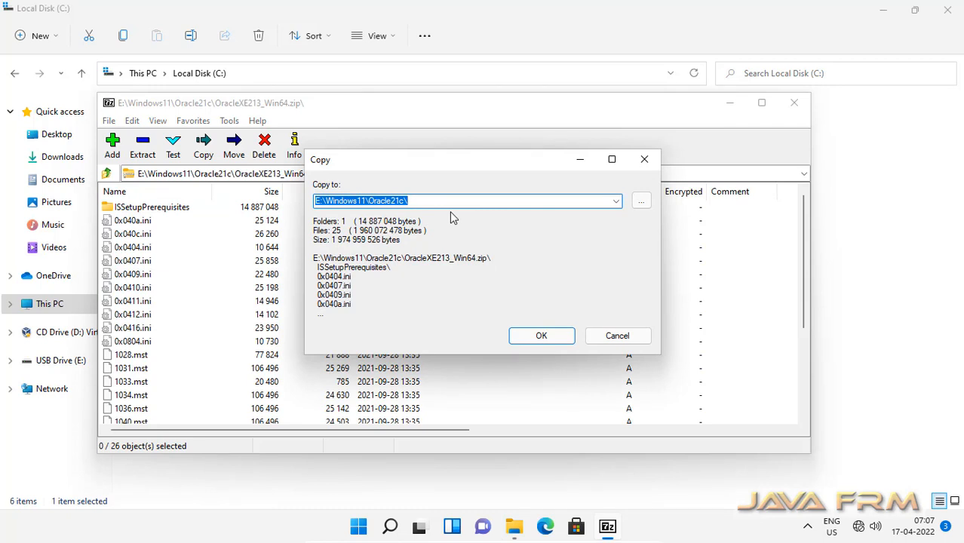
text(C:)
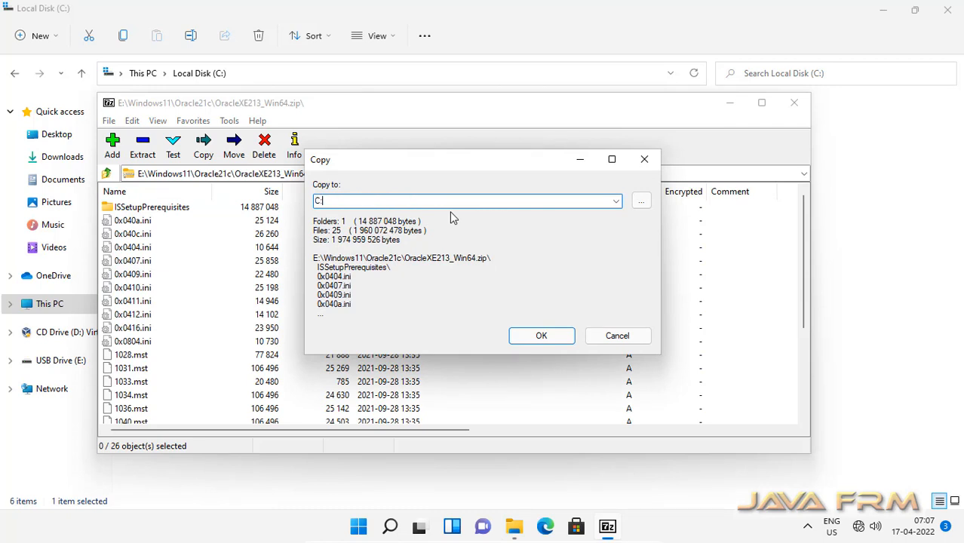
text(\)
click(640, 201)
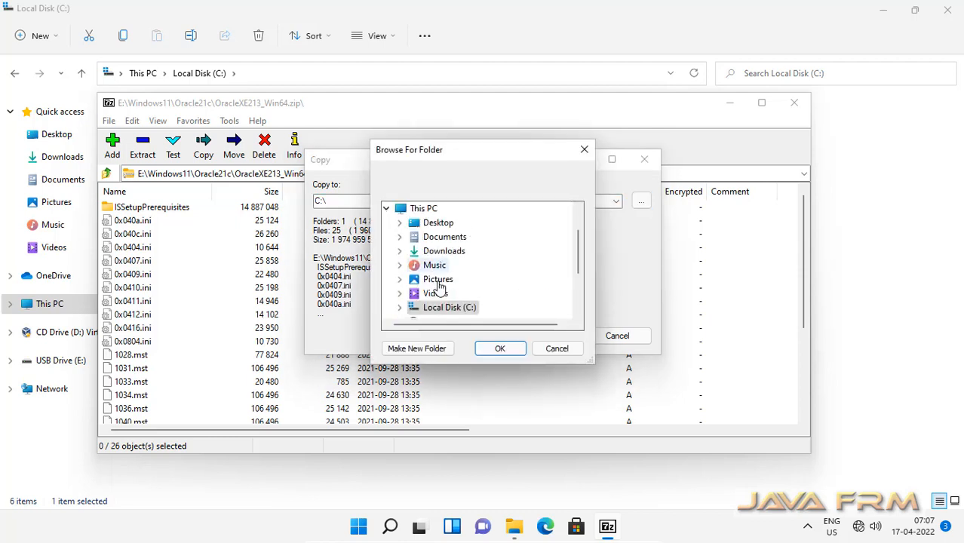
scroll(445, 278, down, 2)
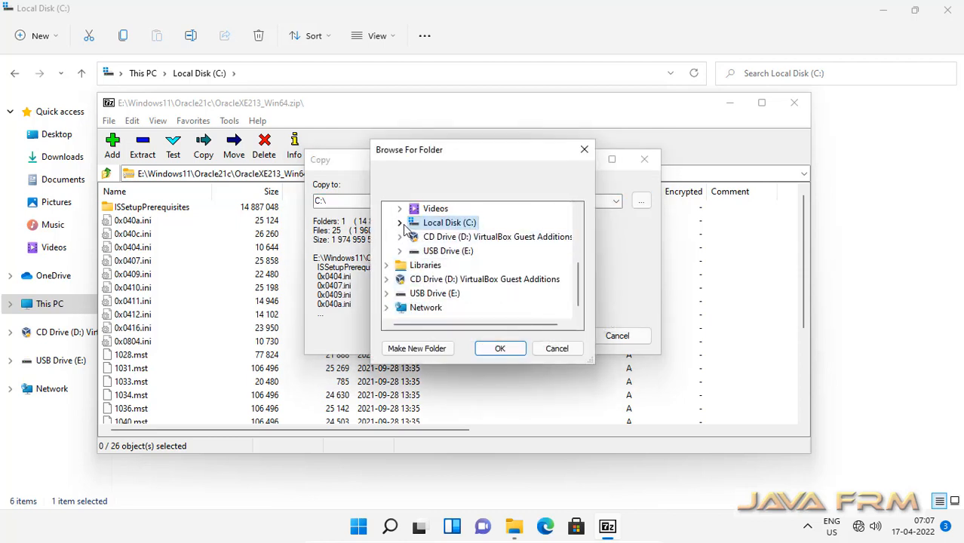
click(399, 224)
click(462, 239)
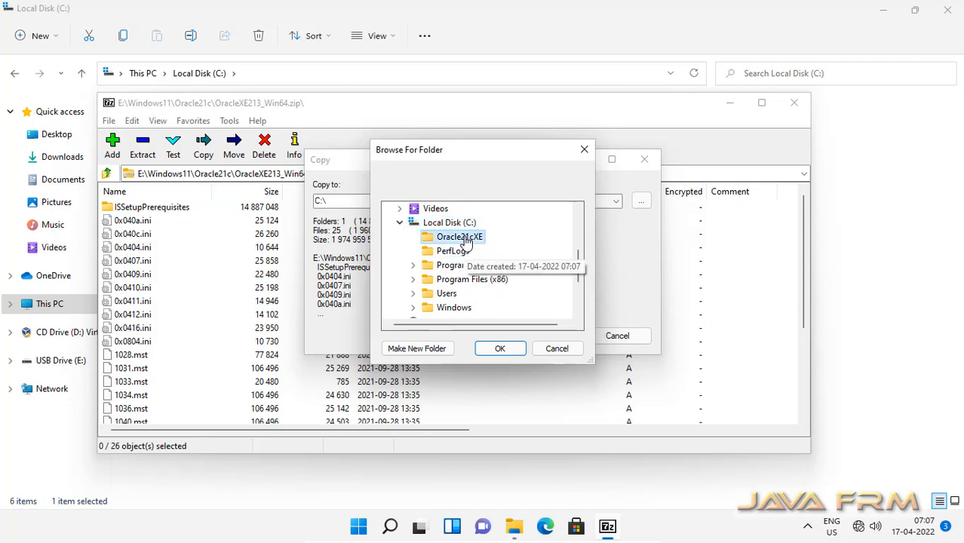
click(500, 349)
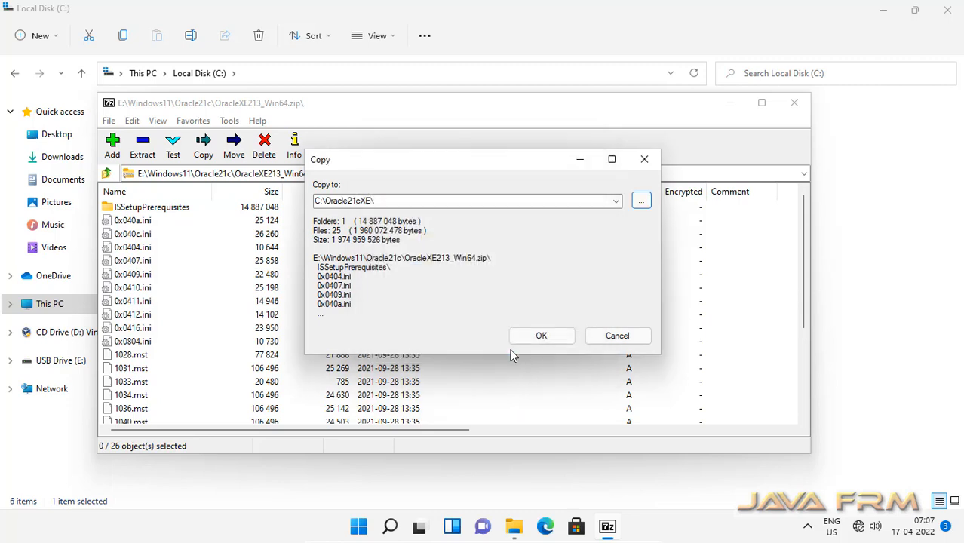
click(556, 342)
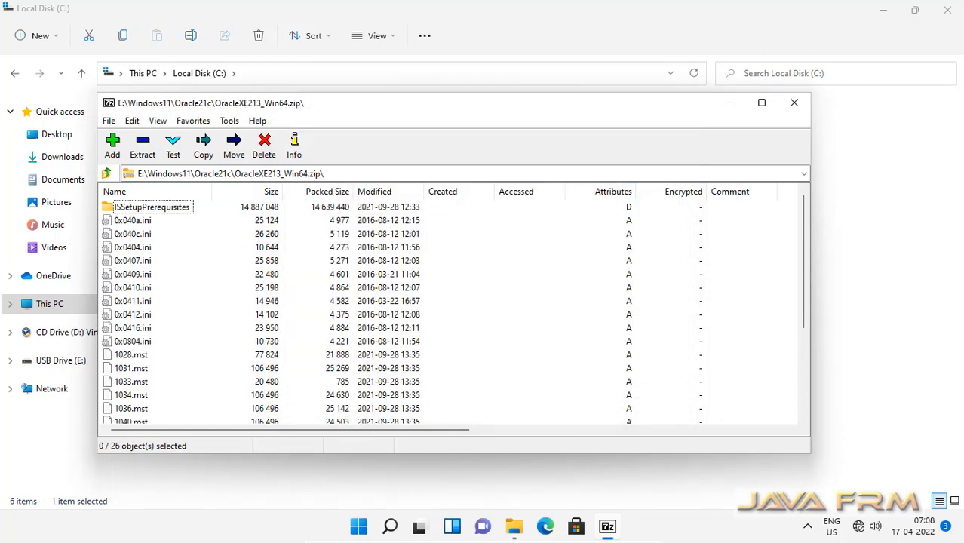
click(793, 104)
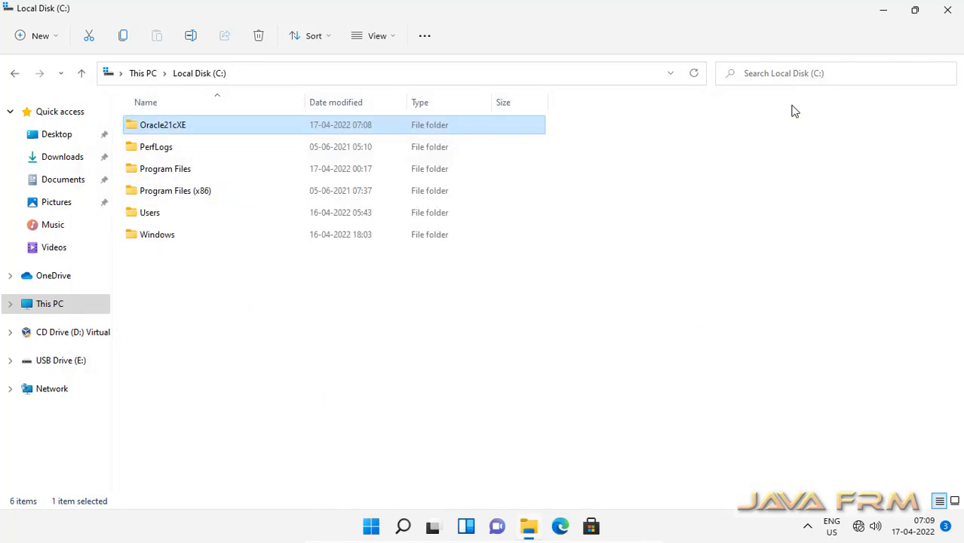
Step: Open the Oracle21cXE folder and show its contents in List view
double_click(160, 130)
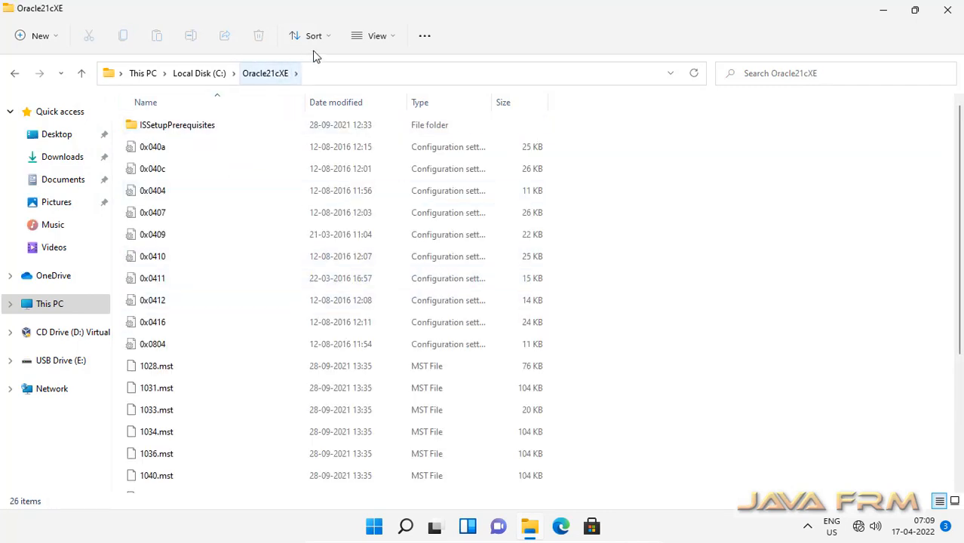
click(371, 38)
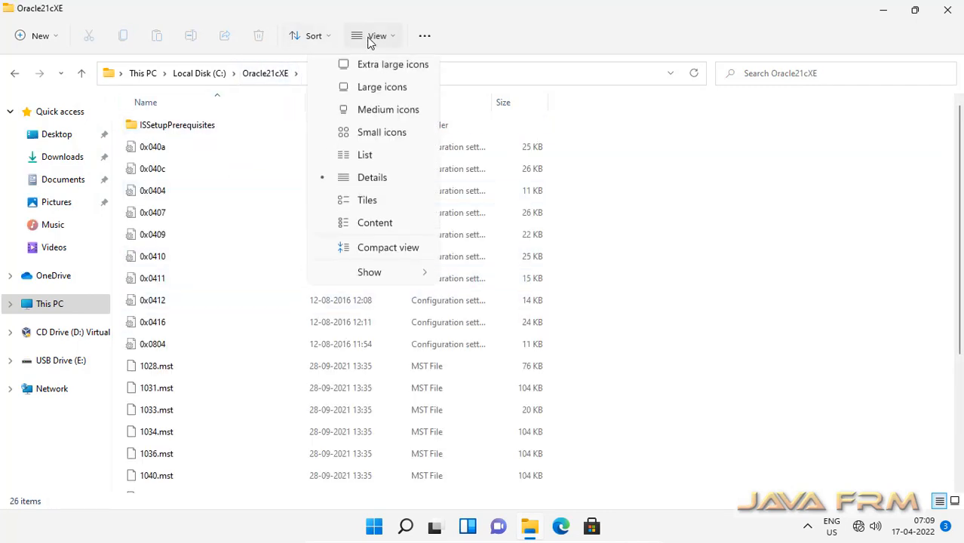
click(366, 160)
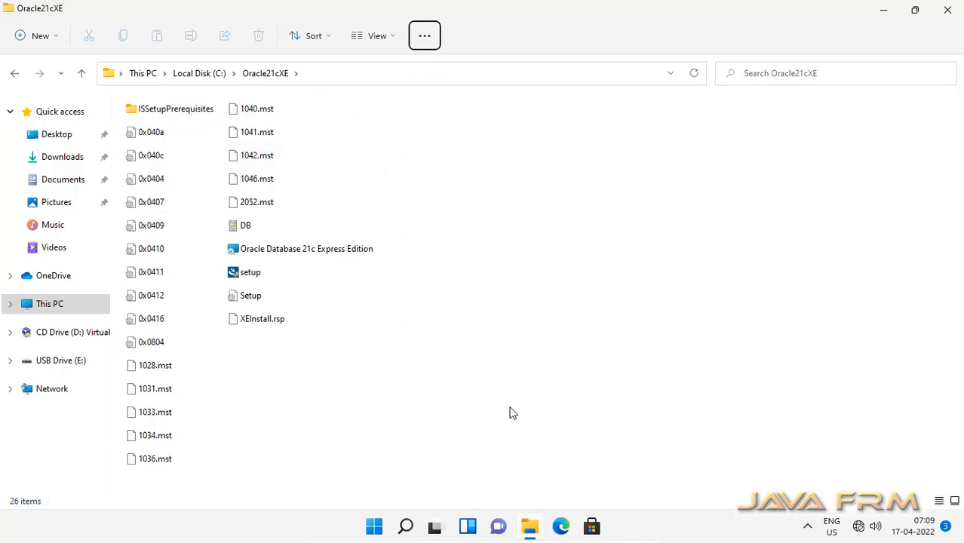
Step: Run setup as administrator
click(256, 277)
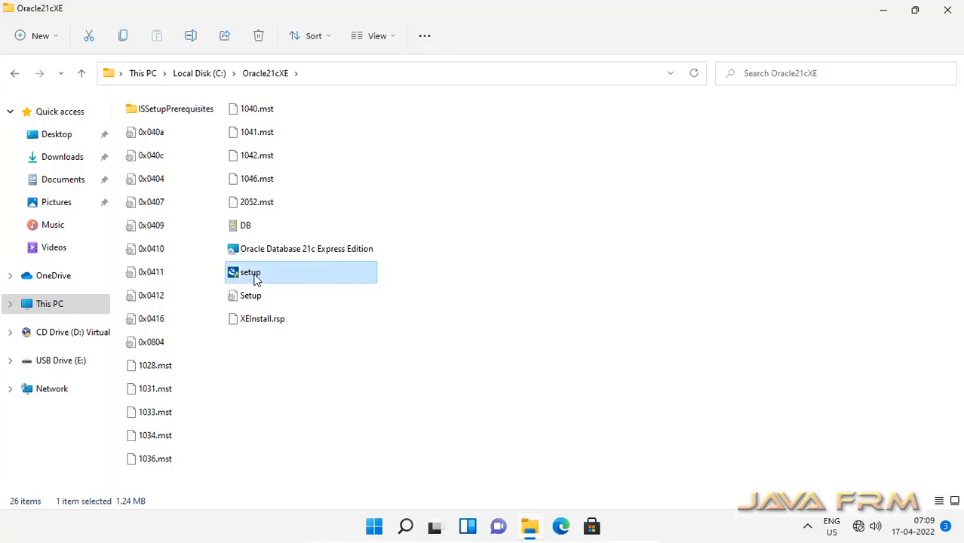
right_click(256, 279)
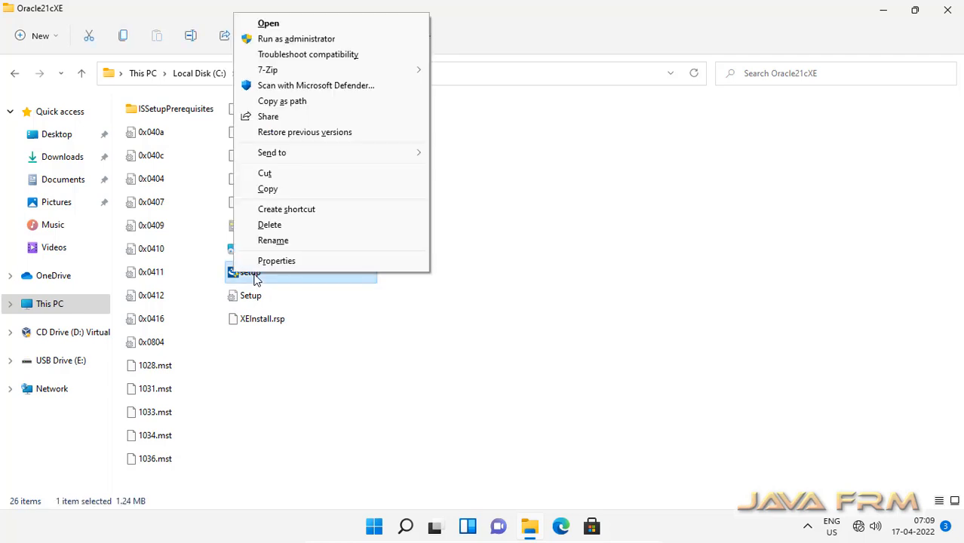
click(315, 39)
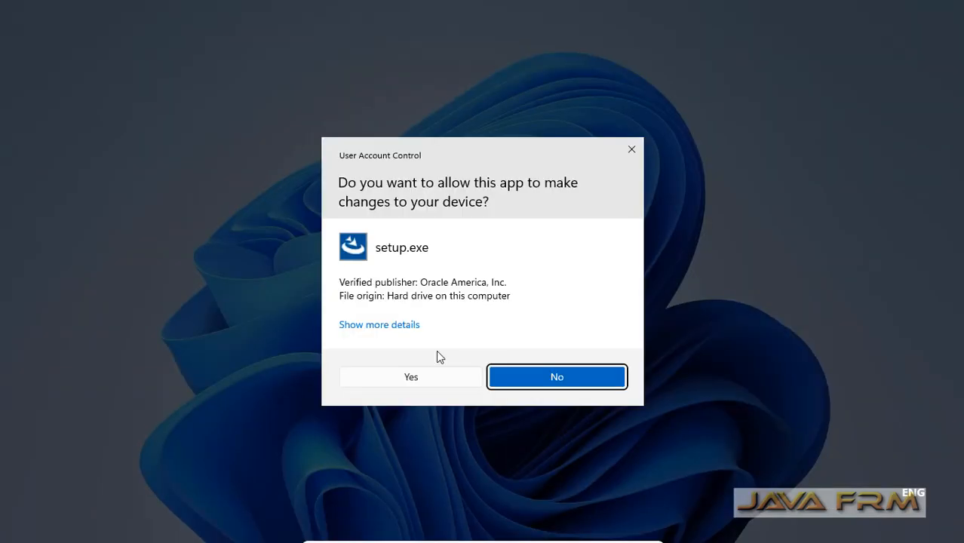
Step: Approve the UAC prompt, pass the Welcome page and accept the license terms
click(411, 378)
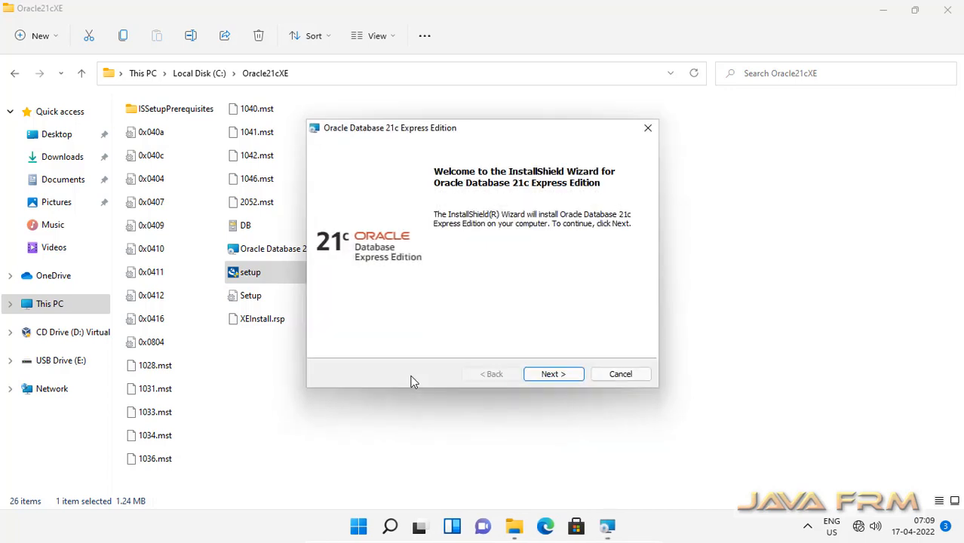
click(563, 375)
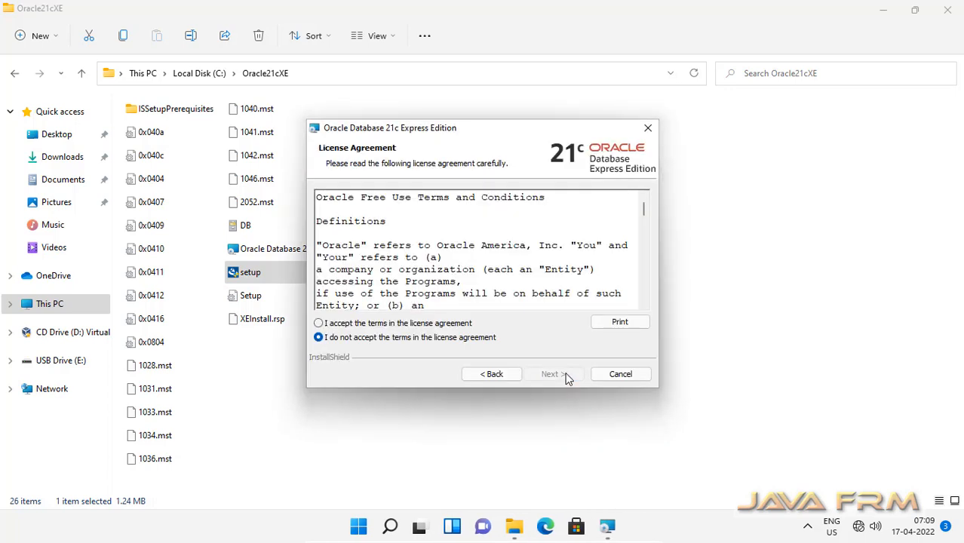
click(318, 322)
drag(644, 209, 646, 314)
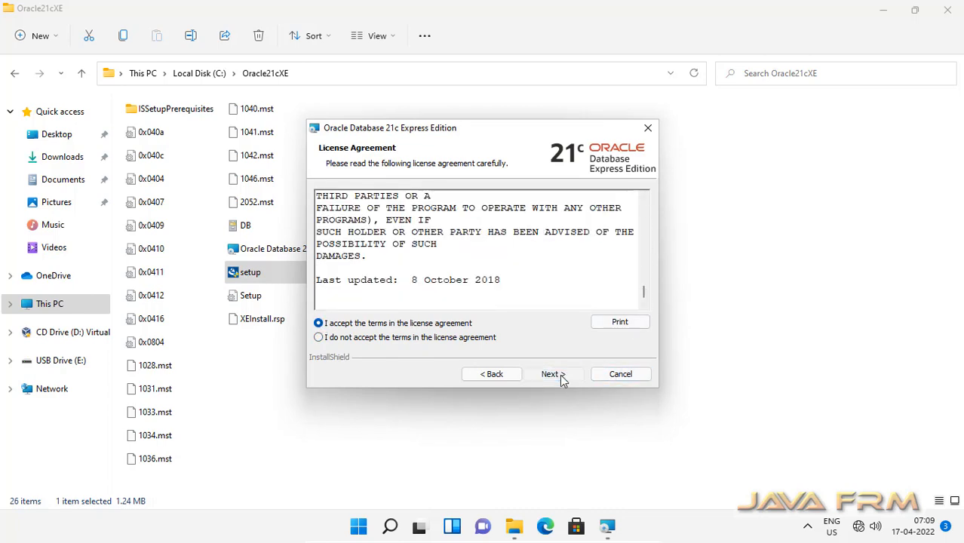
click(560, 374)
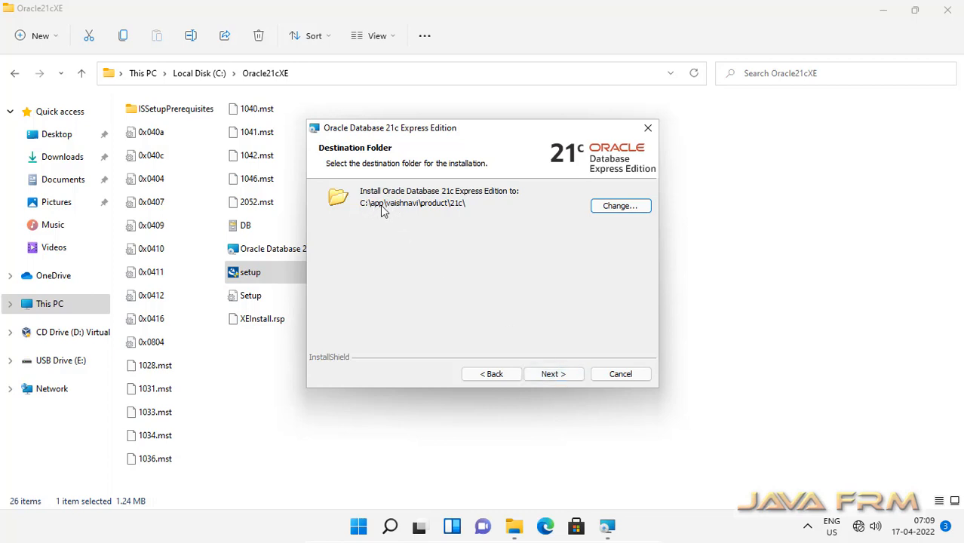
Step: Keep the default destination, then enter and confirm the SYS/SYSTEM/PDBADMIN database password
click(563, 373)
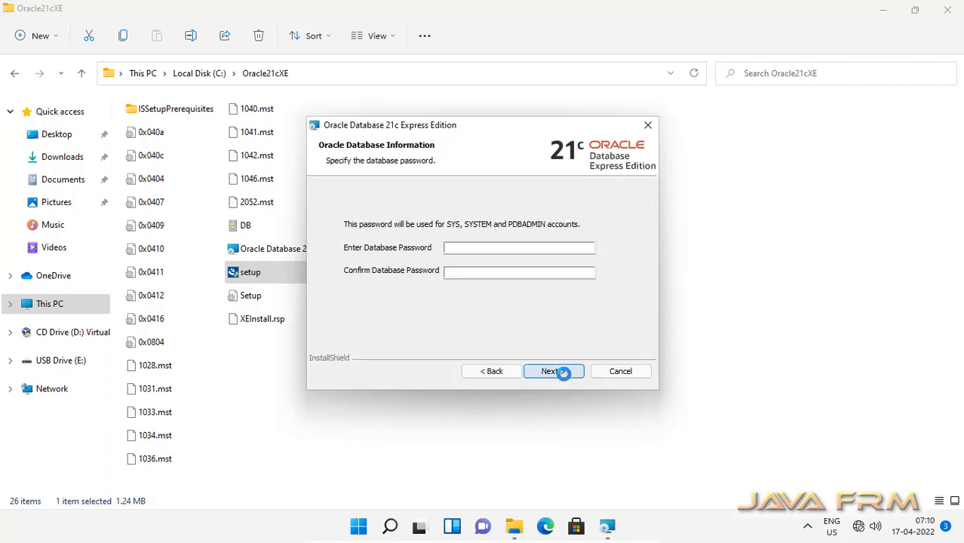
click(480, 248)
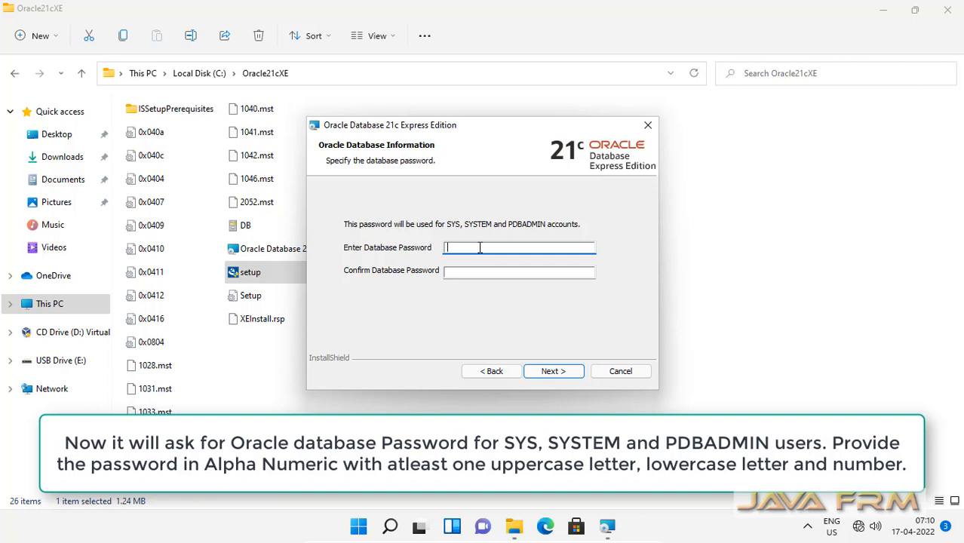
text(*********)
click(464, 276)
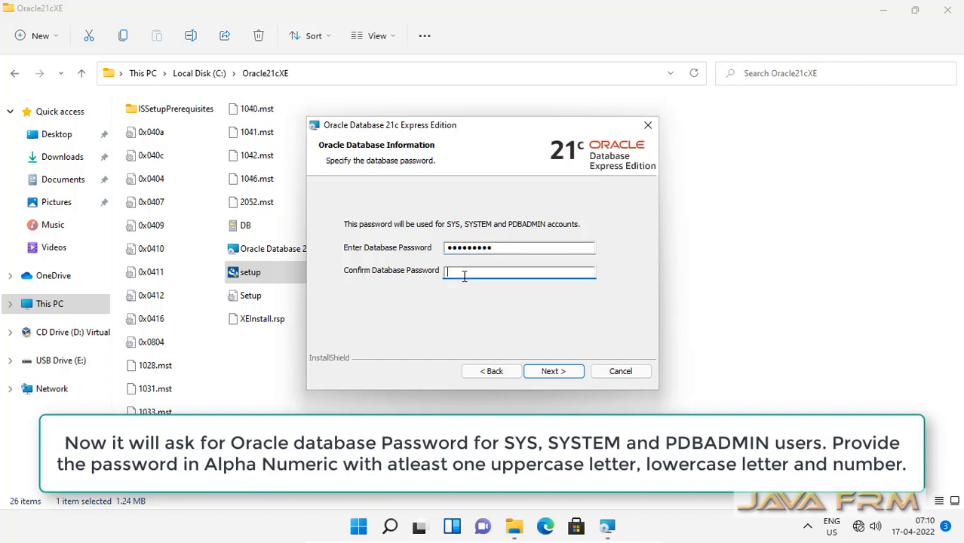
text(*********)
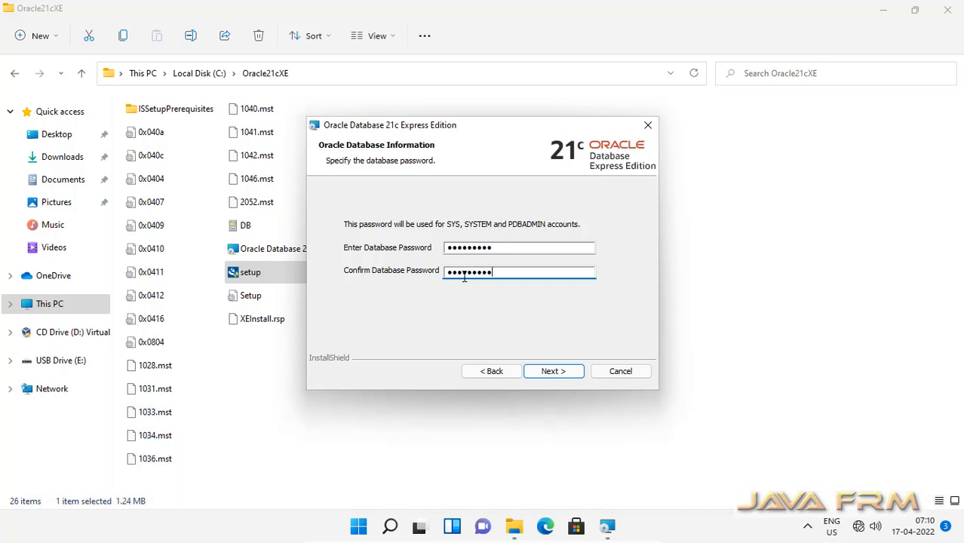
text(*)
click(555, 371)
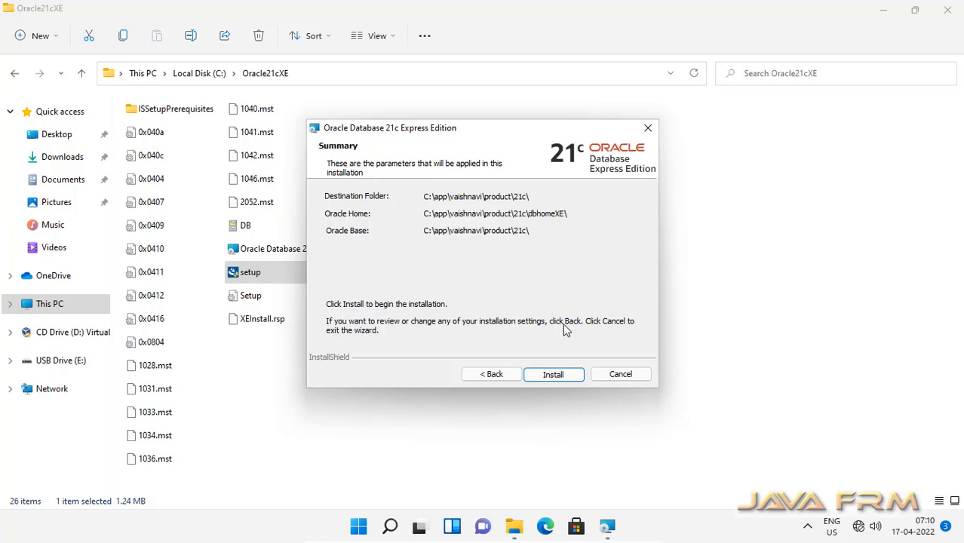
Step: Start the Oracle Database 21c XE installation from the Summary page
click(565, 376)
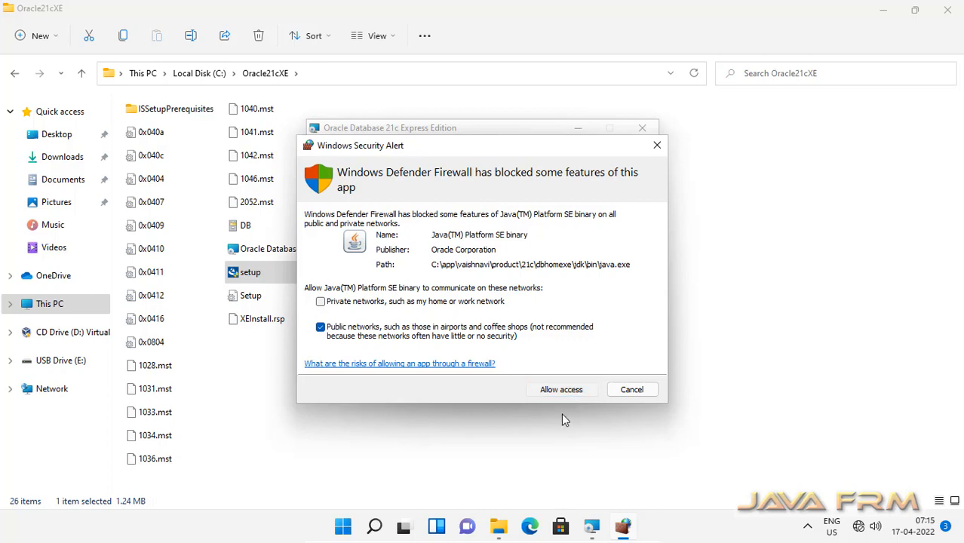
Step: Allow Java through the Windows firewall and finish the installer after it completes
click(558, 395)
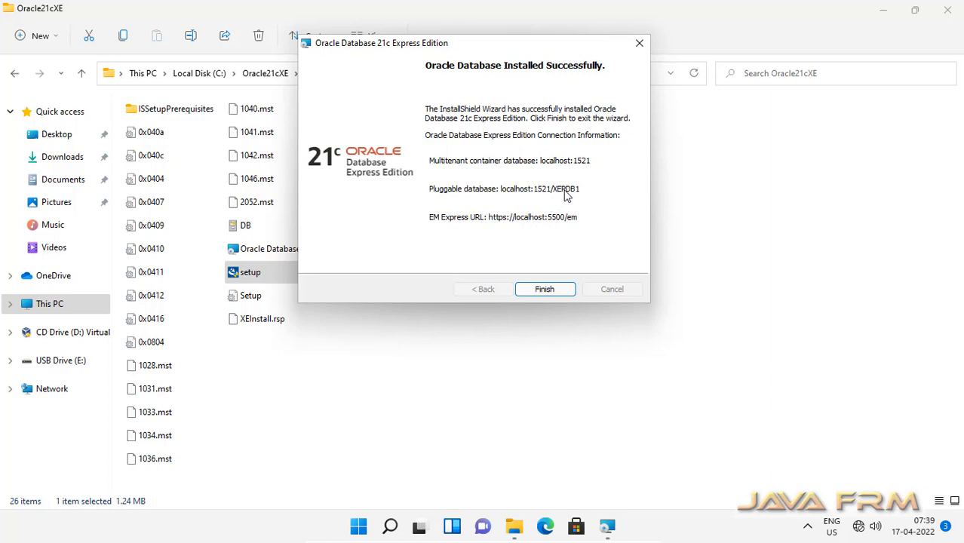
click(544, 290)
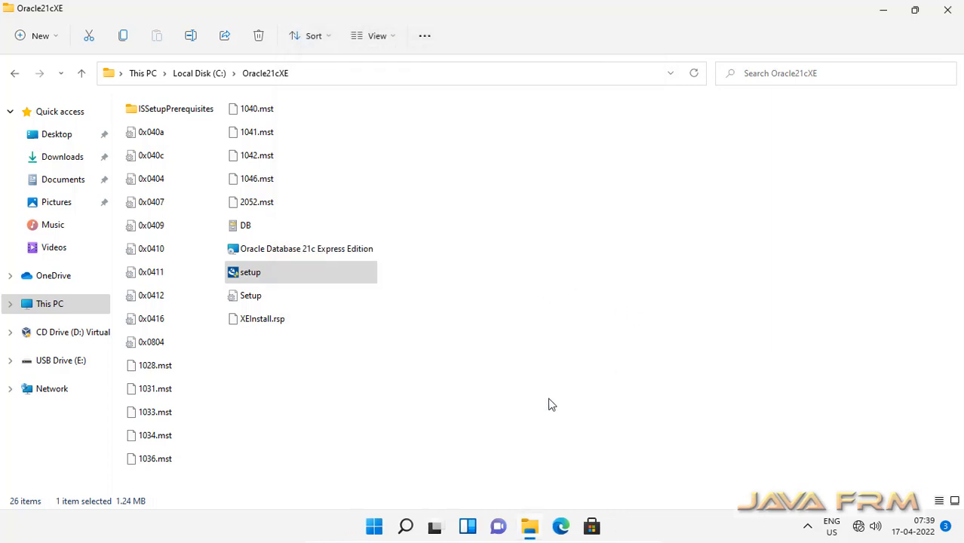
Step: Browse to C:\app\...\product\21c\dbhomeXE and show it in List view
click(209, 75)
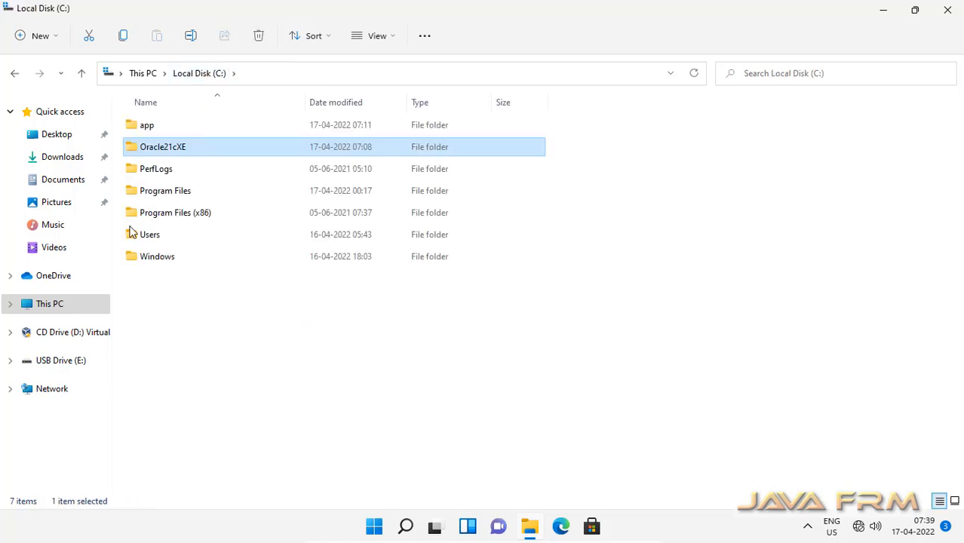
double_click(145, 125)
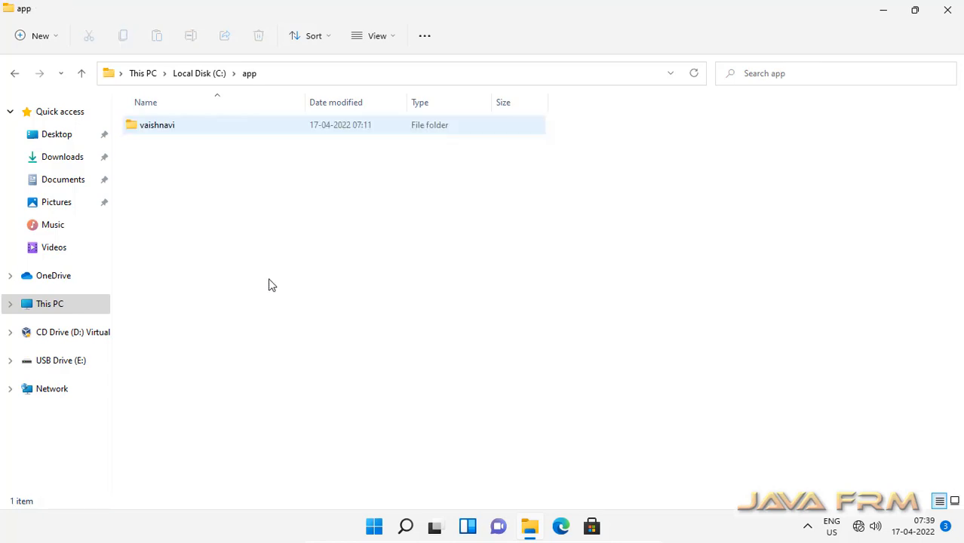
double_click(156, 130)
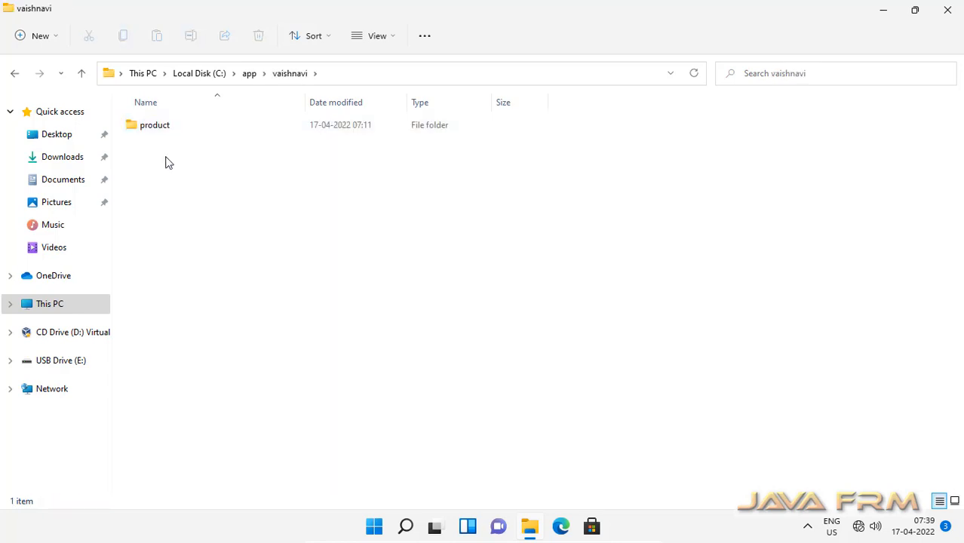
click(155, 130)
double_click(157, 130)
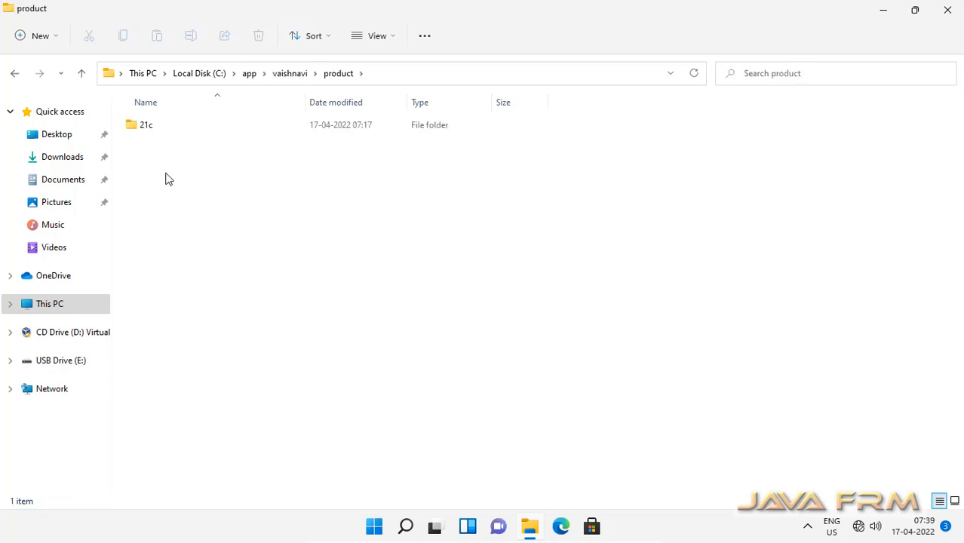
double_click(146, 130)
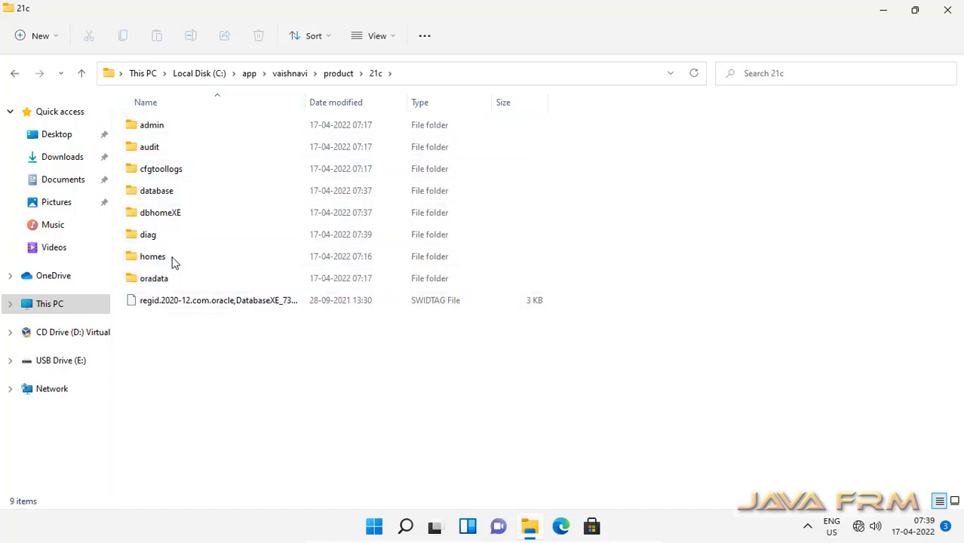
click(157, 220)
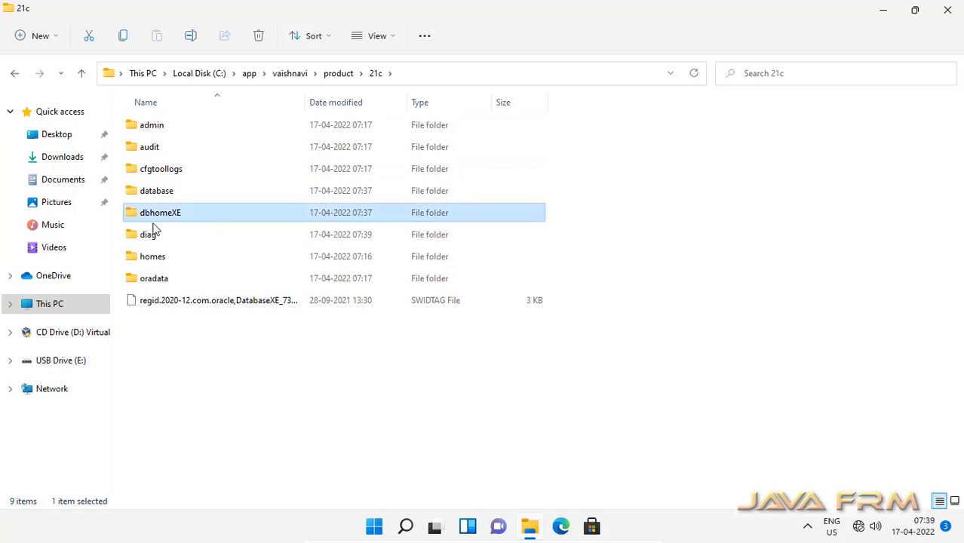
double_click(170, 218)
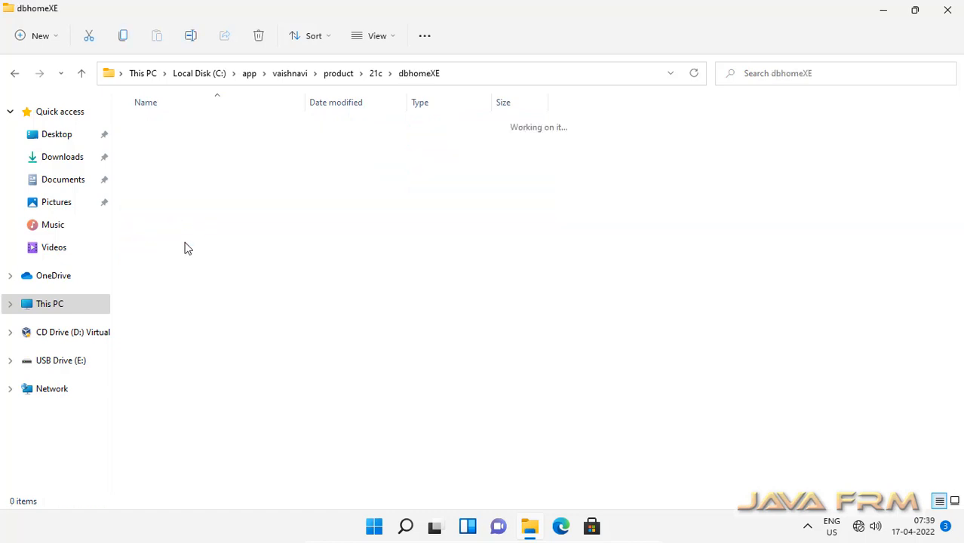
click(377, 36)
click(391, 166)
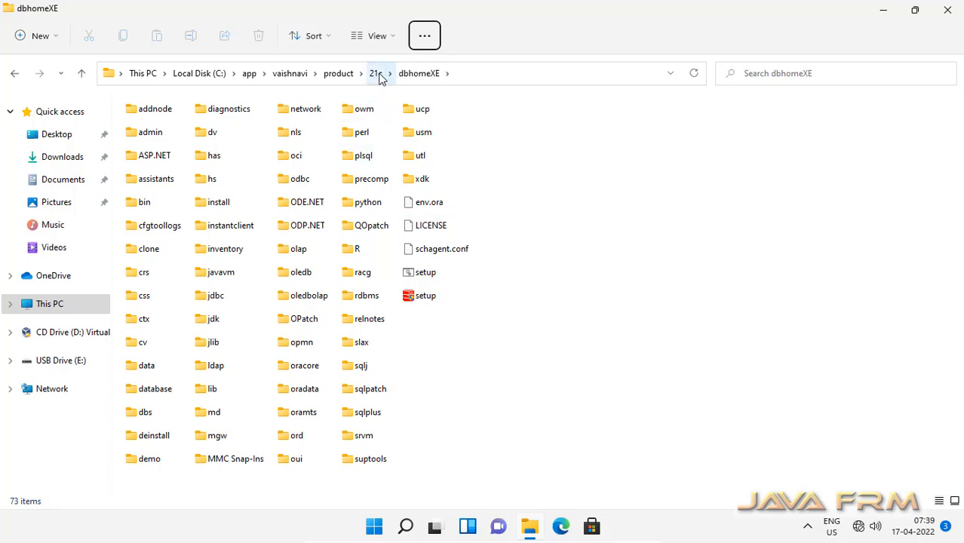
Step: Open the installActions .out log from cfgtoollogs\oui\InstallActions with Notepad
double_click(149, 232)
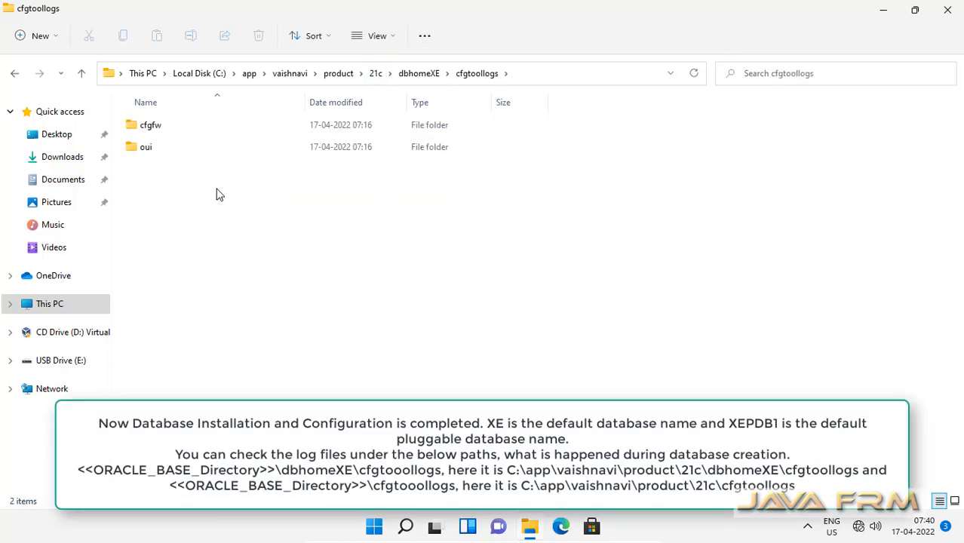
double_click(159, 127)
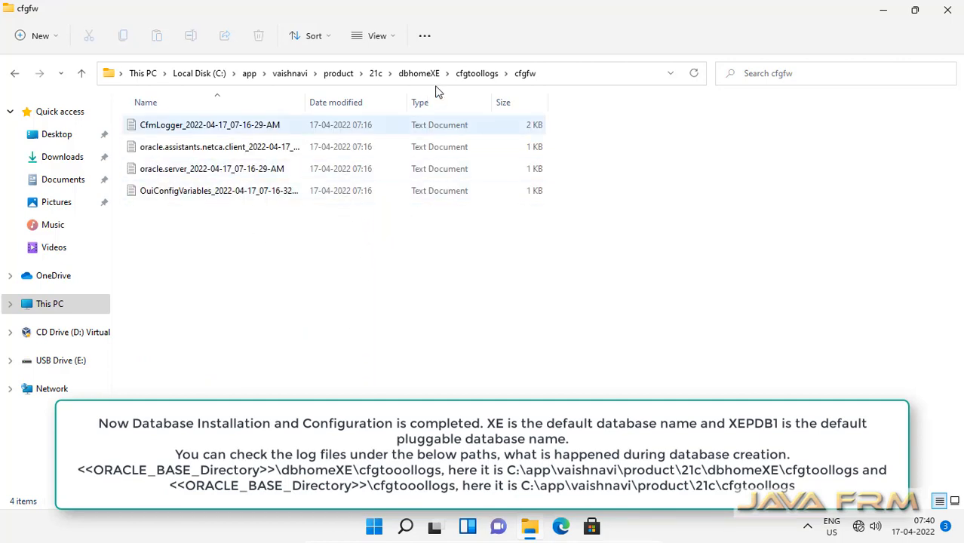
click(461, 74)
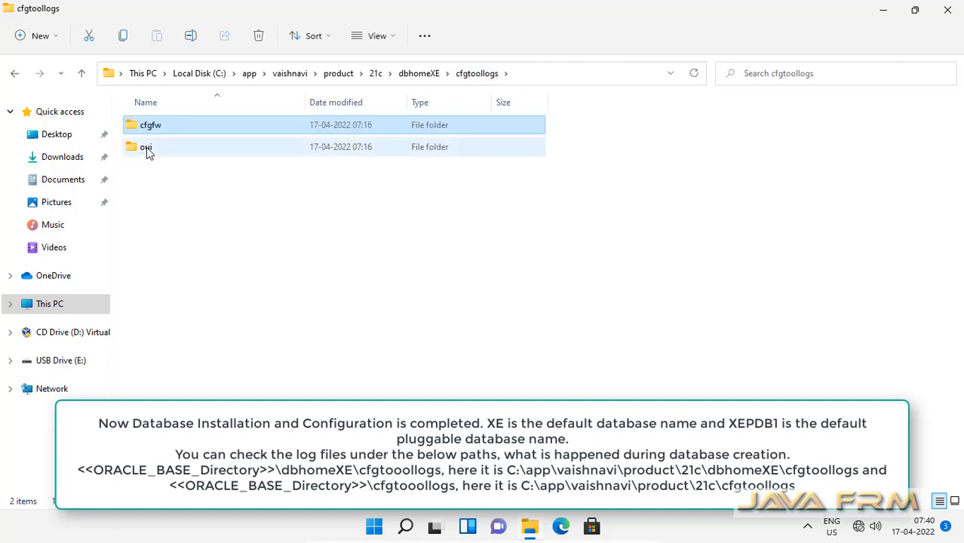
double_click(147, 147)
double_click(198, 128)
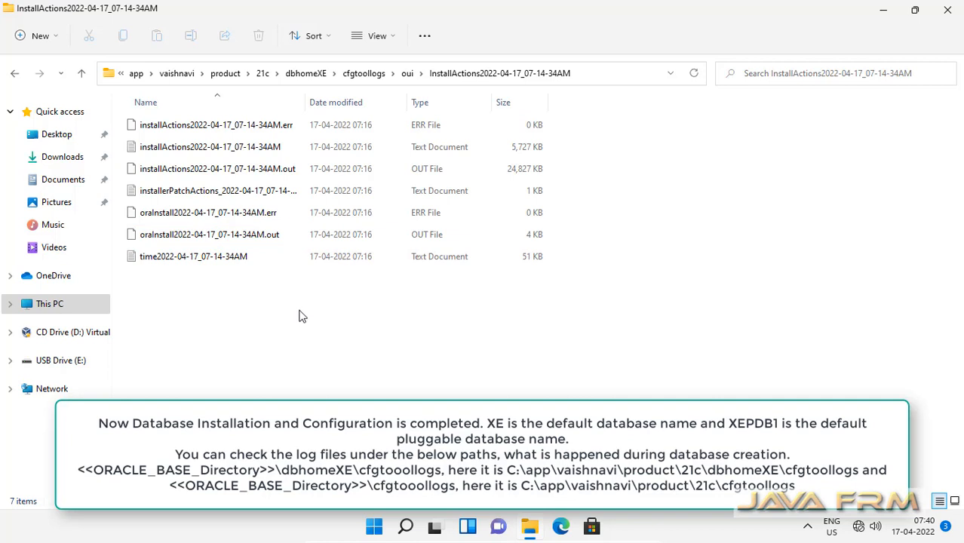
click(223, 174)
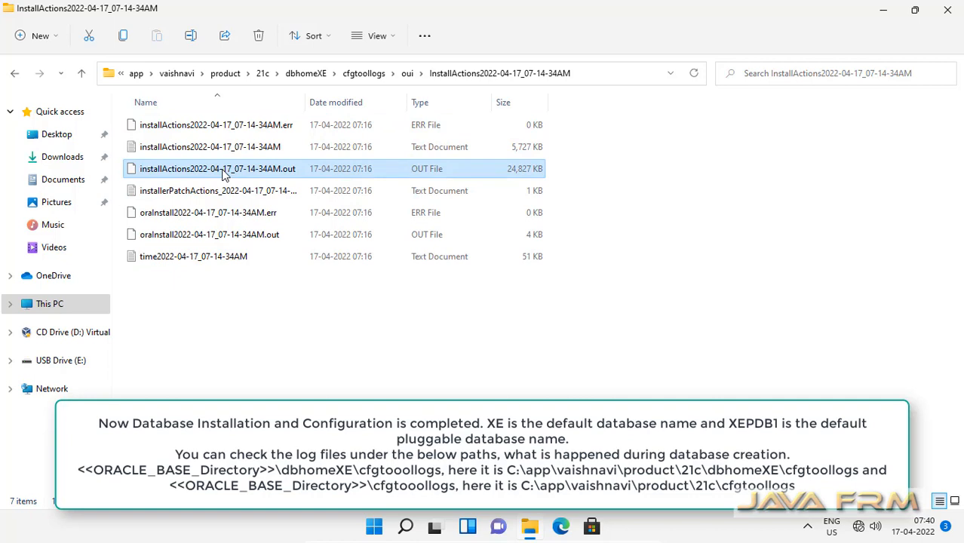
double_click(223, 173)
click(402, 225)
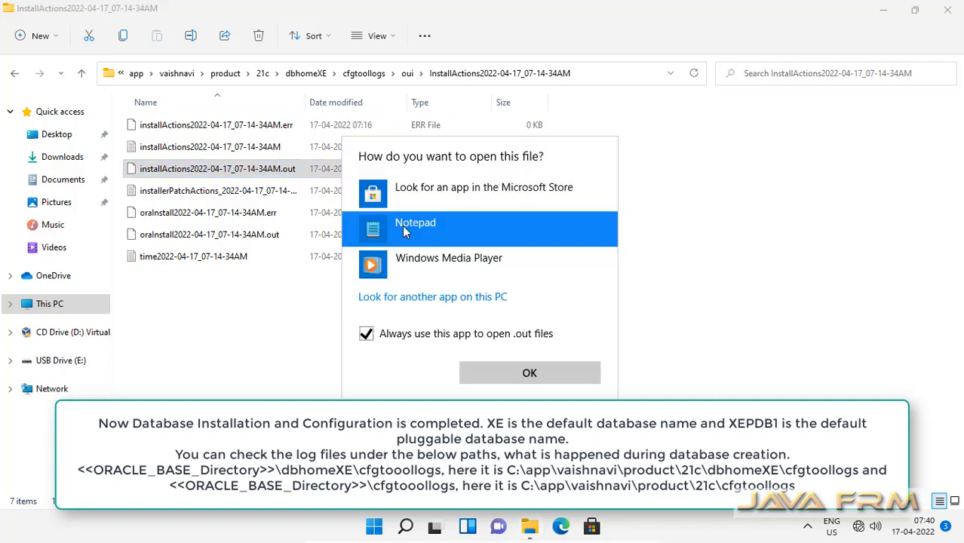
Step: Open the installActions .out log in Notepad and scroll through it, then close it and return to dbhomeXE
click(522, 377)
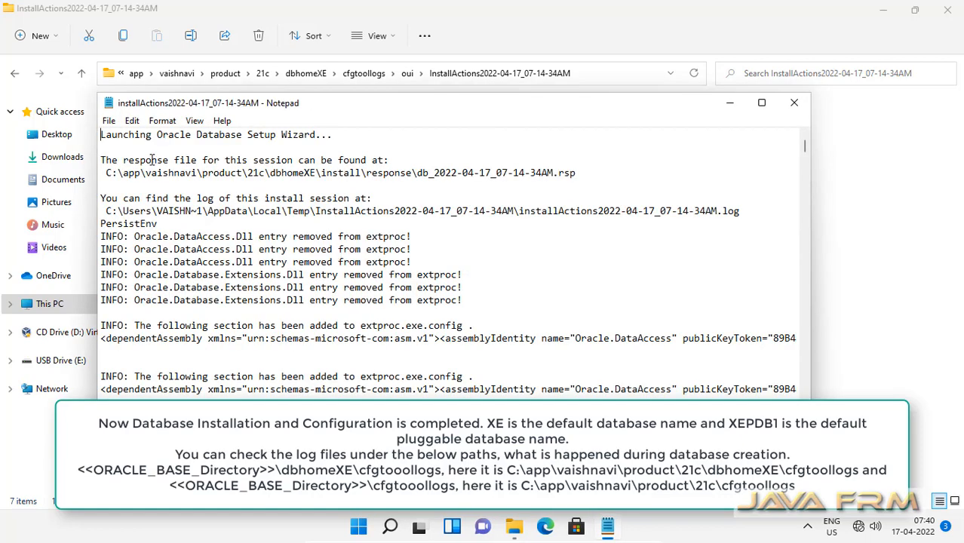
scroll(320, 310, down, 20)
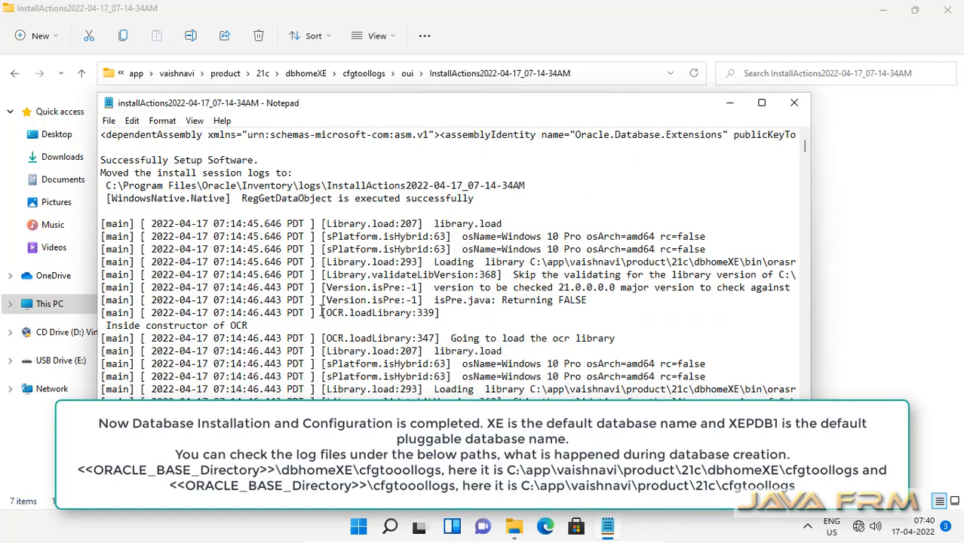
scroll(323, 320, down, 20)
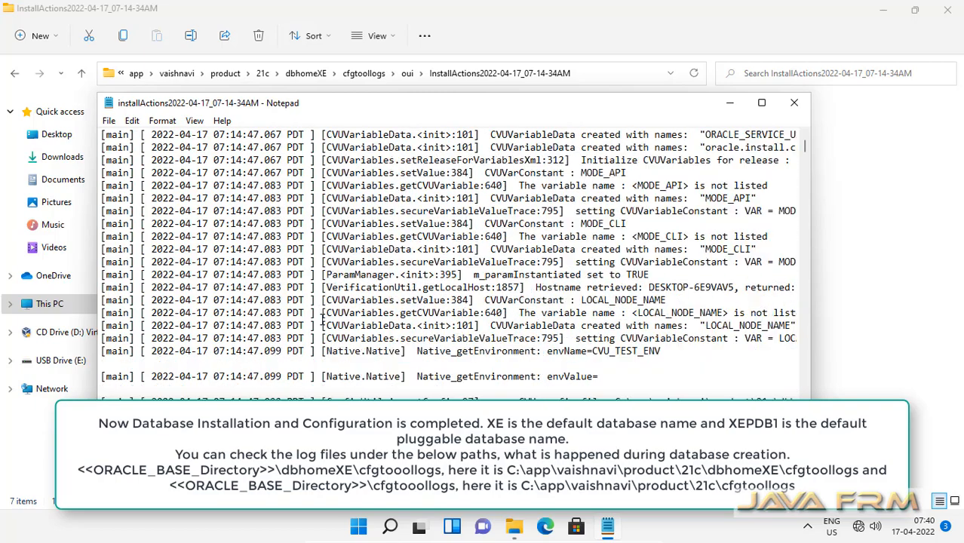
scroll(324, 323, down, 20)
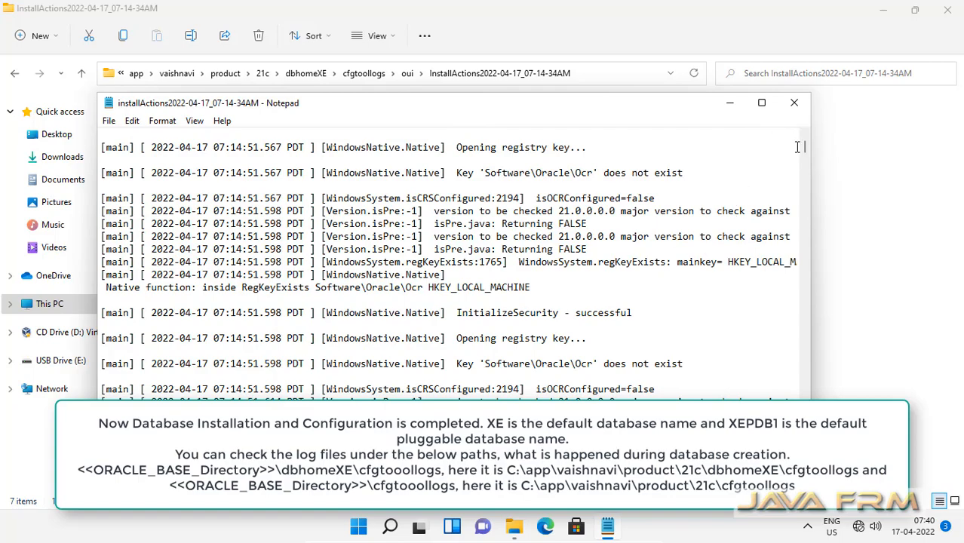
drag(804, 149, 800, 409)
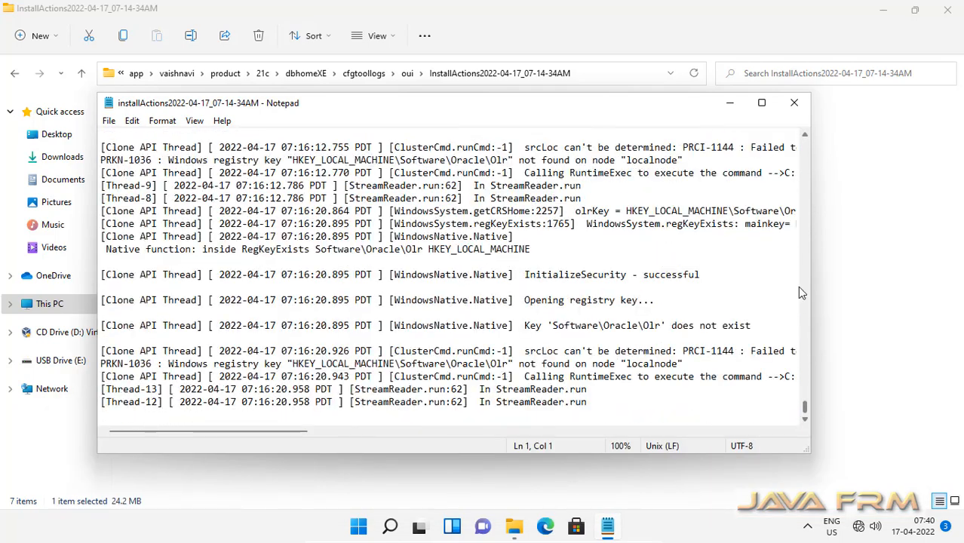
click(793, 102)
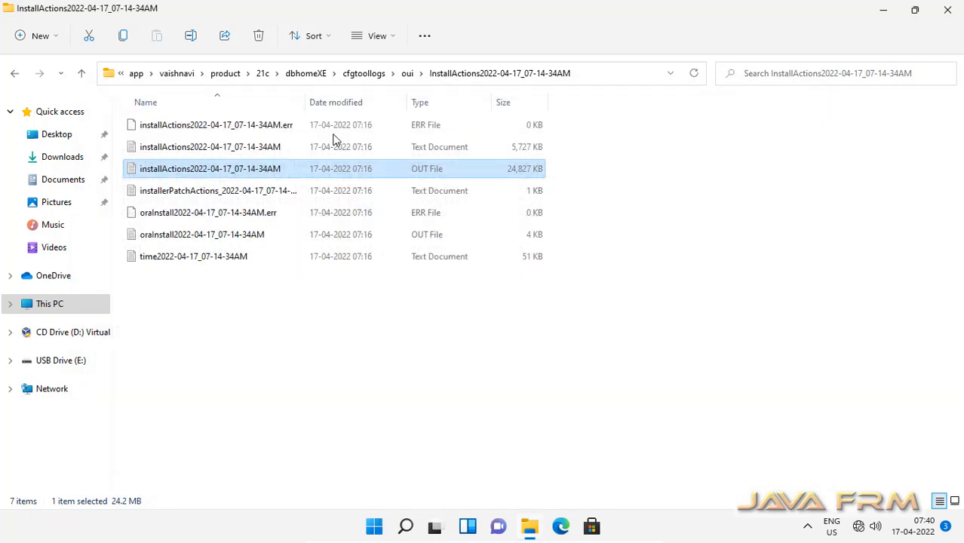
click(313, 81)
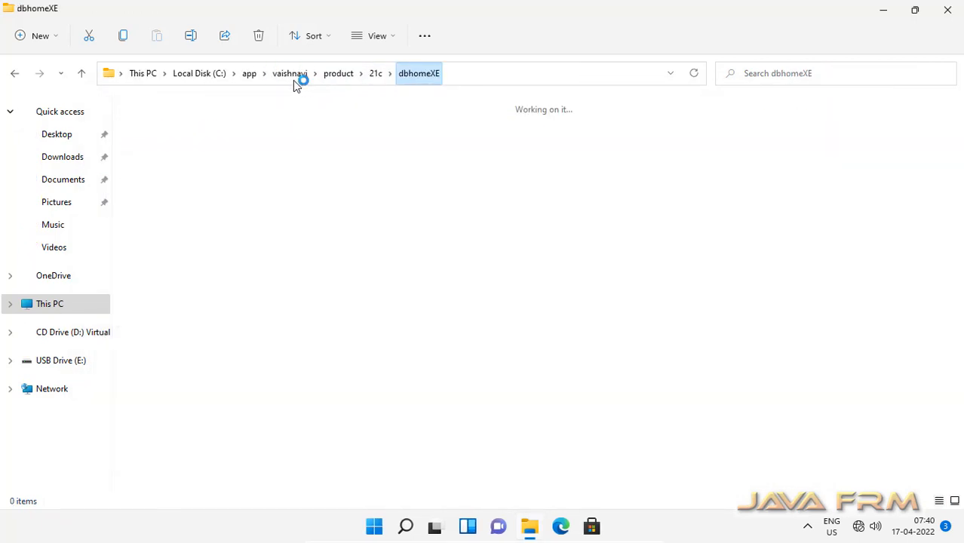
Step: Go to 21c\cfgtoollogs\dbca\XE and briefly open the postPDBCreation log
click(375, 75)
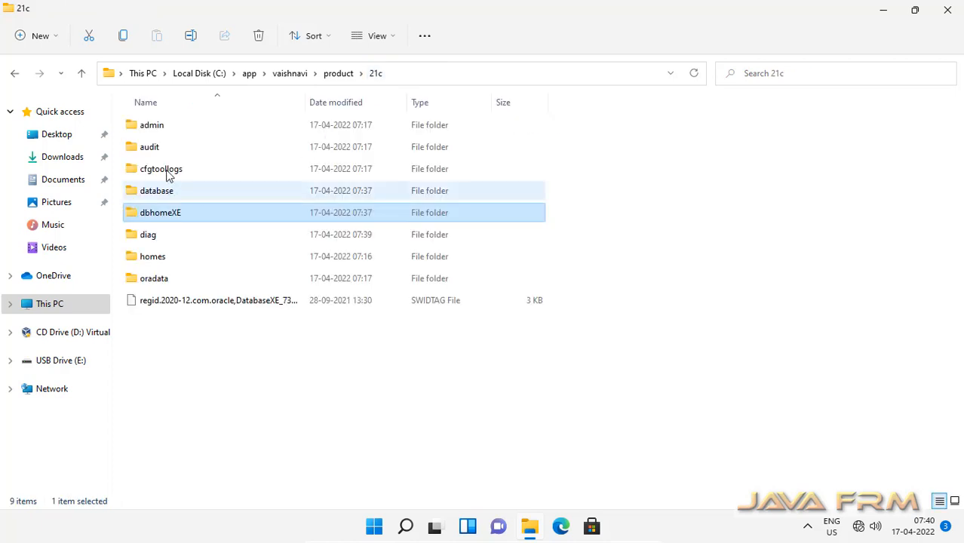
double_click(168, 177)
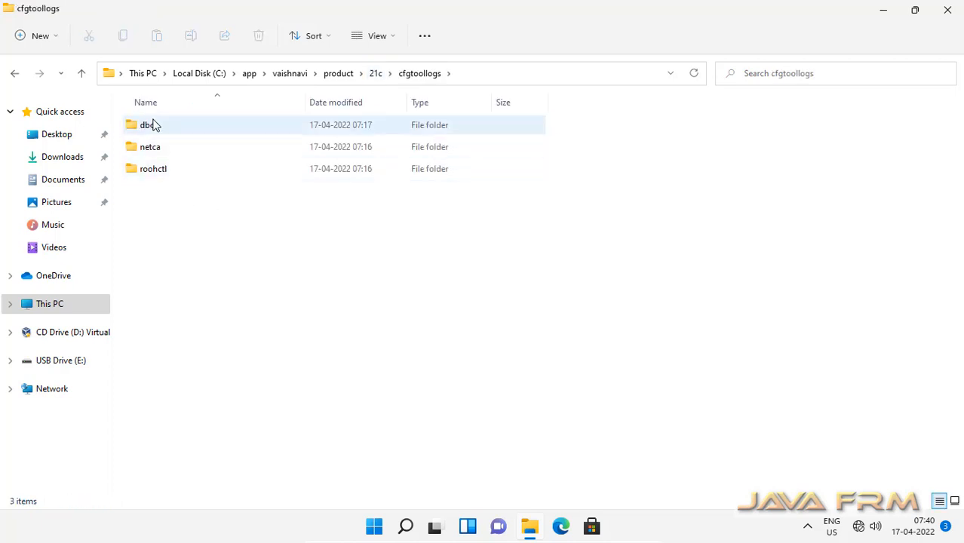
double_click(153, 127)
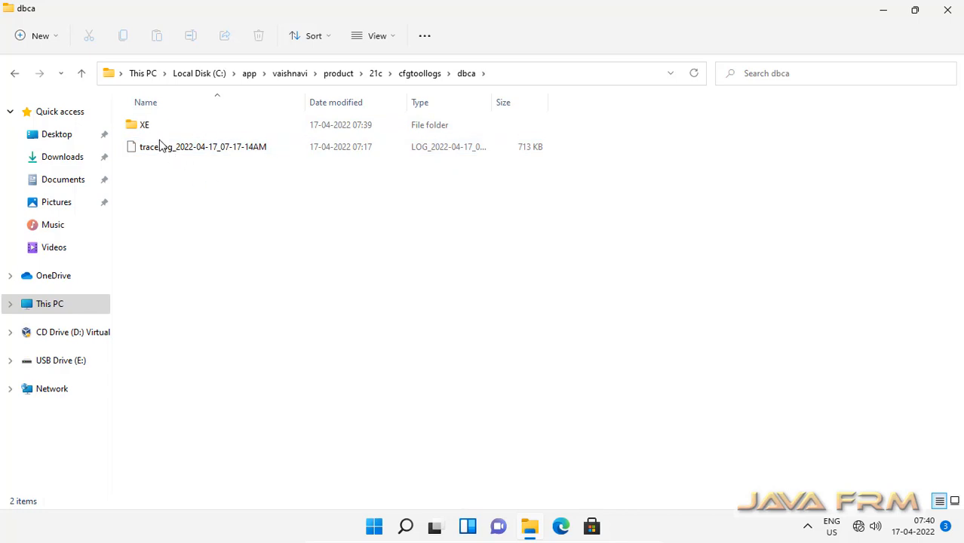
double_click(141, 127)
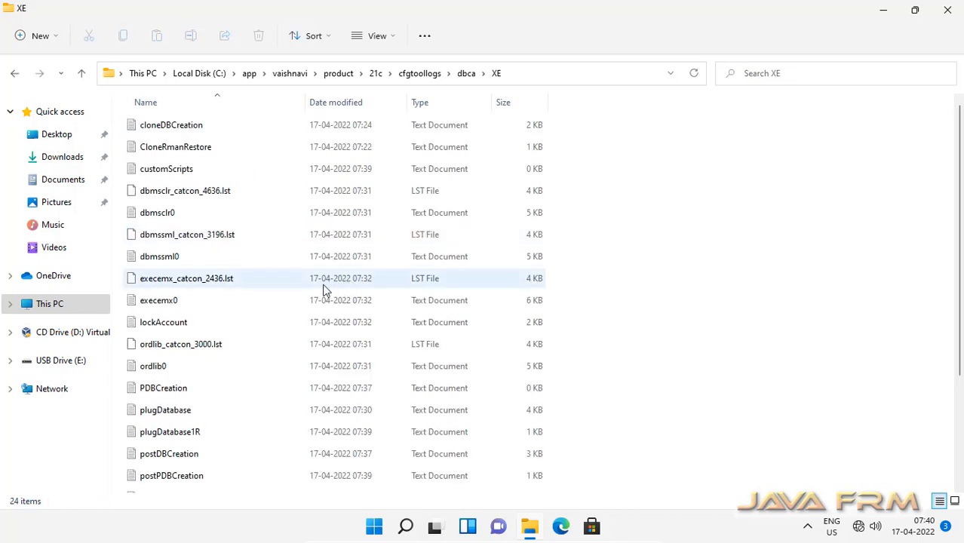
scroll(248, 394, down, 3)
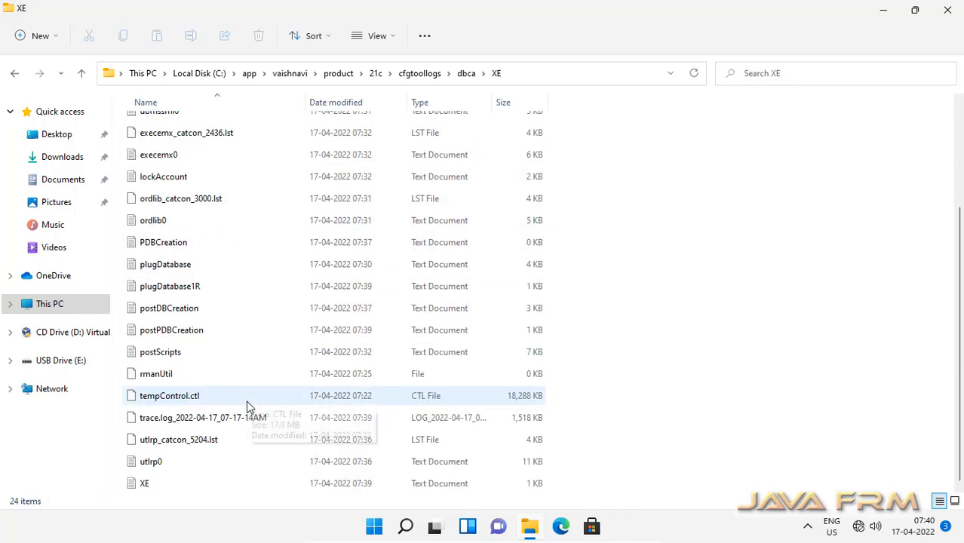
double_click(193, 332)
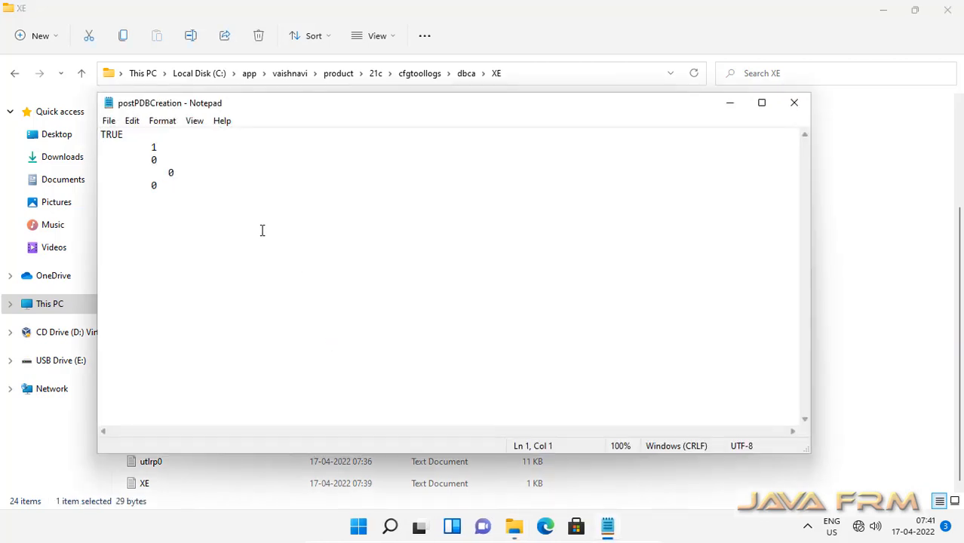
click(794, 103)
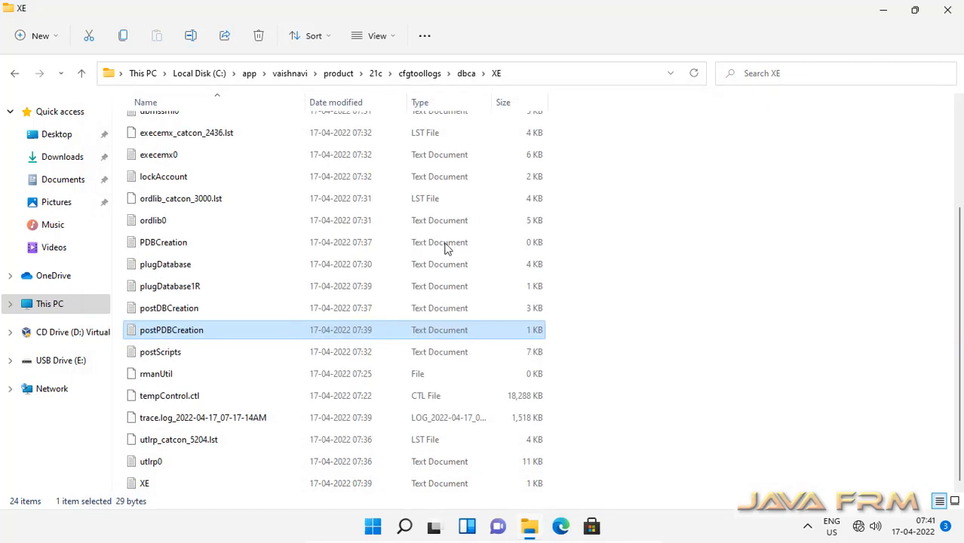
Step: Read the postDBCreation log, which ends with 'Database opened.', then close it
click(187, 317)
double_click(188, 317)
scroll(340, 318, down, 20)
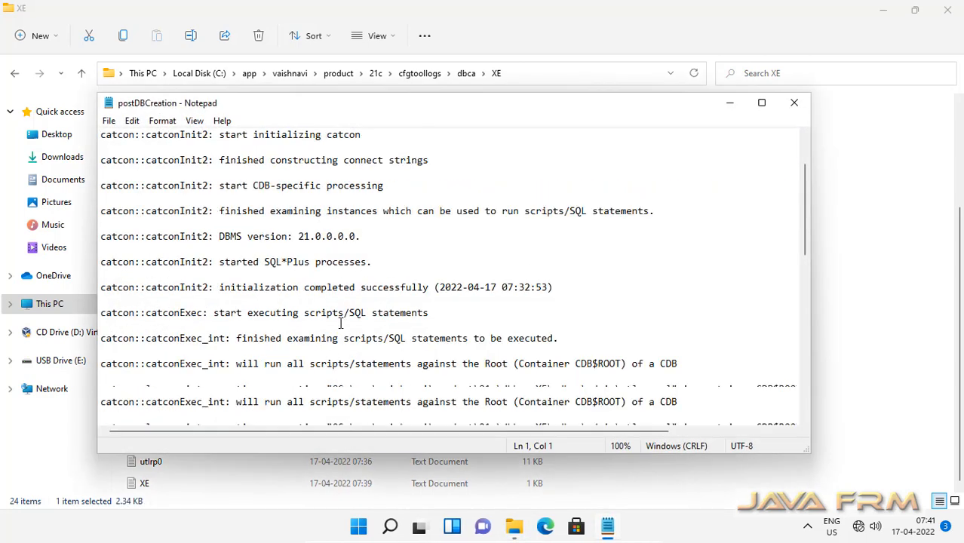
scroll(346, 347, up, 6)
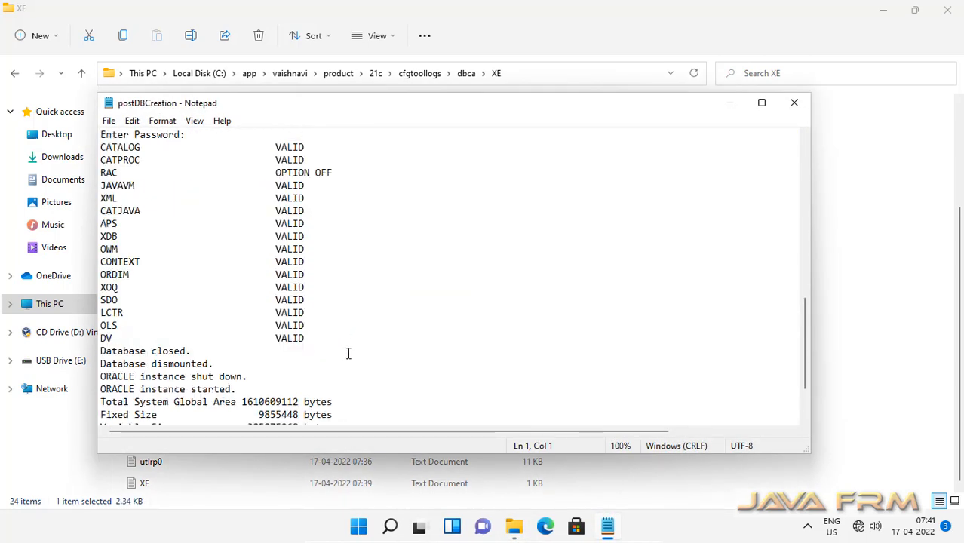
scroll(348, 353, down, 6)
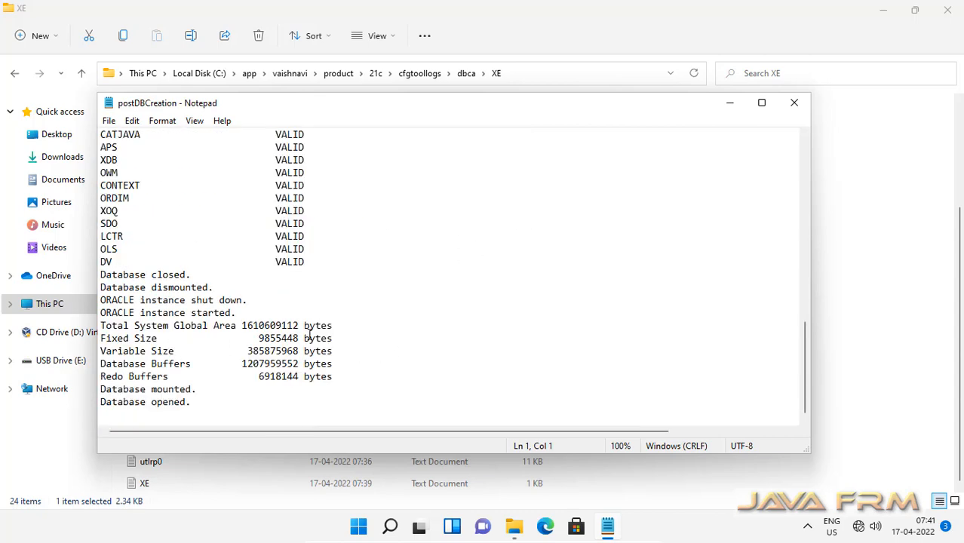
scroll(309, 332, up, 7)
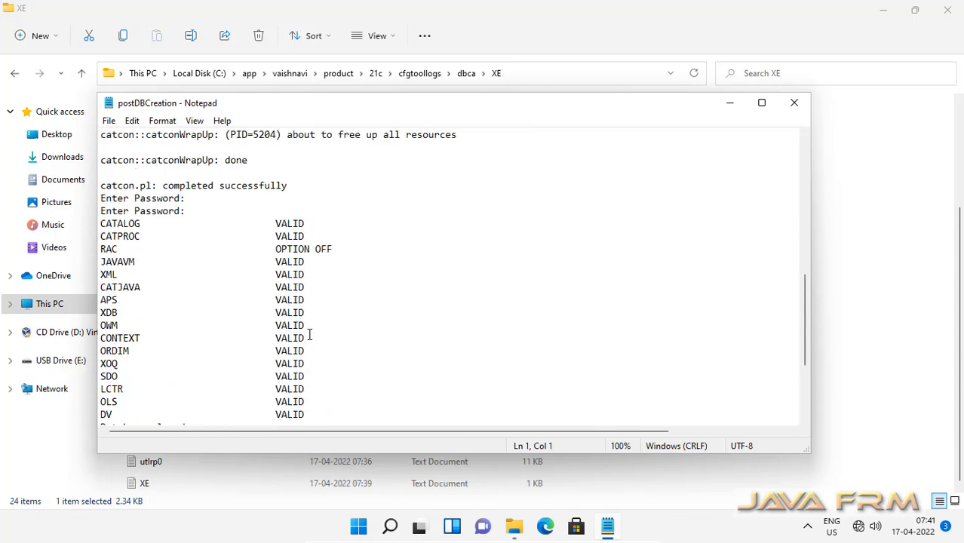
click(794, 102)
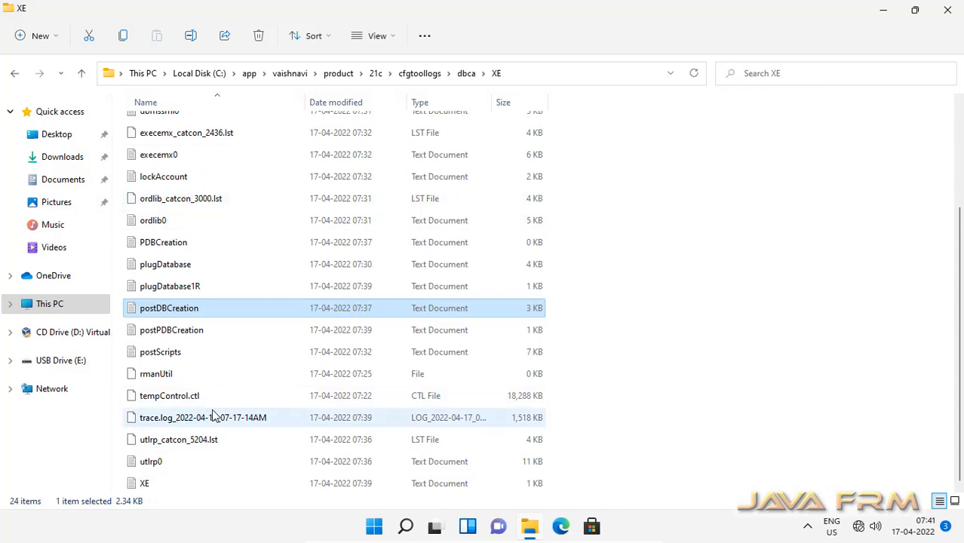
Step: Navigate back up through dbca and cfgtoollogs to the 21c folder
scroll(213, 417, up, 2)
click(466, 73)
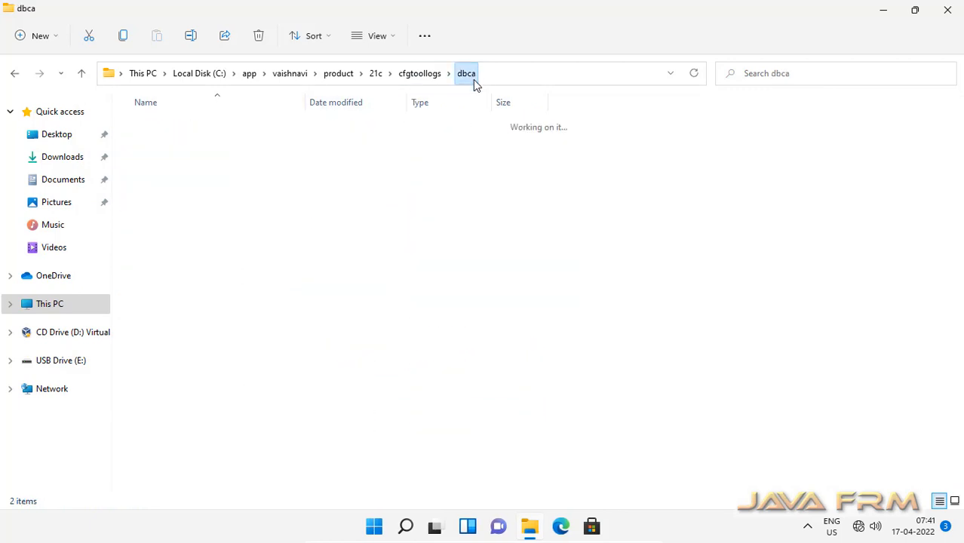
click(416, 78)
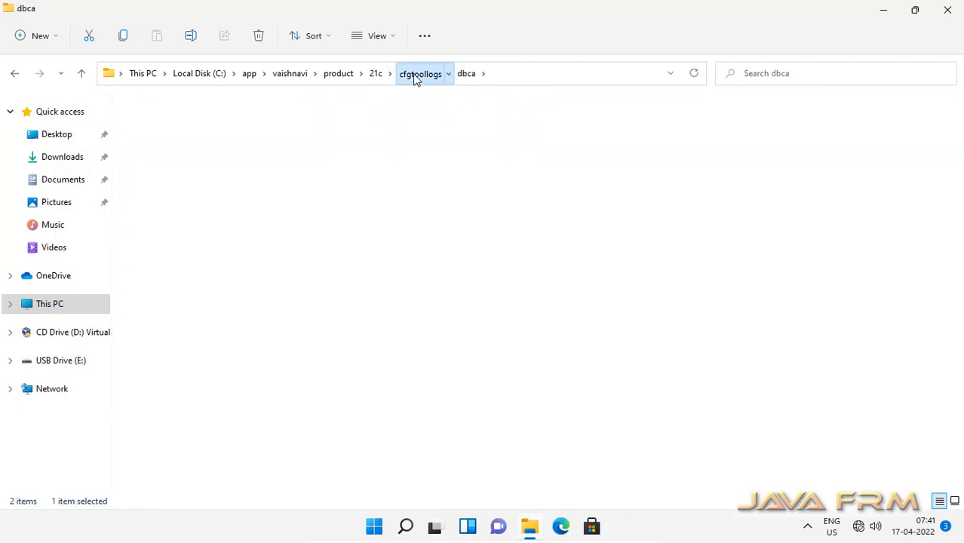
click(376, 74)
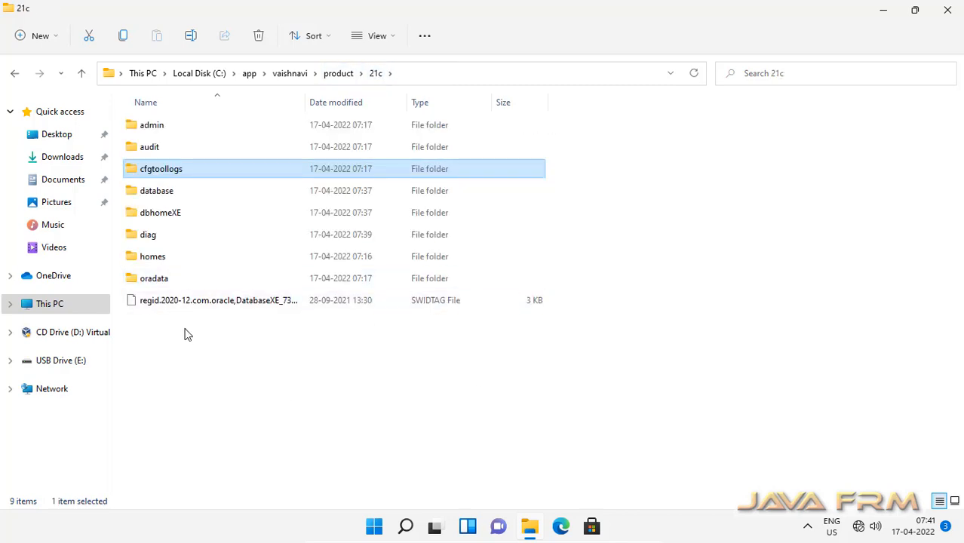
Step: Browse oradata\XE and its pdbseed folder, then return to the XE folder
click(150, 280)
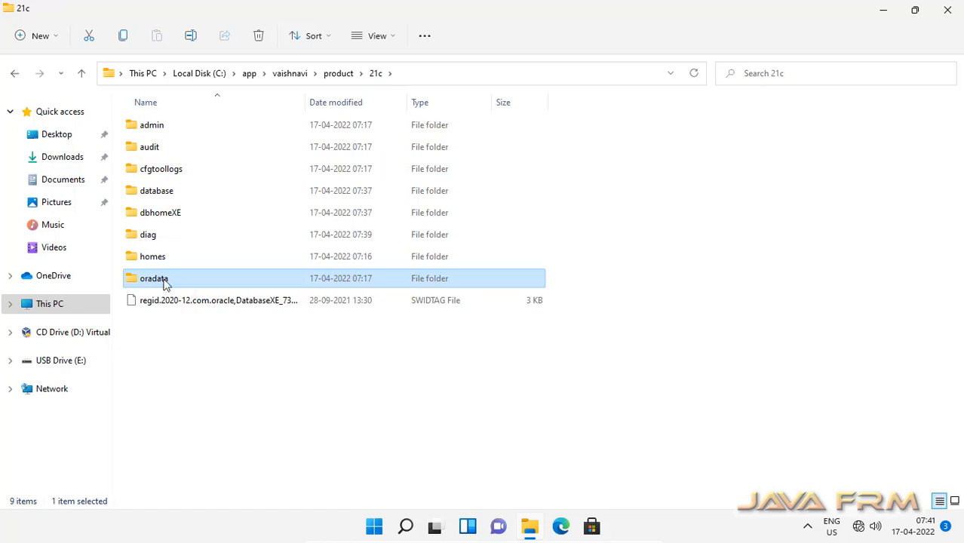
double_click(168, 281)
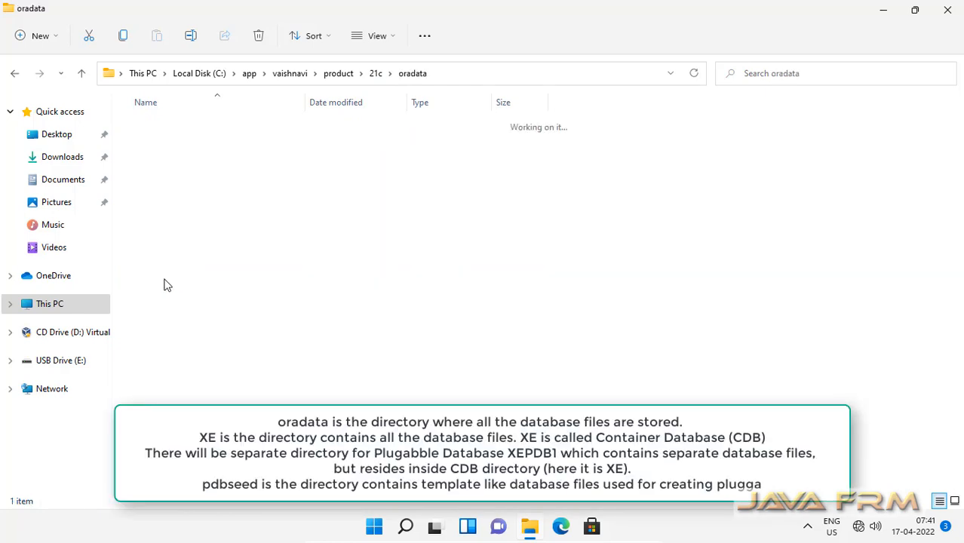
double_click(140, 128)
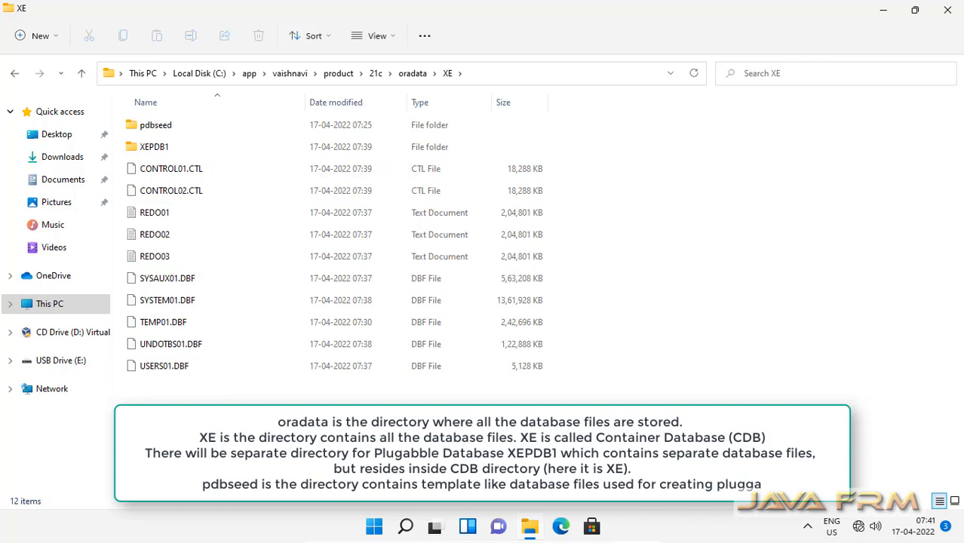
double_click(166, 124)
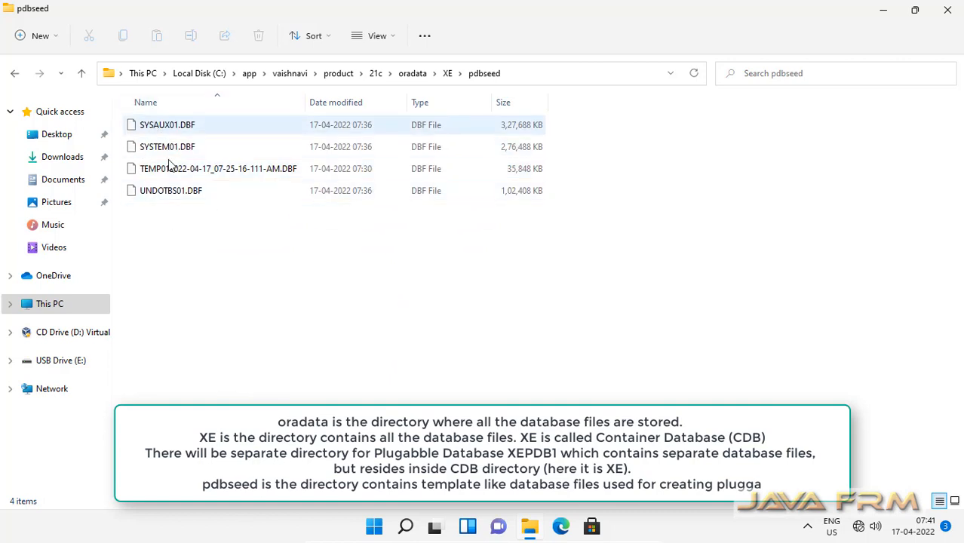
click(448, 73)
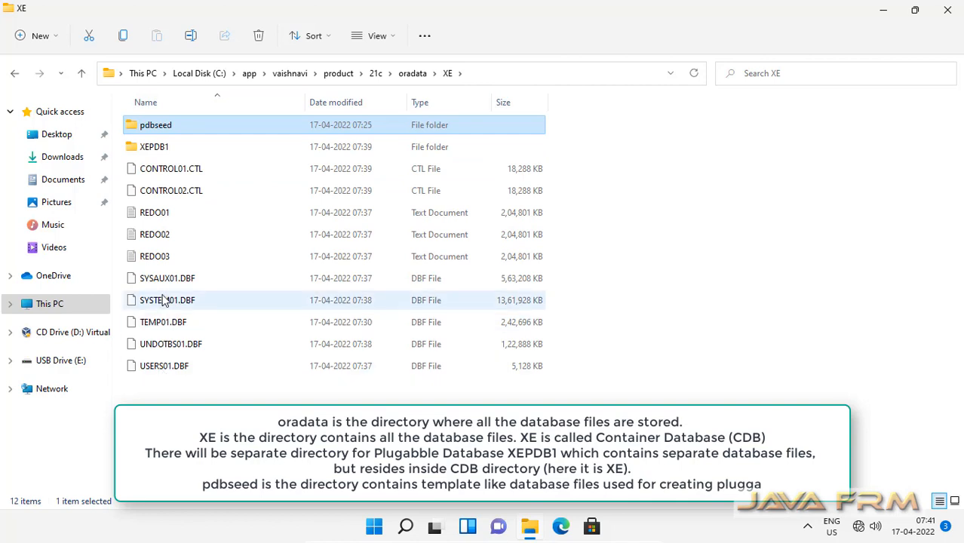
Step: Open the XEPDB1 pluggable database folder to view its datafiles
click(166, 280)
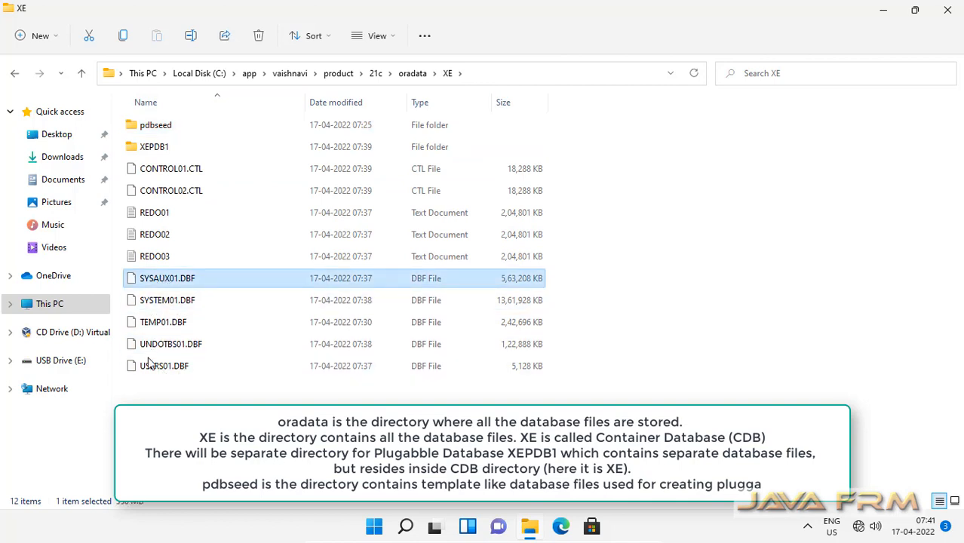
click(307, 403)
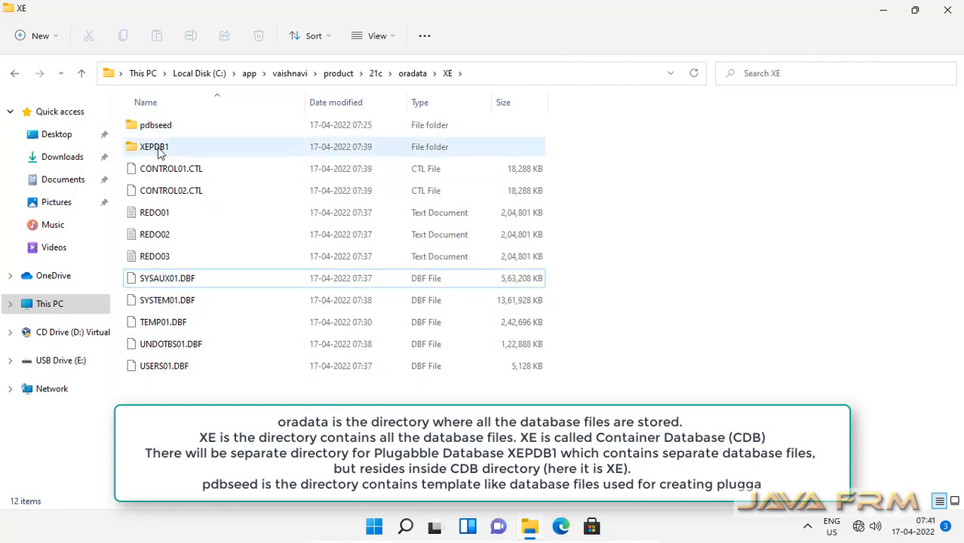
click(151, 151)
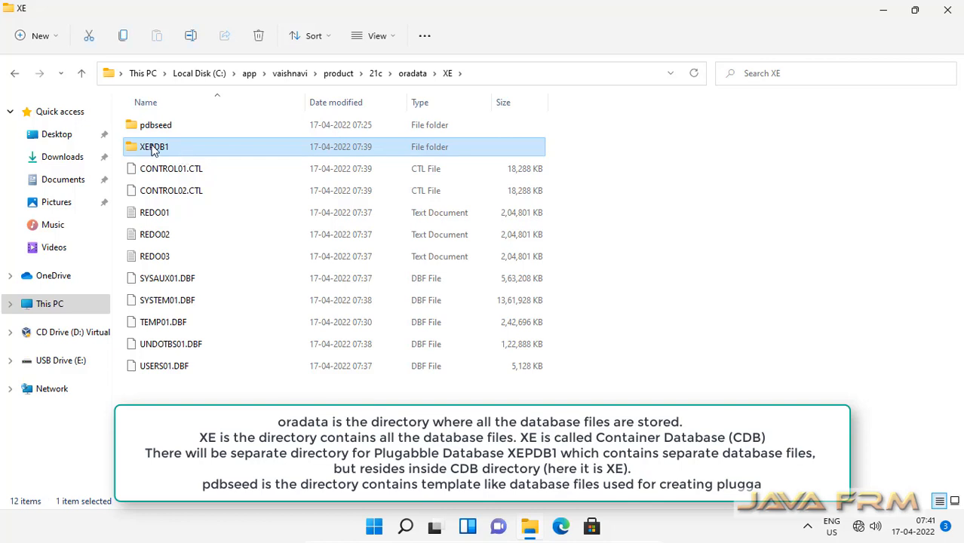
double_click(153, 149)
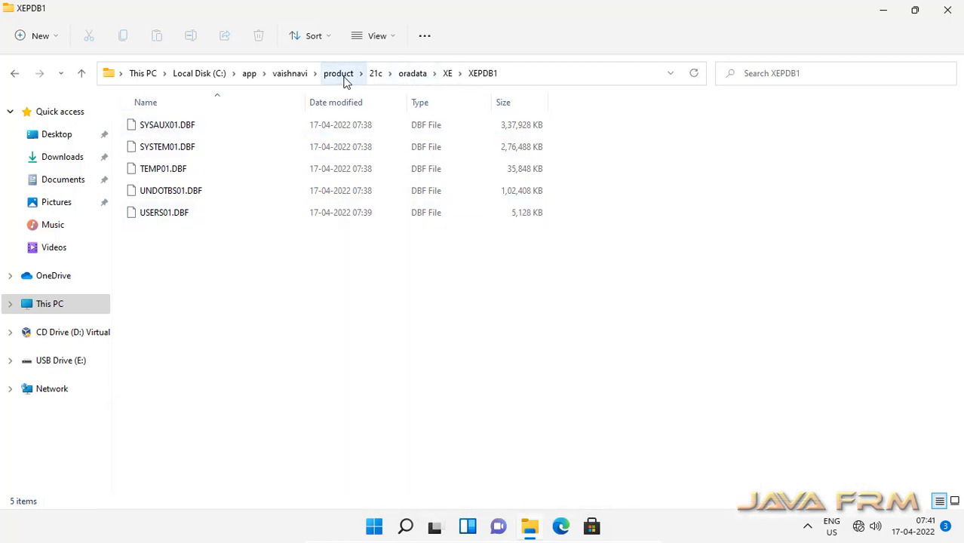
Step: View the 21c admin\XE folder (adump, dpdump, pfile, xdb_wallet), then return to 21c
click(377, 74)
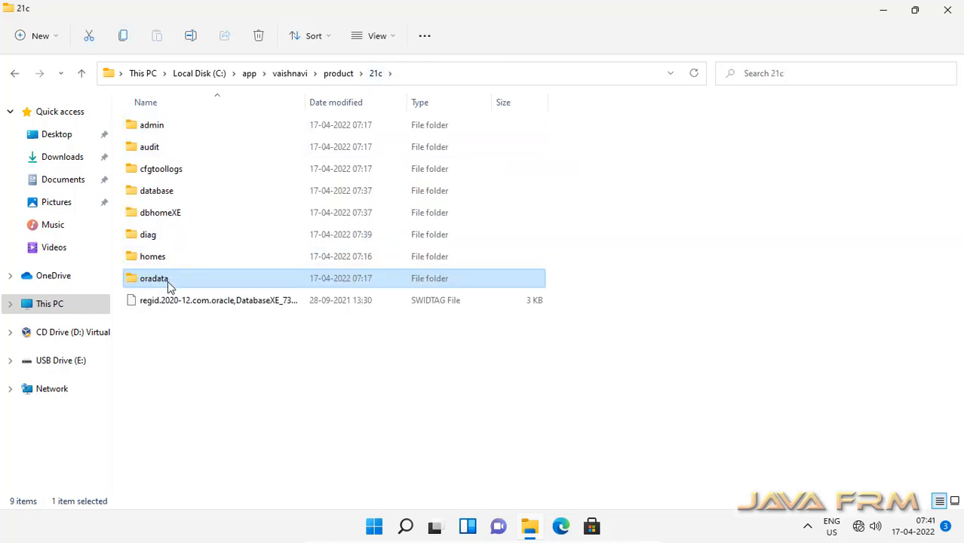
double_click(148, 133)
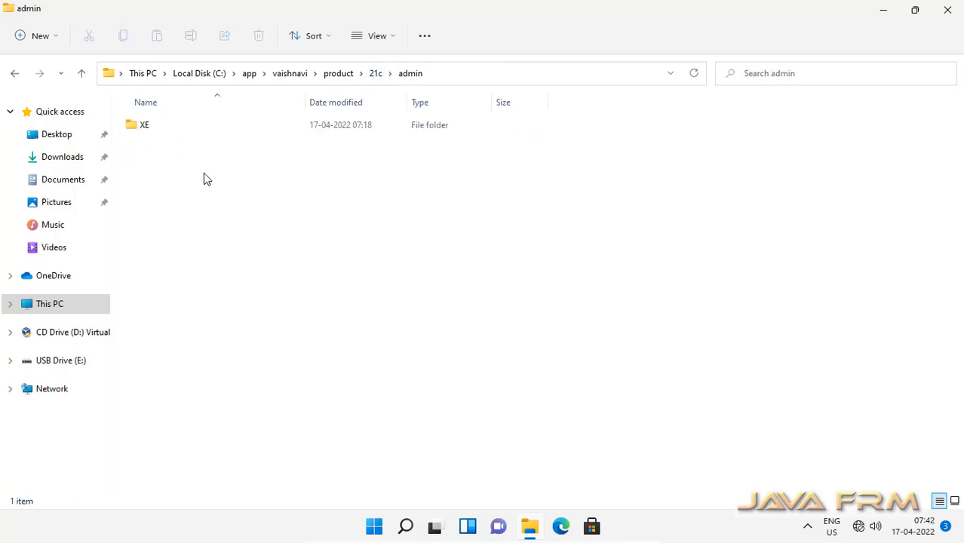
double_click(144, 125)
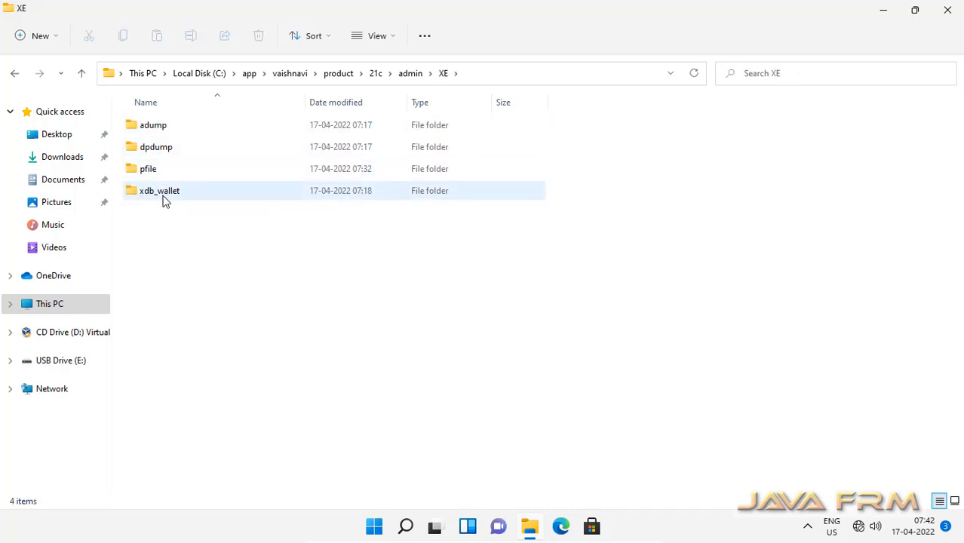
click(374, 76)
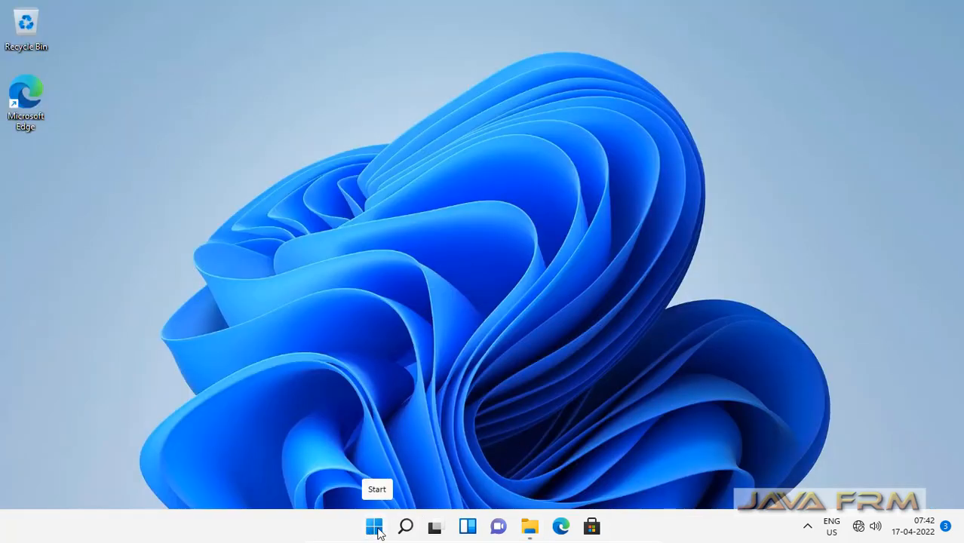
Step: Expand the Start menu's full Recommended list and launch SQL Plus Release 21.0.0.0.0
click(375, 528)
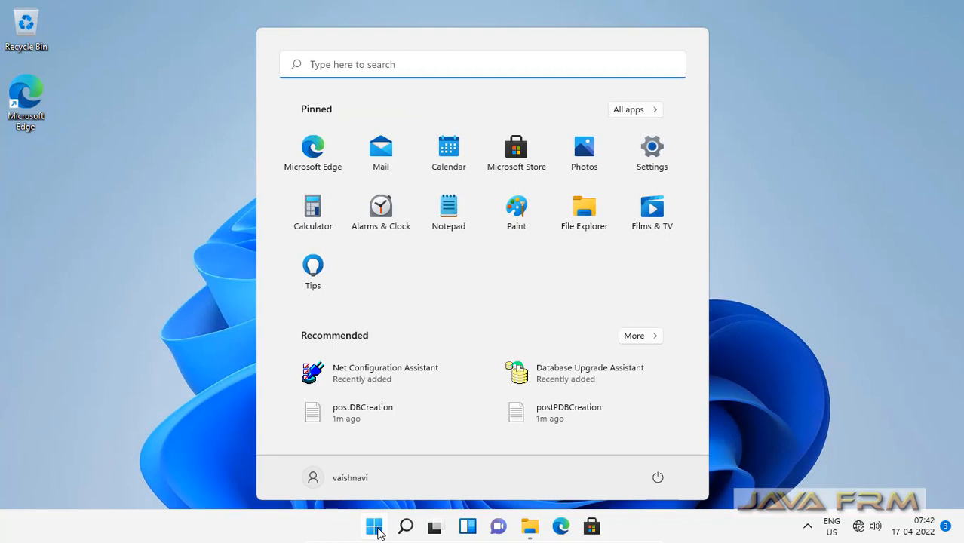
click(640, 338)
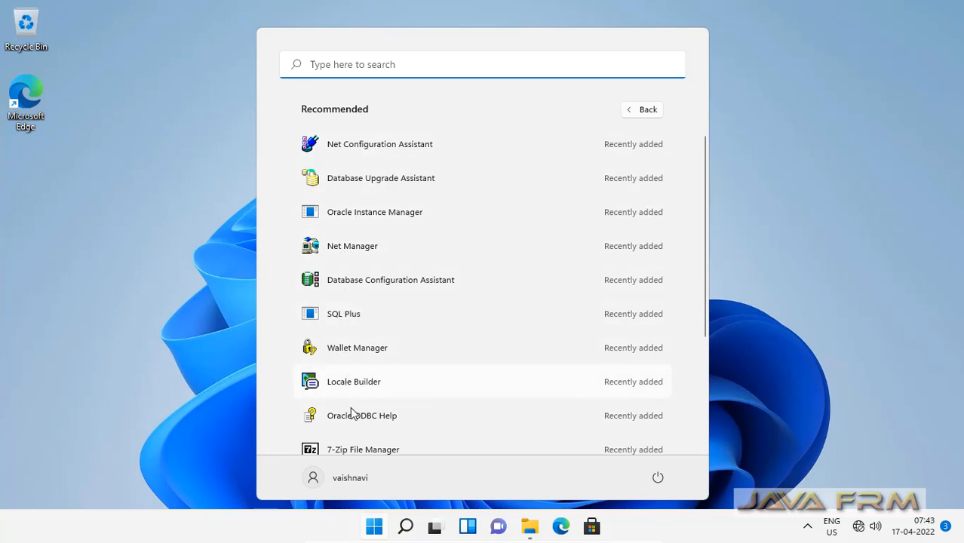
scroll(373, 435, down, 1)
scroll(374, 439, down, 1)
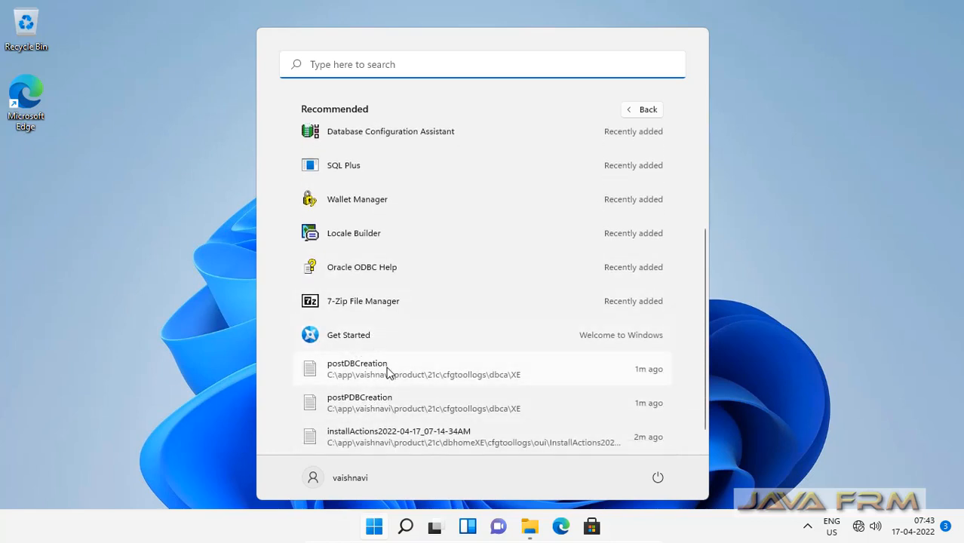
scroll(387, 373, down, 1)
scroll(389, 371, up, 2)
scroll(387, 372, up, 1)
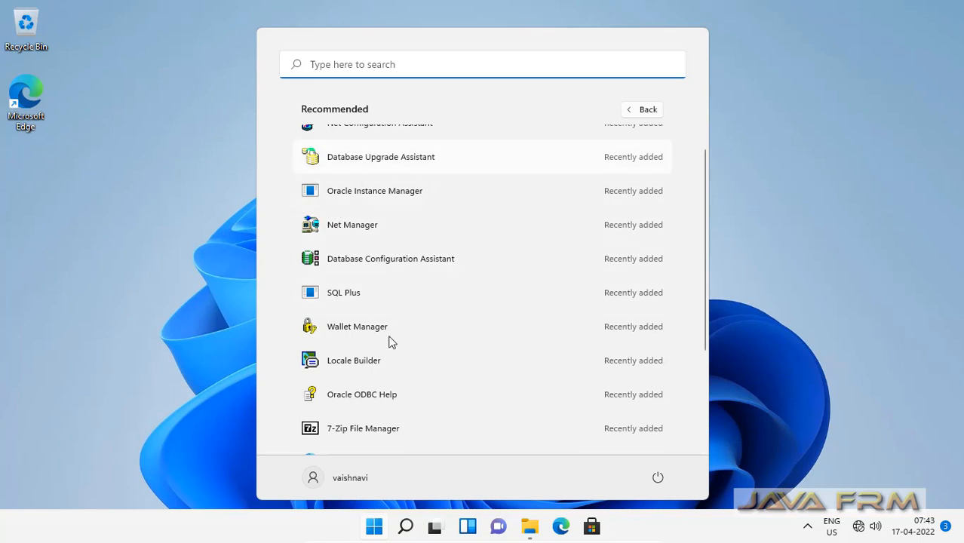
scroll(390, 391, up, 1)
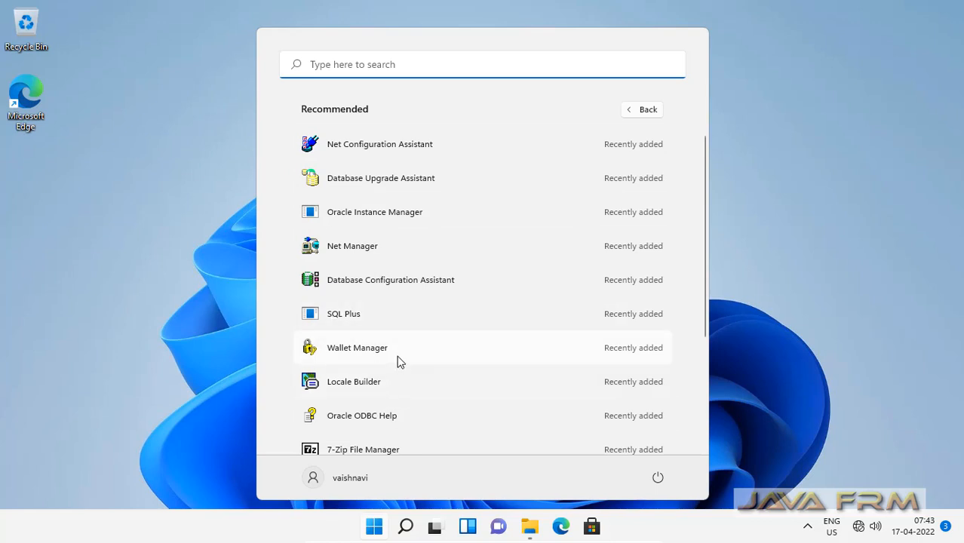
click(352, 317)
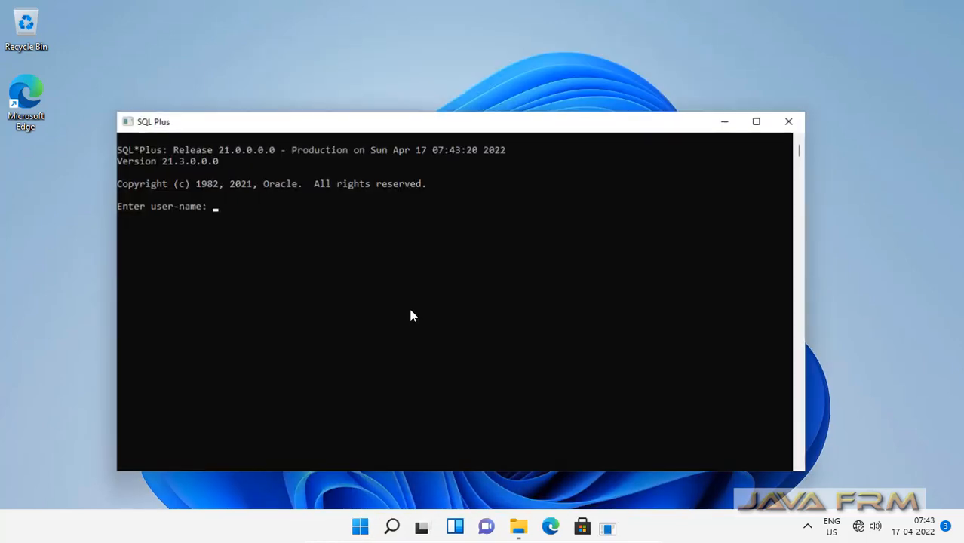
Step: Maximize SQL Plus and connect as sys as sysdba with the password
click(758, 122)
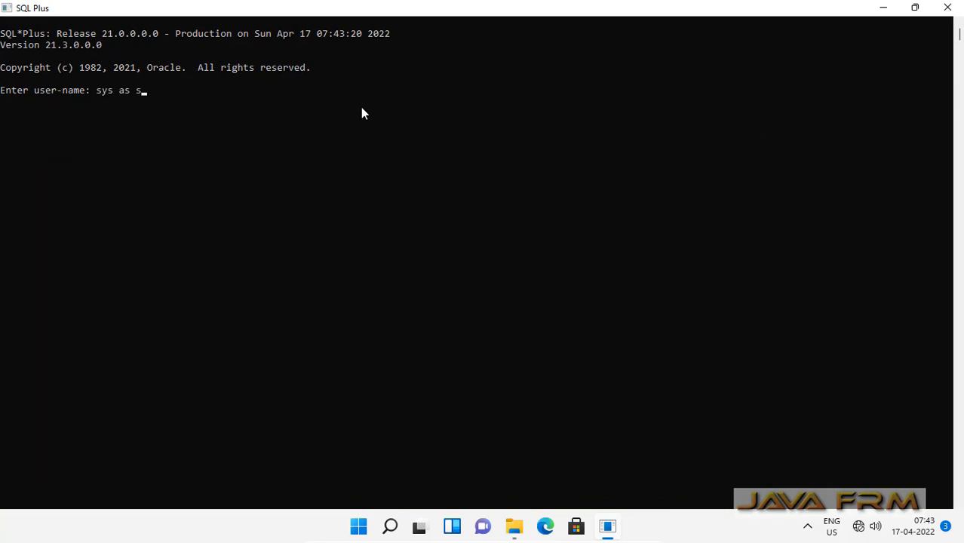
key(Return)
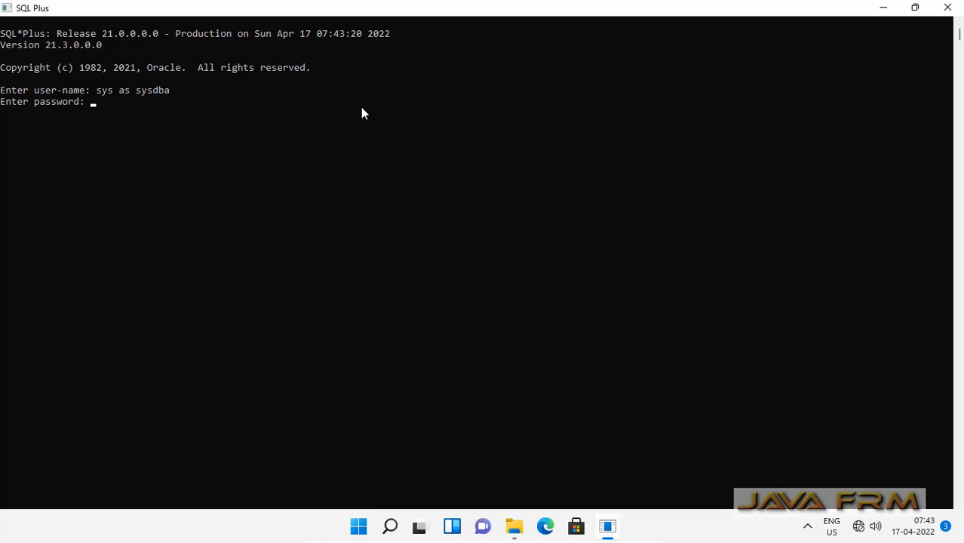
key(Return)
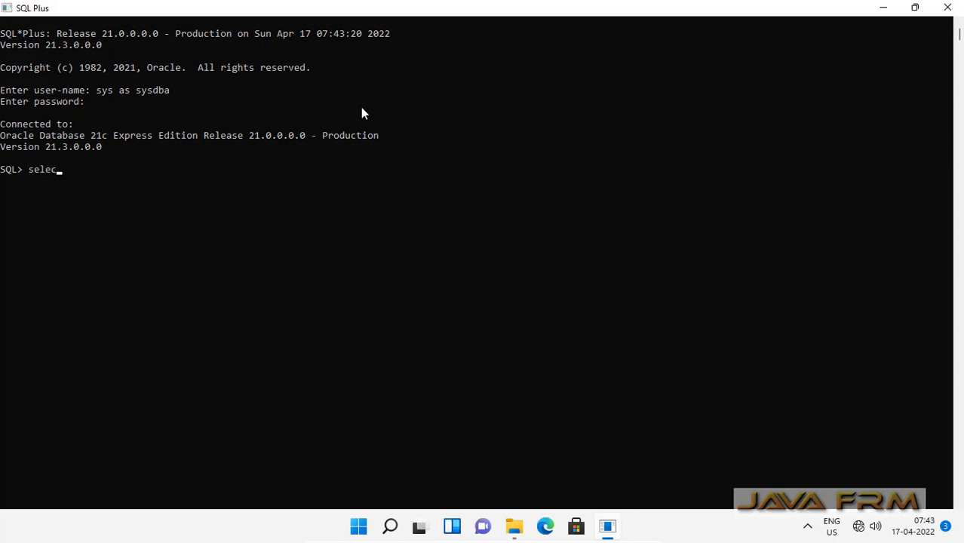
Step: Run select * from tab; to list 8726 rows, then close SQL Plus
text(select * from tab;)
key(Return)
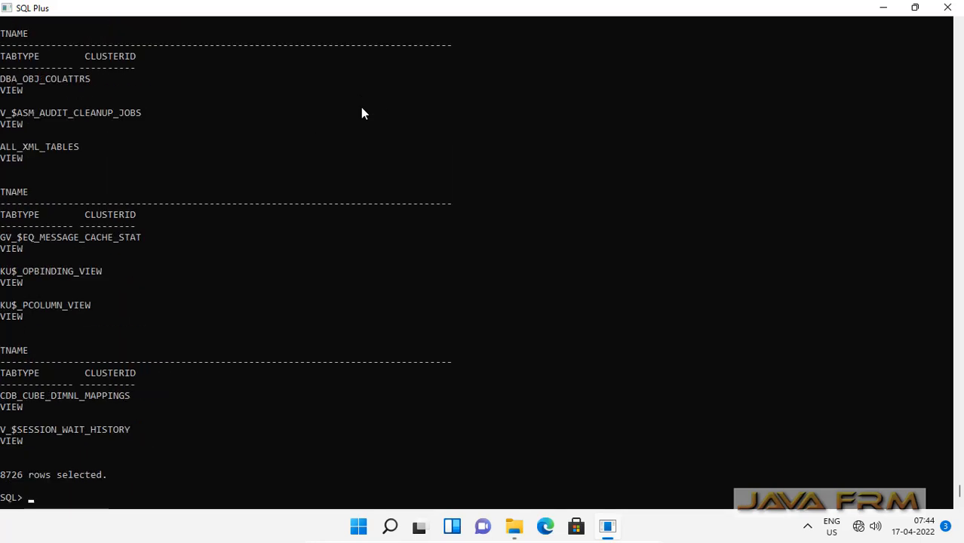
click(948, 9)
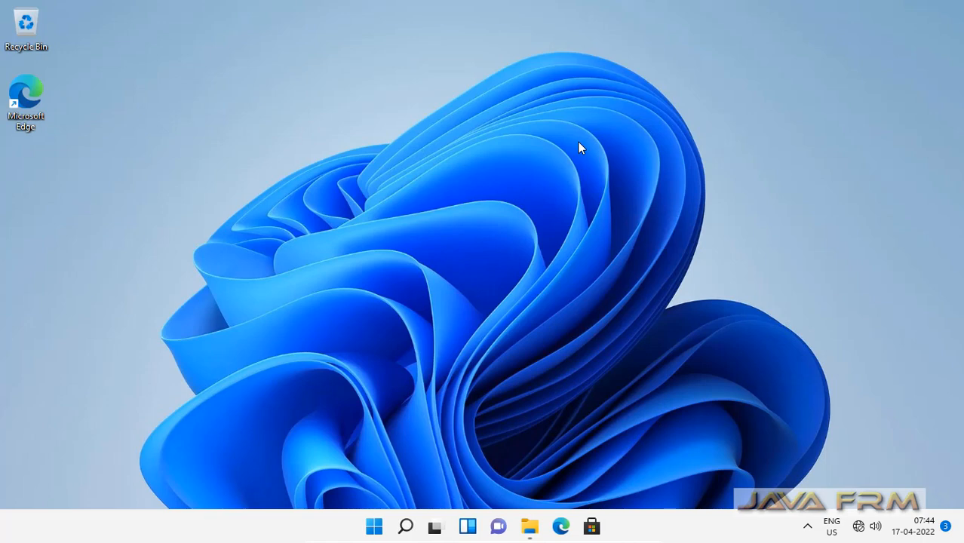
Step: Reopen File Explorer at USB Drive (E:)\Windows11 and select the jdk-11.0.13 archive
click(528, 528)
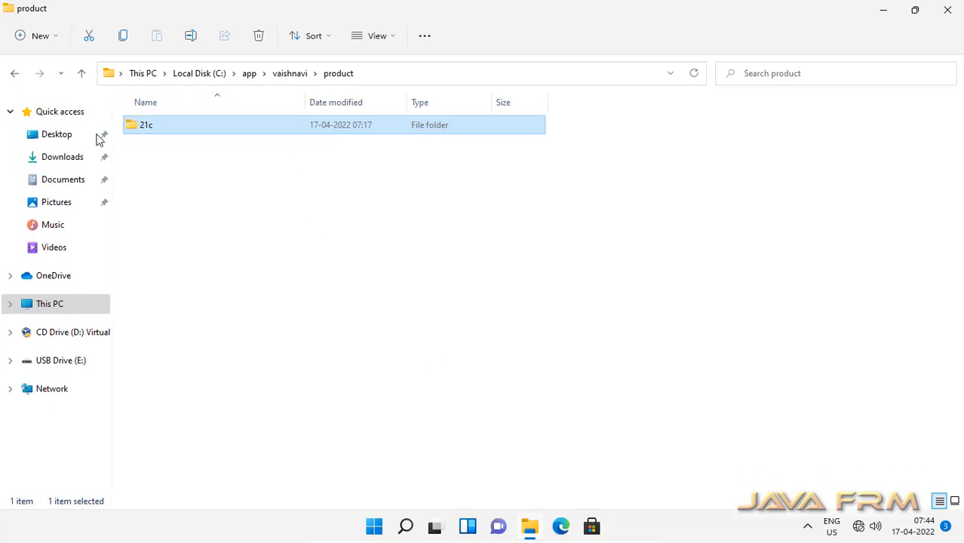
click(58, 367)
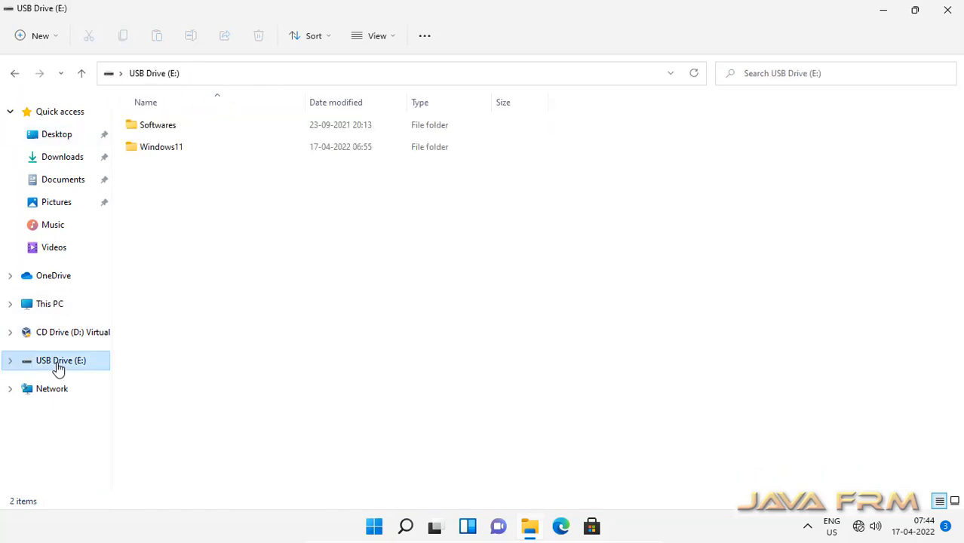
double_click(157, 149)
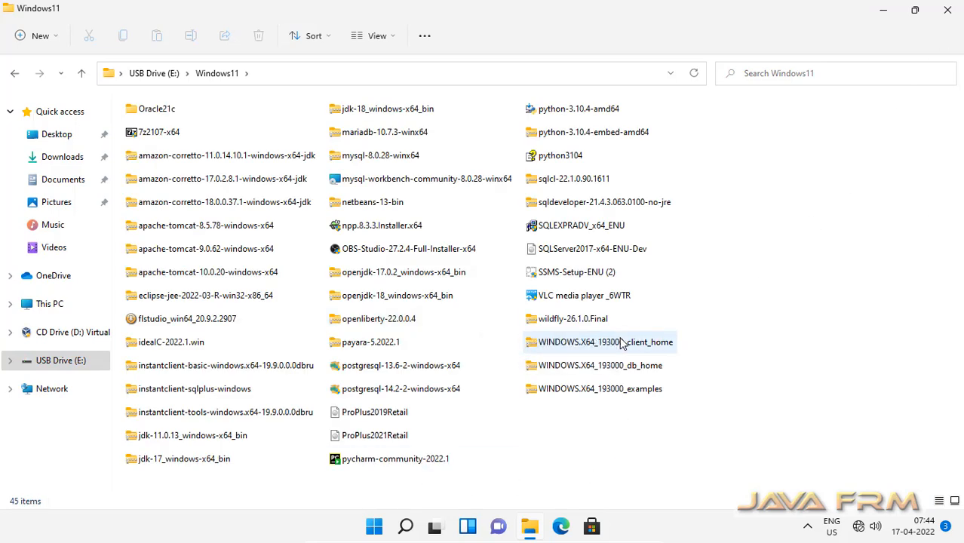
click(223, 442)
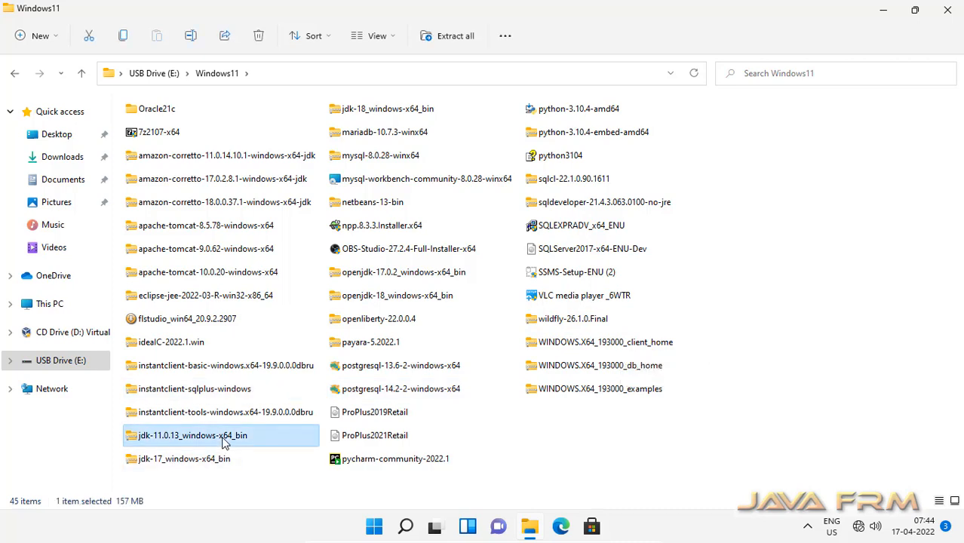
Step: Extract the jdk-11.0.13 archive to C: with 7-Zip and close the archive window
right_click(224, 443)
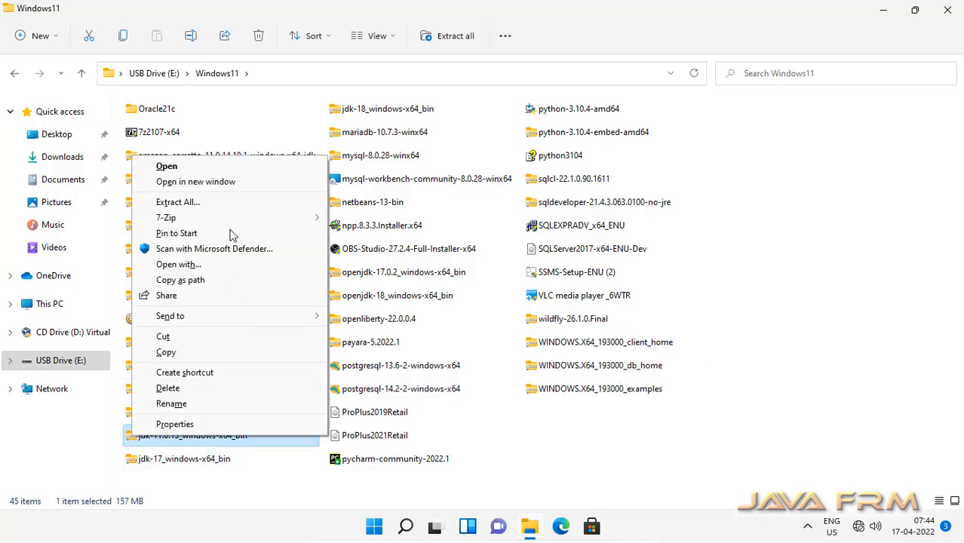
mouse_move(226, 219)
click(385, 227)
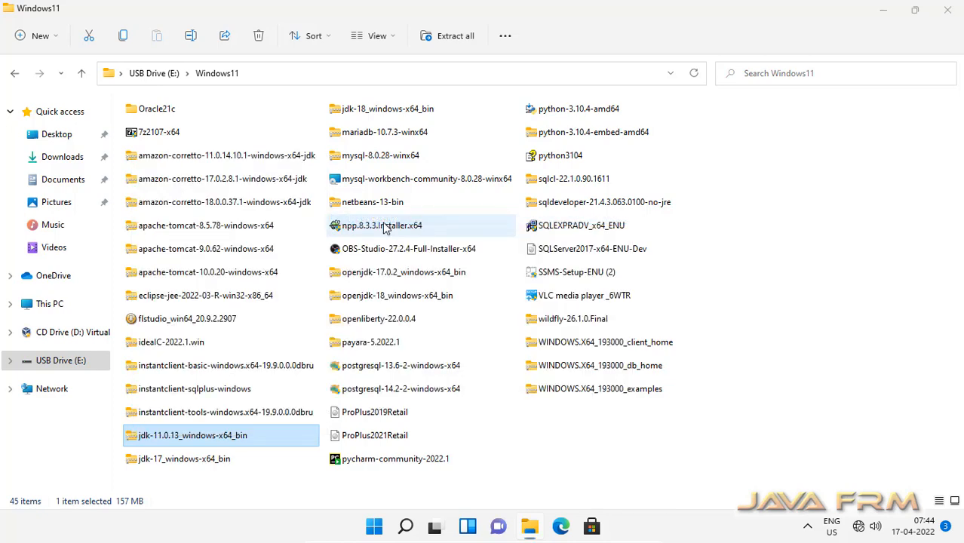
click(143, 149)
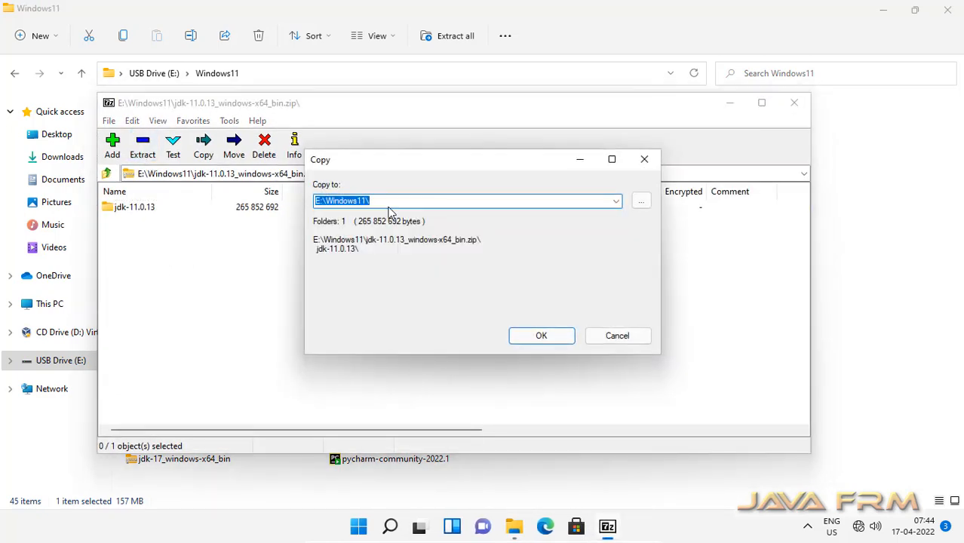
text(C:\)
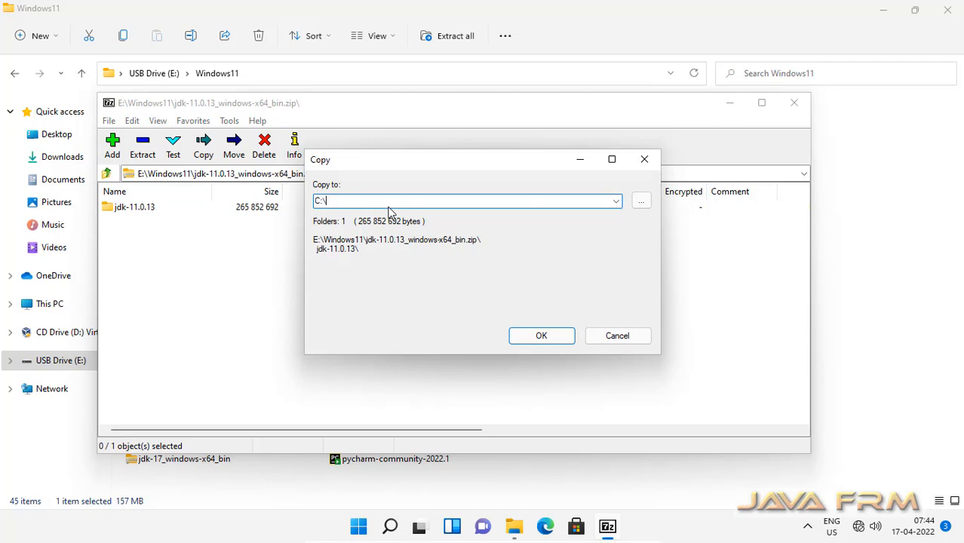
click(540, 336)
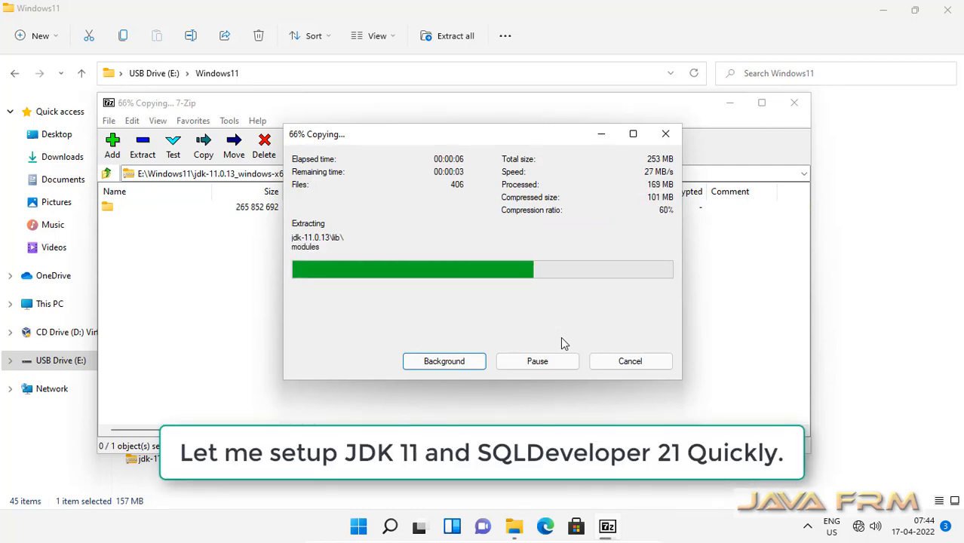
click(794, 103)
Step: Extract the sqldeveloper-21.4.3 archive to C: with 7-Zip and close the archive window
right_click(537, 204)
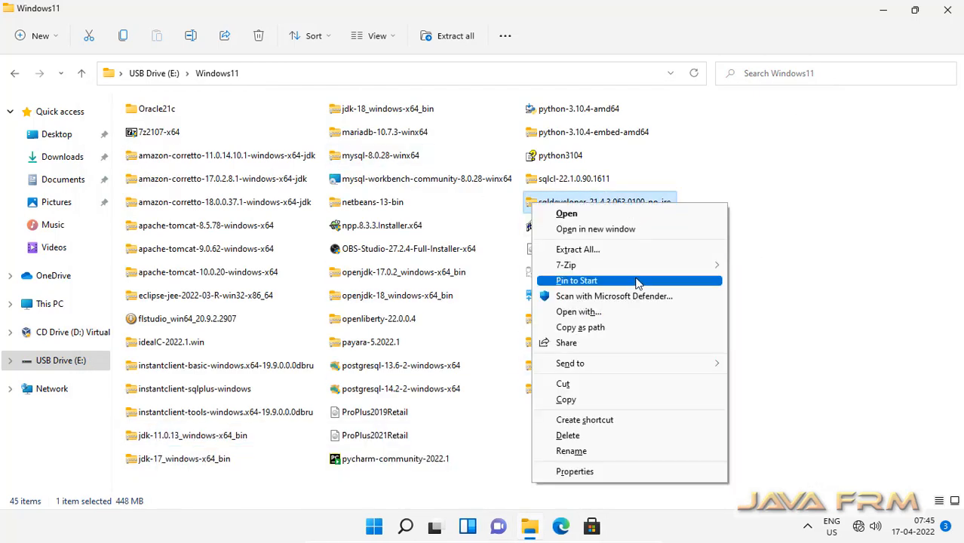
mouse_move(633, 266)
click(358, 270)
click(145, 150)
text(C:\)
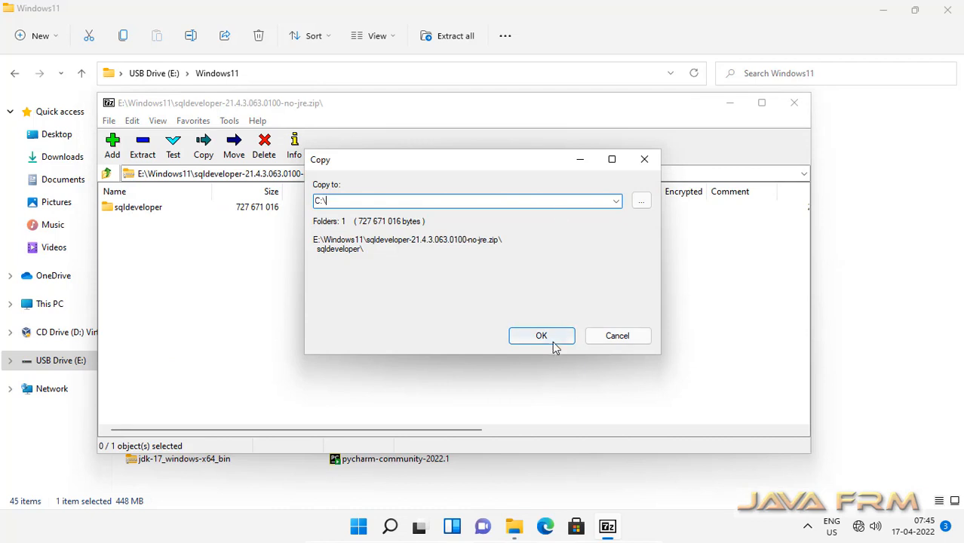
click(552, 344)
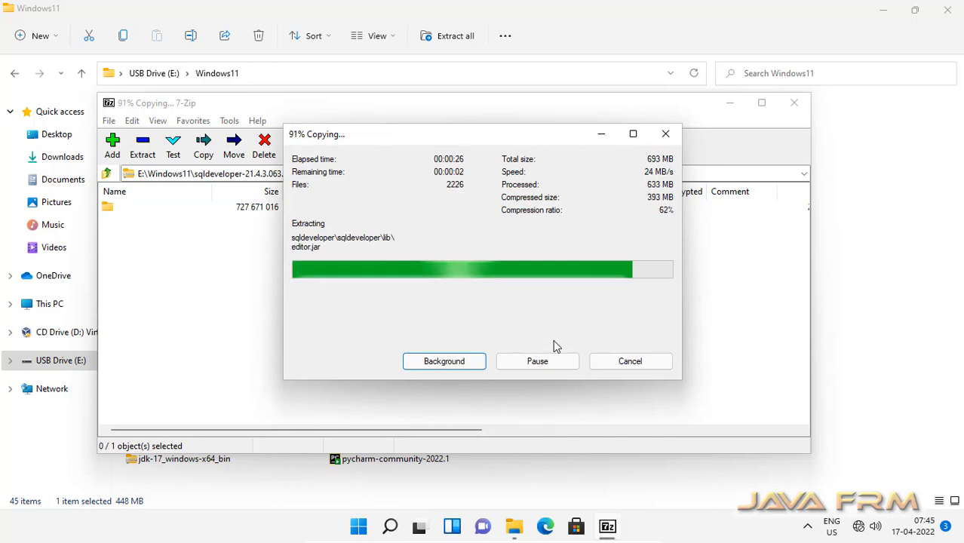
click(792, 103)
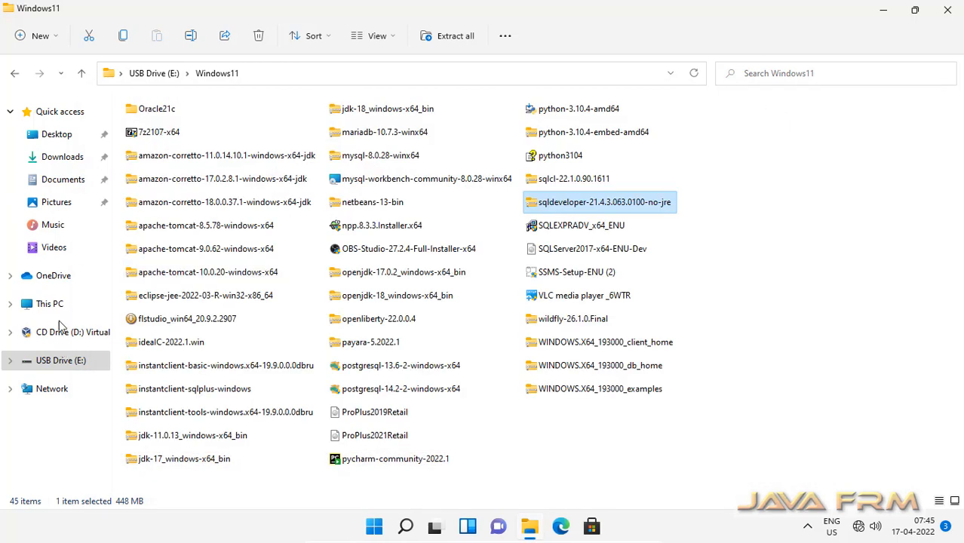
Step: On Local Disk (C:), rename the jdk-11.0.13 folder to jdk-11
click(50, 304)
double_click(214, 246)
click(168, 148)
click(167, 147)
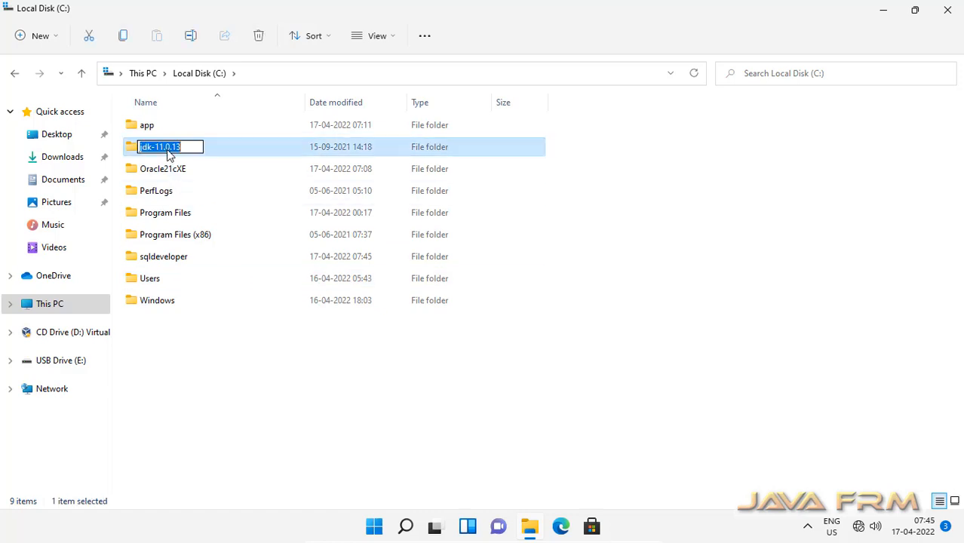
drag(161, 147, 237, 139)
key(Delete)
key(Return)
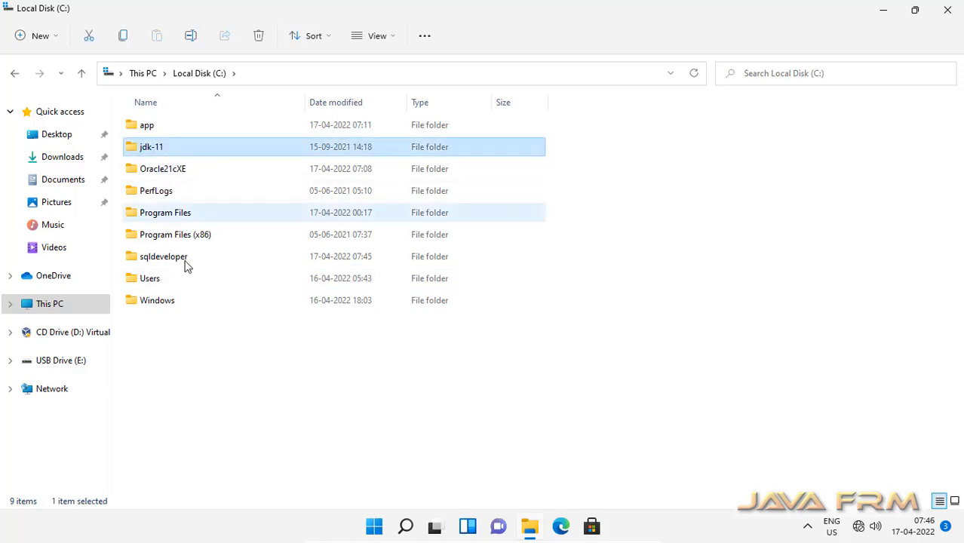
Step: Glance at the Start menu's recommended list, then open This PC's Properties
click(374, 526)
click(638, 333)
scroll(483, 301, down, 2)
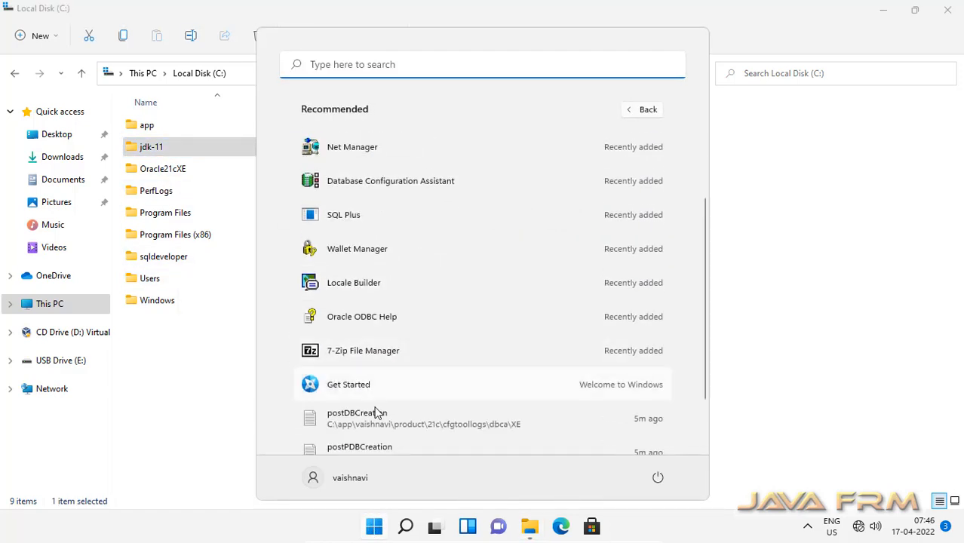
scroll(375, 413, up, 3)
click(832, 295)
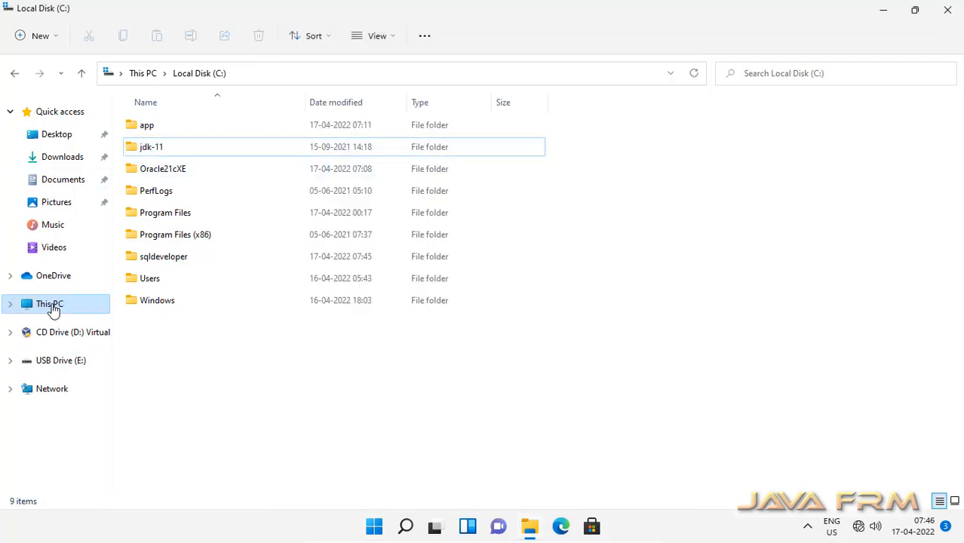
click(53, 310)
right_click(53, 310)
click(108, 456)
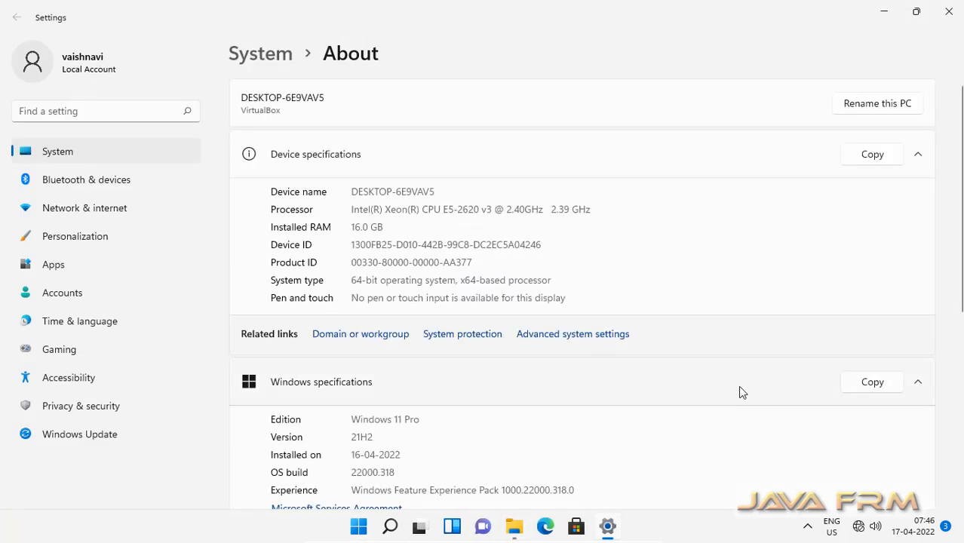
Step: Create a system variable JAVA_HOME pointing to the C:\jdk-11 folder
click(558, 334)
click(227, 295)
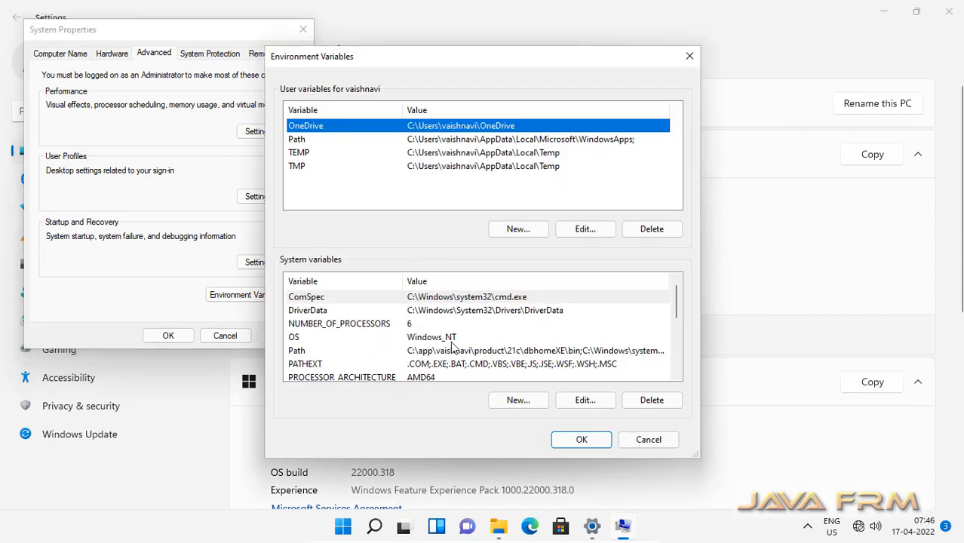
click(520, 401)
text(JAVA_HOME)
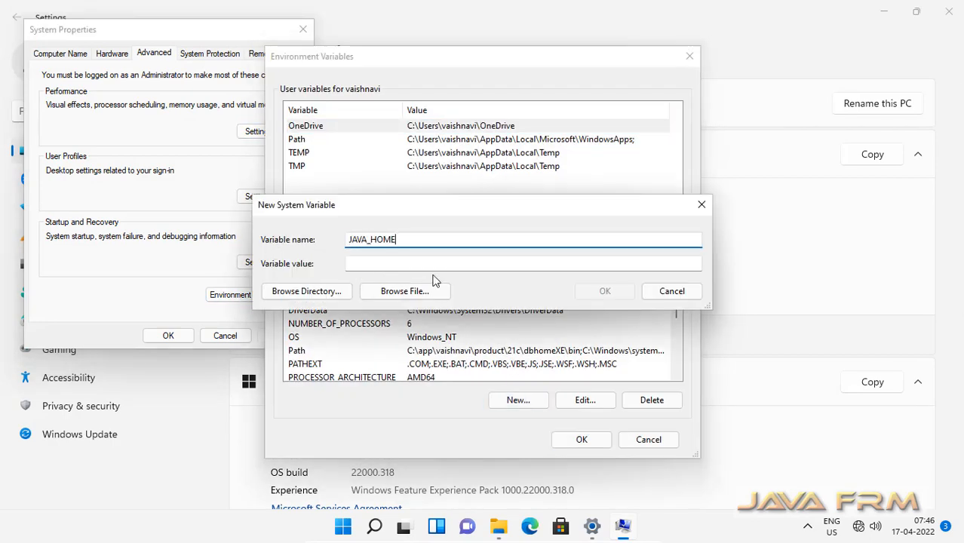
click(324, 295)
click(387, 251)
scroll(458, 255, down, 2)
click(400, 237)
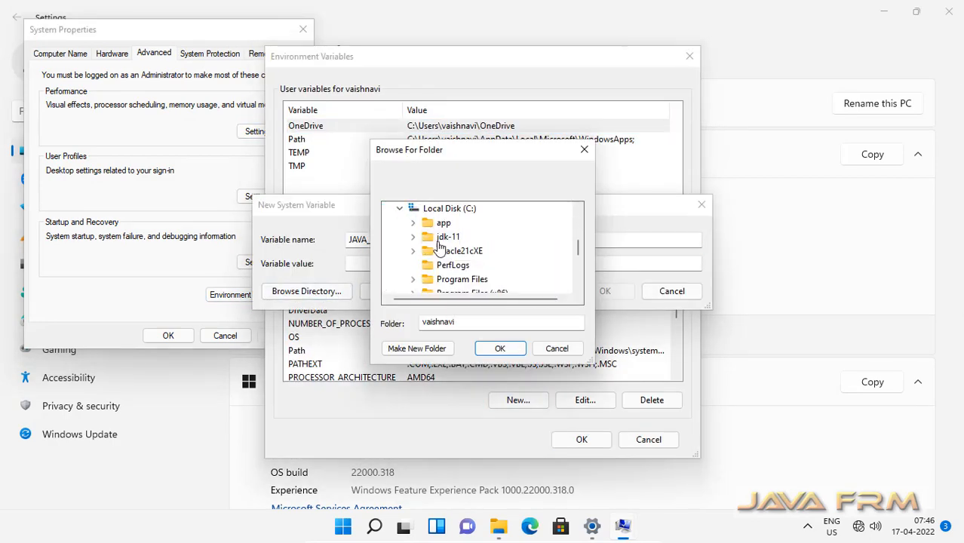
click(446, 237)
click(500, 349)
click(605, 291)
Step: Add %JAVA_HOME%\bin to the system Path and apply the changes
click(558, 364)
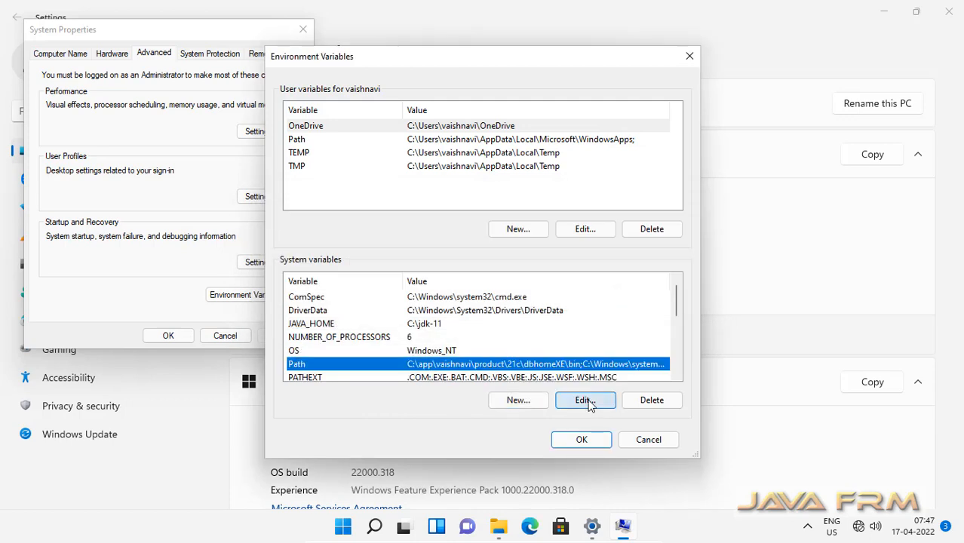
click(585, 400)
click(630, 122)
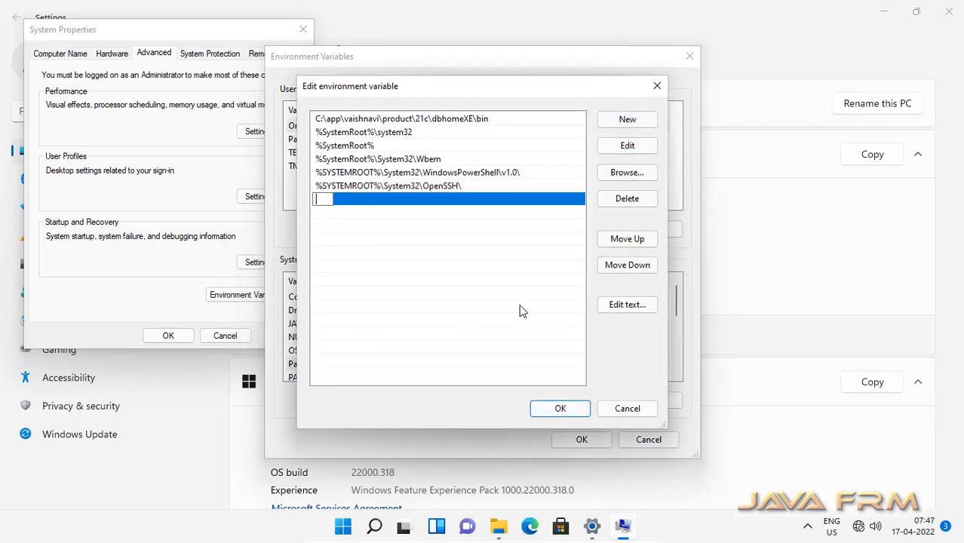
text(%JAVA_HOME%\)
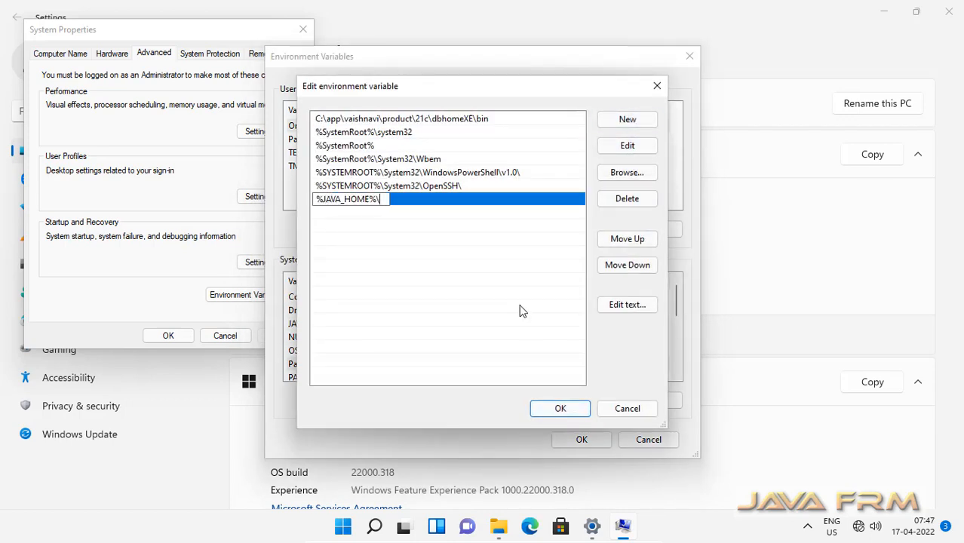
text(bin)
click(573, 405)
click(585, 441)
click(166, 337)
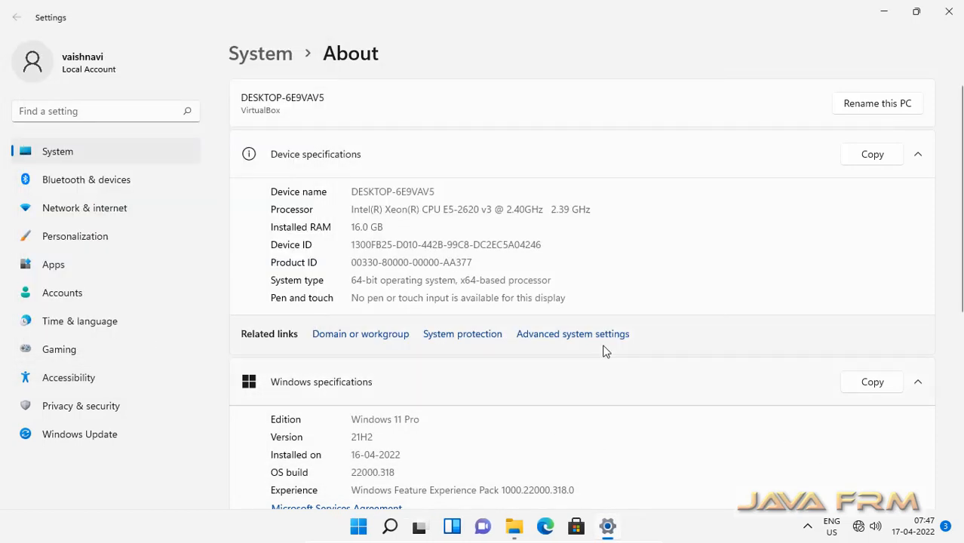
Step: Recheck JAVA_HOME and the Path entries, then open Local Disk (C:) in File Explorer
click(598, 336)
click(251, 311)
click(420, 325)
click(498, 351)
click(523, 364)
click(585, 401)
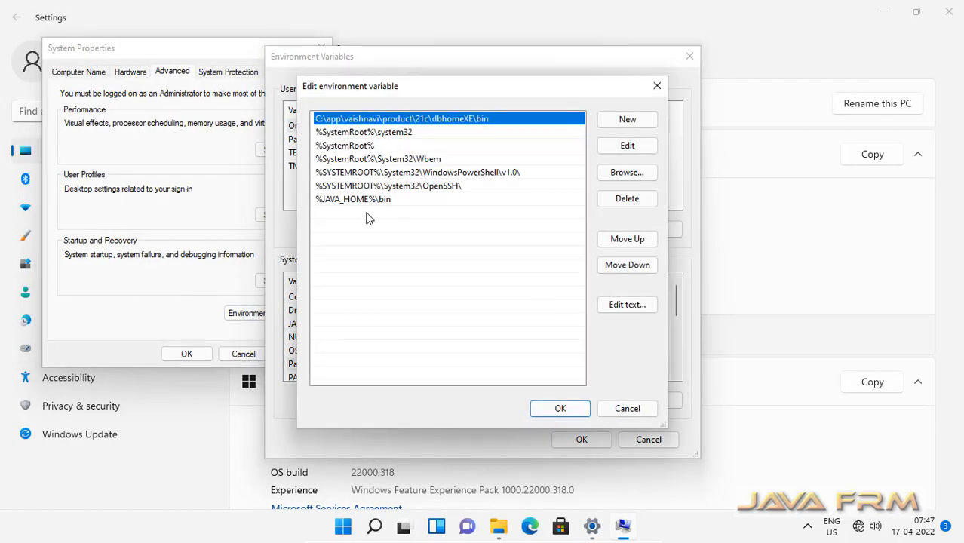
click(573, 413)
click(581, 439)
click(187, 354)
key(super+e)
double_click(214, 245)
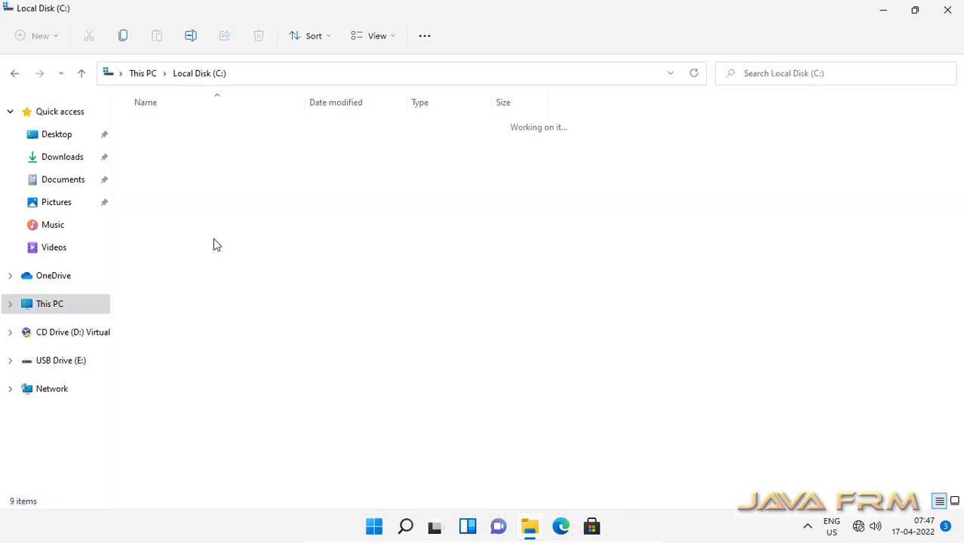
Step: Open C:\sqldeveloper and switch the folder to list layout
double_click(176, 254)
click(375, 36)
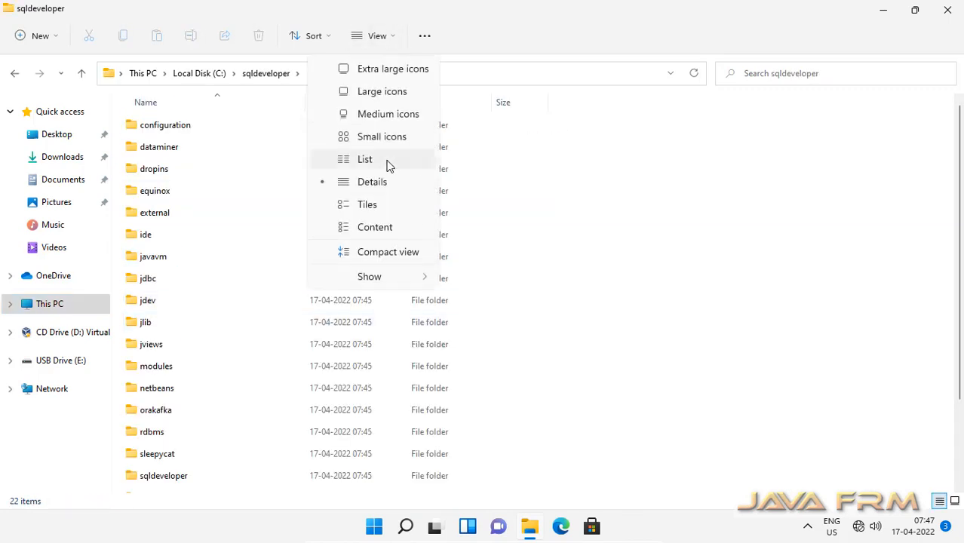
click(387, 161)
Step: Run sqldeveloper.exe as administrator, dismiss usage tracking, and maximize the Welcome Page window
right_click(244, 204)
click(264, 230)
click(417, 374)
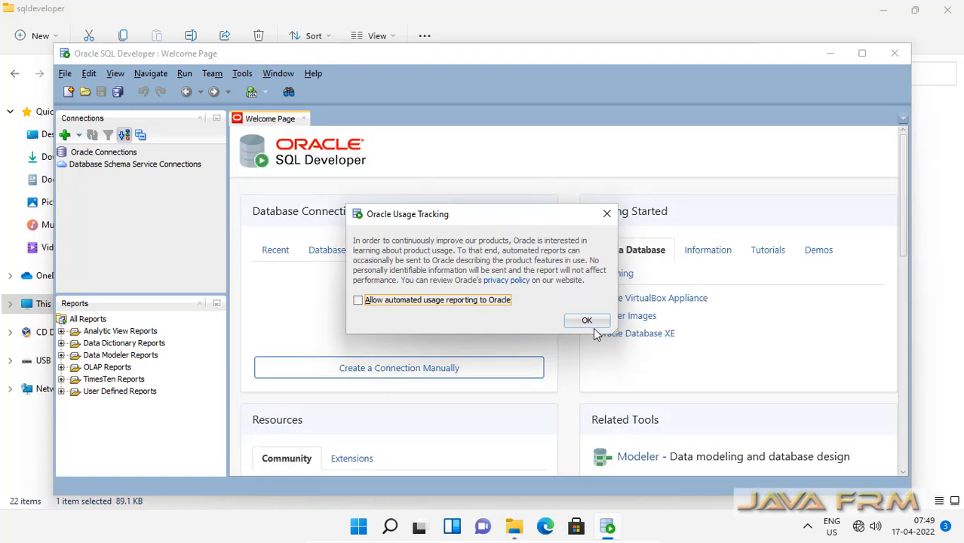
click(588, 321)
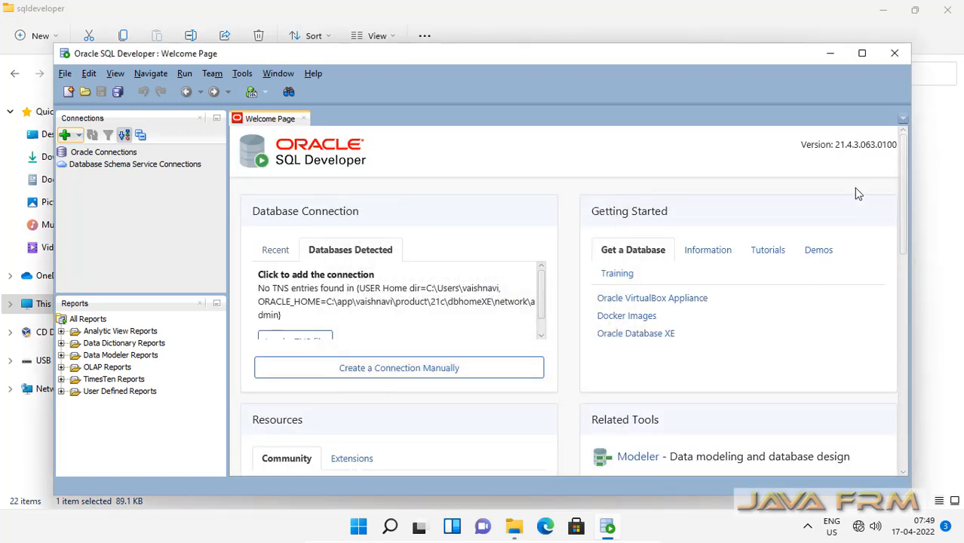
click(861, 55)
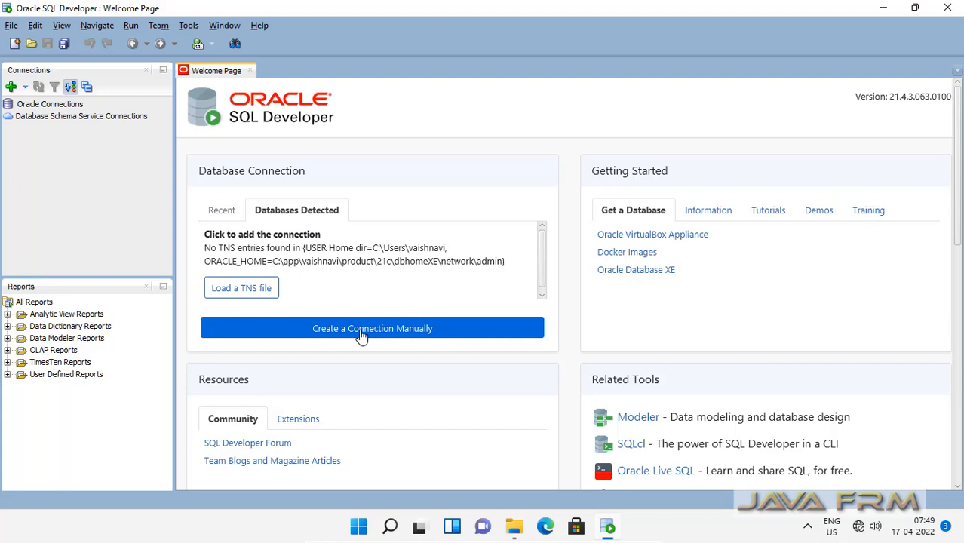
Step: Set up the Oracle21cXE-SYSDBA connection for sys with the SYSDBA role, test it, and connect
click(361, 332)
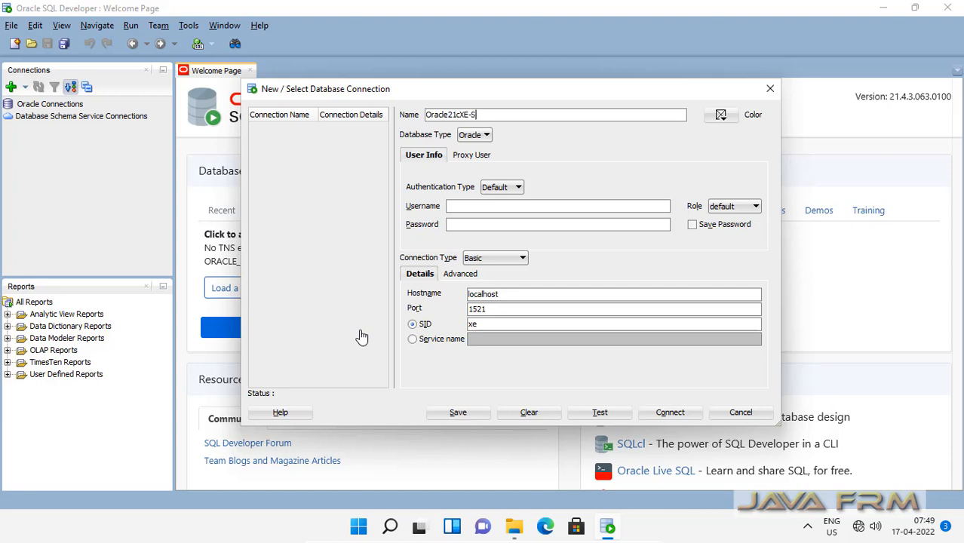
click(460, 205)
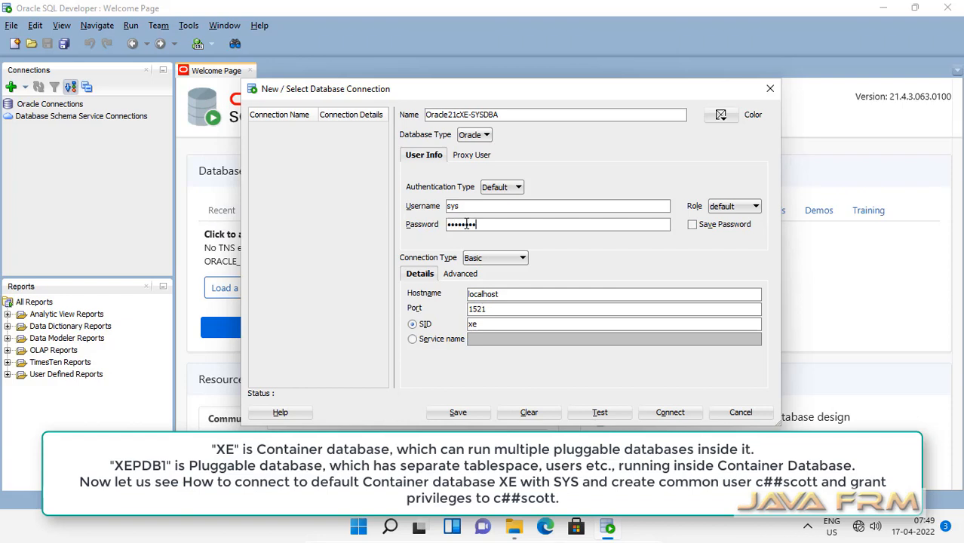
click(755, 208)
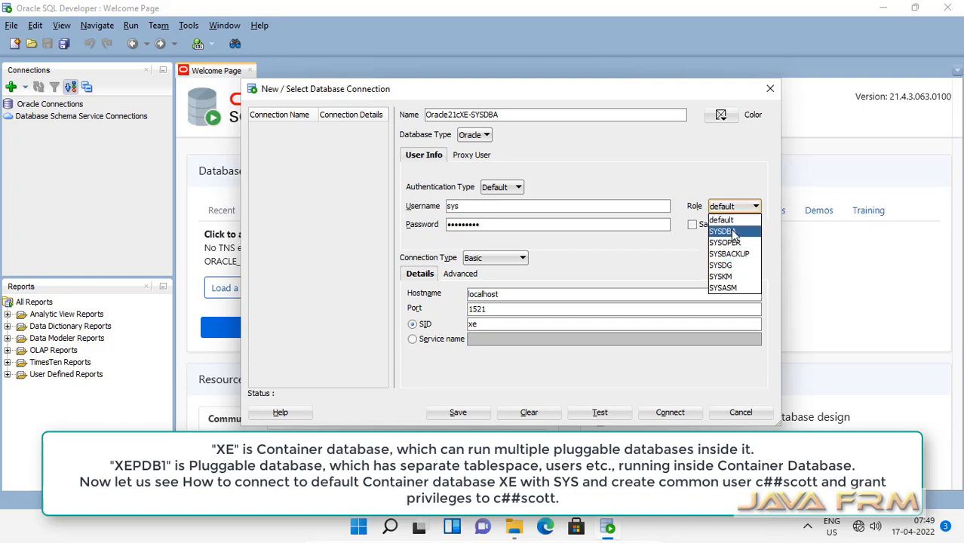
click(724, 231)
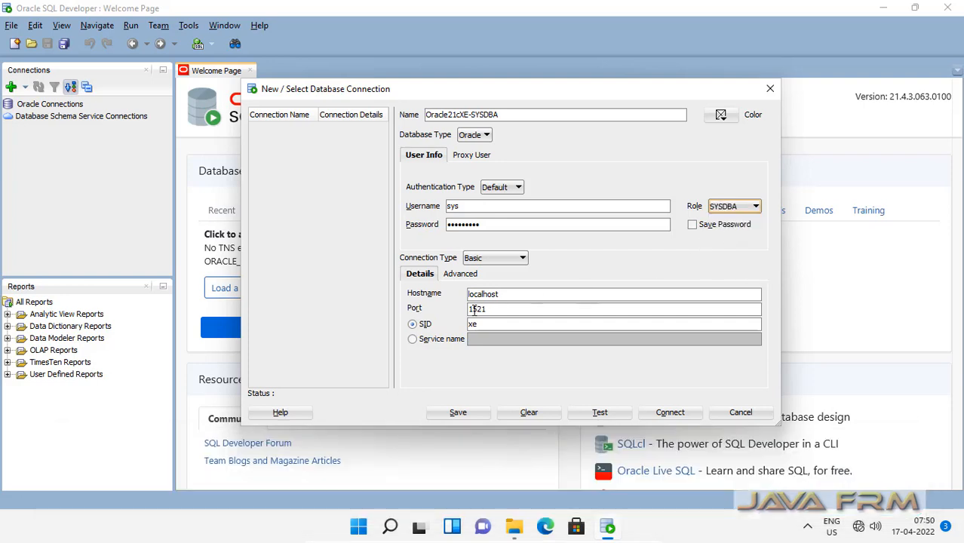
click(608, 414)
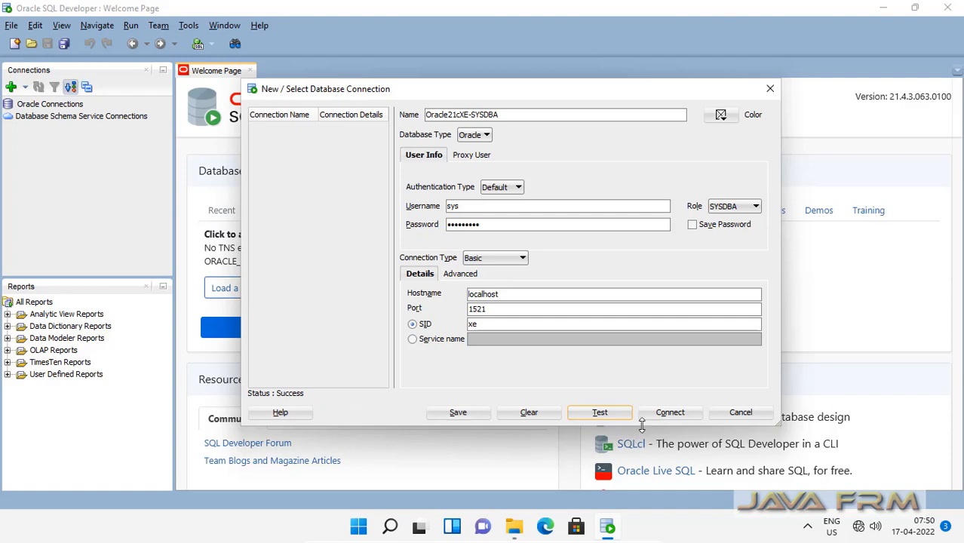
click(671, 414)
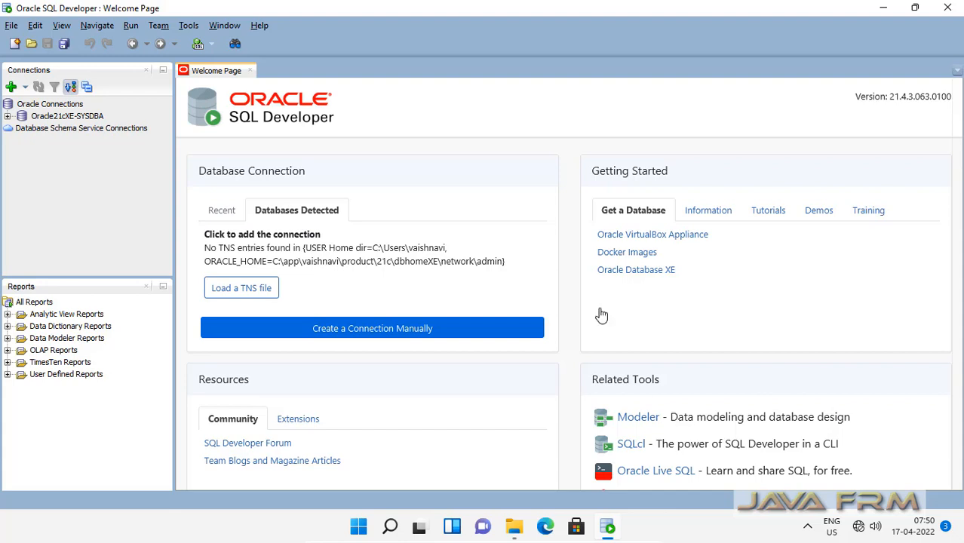
Step: Open the Oracle21cXE-SYSDBA connection, widen the Connections panel, and browse its Tables list
click(7, 116)
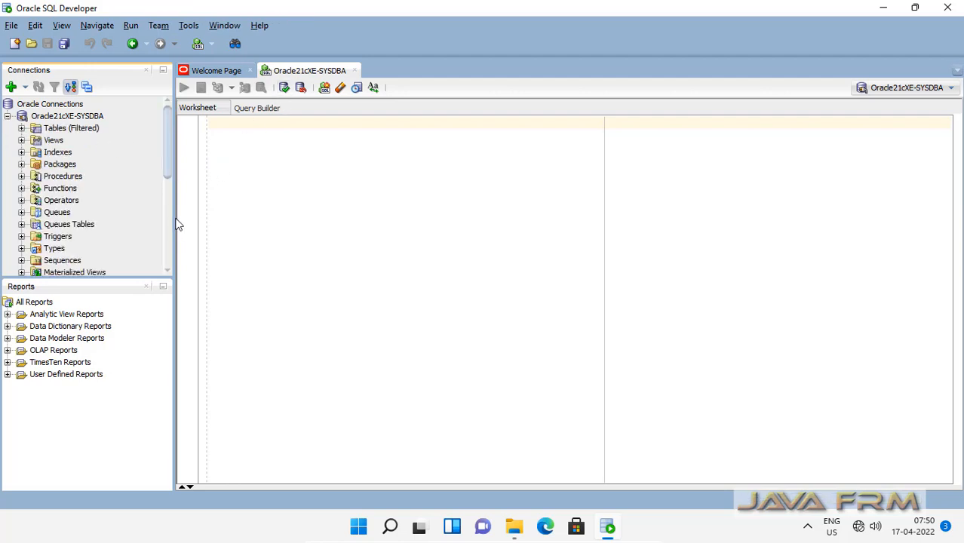
drag(172, 218, 281, 229)
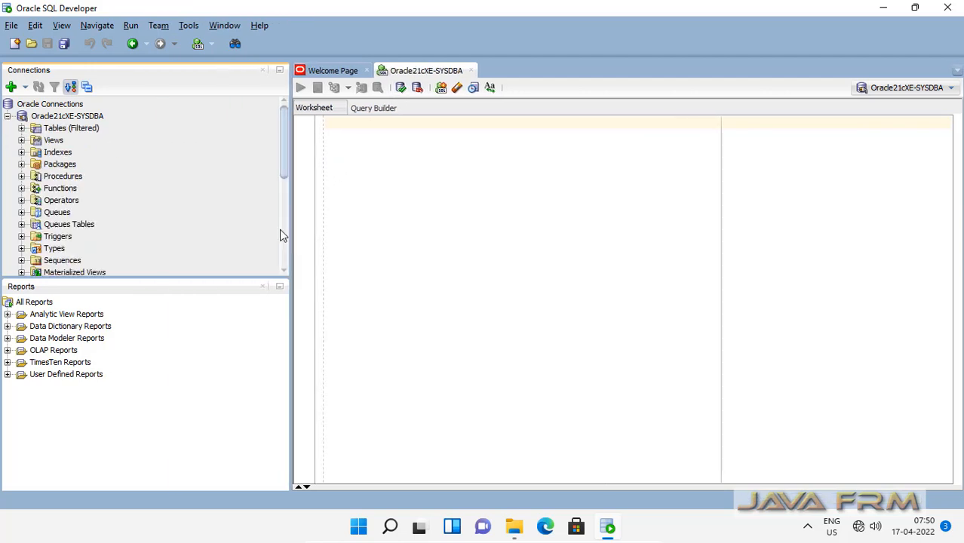
click(22, 128)
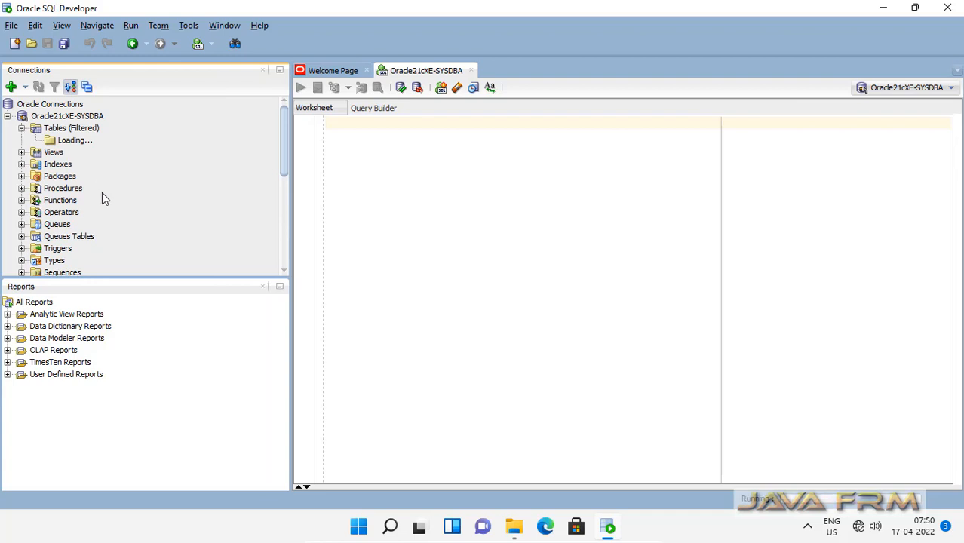
scroll(108, 217, down, 5)
scroll(108, 217, down, 5)
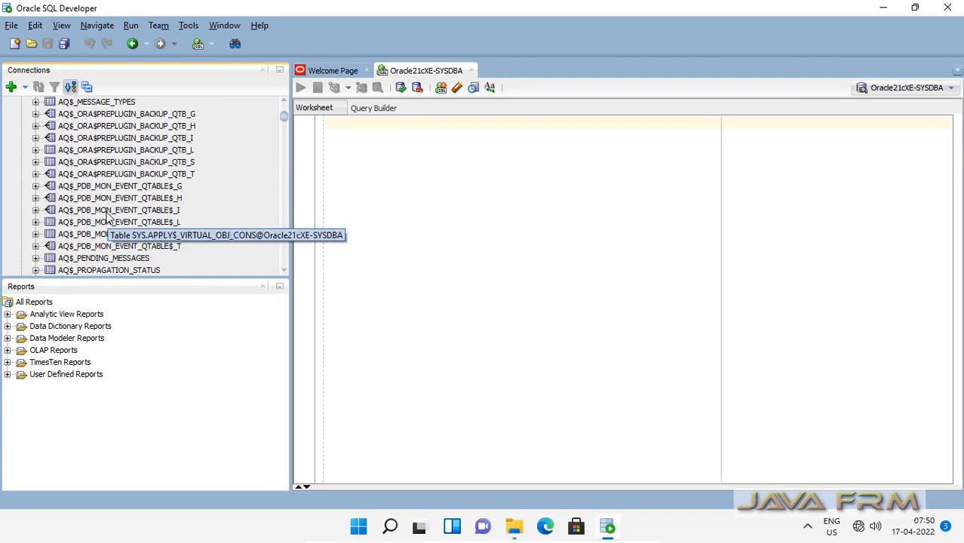
scroll(108, 218, up, 15)
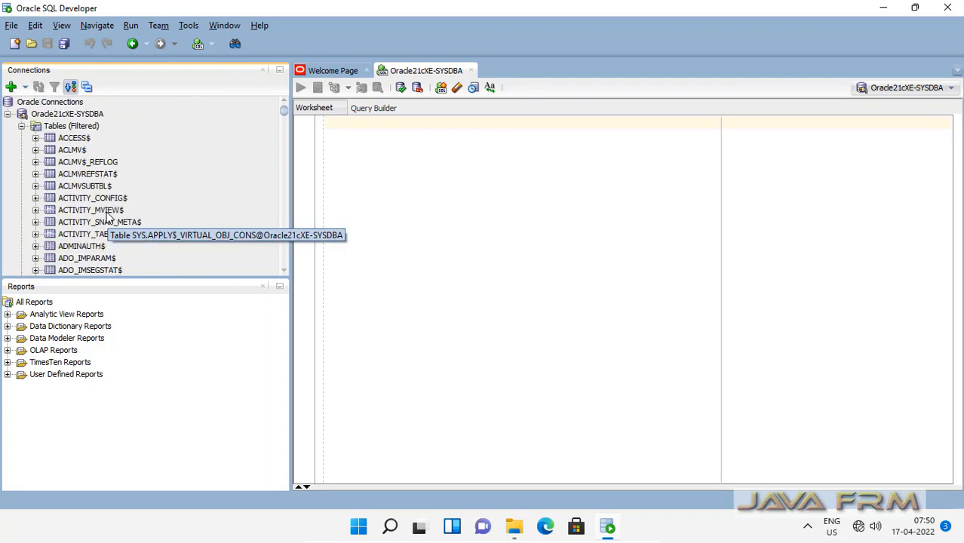
click(21, 126)
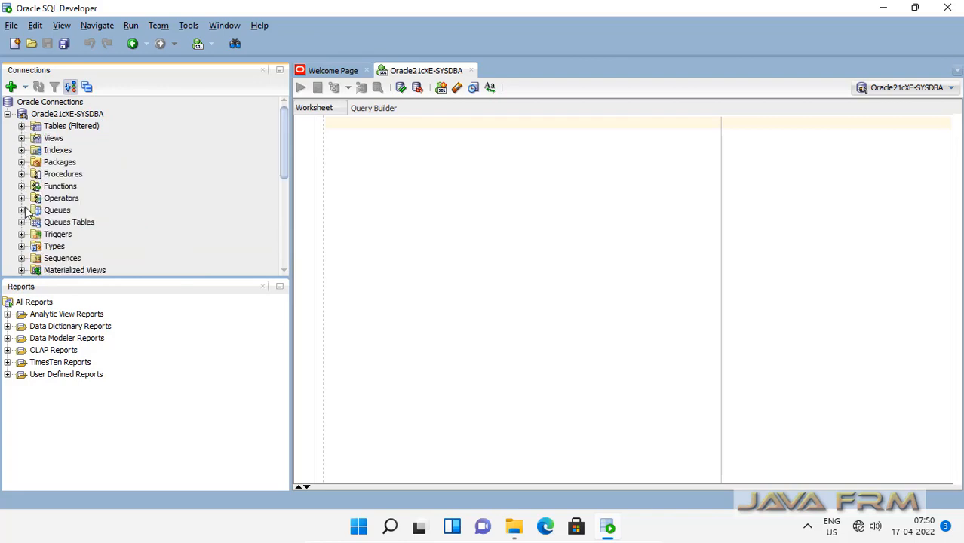
Step: Browse the Procedures and Other Users lists, collapsing each afterwards
click(21, 174)
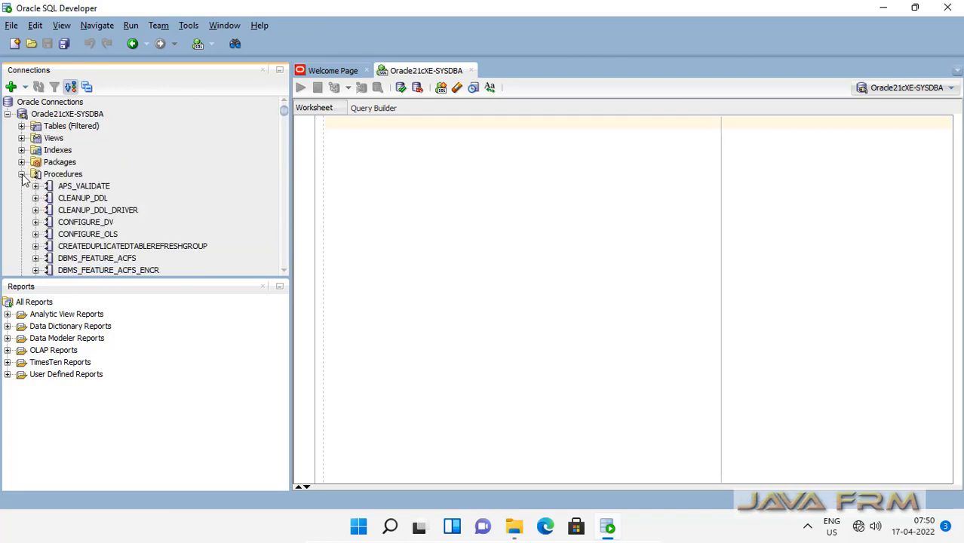
scroll(94, 243, down, 10)
scroll(94, 243, down, 3)
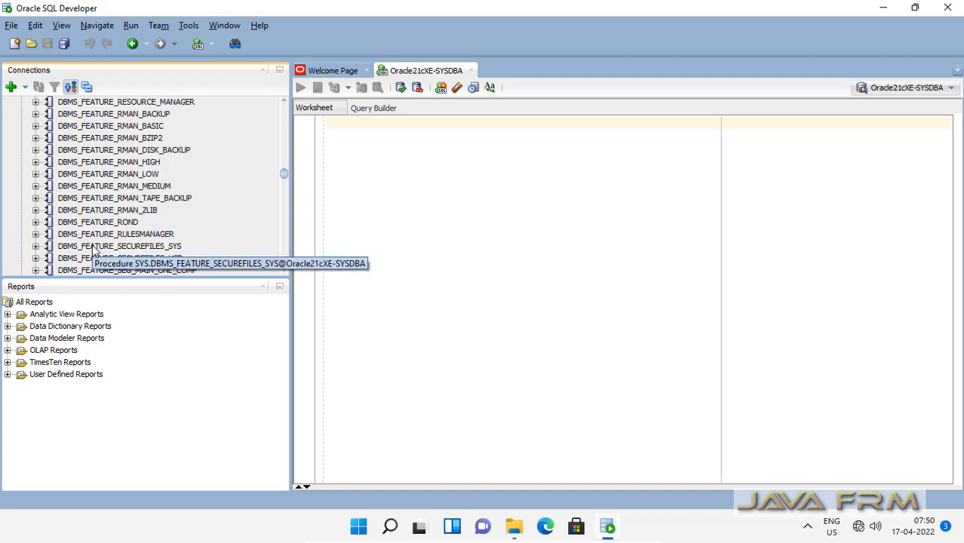
scroll(93, 243, up, 15)
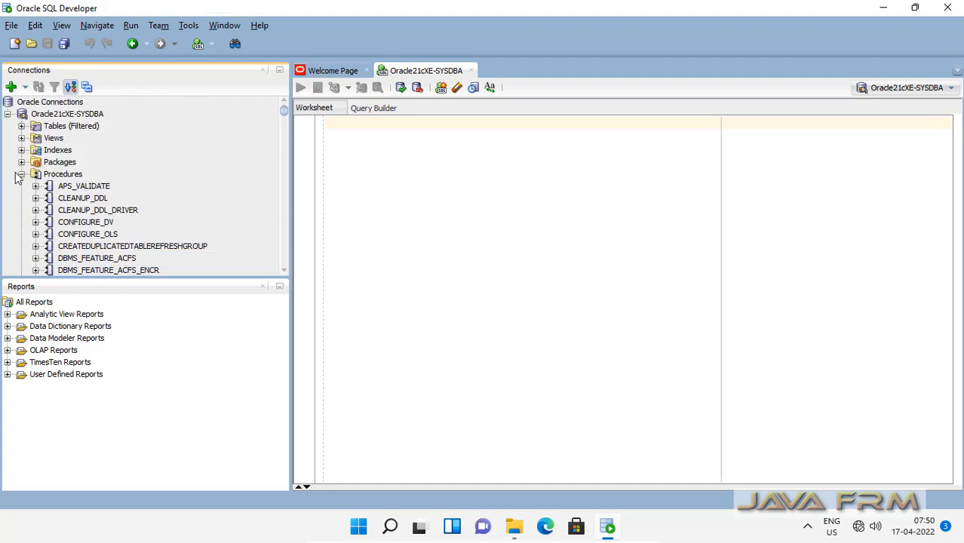
click(21, 174)
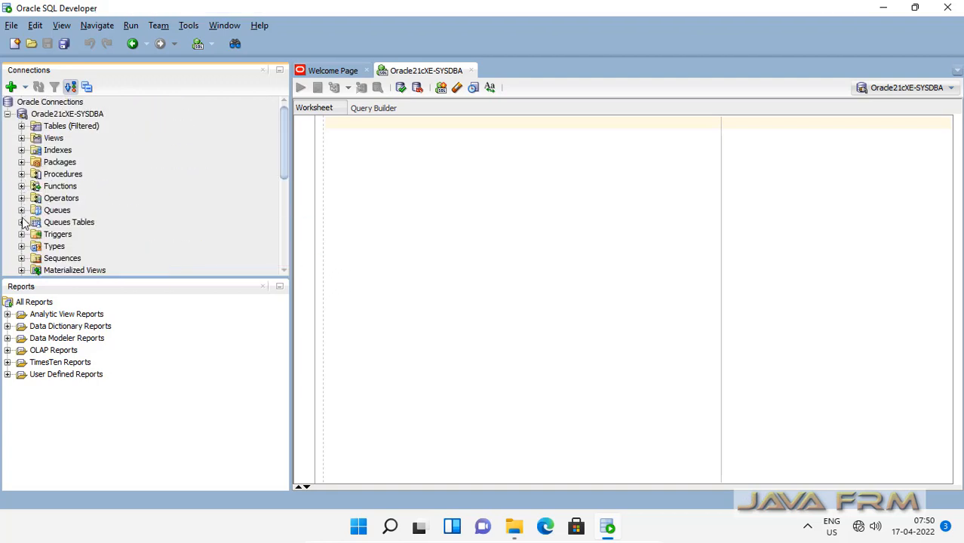
scroll(91, 244, down, 6)
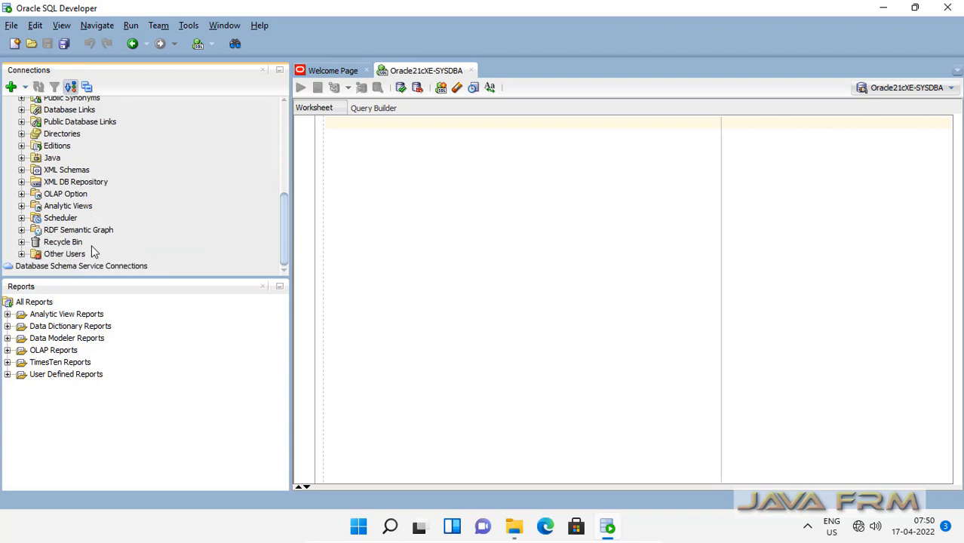
click(21, 254)
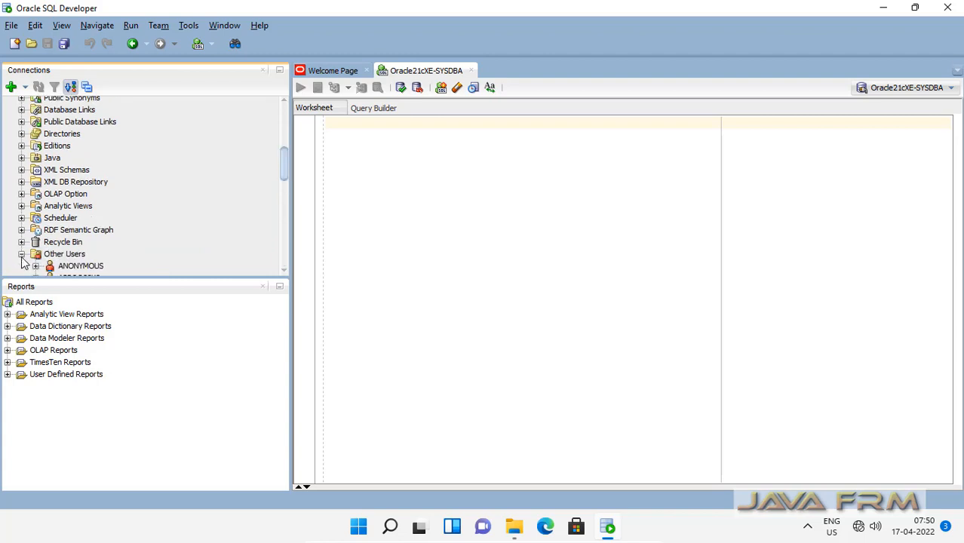
scroll(108, 250, down, 7)
scroll(107, 250, up, 2)
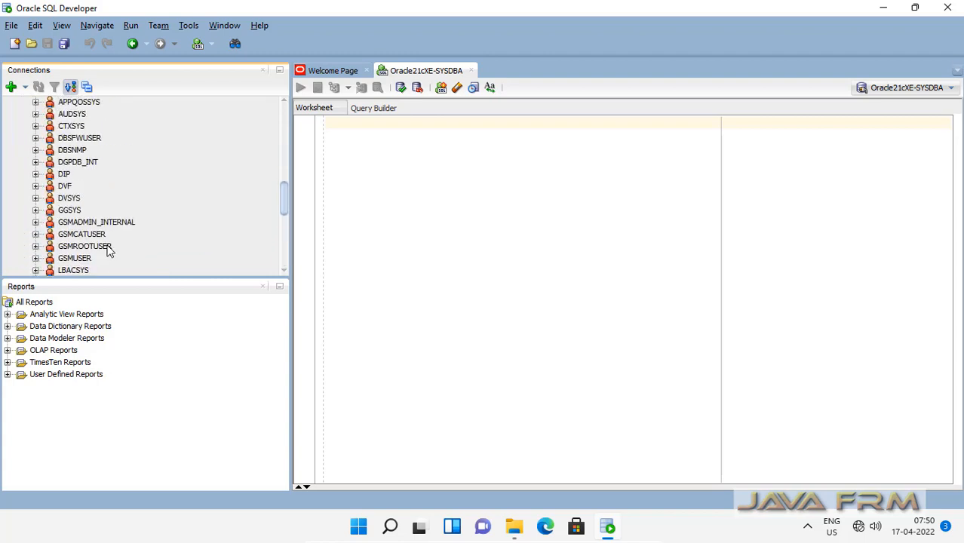
scroll(108, 249, up, 3)
click(21, 193)
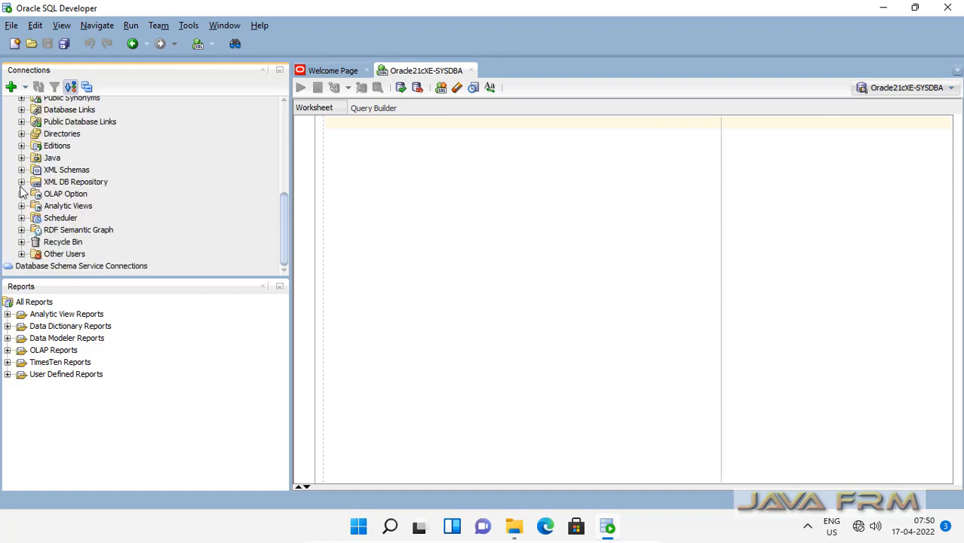
Step: Write 'create user c##scott' with its password and 'grant unlimited tablespace to c##scott;', fixing the 'graunt' typo
click(383, 142)
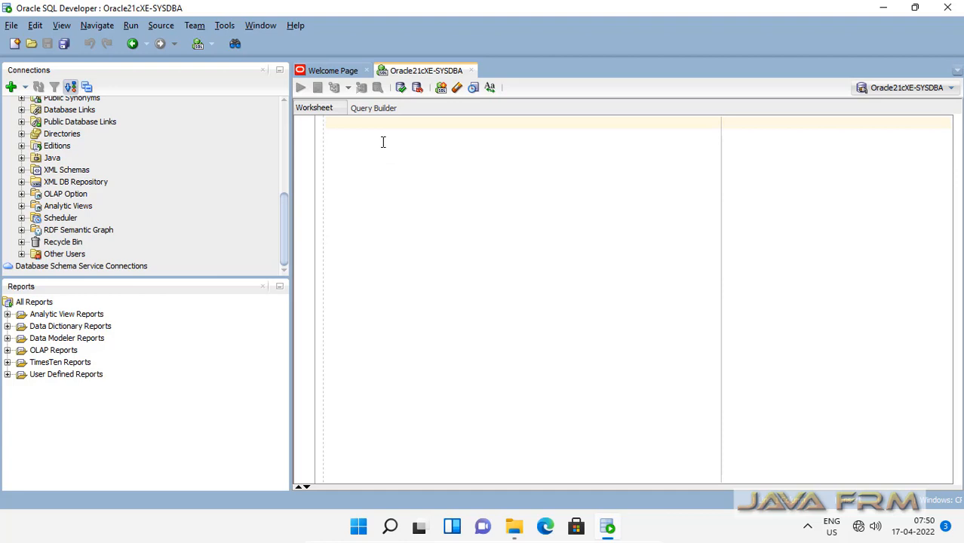
key(Return)
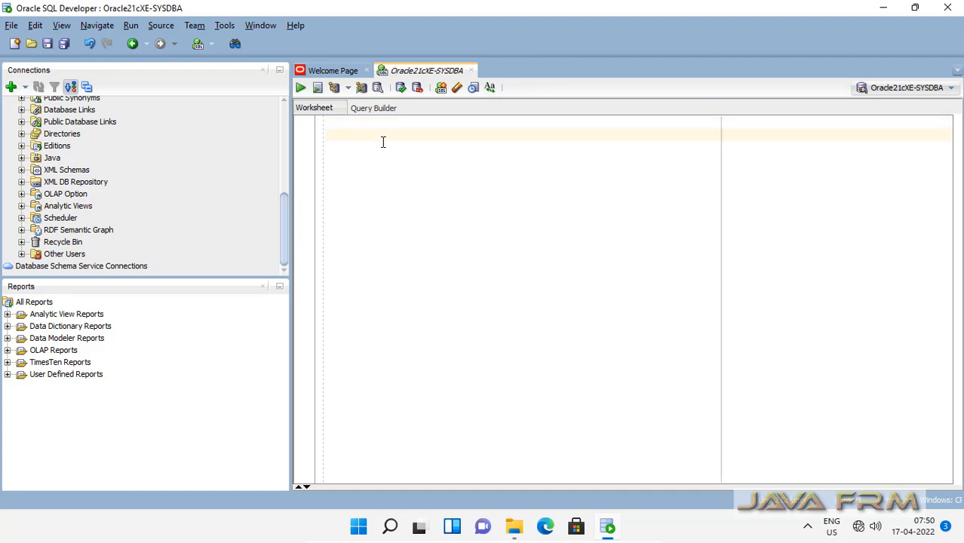
text(create user c##scott id)
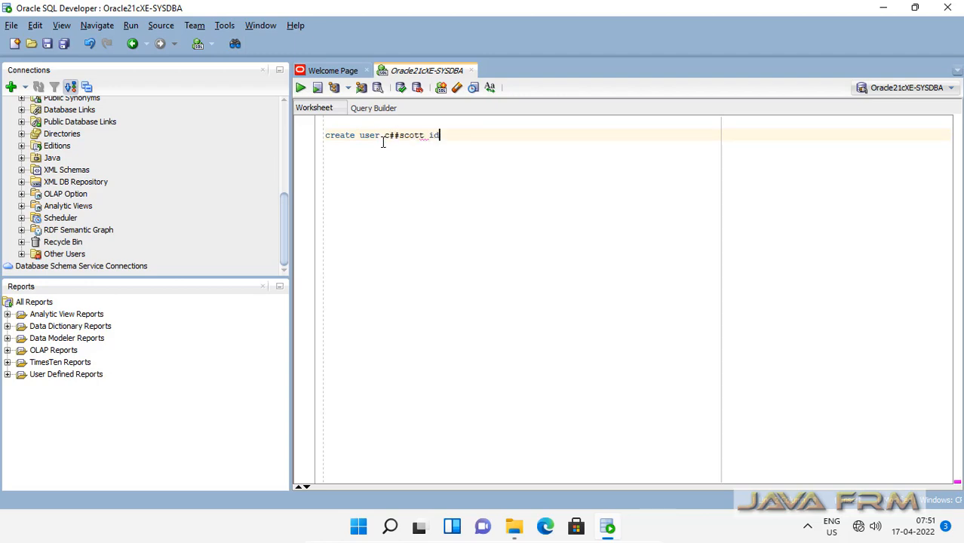
text(entified by tiger)
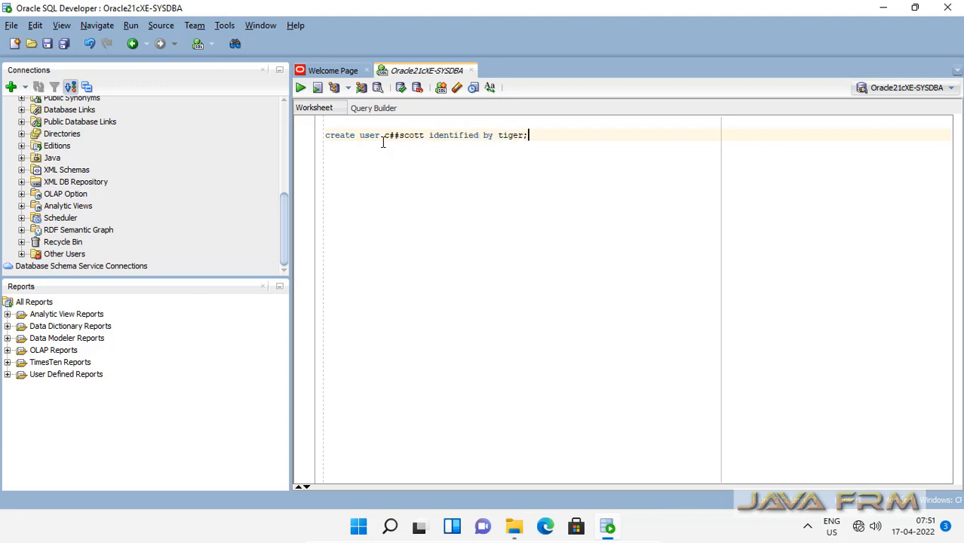
text(;)
key(Return)
text(gr)
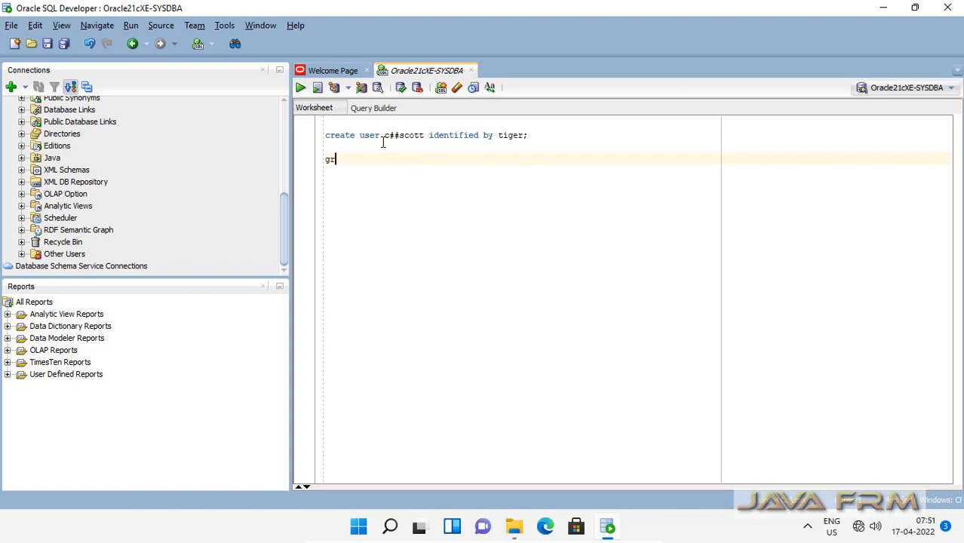
text(aunt unlimited tablespace )
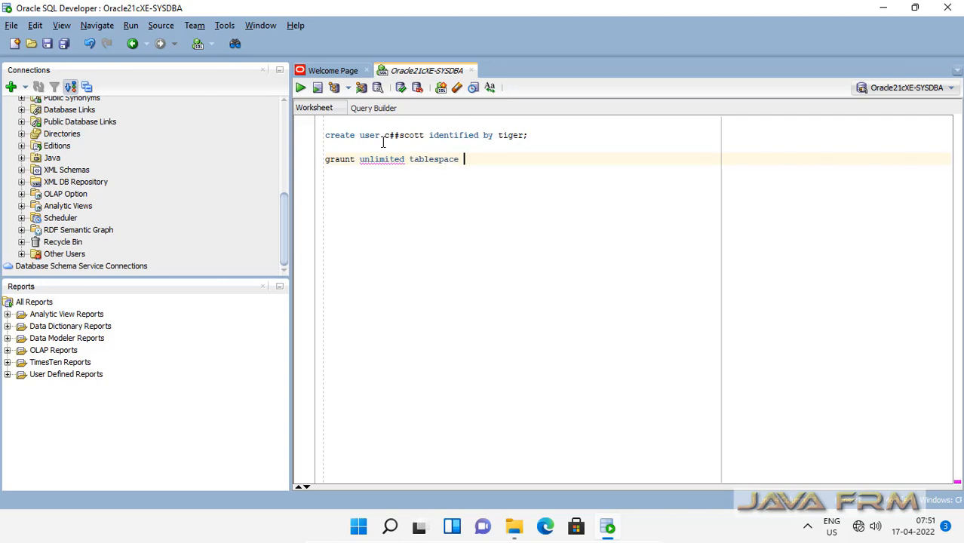
text(to c)
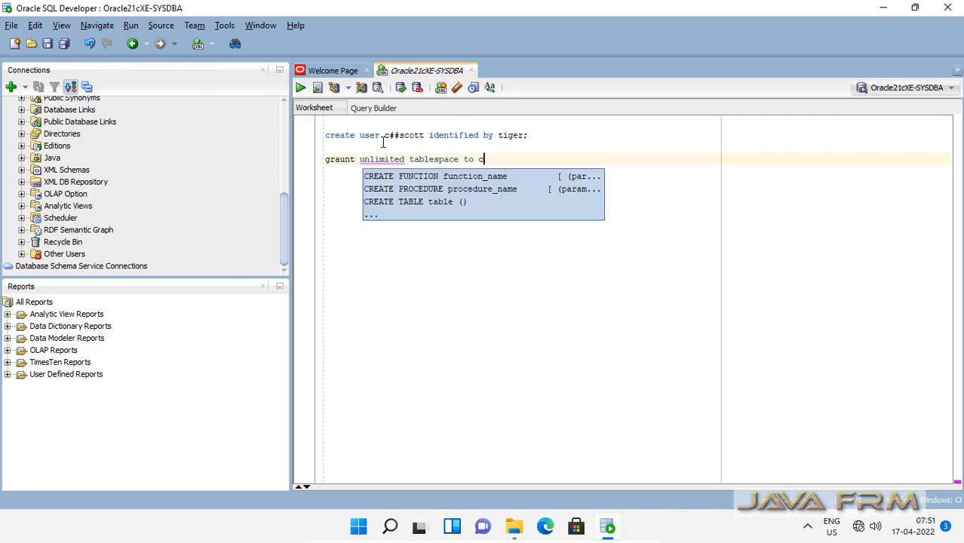
text(##scott)
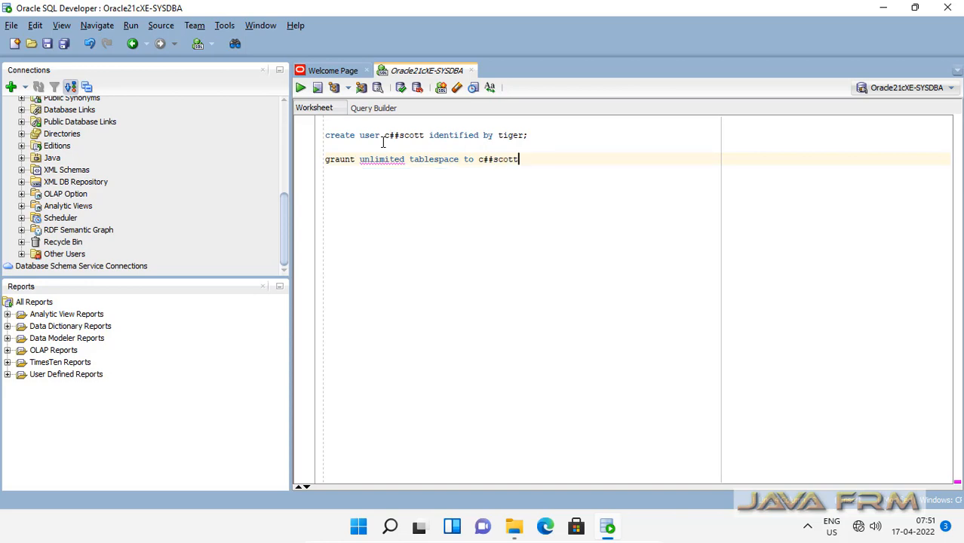
text(;)
key(Return)
key(Return)
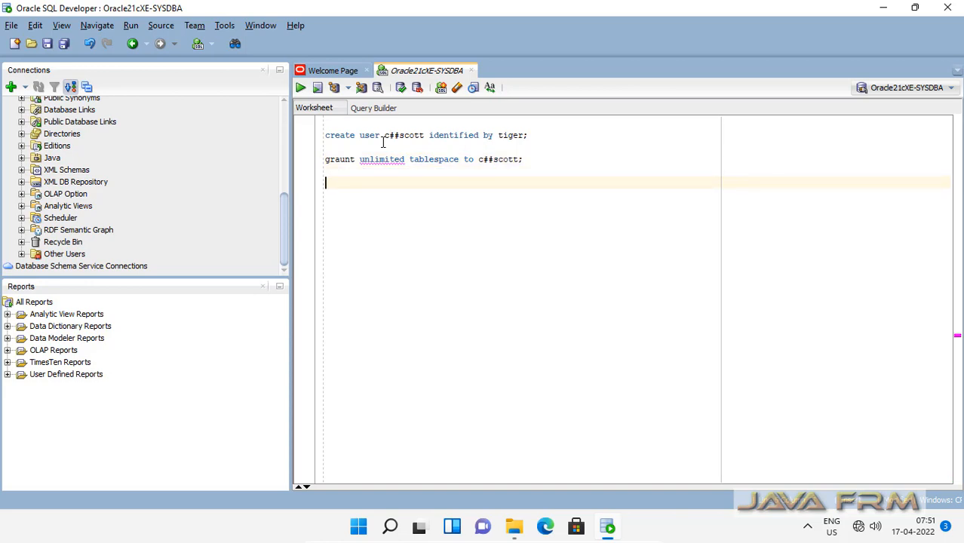
click(345, 159)
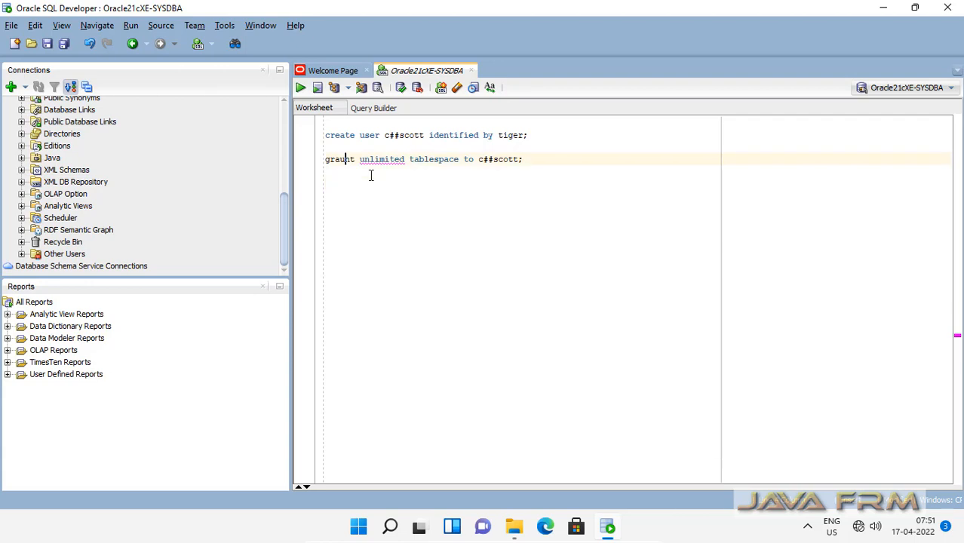
key(BackSpace)
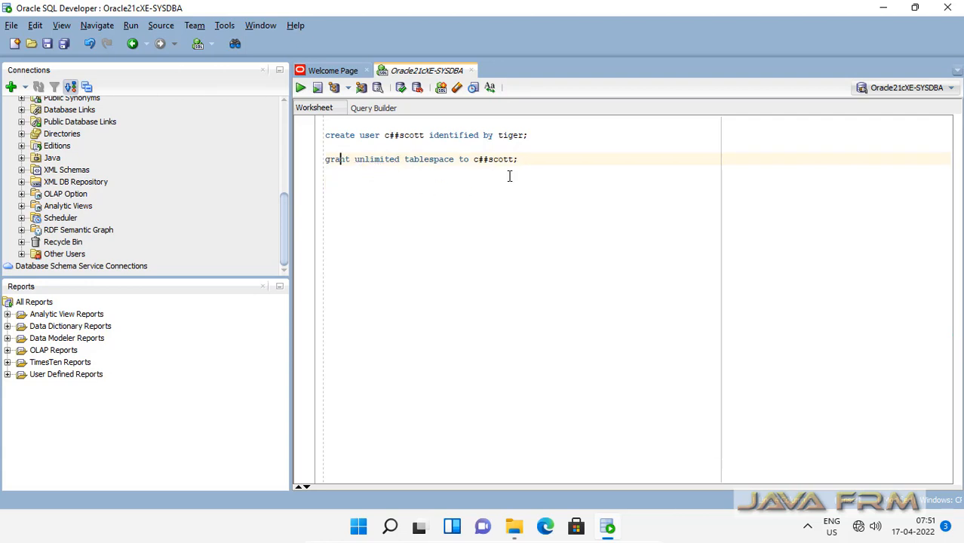
Step: Add 'grant resource,dba,connect to c##scott;' on a new line, correcting 'grand' to 'grant'
click(526, 159)
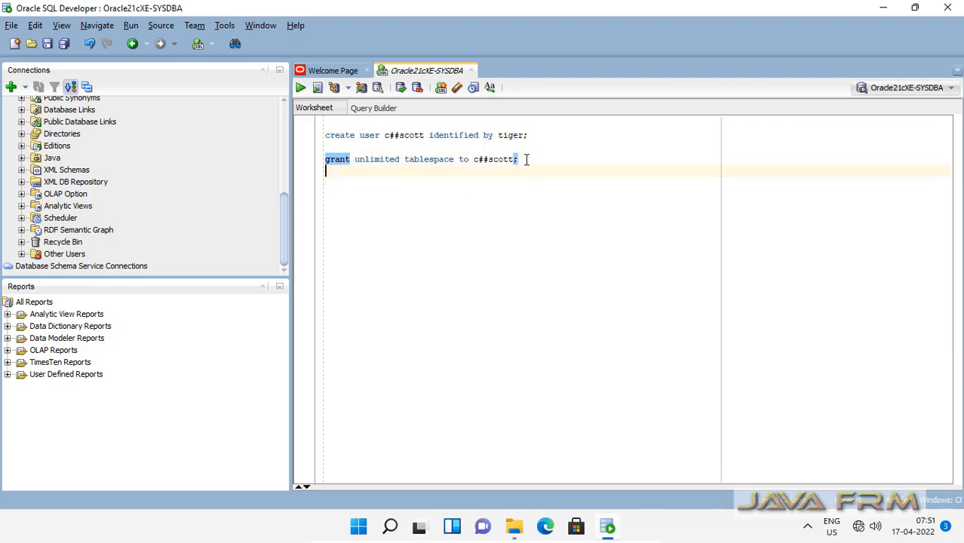
key(Return)
text(grand)
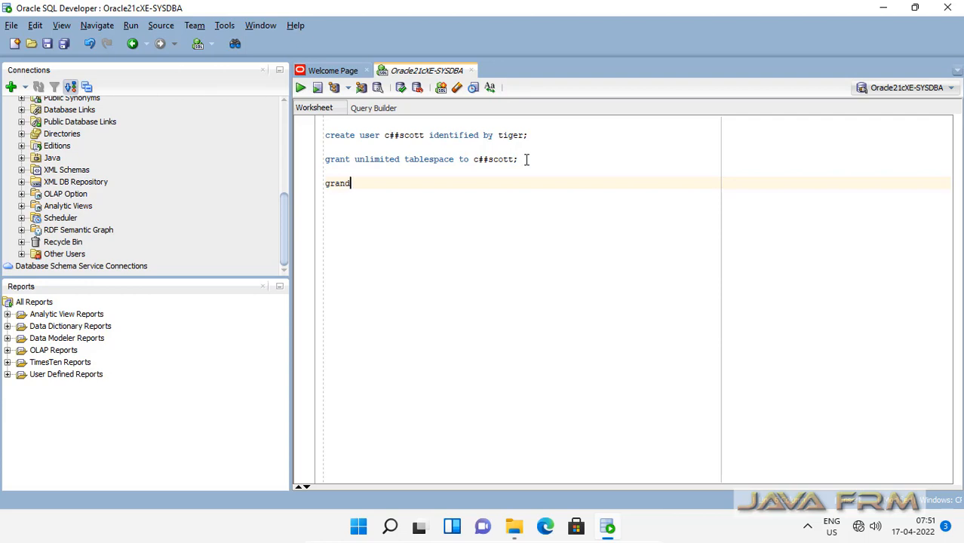
text( resource,dba,conne)
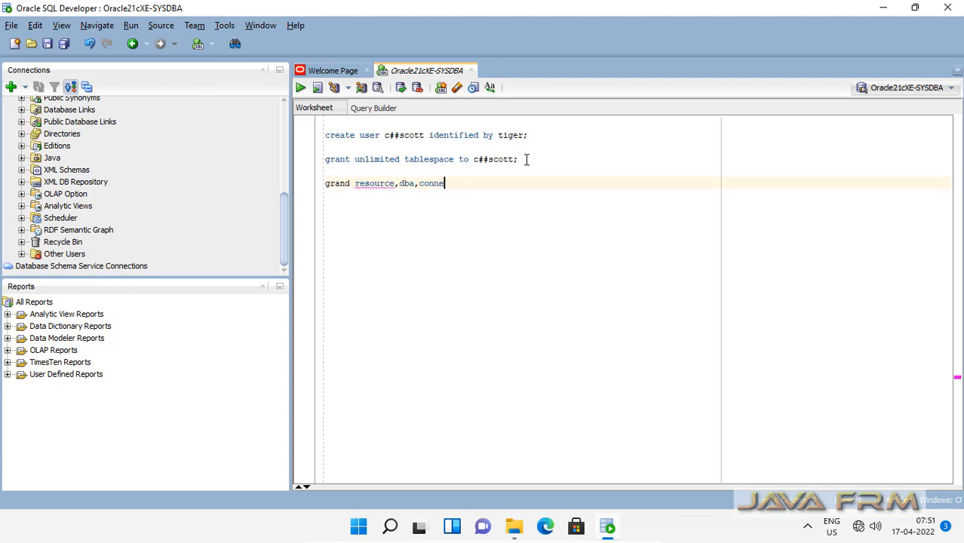
text(ct to c##scott;)
click(351, 184)
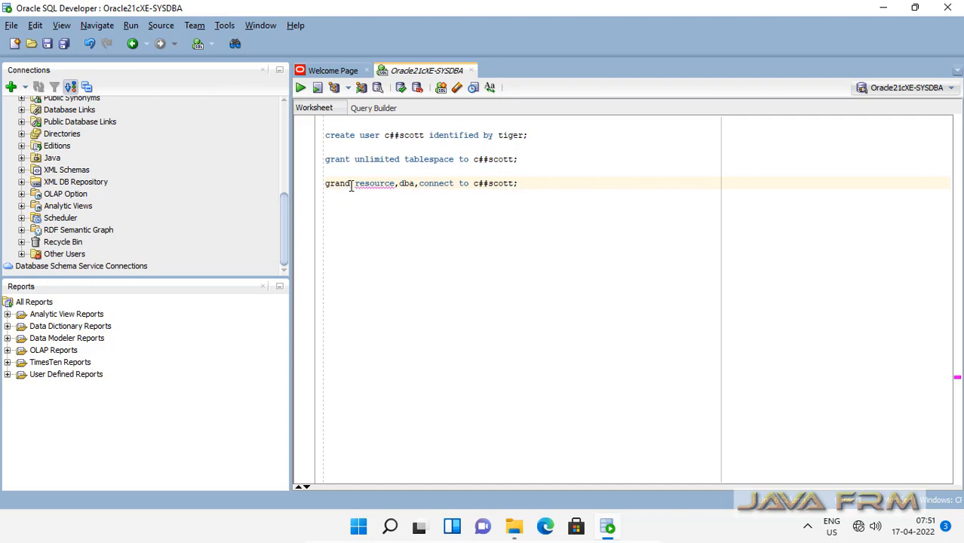
key(BackSpace)
text(t)
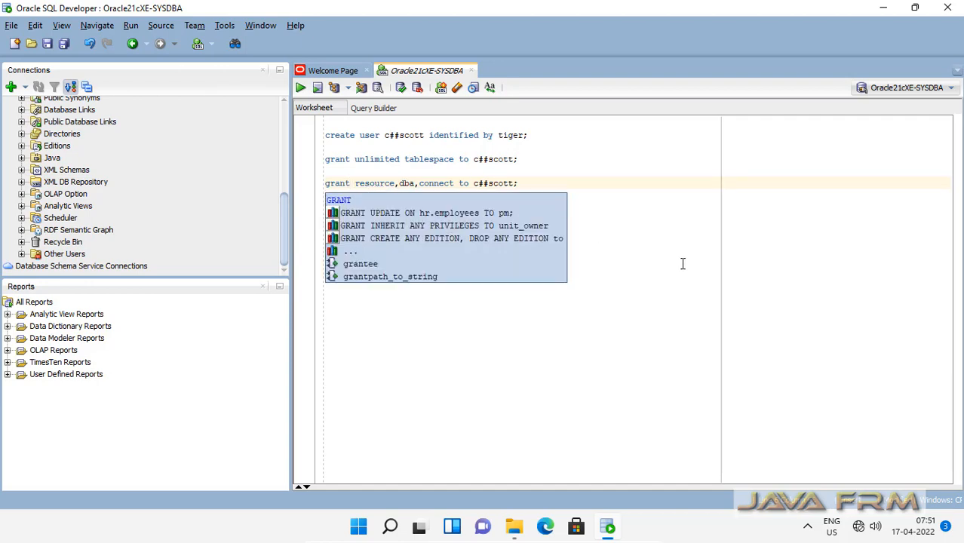
click(681, 263)
click(529, 135)
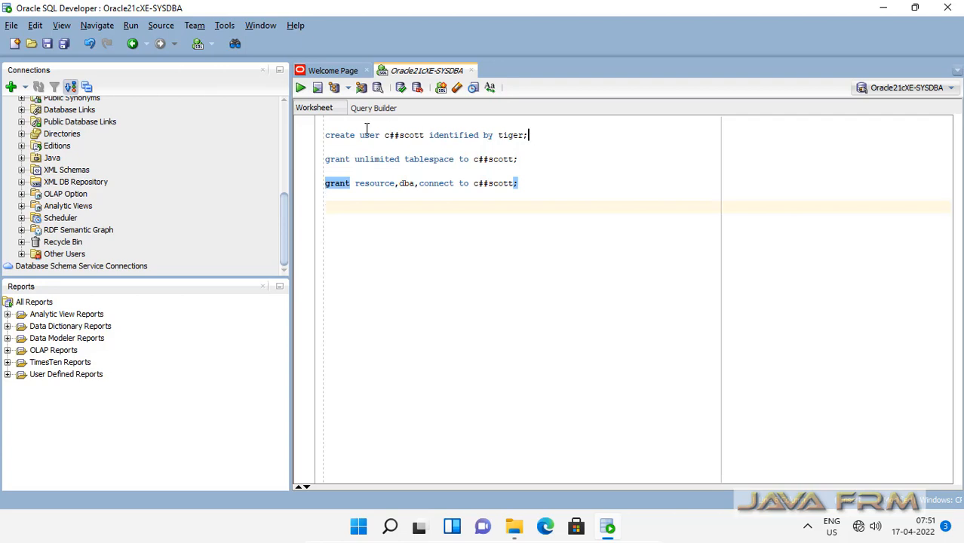
Step: Run the create user statement and both grant statements one by one, then collapse Oracle21cXE-SYSDBA
drag(367, 129, 292, 139)
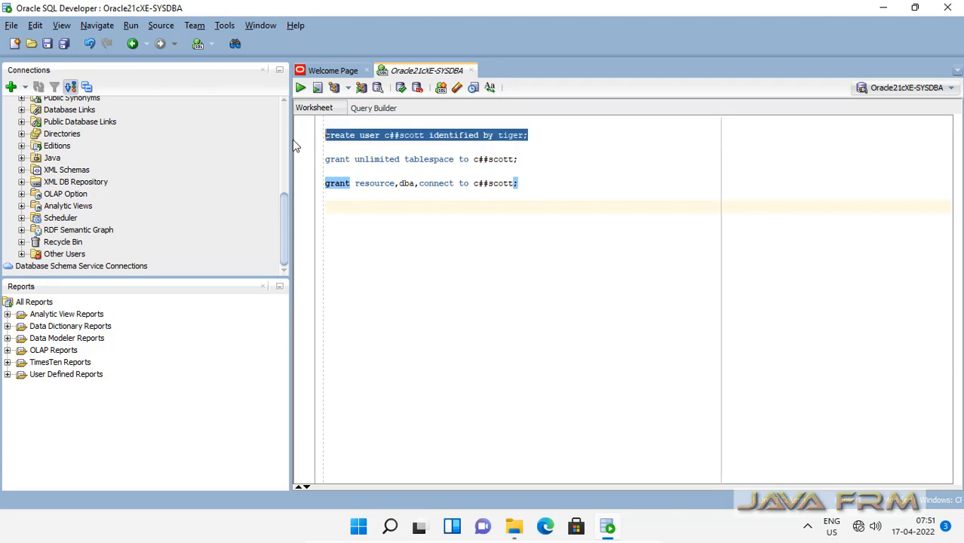
click(301, 88)
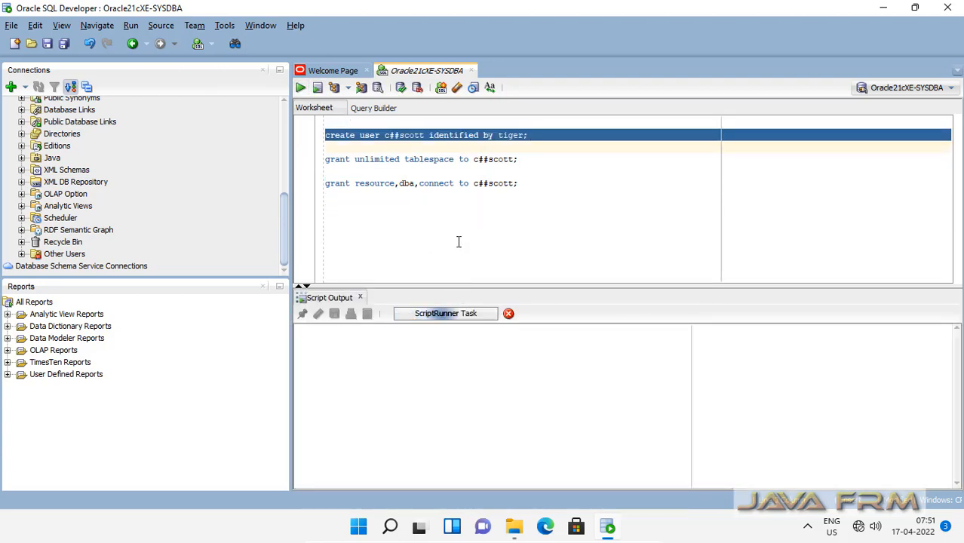
drag(524, 159, 319, 159)
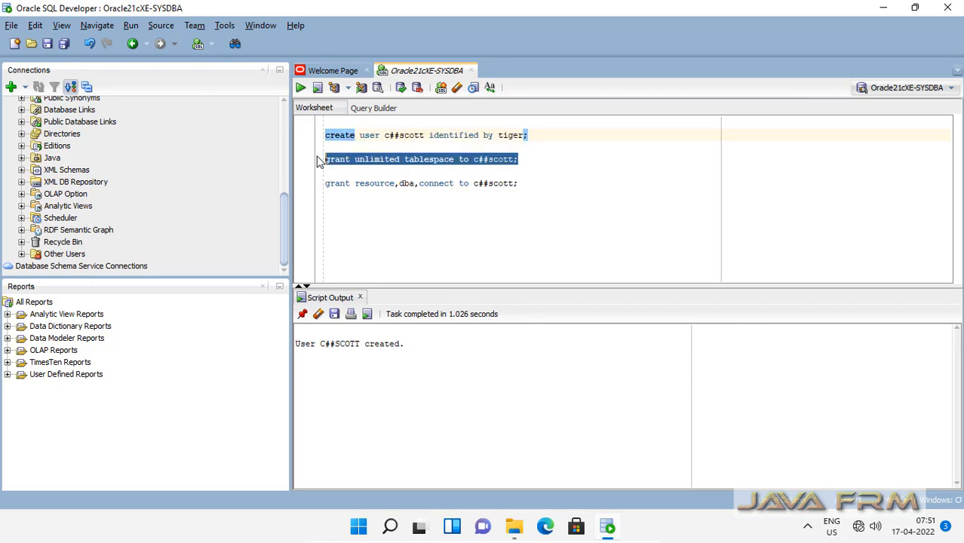
click(301, 89)
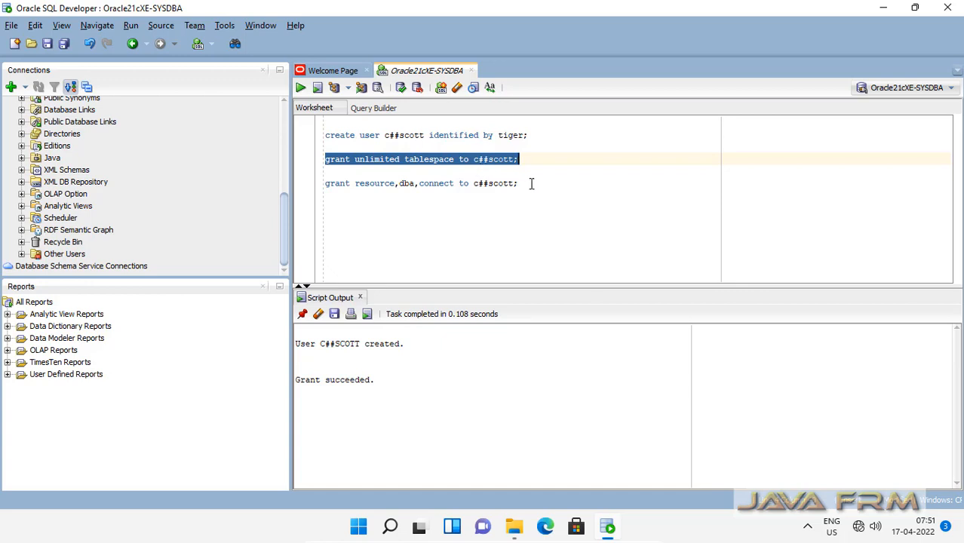
drag(531, 183, 320, 183)
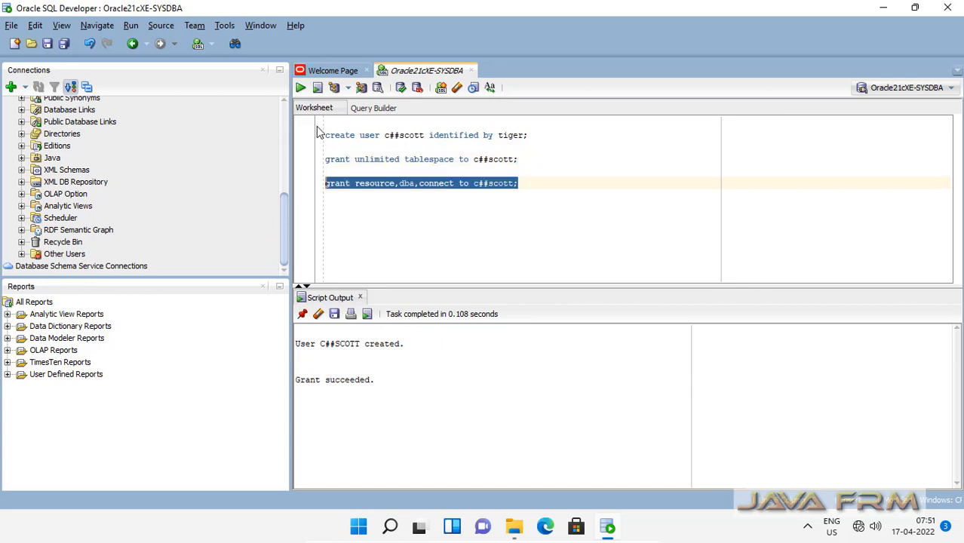
click(301, 89)
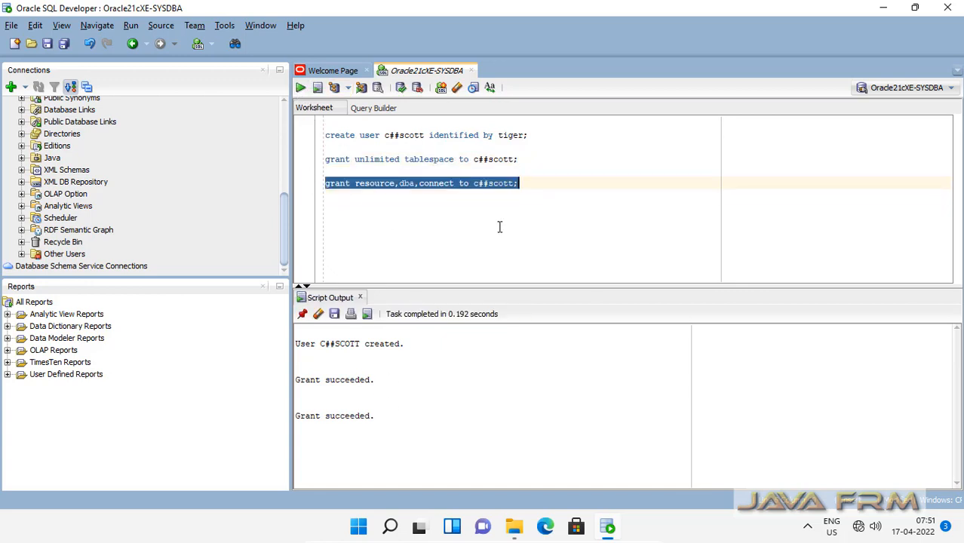
click(551, 195)
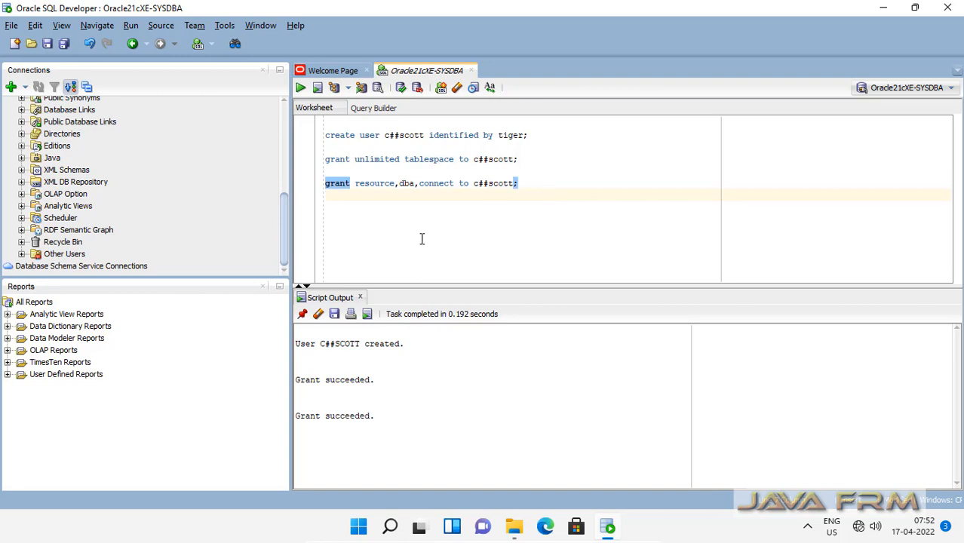
drag(285, 244, 285, 157)
click(8, 116)
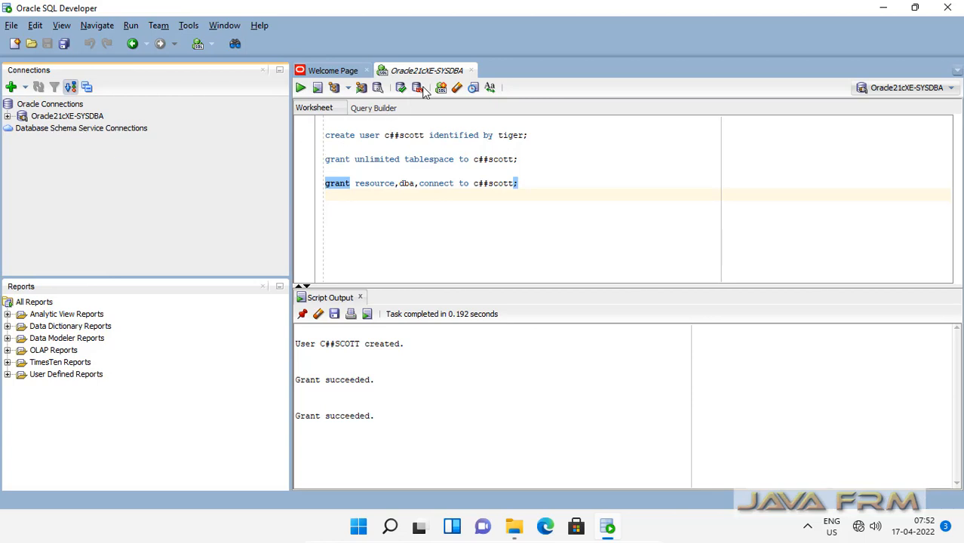
Step: Discard the SYSDBA worksheet without saving and disconnect Oracle21cXE-SYSDBA
click(471, 70)
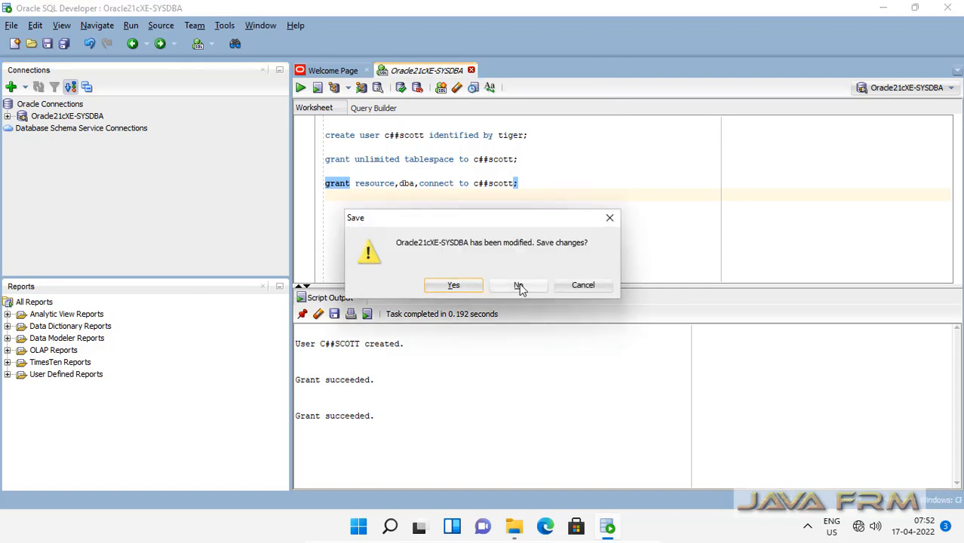
click(518, 285)
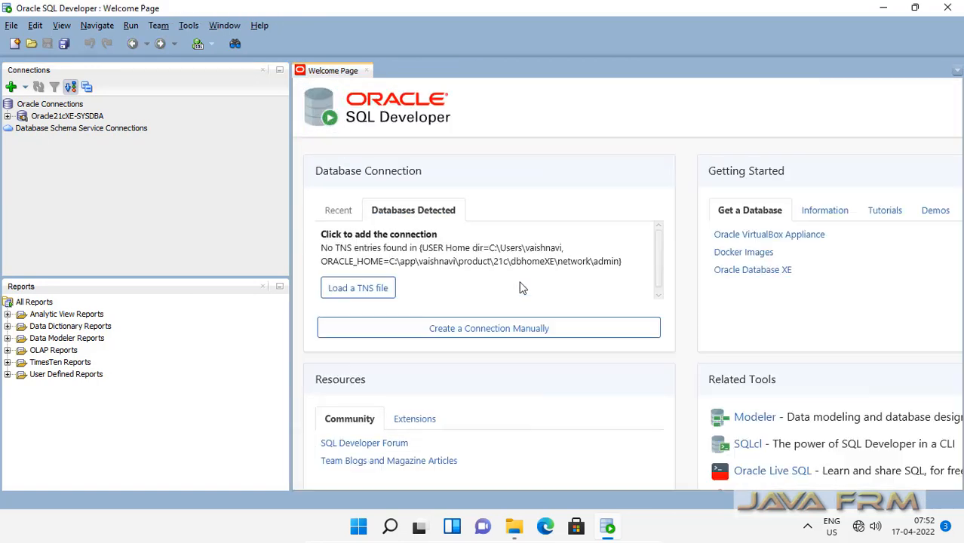
click(59, 119)
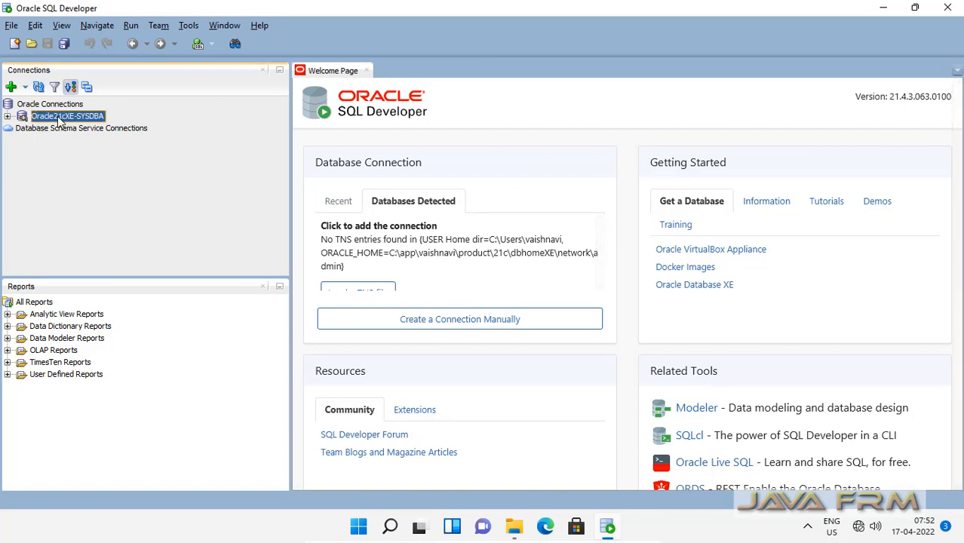
right_click(59, 119)
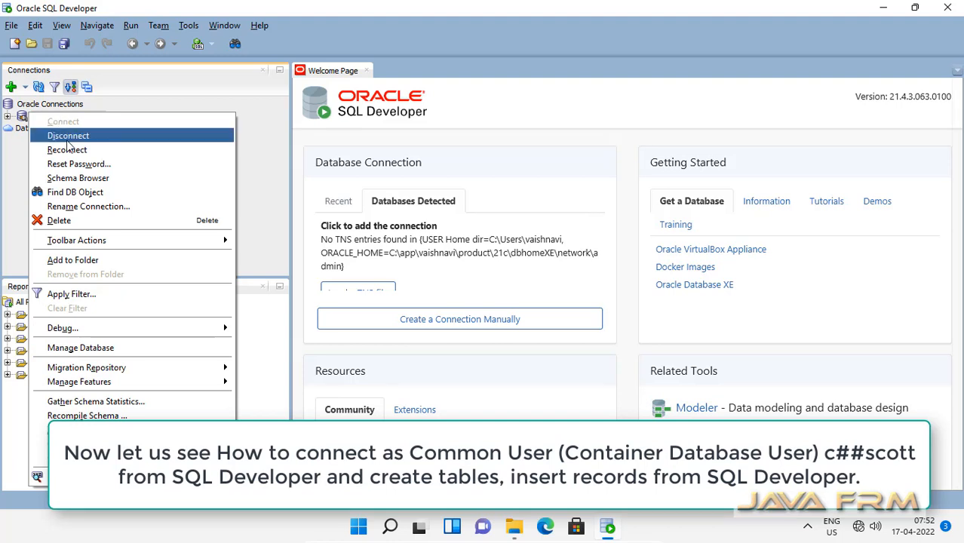
click(67, 139)
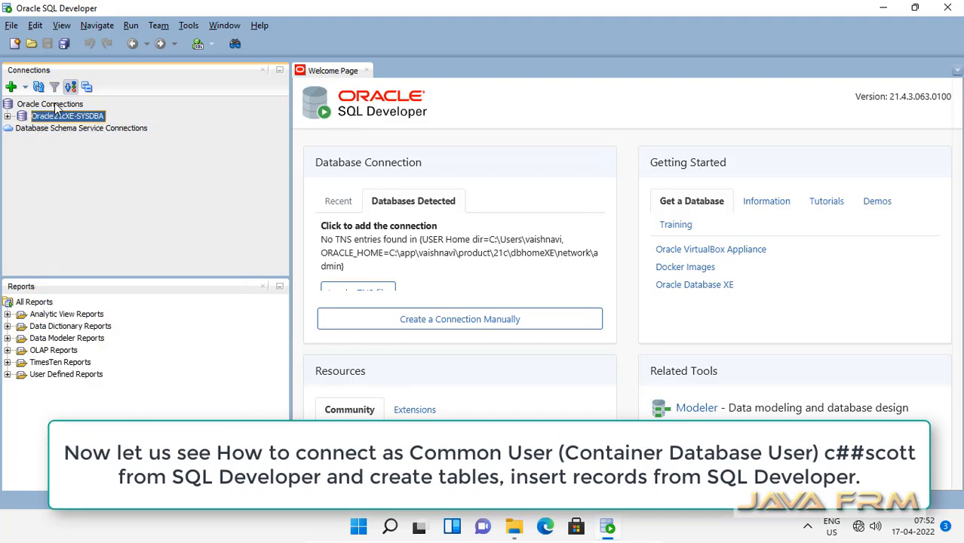
click(56, 106)
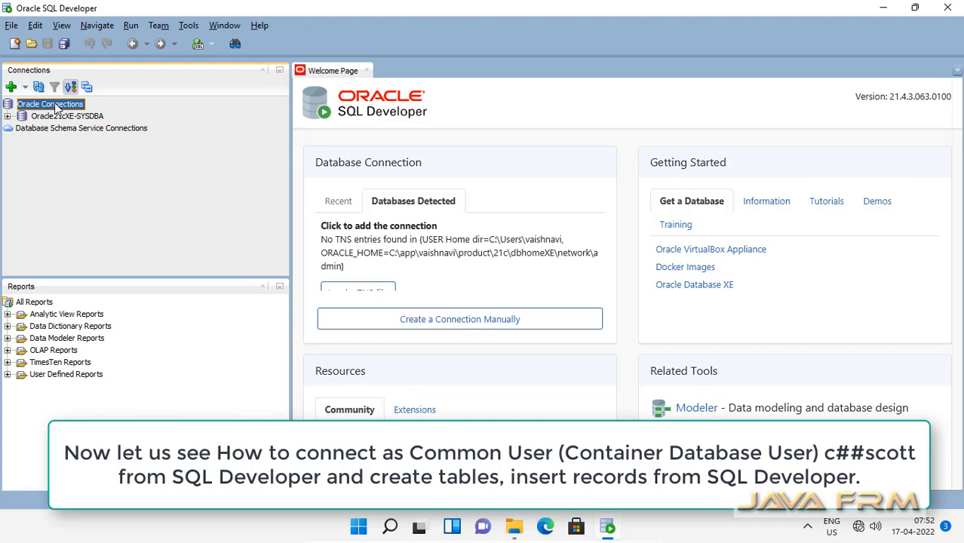
right_click(55, 105)
Step: Set up the Oracle21cXE-CommonUser connection for c##scott with the default role, test it, and connect
click(65, 120)
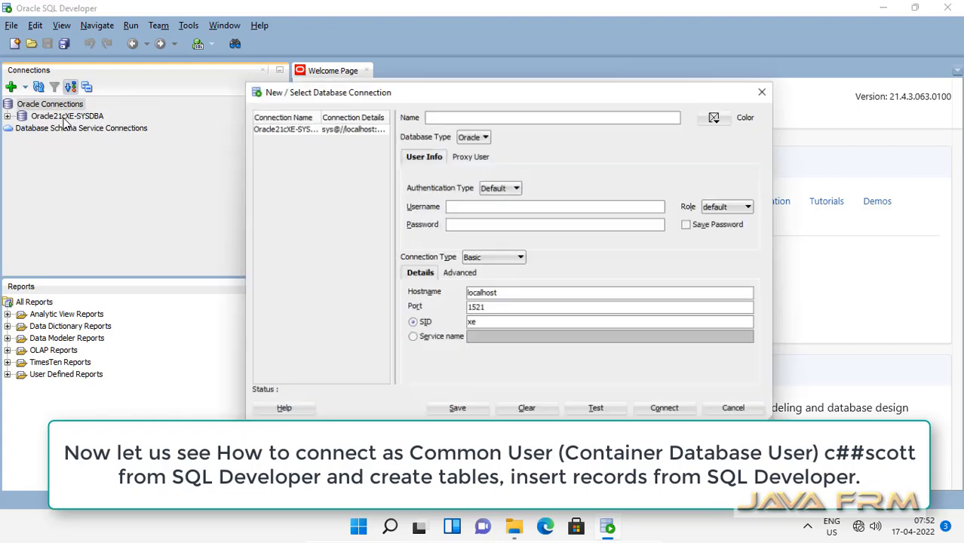
text(Or)
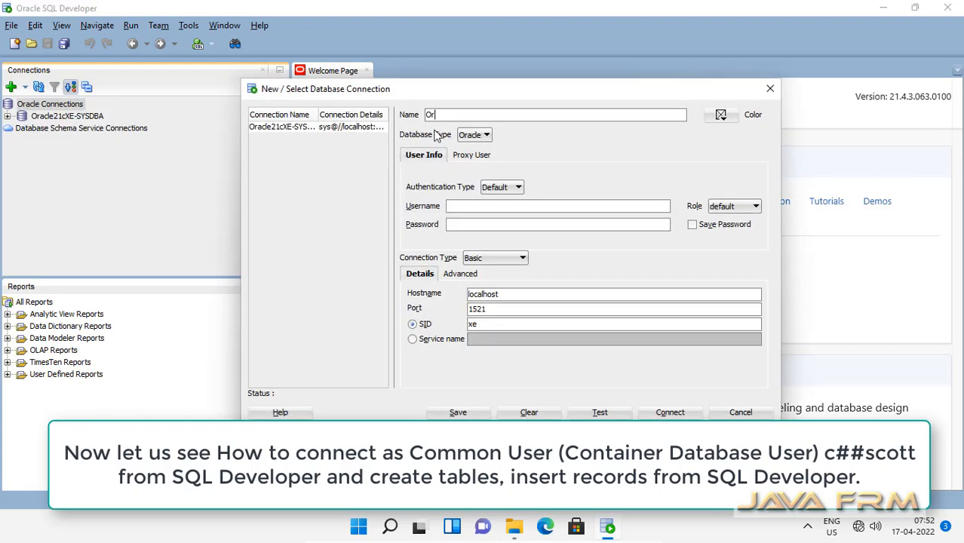
text(acle21cXE)
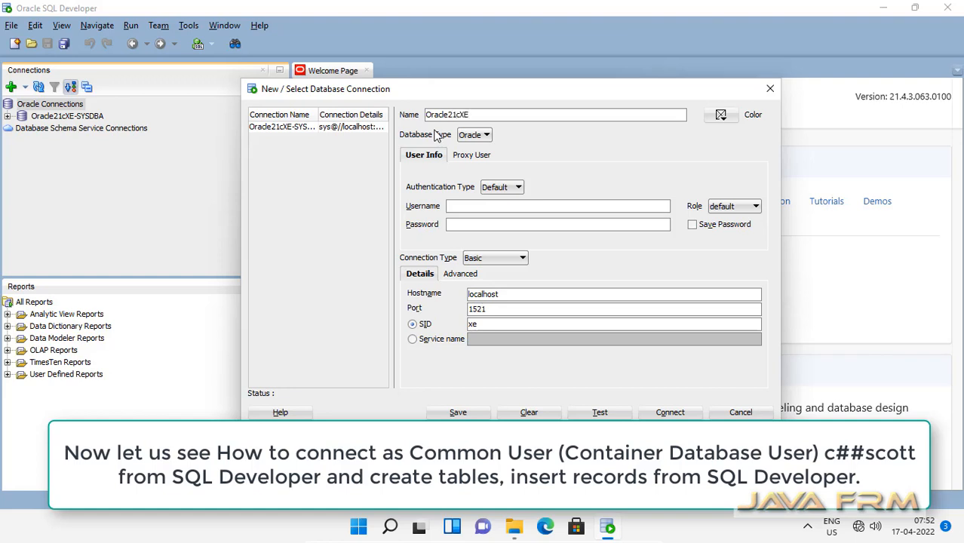
text(-Co)
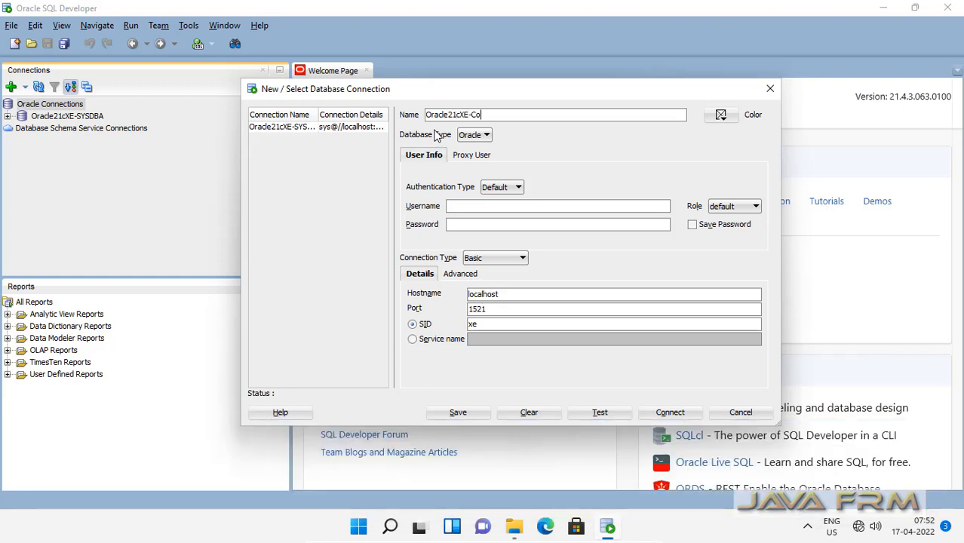
text(mmonUser)
click(469, 210)
text(c##)
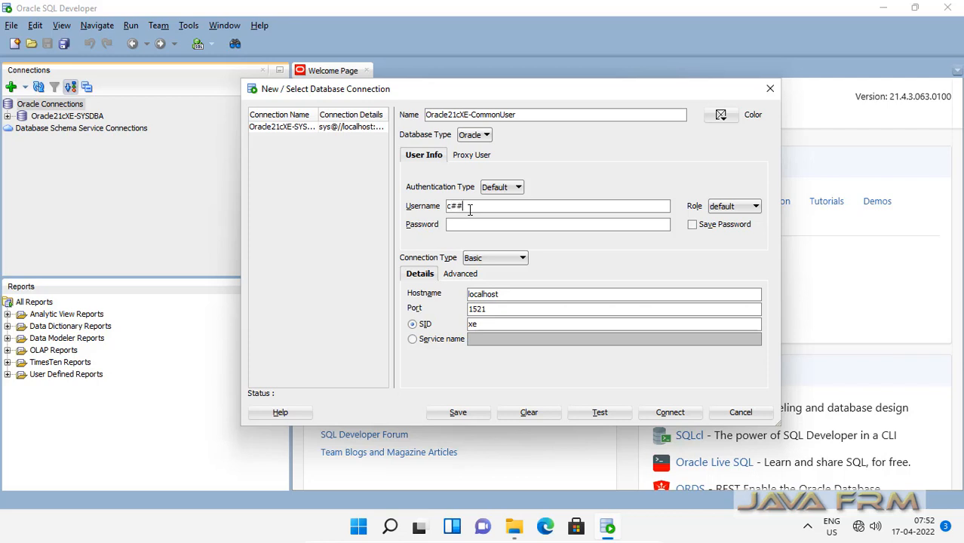
text(scott)
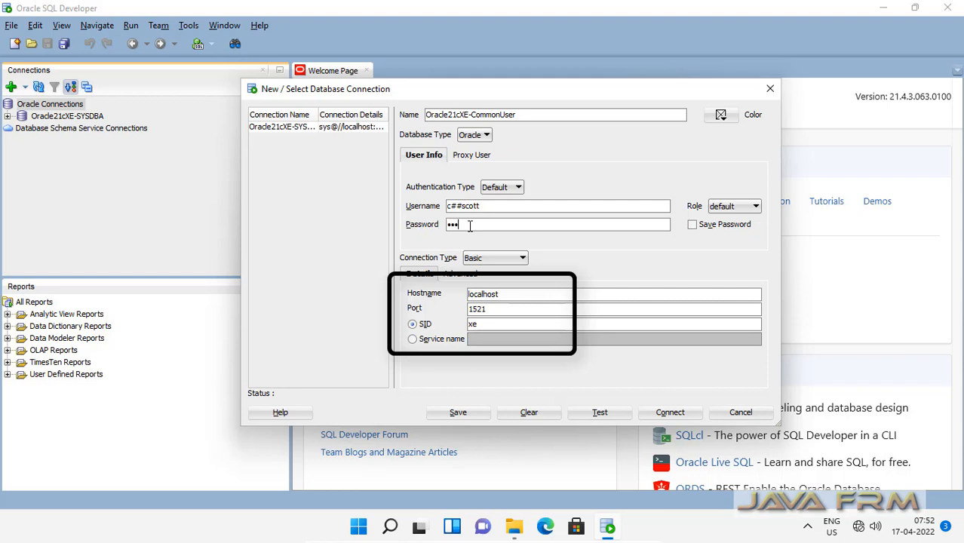
click(755, 206)
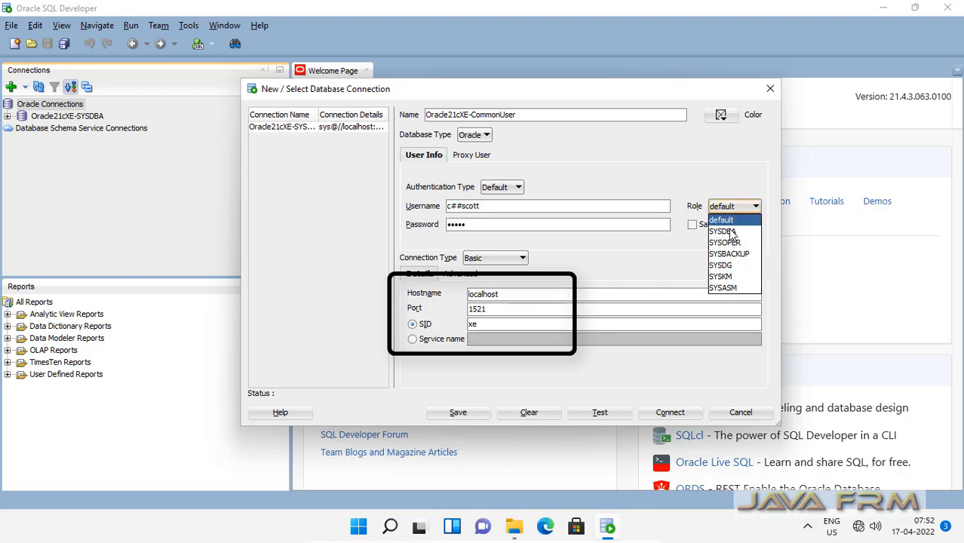
click(731, 224)
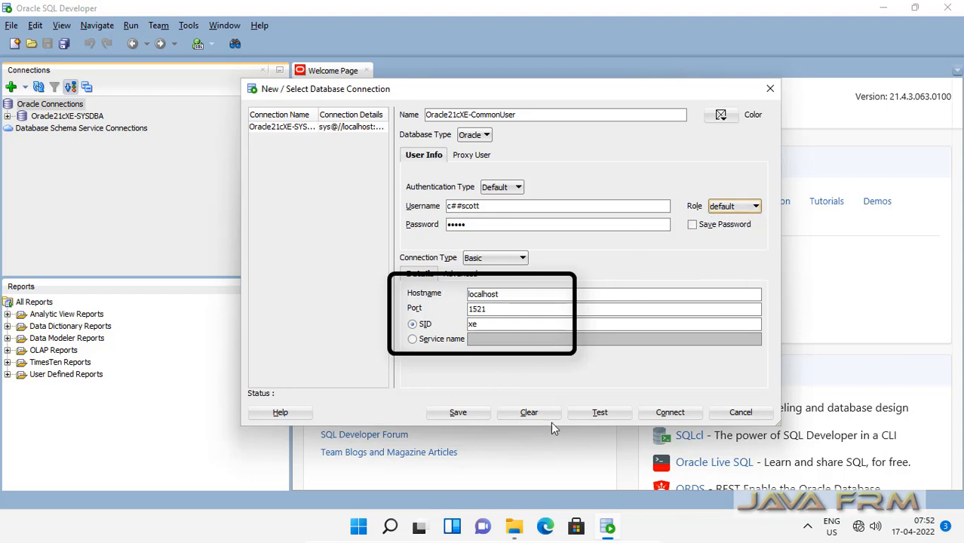
click(611, 419)
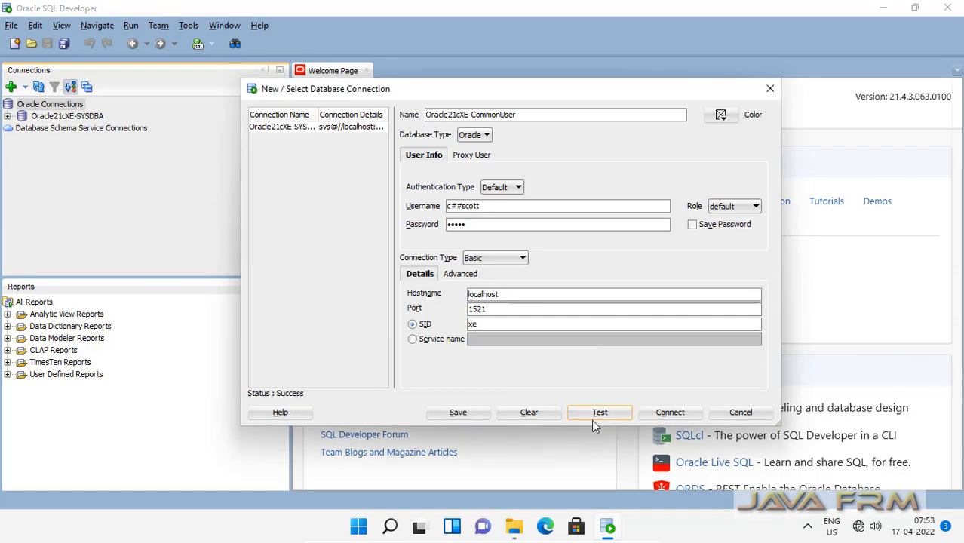
click(684, 414)
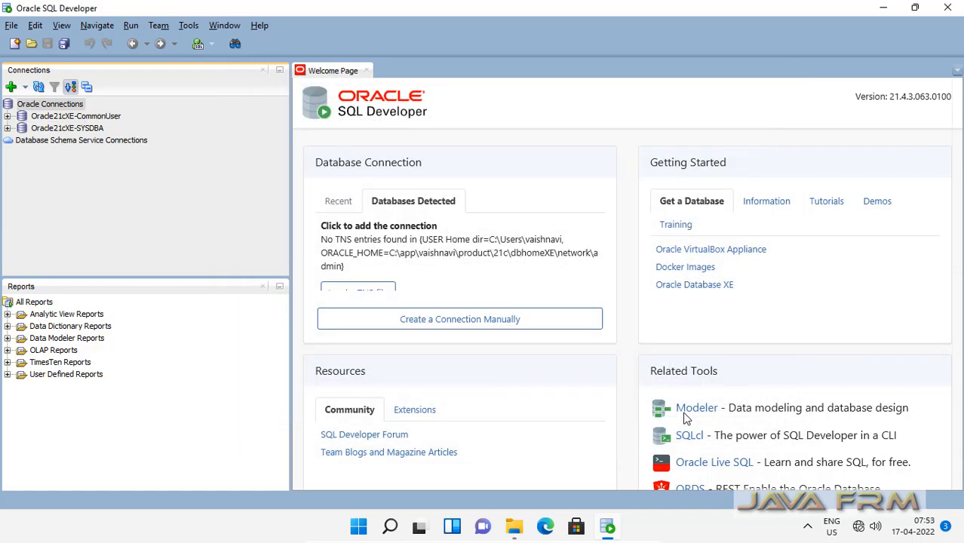
click(9, 117)
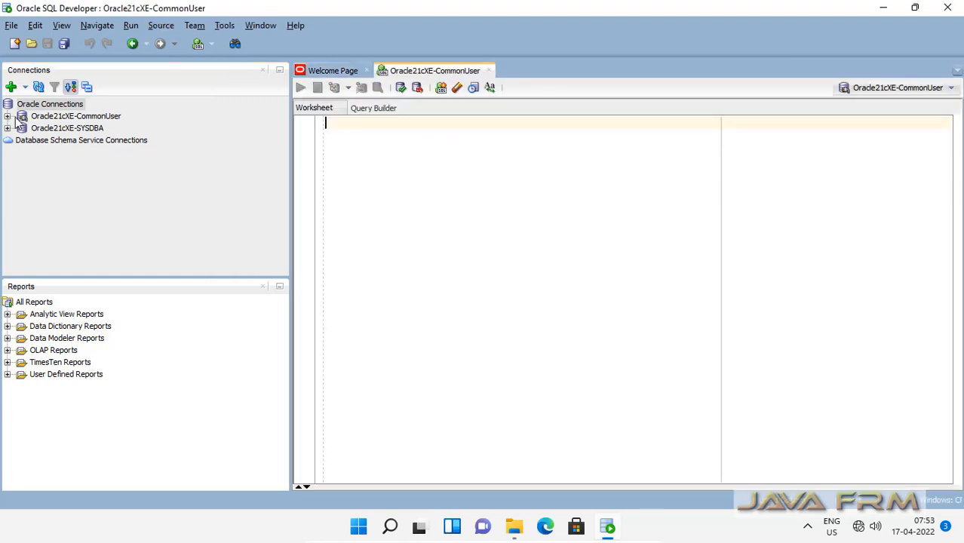
click(7, 116)
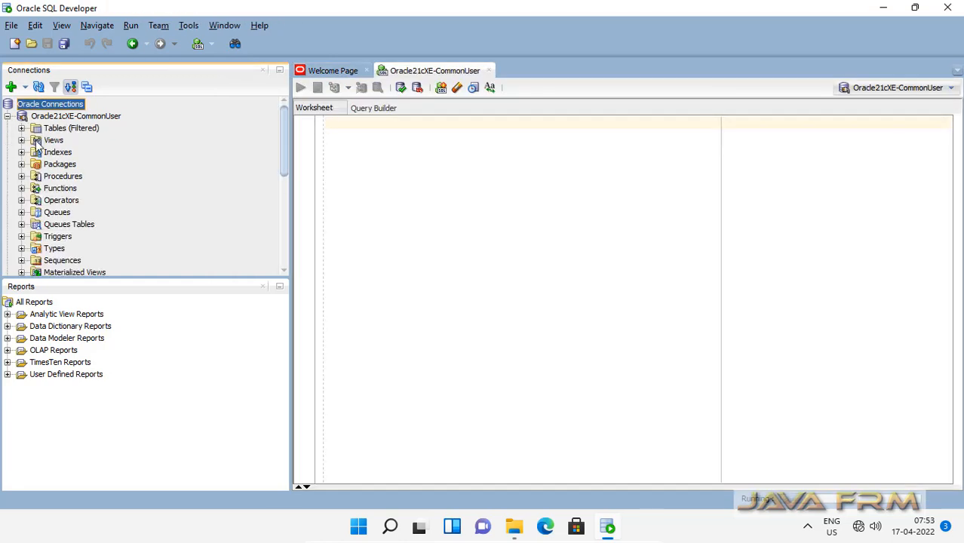
click(21, 129)
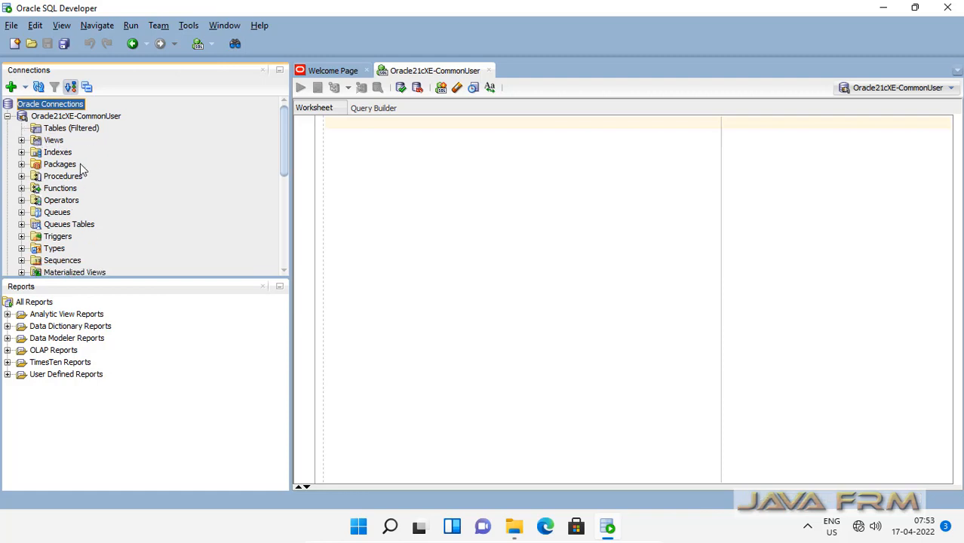
click(68, 129)
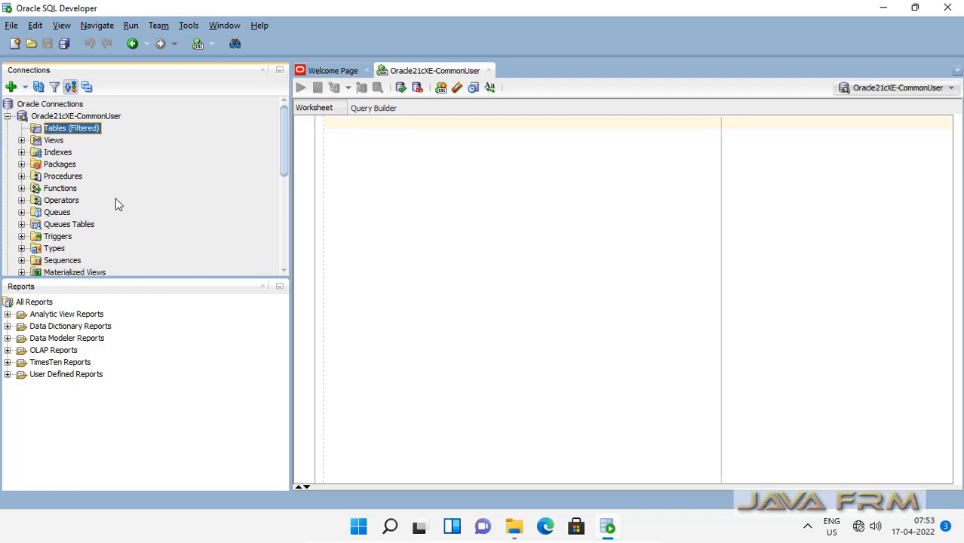
click(411, 144)
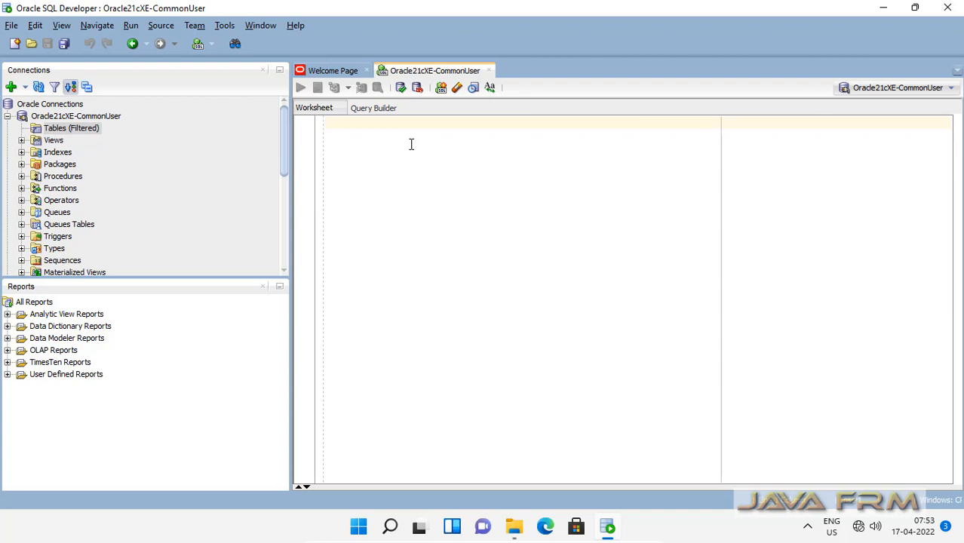
Step: Type the CREATE TABLE demo and welcome-row INSERT statements, then run the insert
text(create)
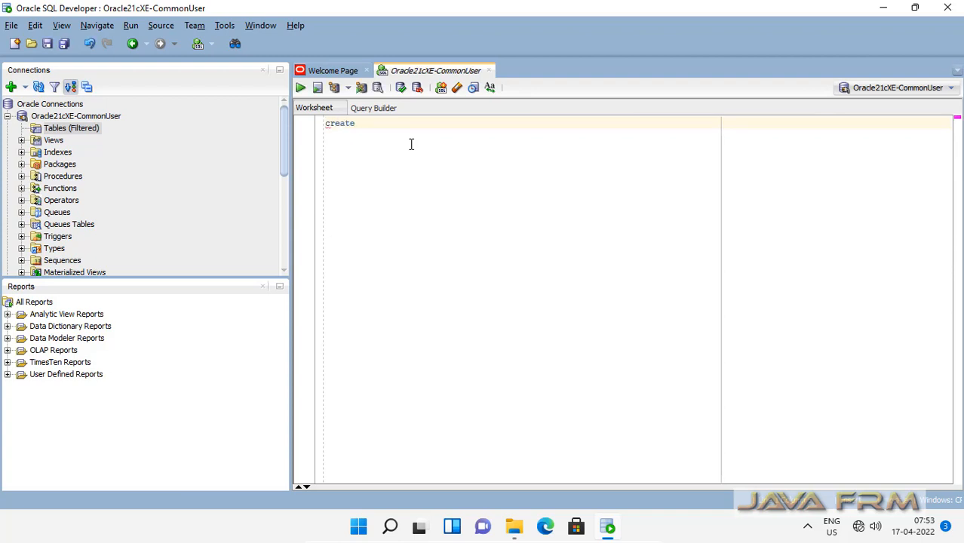
text( table or)
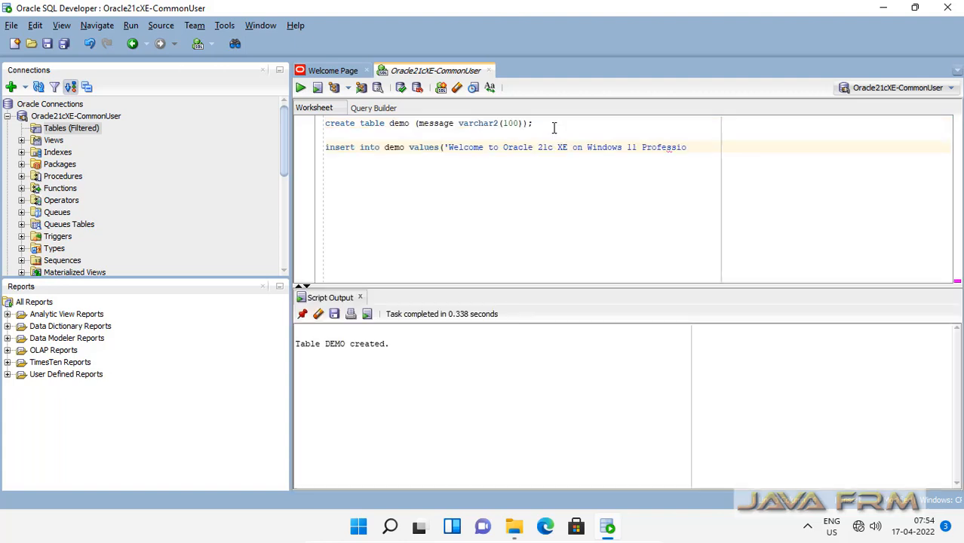
text(nal'))
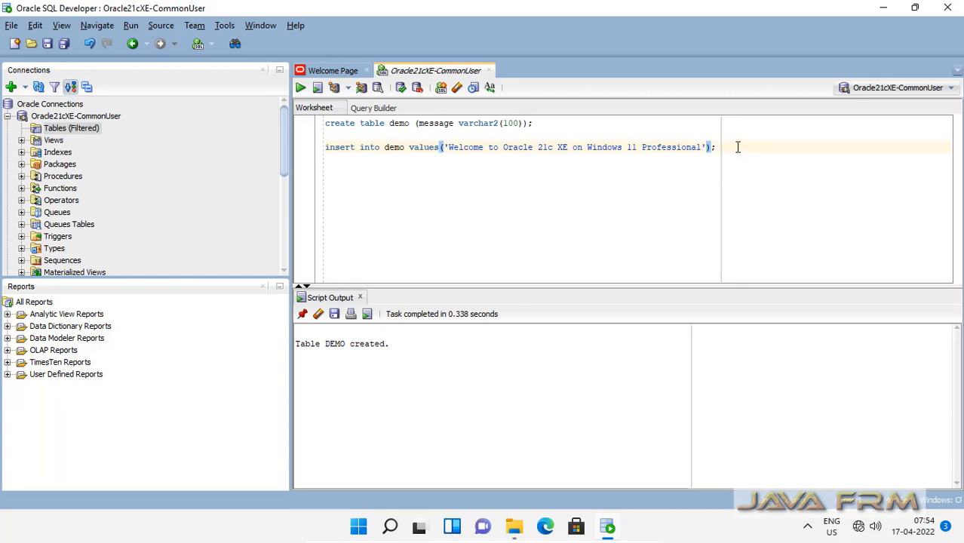
key(shift+Home)
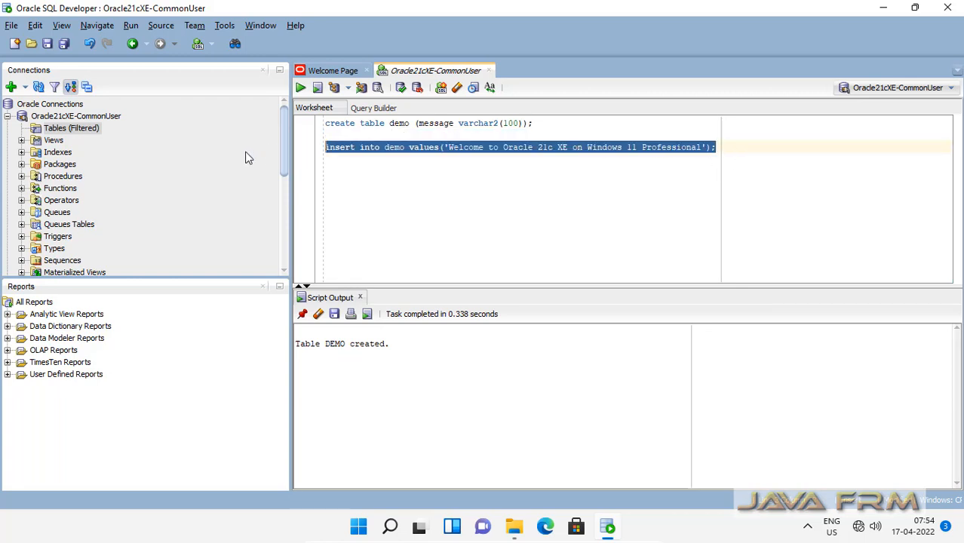
click(301, 88)
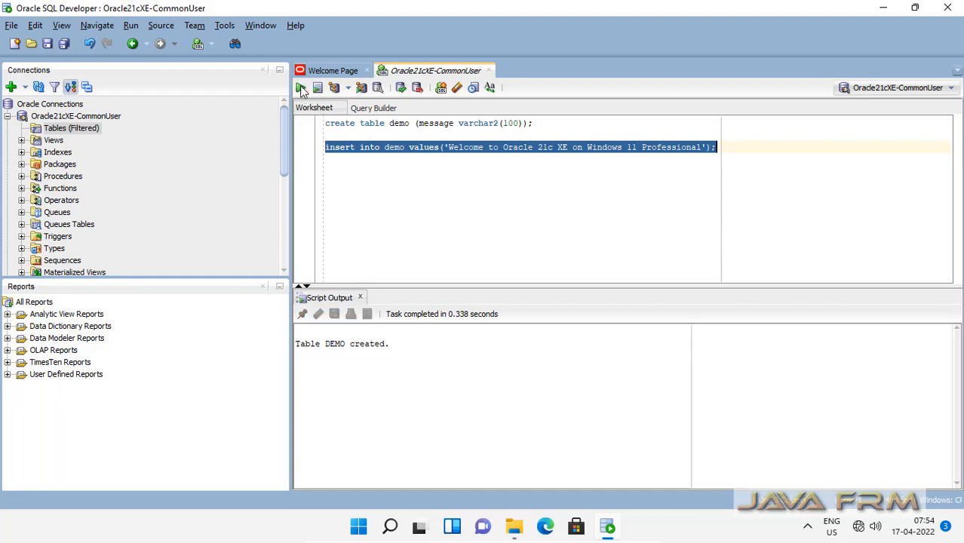
click(732, 154)
Step: Run 'commit;', then type 'select * from demo;' on a new line
key(Return)
key(Return)
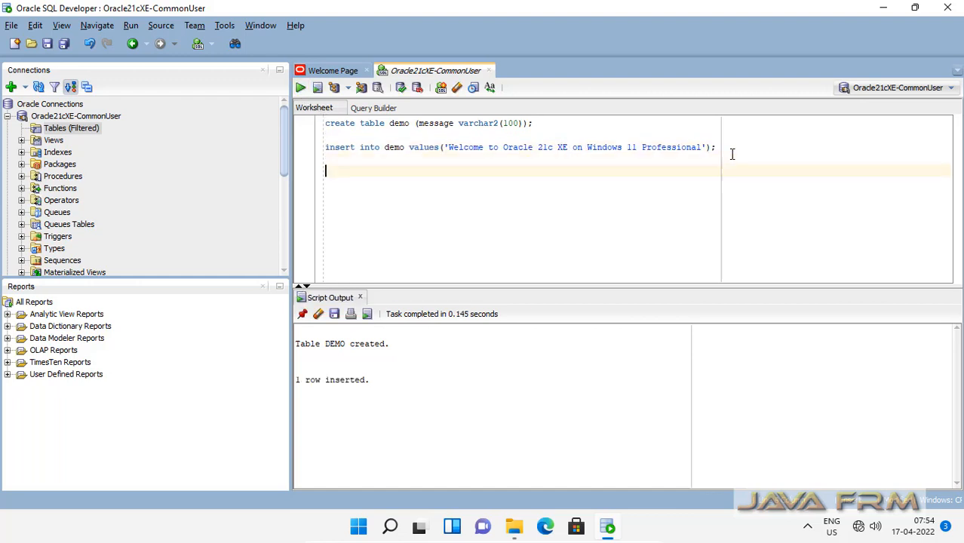
text(commit;)
drag(377, 173, 300, 182)
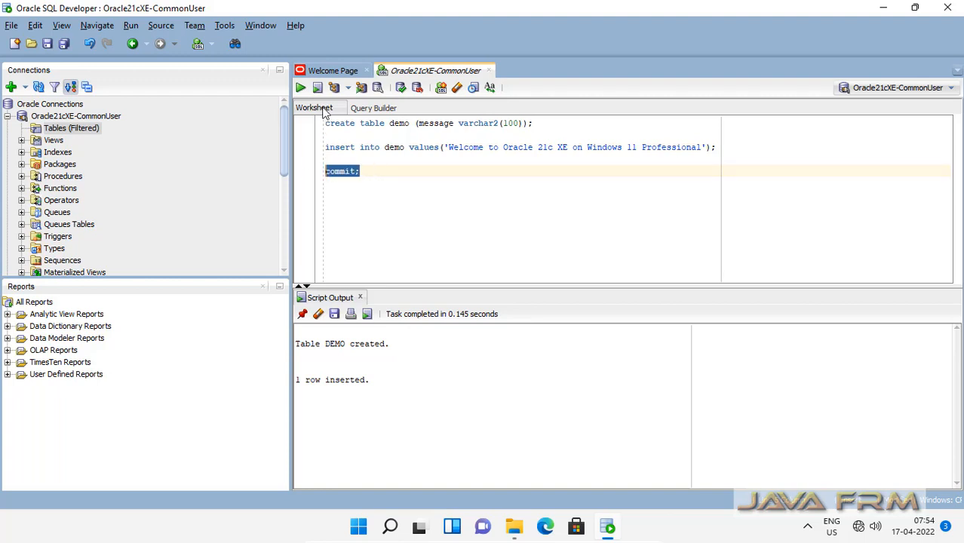
click(300, 88)
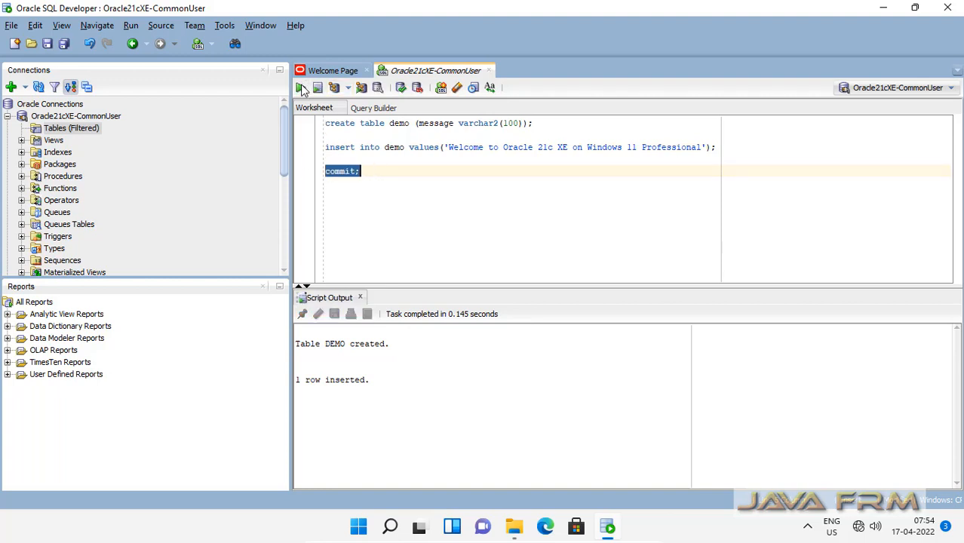
click(384, 173)
key(Return)
key(Return)
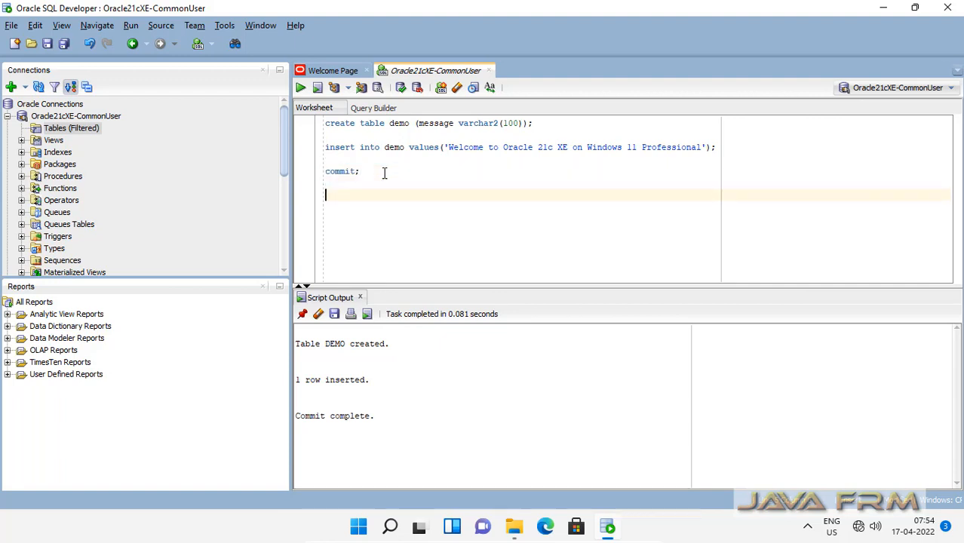
text(select * from demo;)
Step: Run 'select * from demo;' to display the welcome row
key(shift+Home)
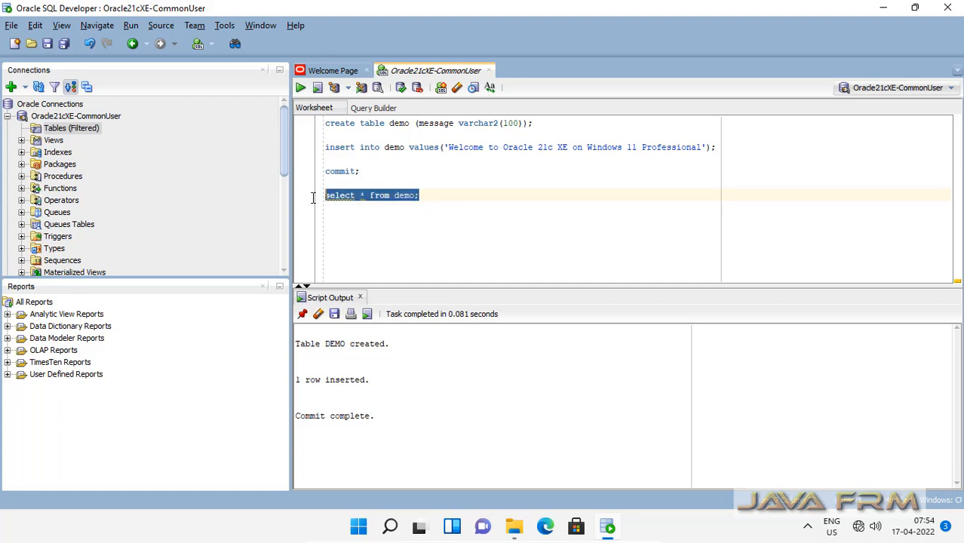
click(301, 88)
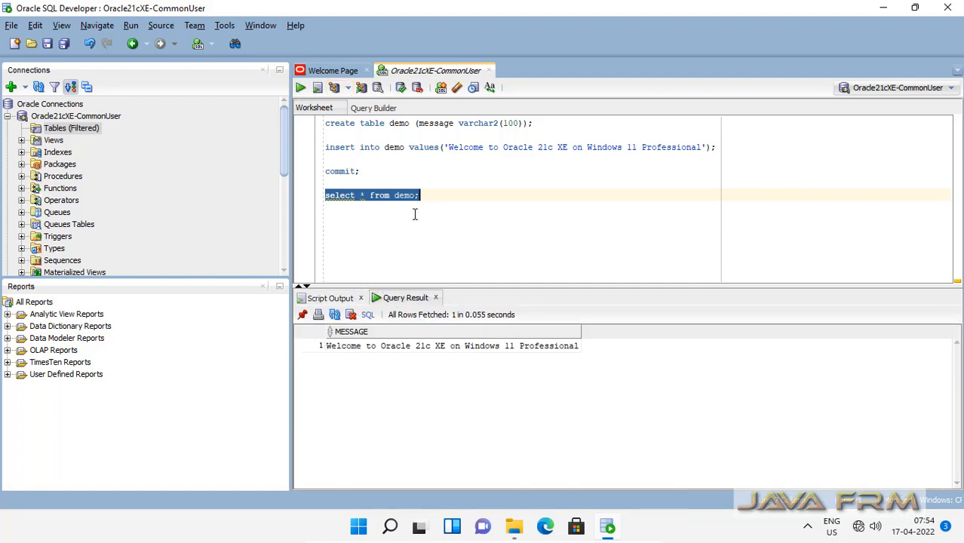
click(56, 119)
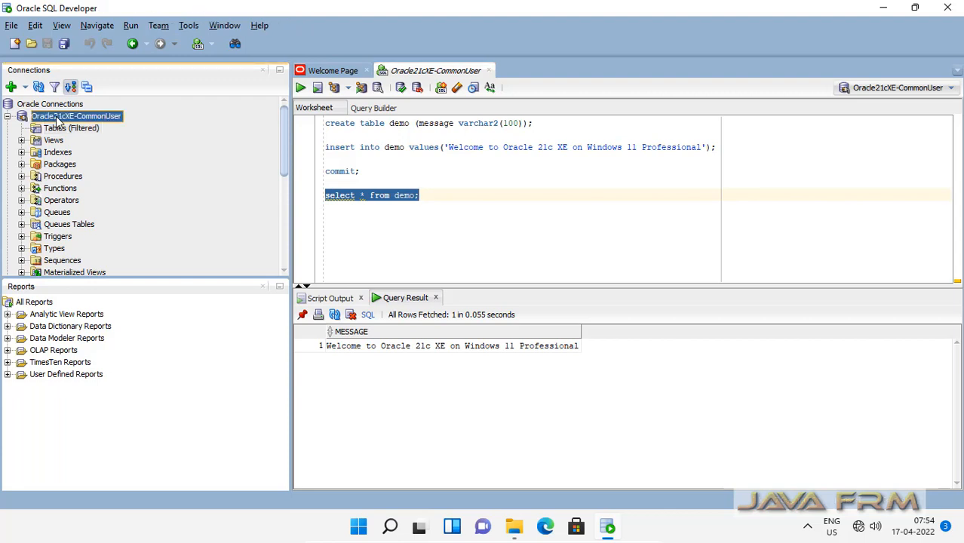
right_click(58, 121)
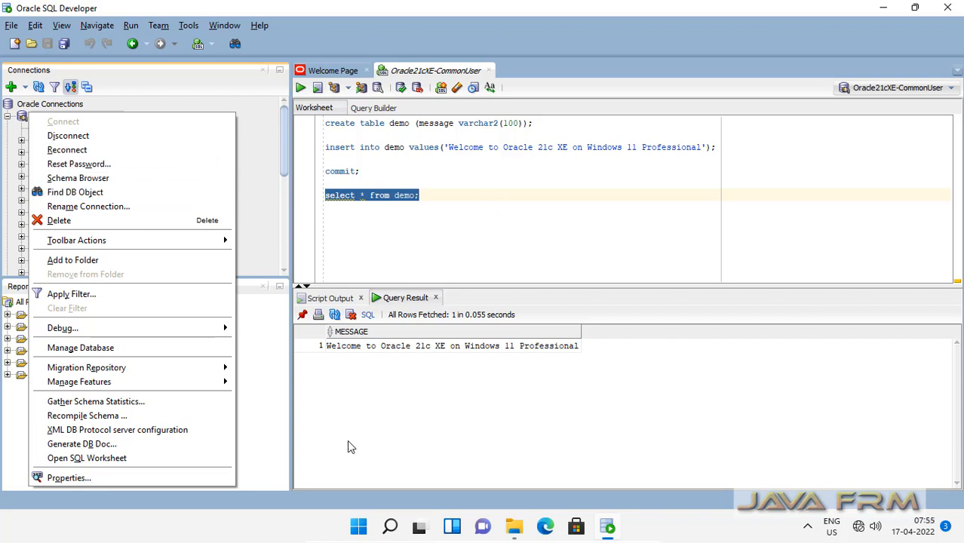
click(249, 213)
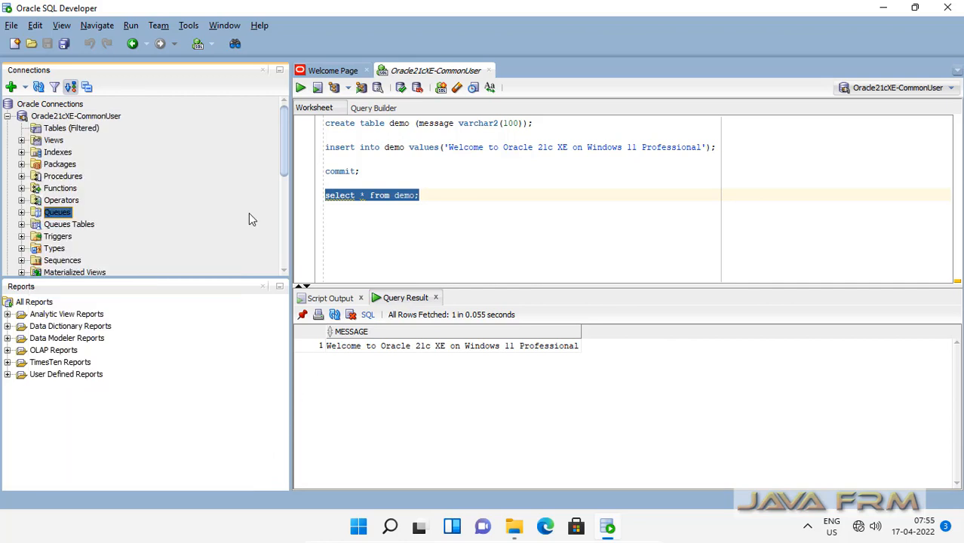
click(58, 118)
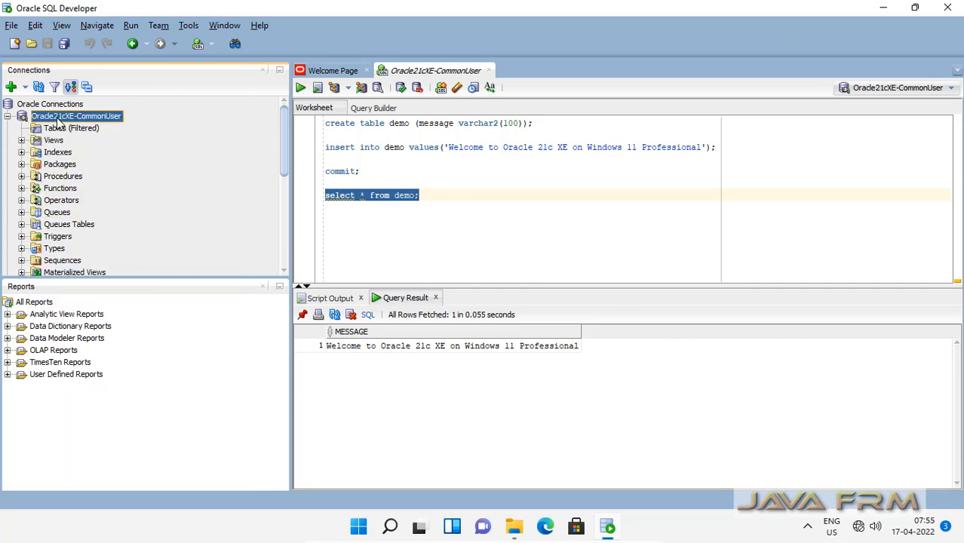
Step: Refresh the Tables (Filtered) list and open the DEMO table's column definitions
click(61, 130)
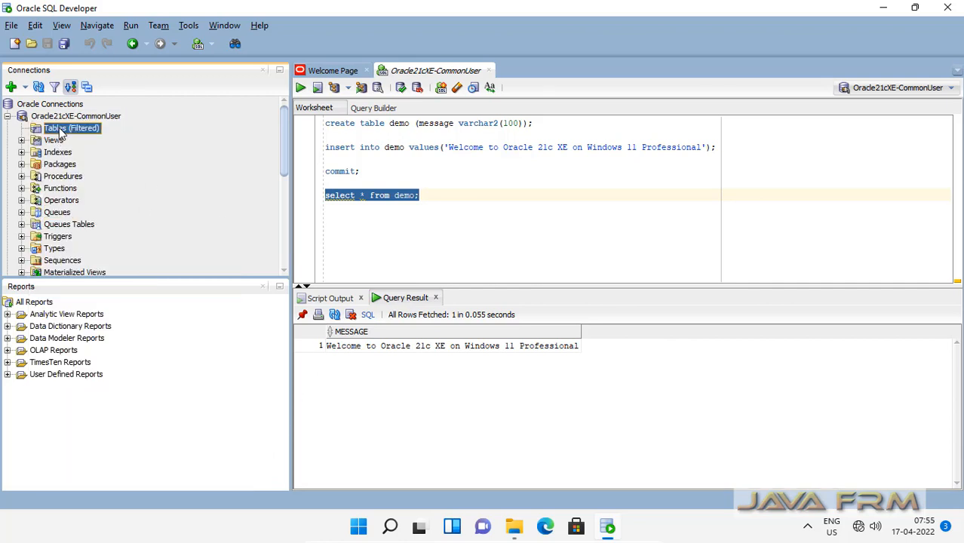
right_click(60, 131)
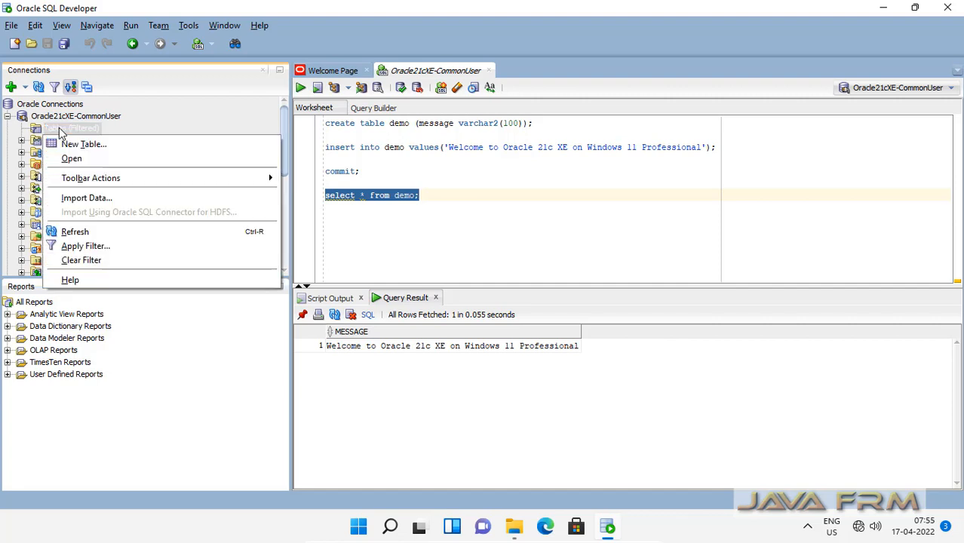
click(80, 231)
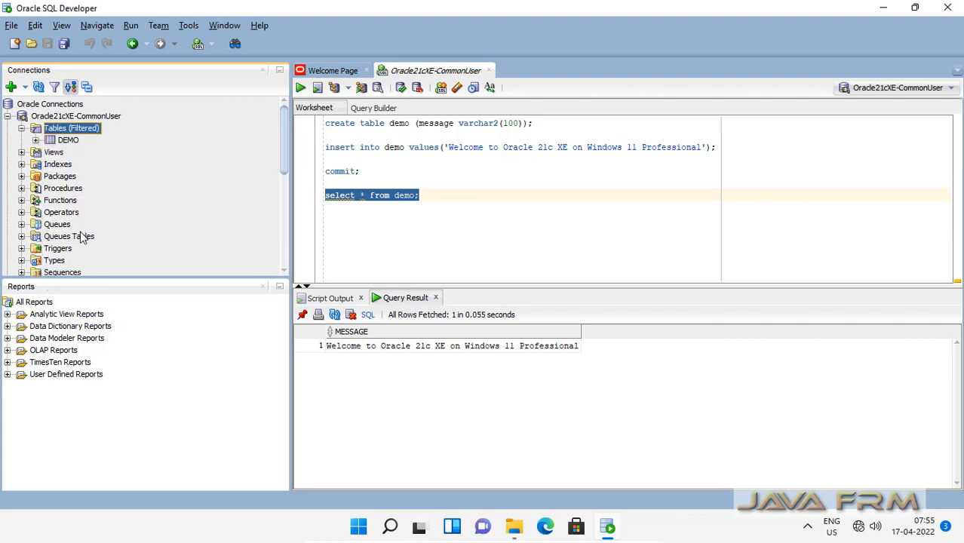
click(67, 141)
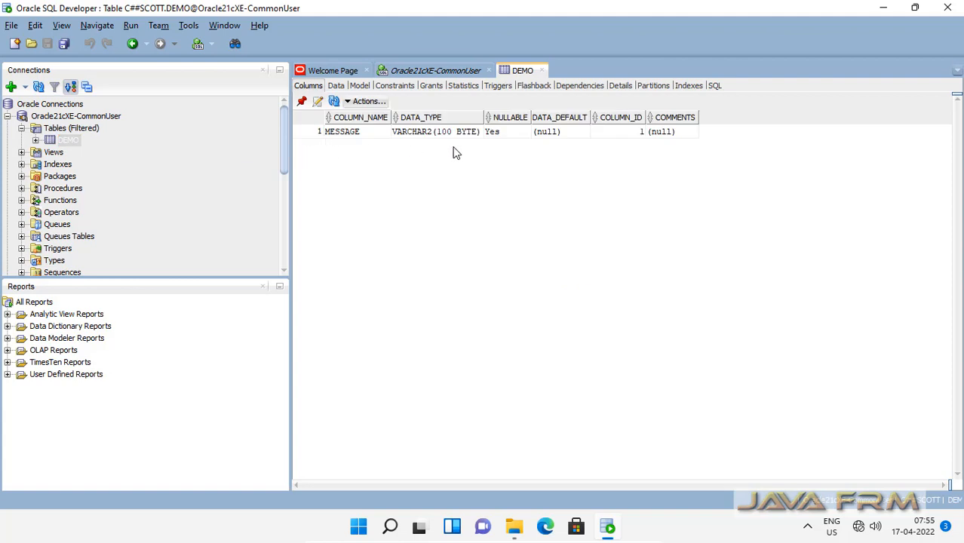
Step: Close the DEMO table tab and the CommonUser worksheet without saving
click(541, 70)
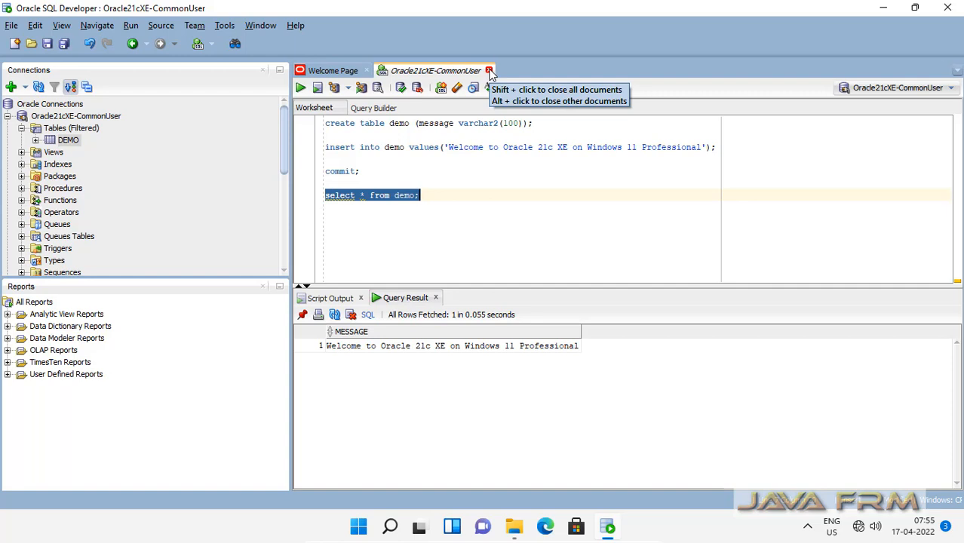
click(489, 71)
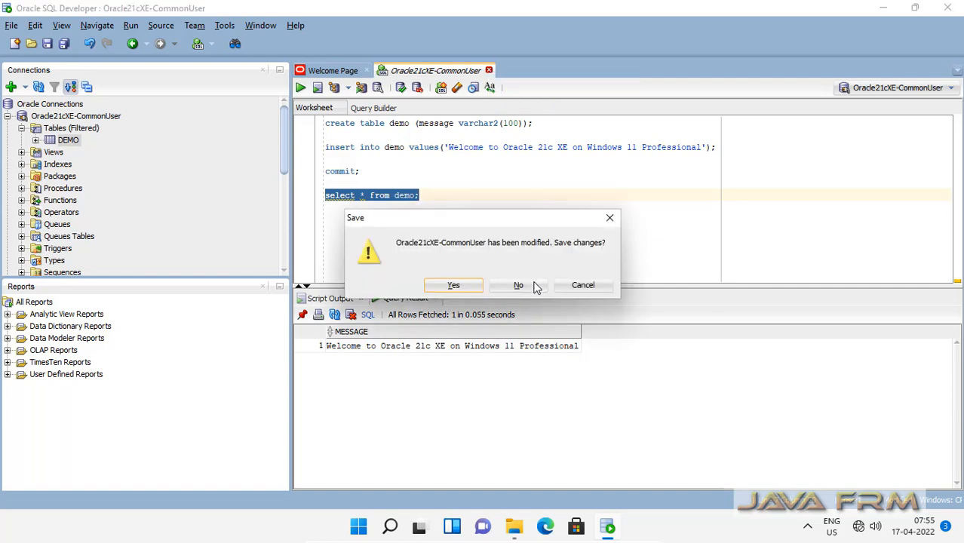
click(517, 284)
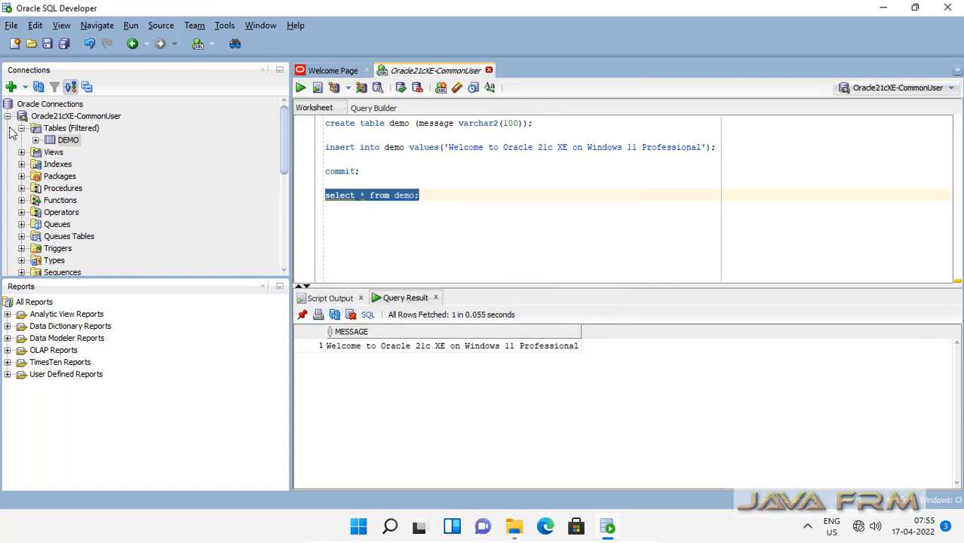
Step: Collapse and disconnect the Oracle21cXE-CommonUser connection
click(7, 117)
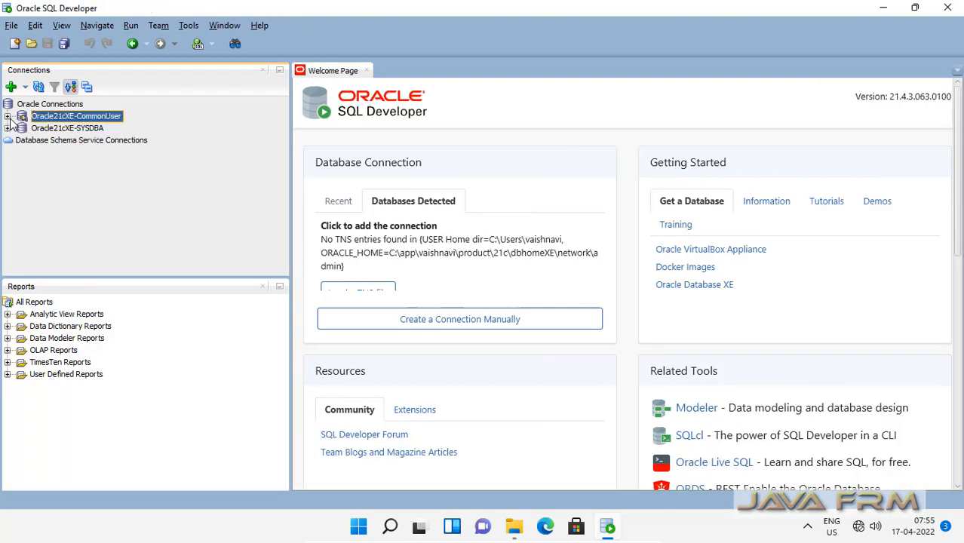
right_click(71, 119)
click(90, 142)
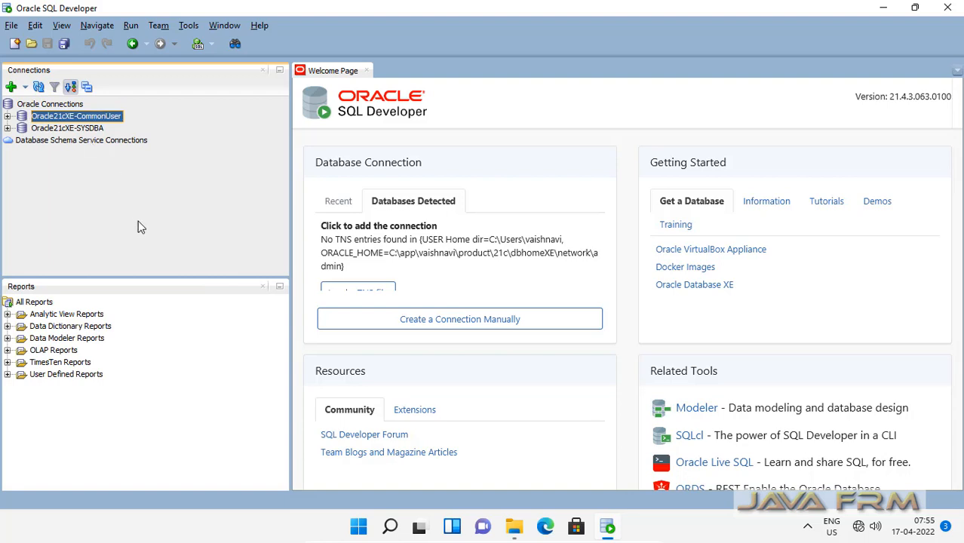
click(58, 106)
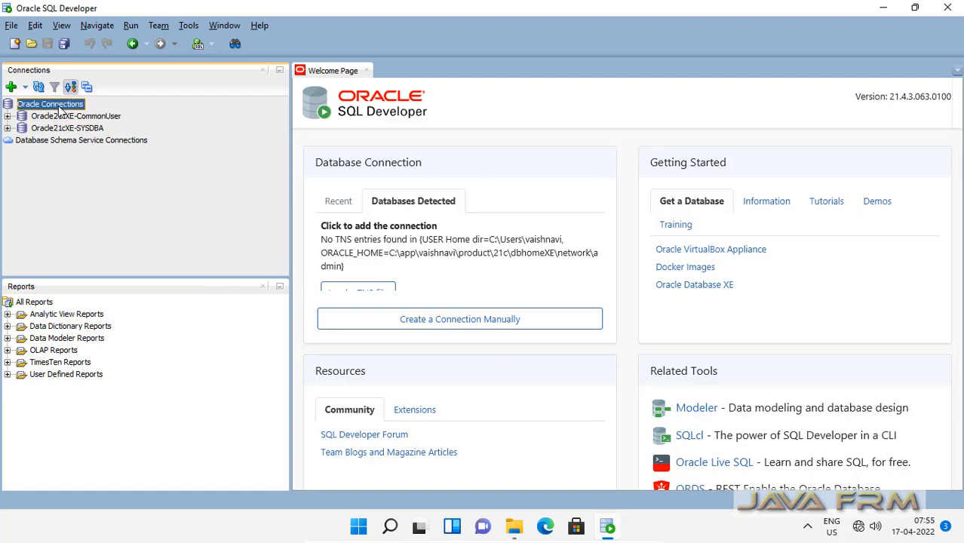
right_click(59, 106)
Step: Begin a new database connection and name it Oracle21cXE-PDBUser
click(67, 119)
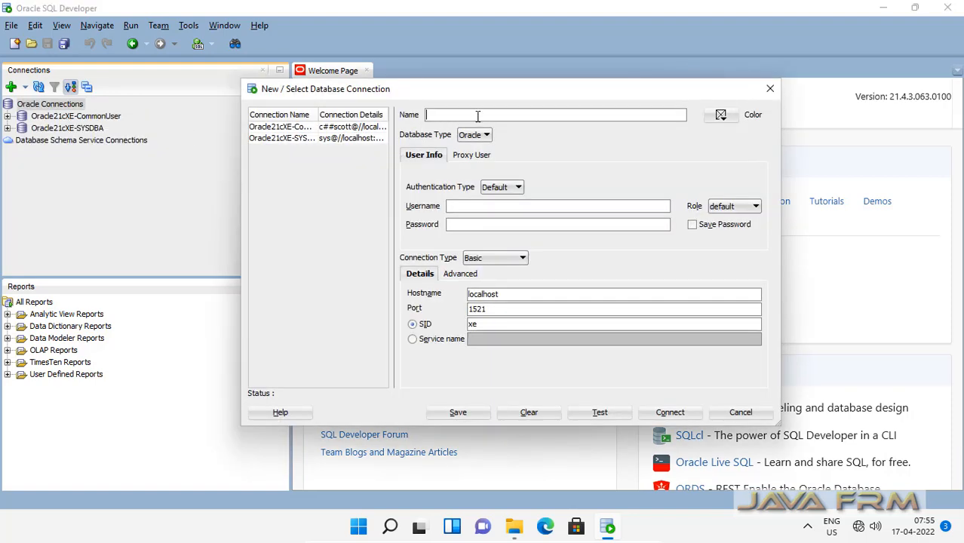
text(Oracle21cXE)
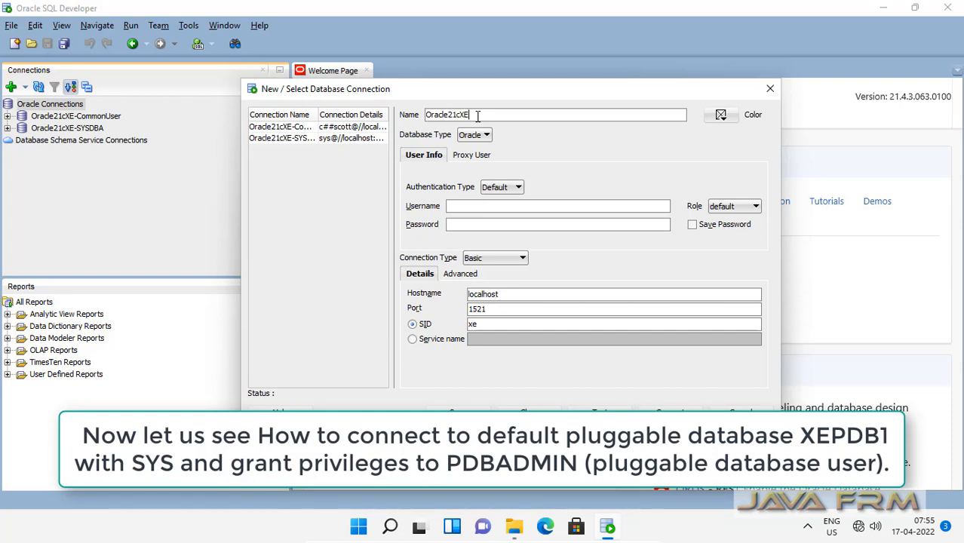
text(-PDBUser)
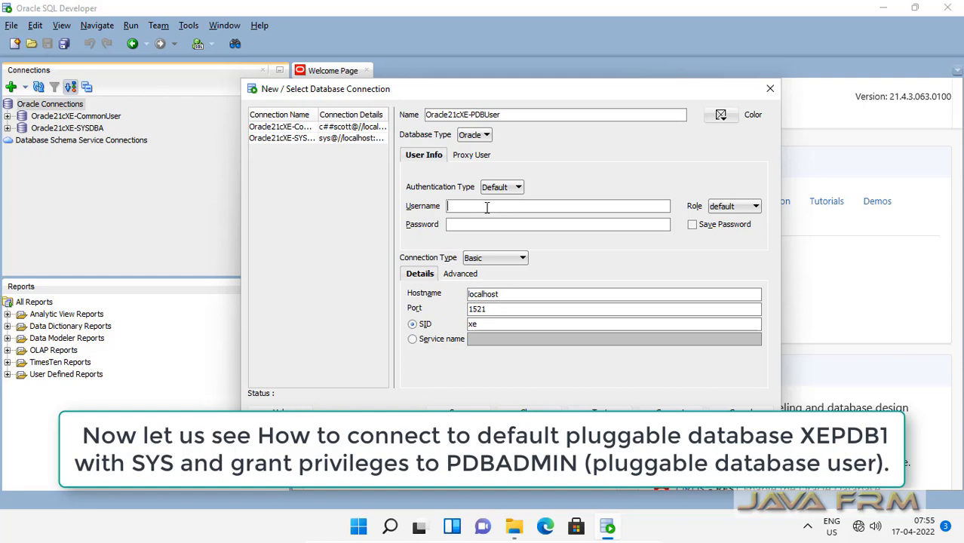
Step: Name the connection Oracle21cXE-PDB-DBA and log in as sys with its password and the SYSDBA role
click(483, 114)
shift+click(550, 111)
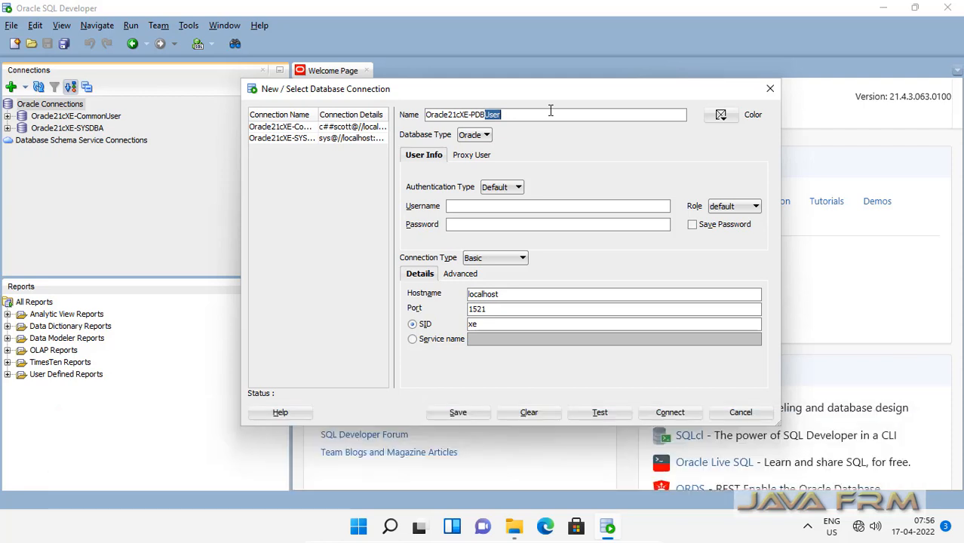
text(-)
text(DBA)
text(sys)
click(458, 228)
text(•••••)
click(742, 206)
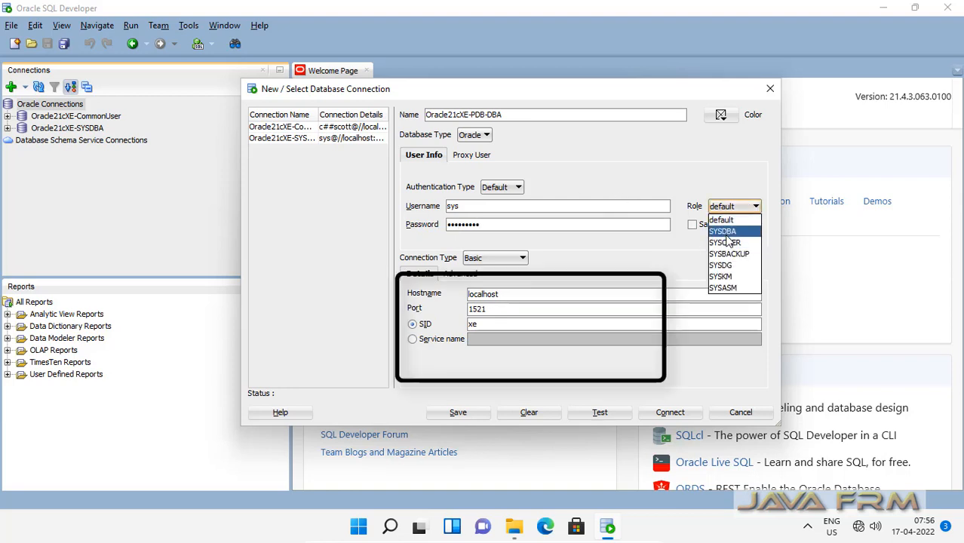
click(726, 233)
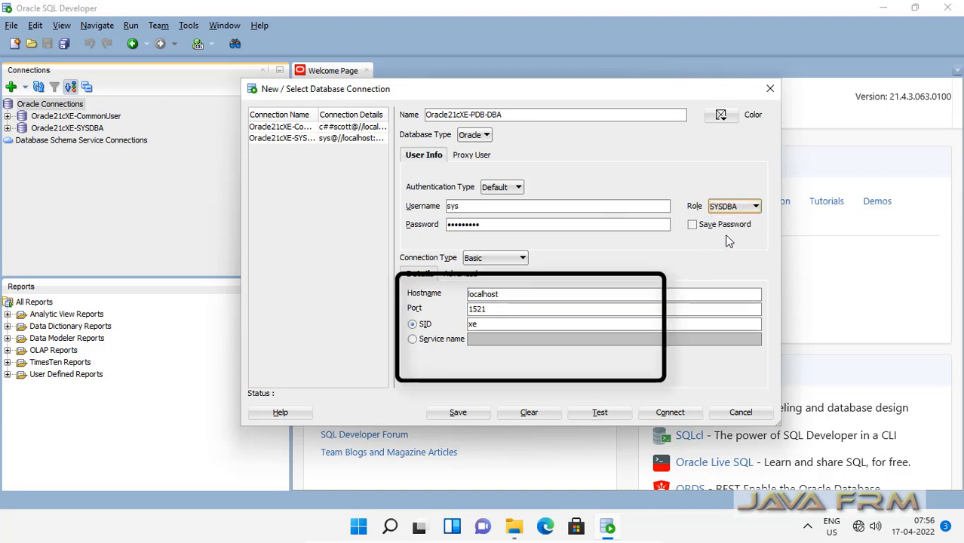
Step: Set service name XEPDB1, test the connection successfully, and connect
click(412, 341)
click(490, 344)
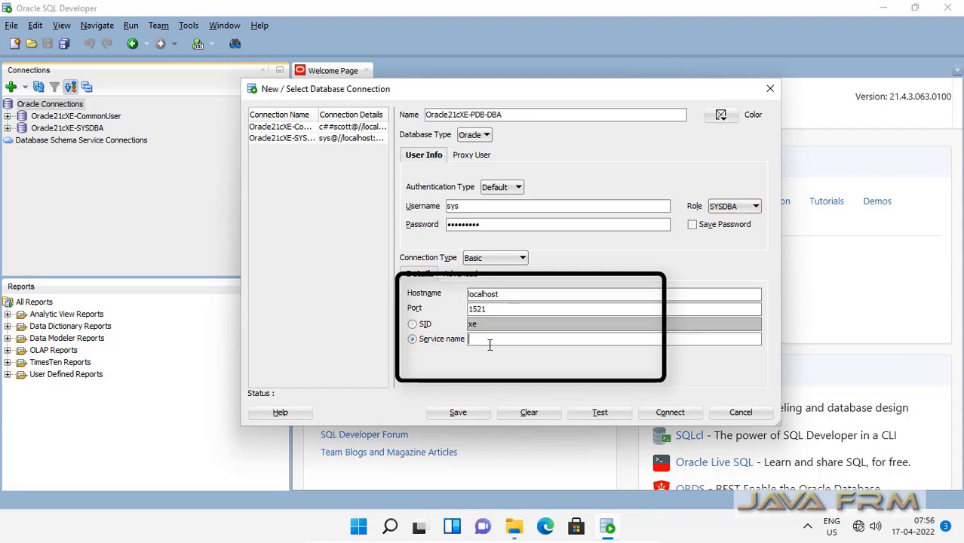
text(XEPD)
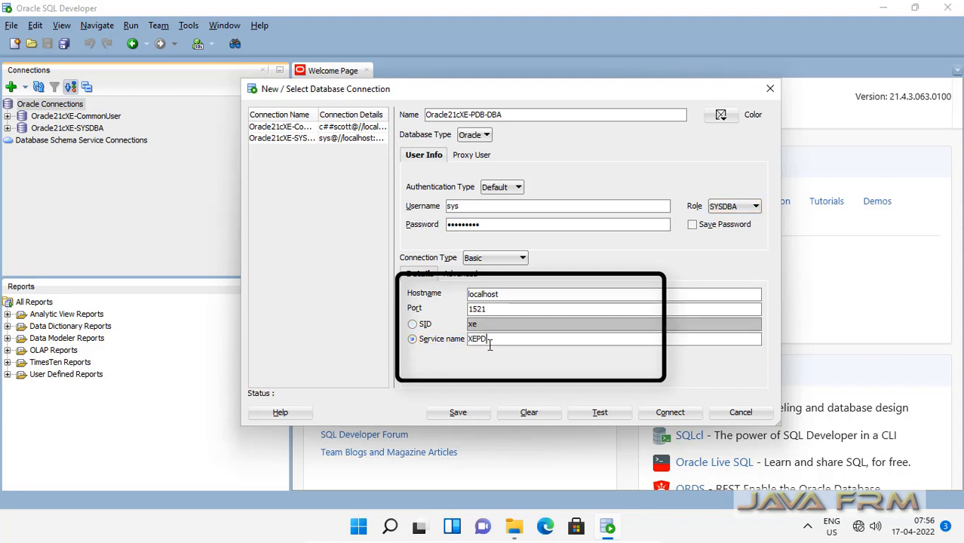
text(B1)
click(597, 413)
click(671, 413)
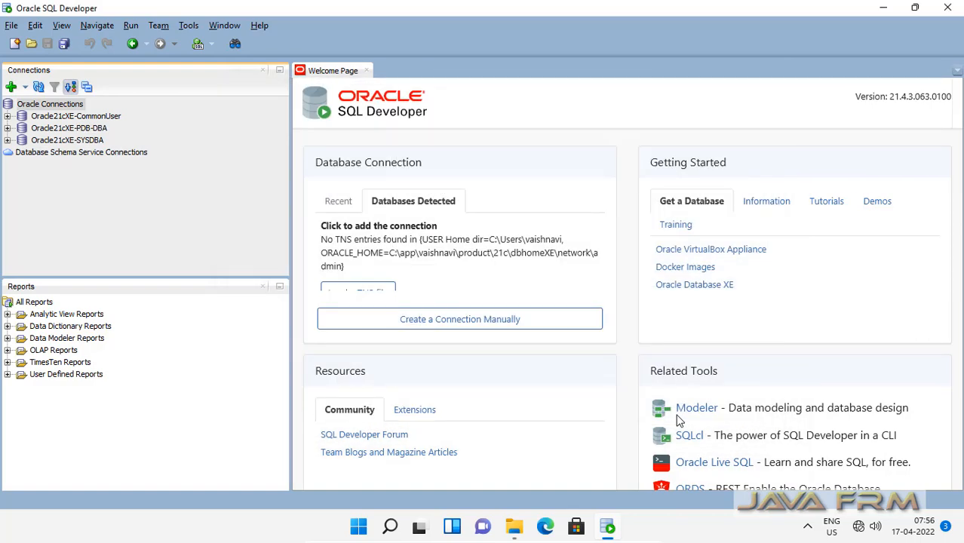
Step: Expand Other Users under Oracle21cXE-PDB-DBA and select PDBADMIN, ready to write in the worksheet
click(7, 128)
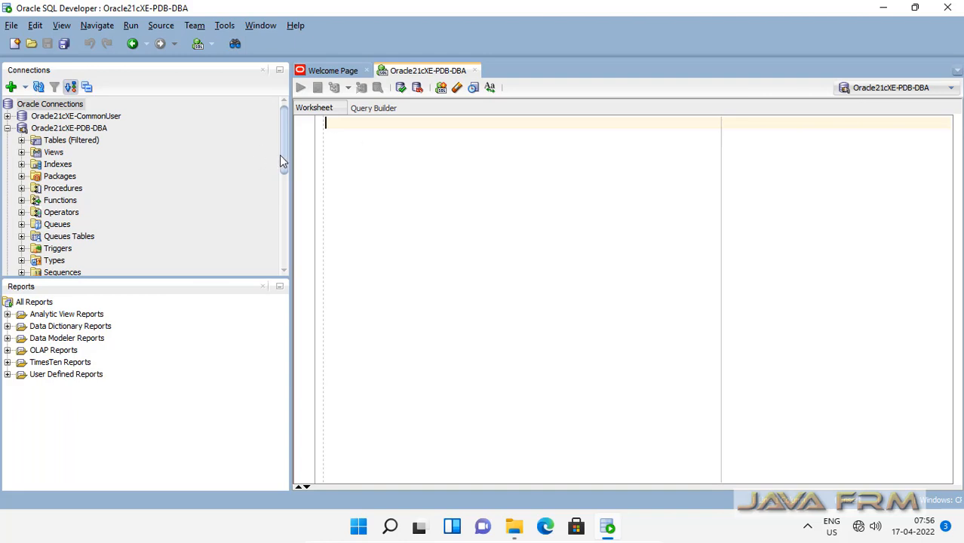
drag(281, 175, 260, 272)
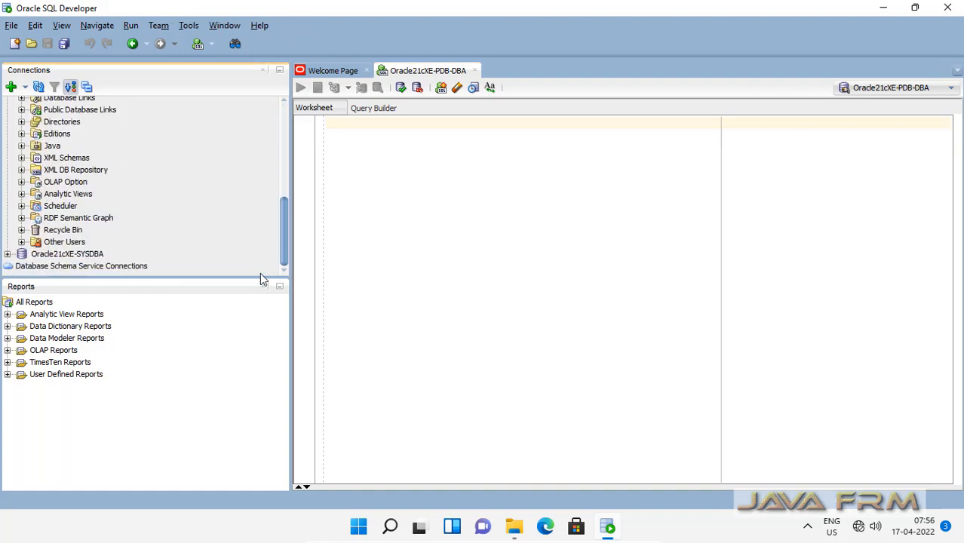
click(21, 242)
scroll(75, 258, down, 8)
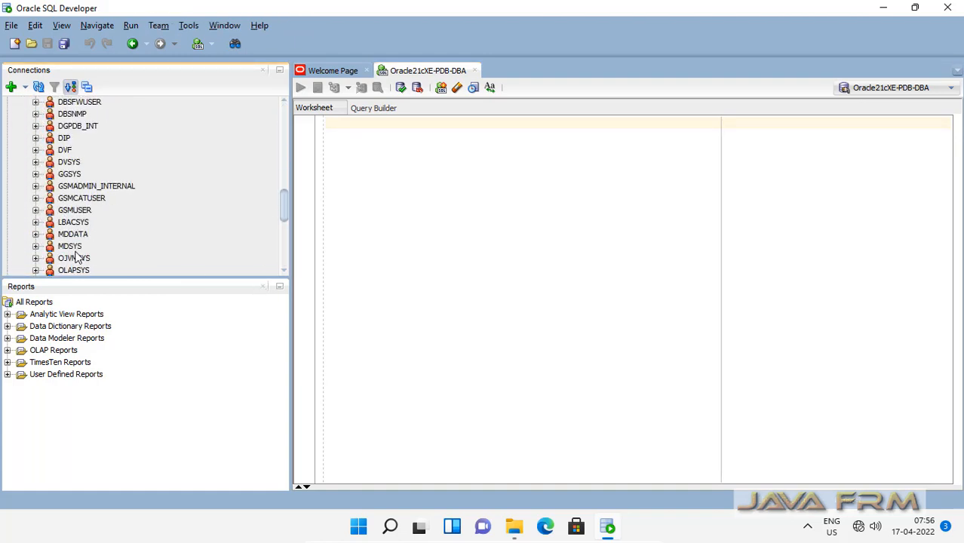
click(76, 235)
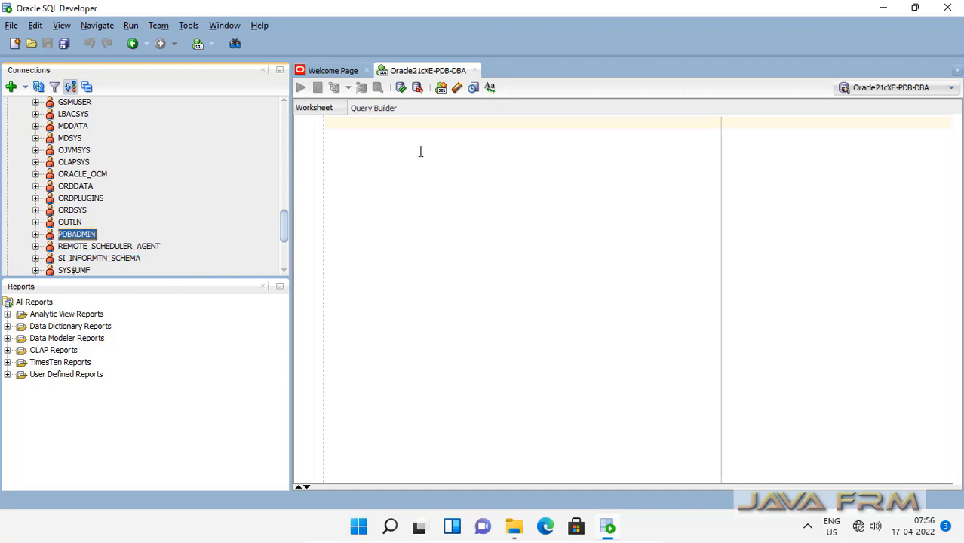
click(362, 155)
Step: Grant pdbadmin unlimited tablespace and the resource, dba and connect roles, running each statement
text(g)
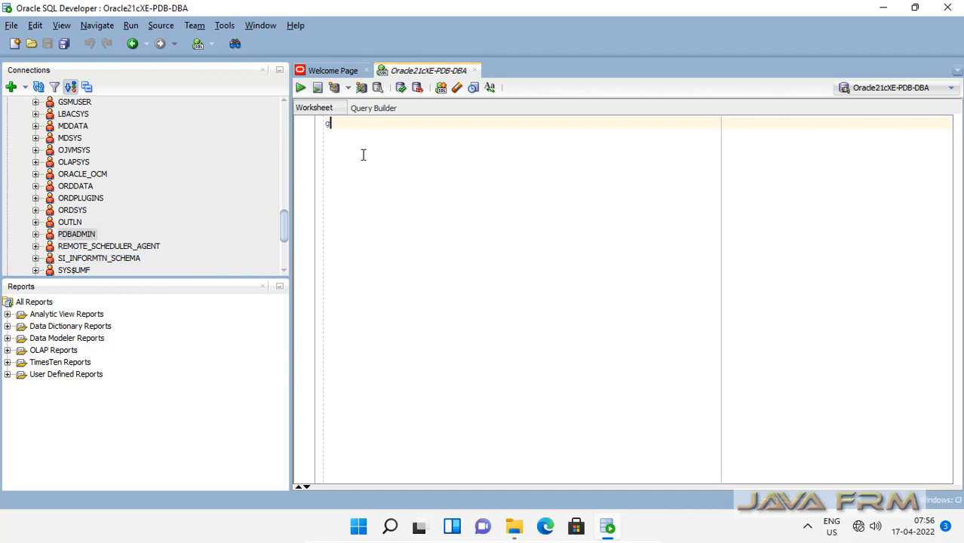
text(rant u)
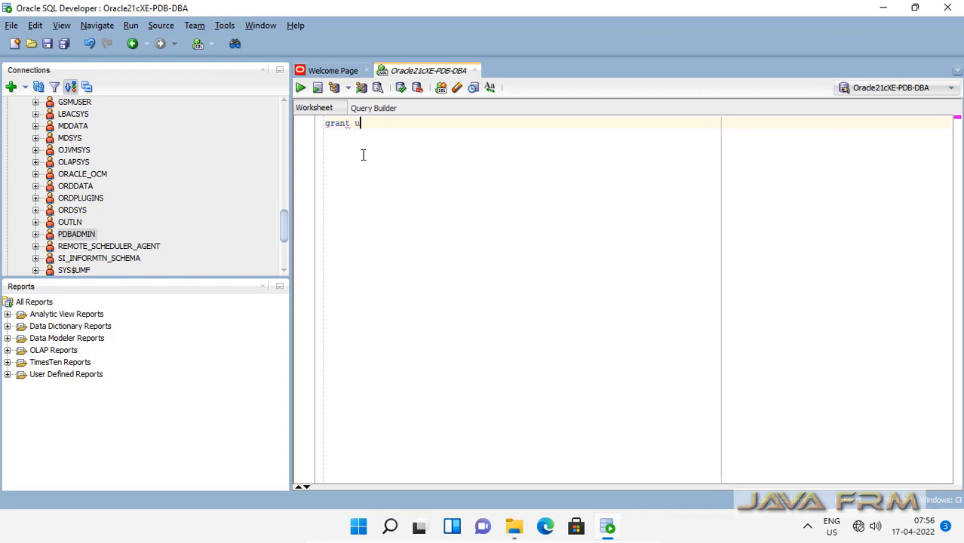
text(nlimited tablespaces)
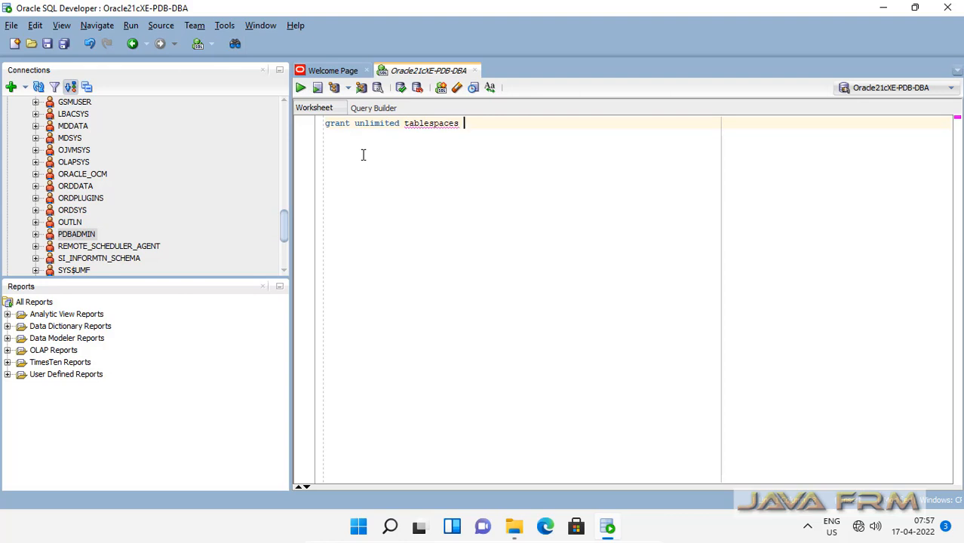
key(BackSpace)
key(BackSpace)
text(to pdba)
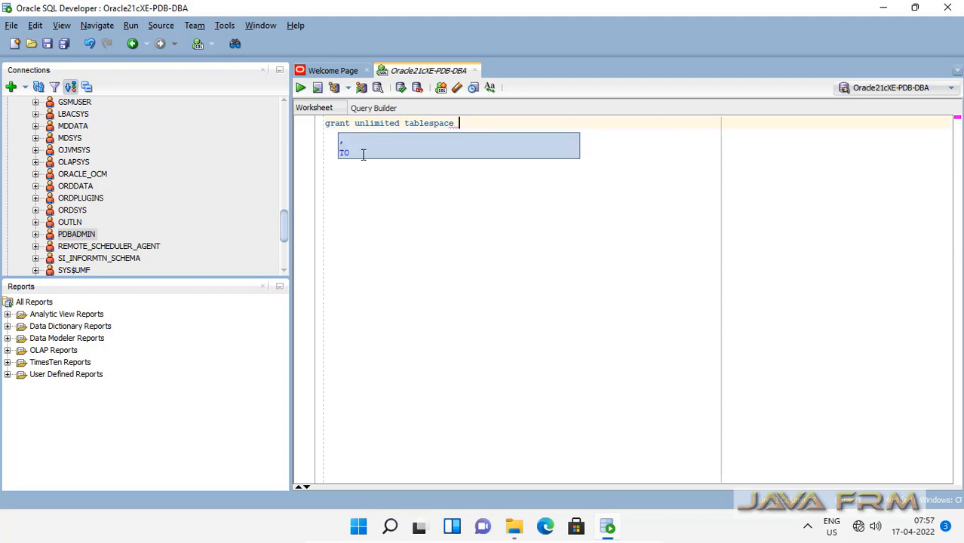
text(dmin)
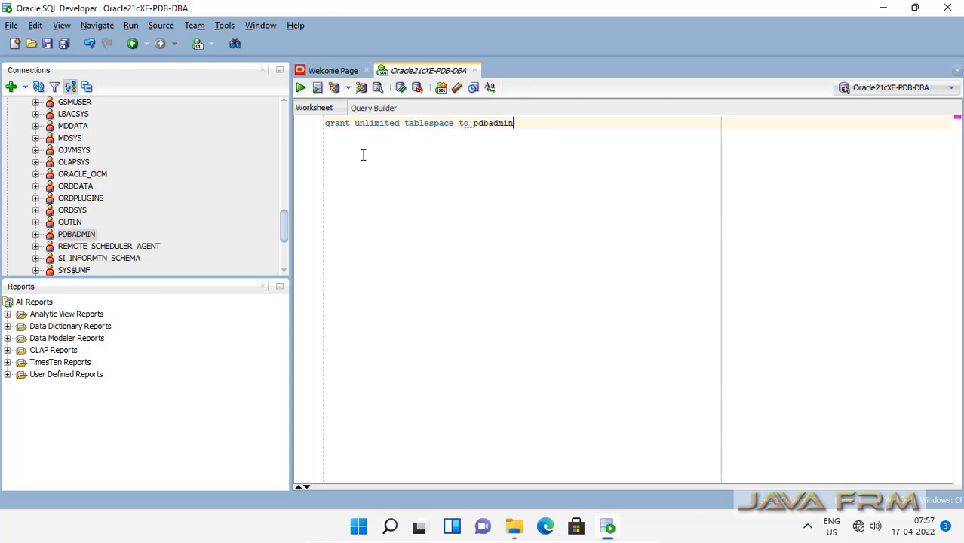
text(;)
key(Return)
key(Return)
text(grant)
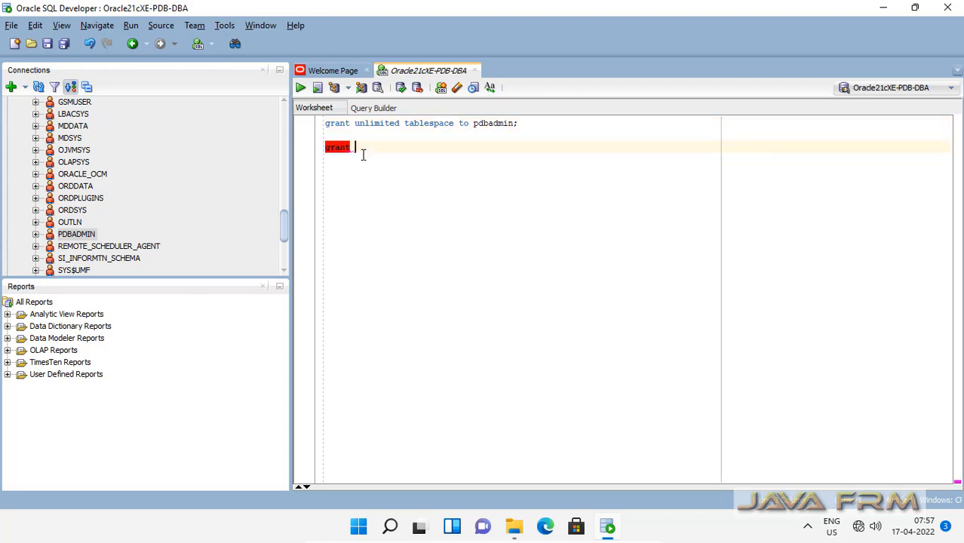
text( resour)
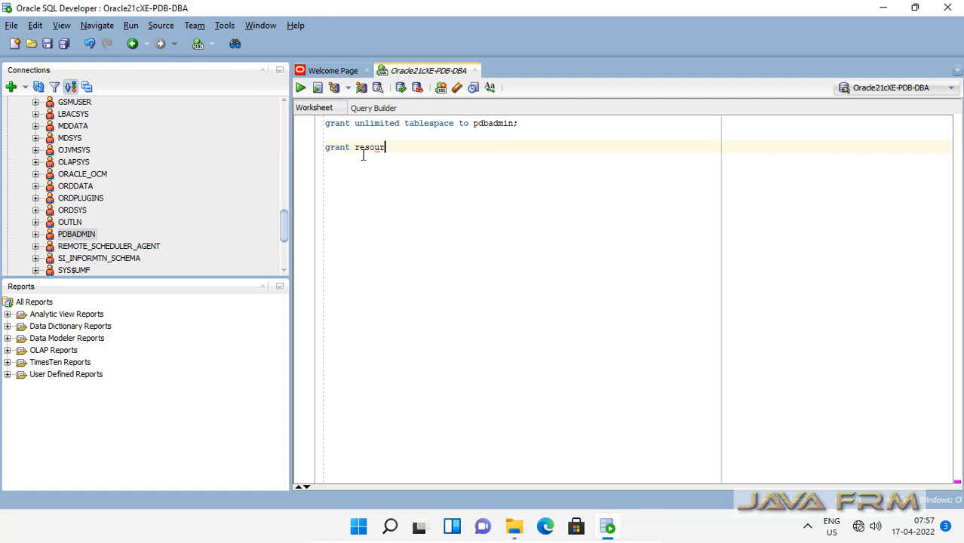
text(ce,dba,connect to pdbadmin;)
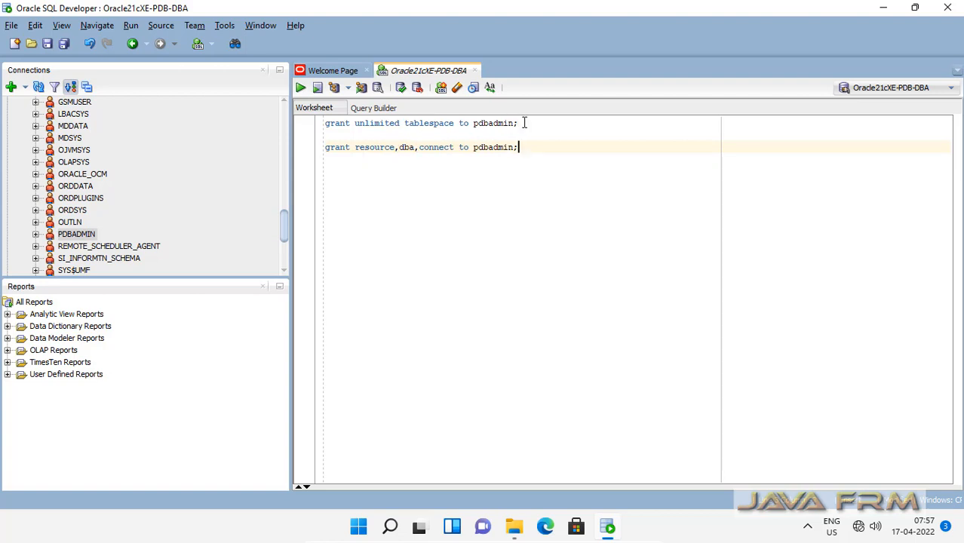
drag(521, 123, 216, 124)
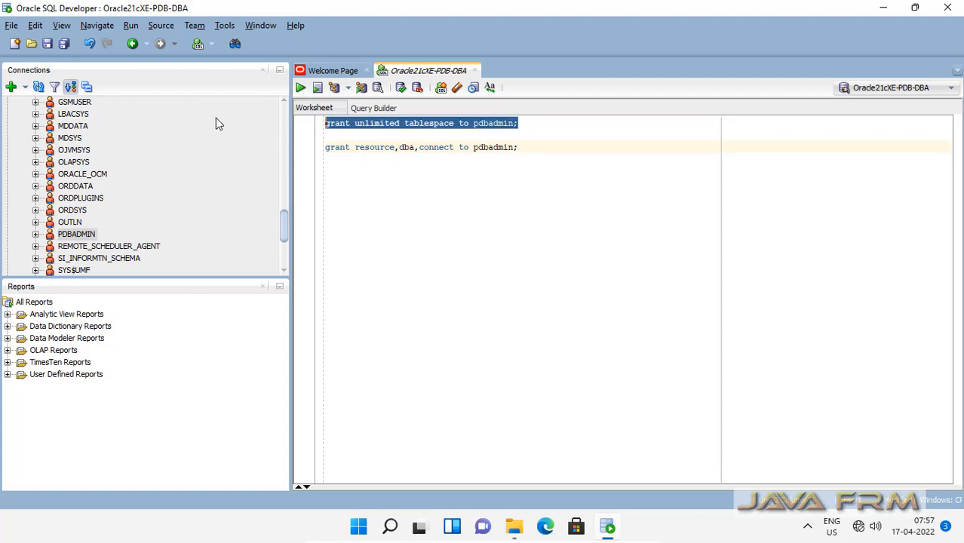
click(300, 88)
drag(528, 148, 310, 149)
click(301, 87)
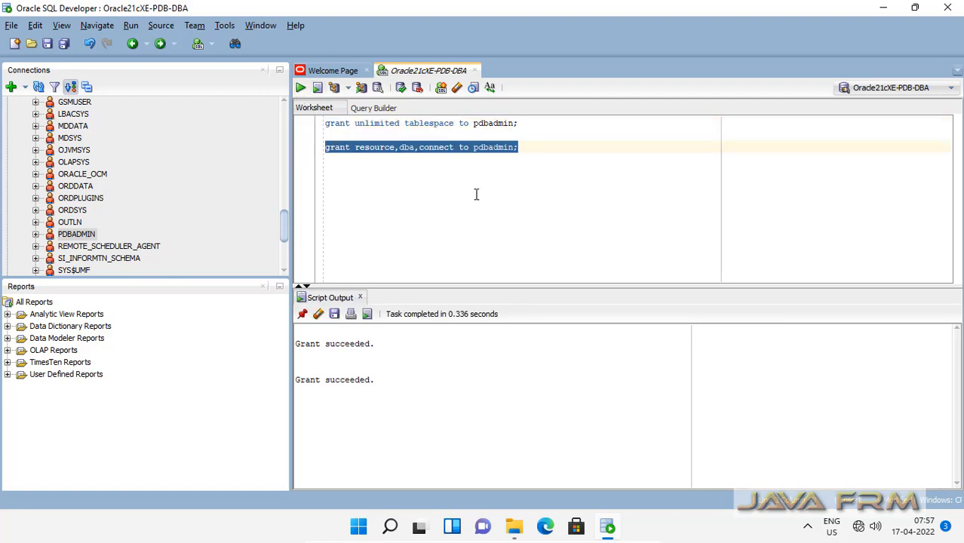
Step: Close the PDB worksheet without saving it
click(475, 71)
click(525, 289)
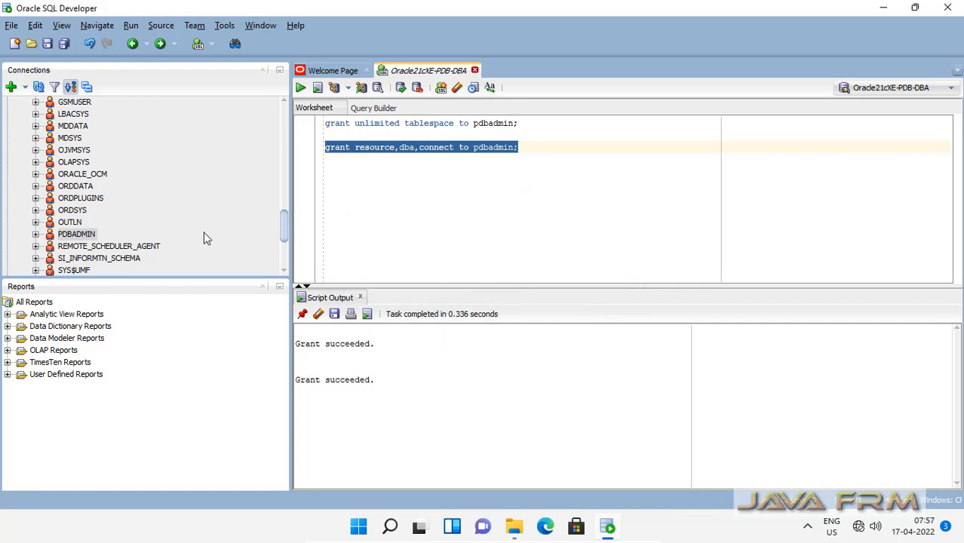
scroll(166, 237, up, 15)
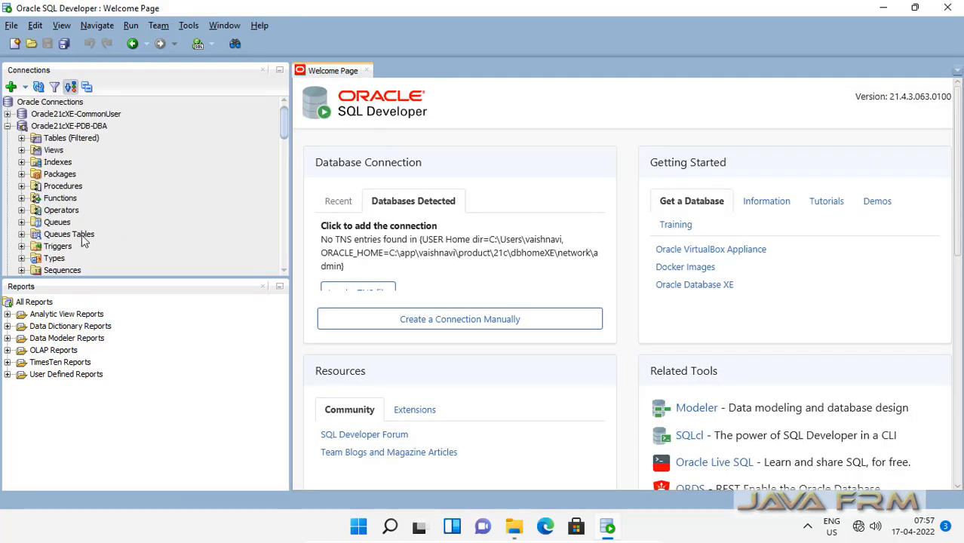
Step: Collapse and disconnect the Oracle21cXE-PDB-DBA connection
click(8, 127)
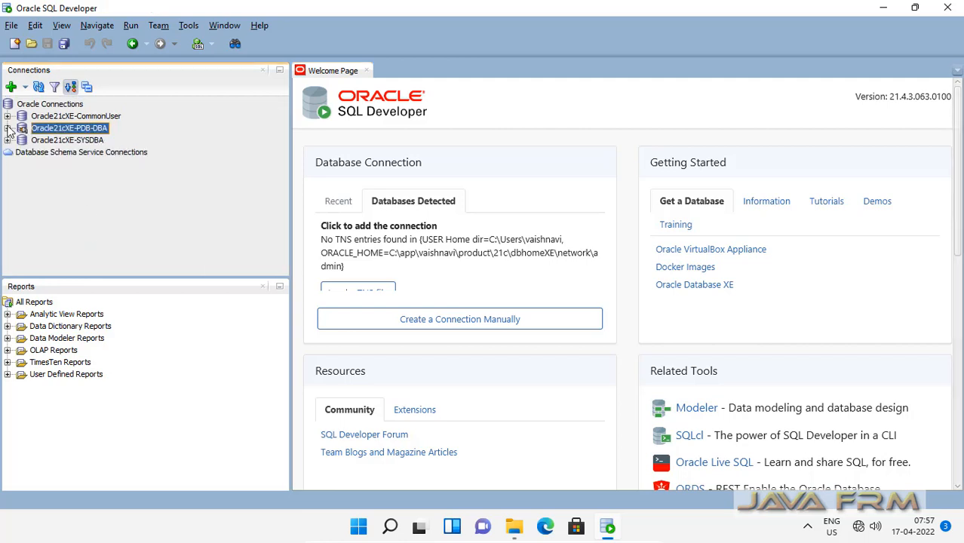
right_click(49, 130)
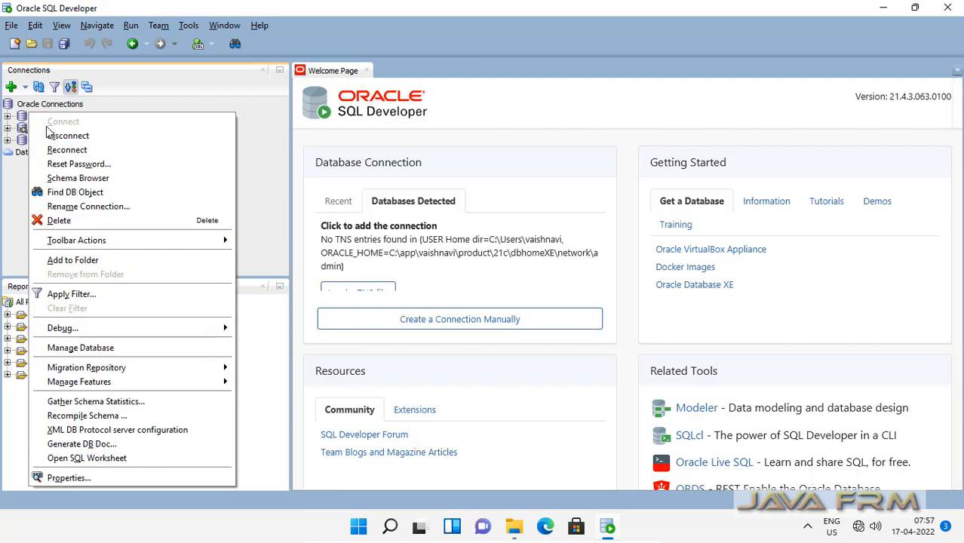
click(74, 137)
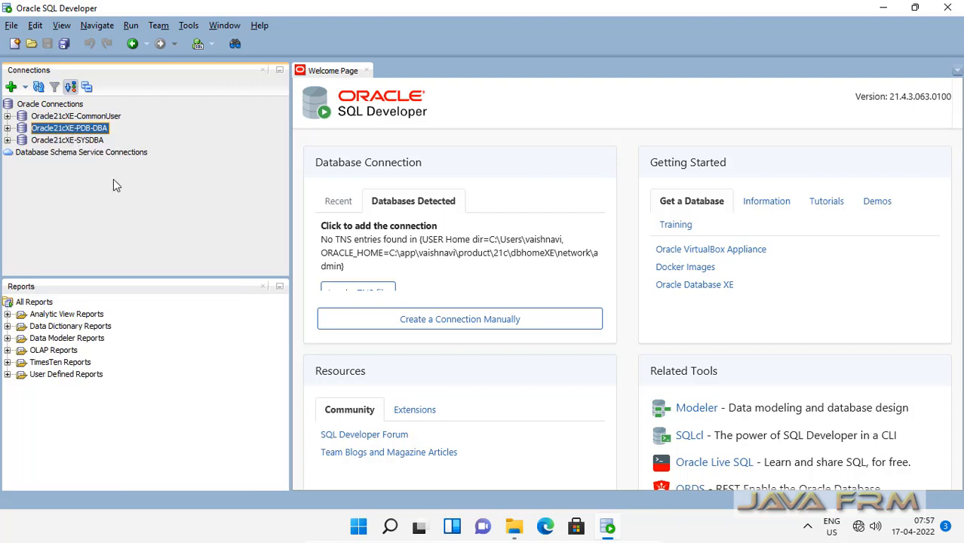
Step: Start a new connection from the Oracle Connections group
click(64, 106)
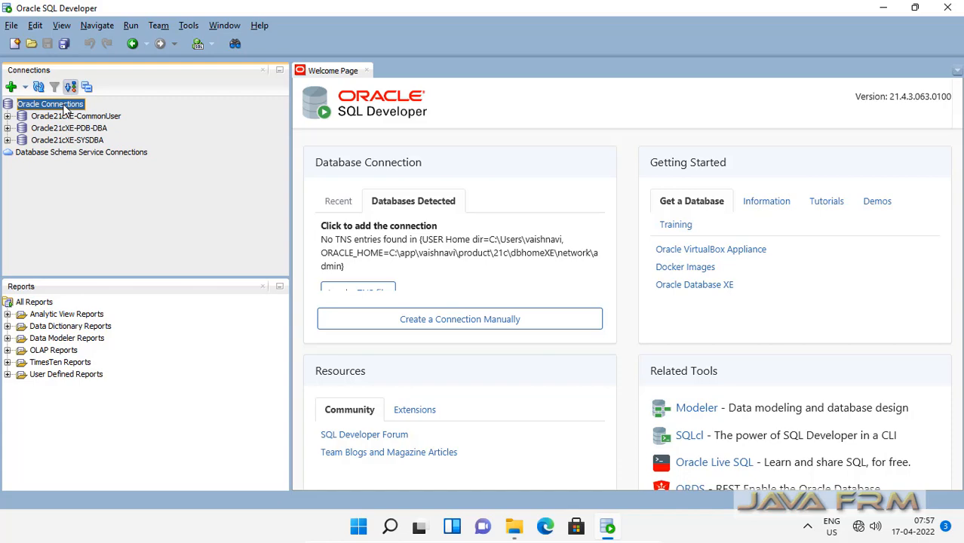
right_click(64, 109)
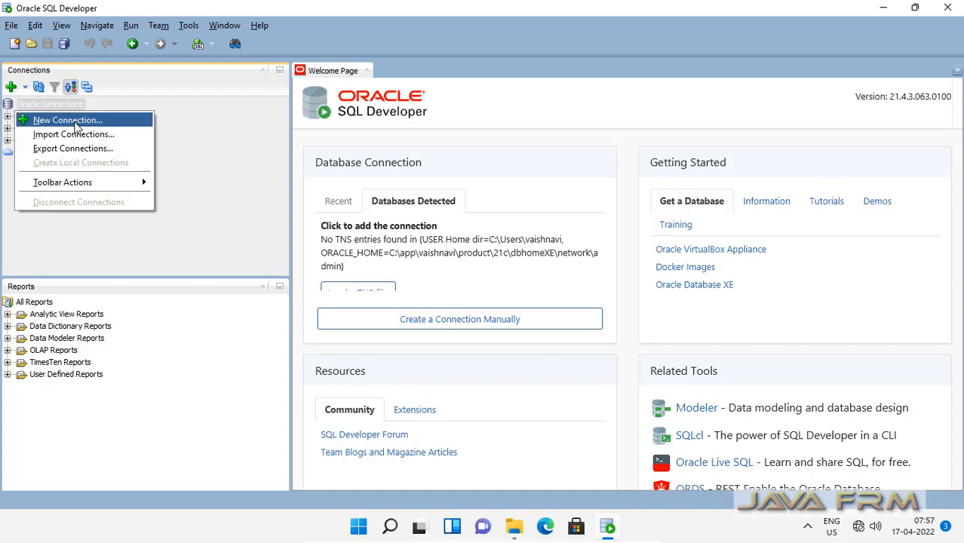
click(74, 122)
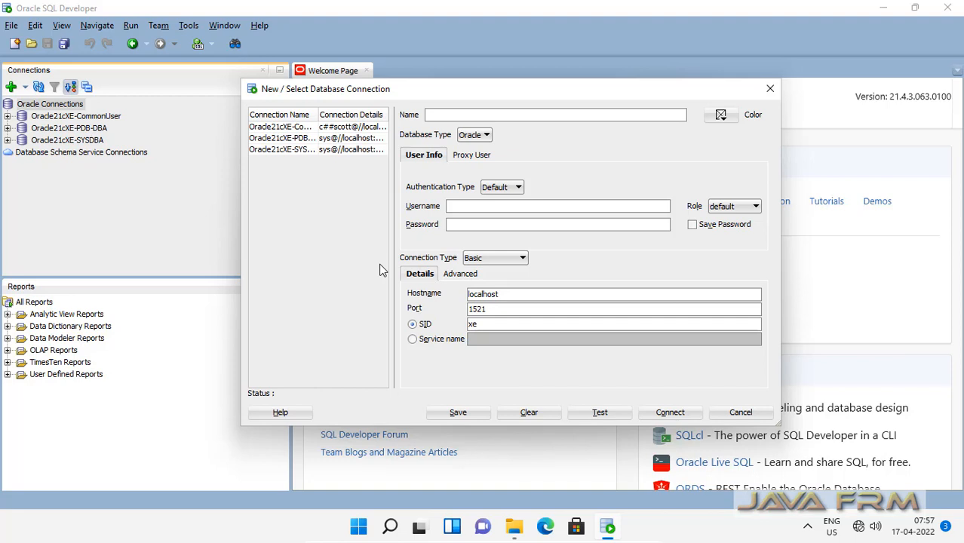
Step: Name the connection Oracle21cXE-PDBAdmin with user pdbadmin and its password
text(Oracl)
text(e21cXE-PDBAdmin)
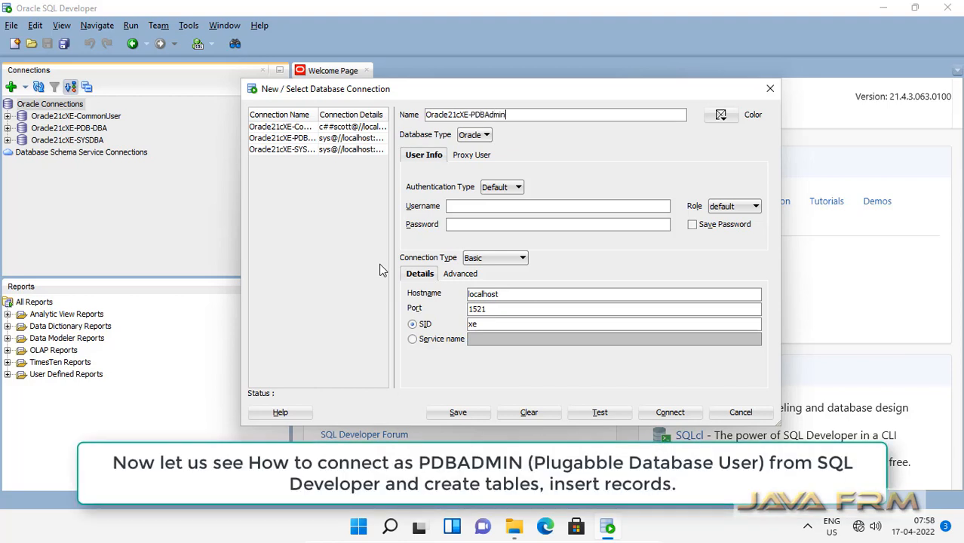
click(473, 210)
text(pdbadm)
key(Tab)
click(479, 223)
text(admin)
Step: Set service name XEPDB1, test the connection successfully, and connect to open its worksheet
click(412, 343)
click(483, 340)
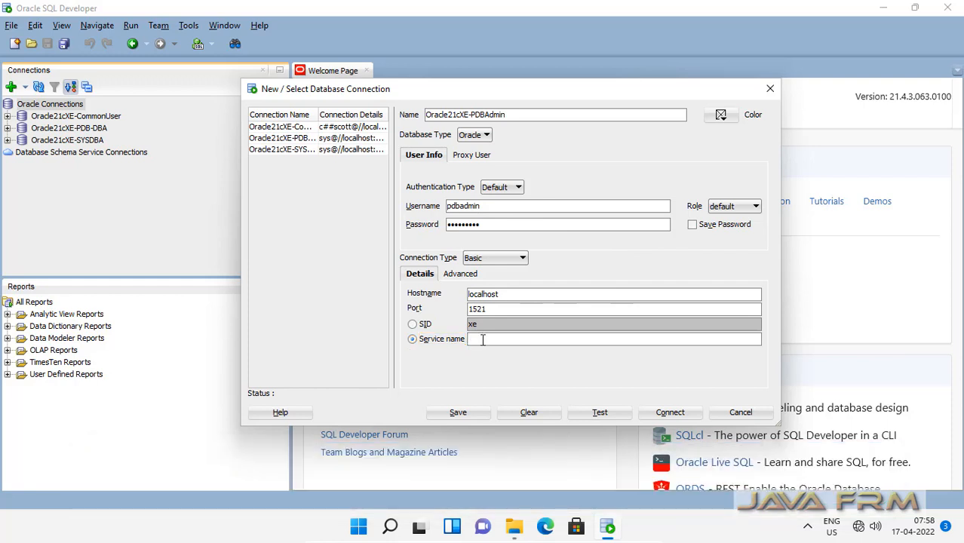
text(XEPDB1)
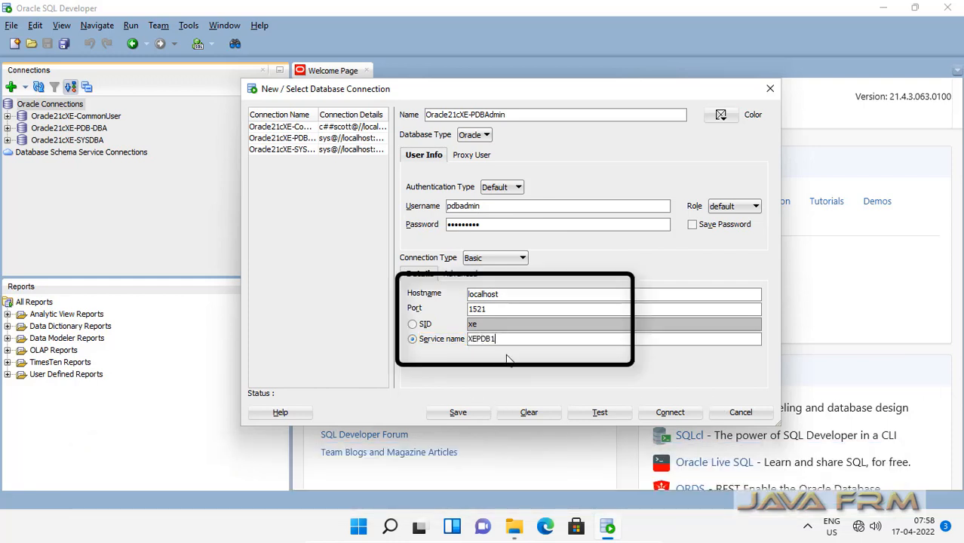
click(604, 413)
click(670, 413)
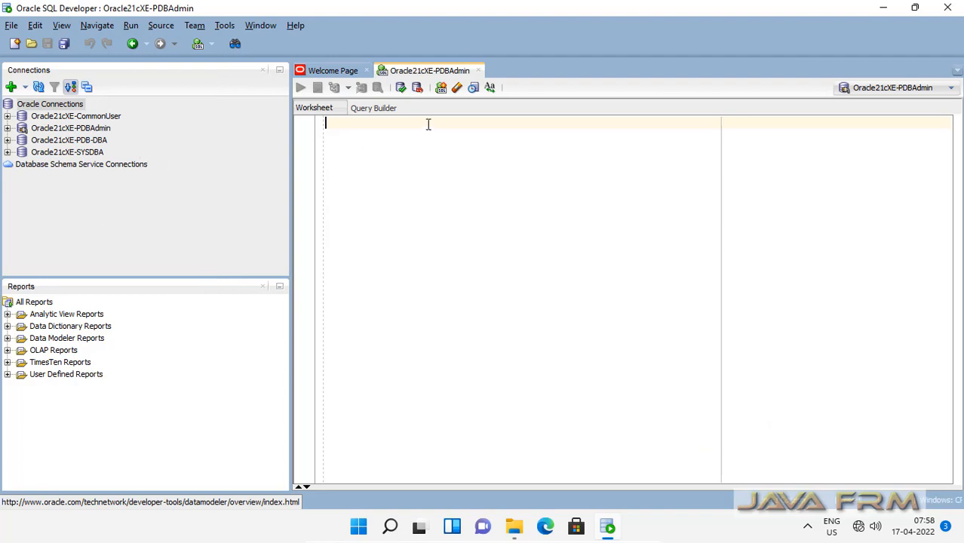
Step: Expand Oracle21cXE-PDBAdmin's Tables and write the CREATE TABLE welcome script with a varchar message column
click(7, 129)
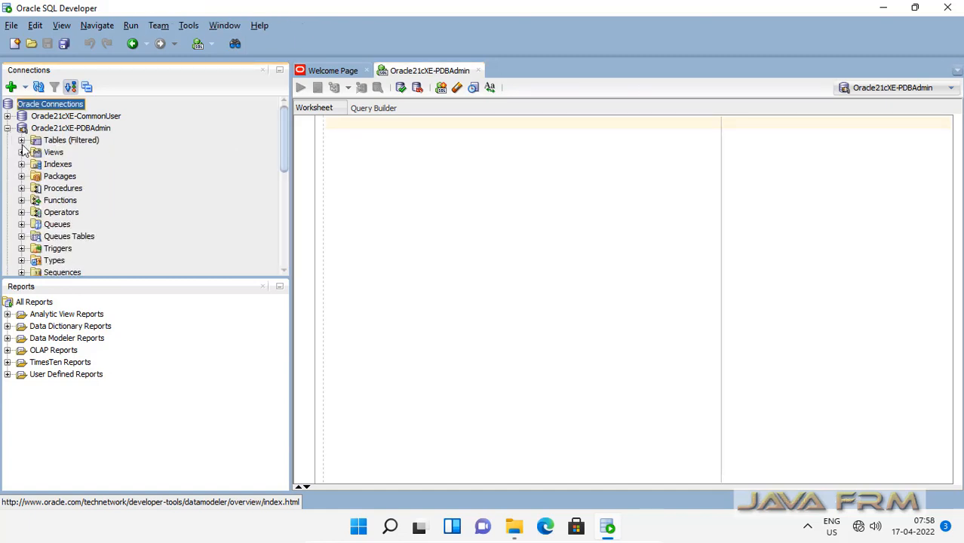
click(21, 141)
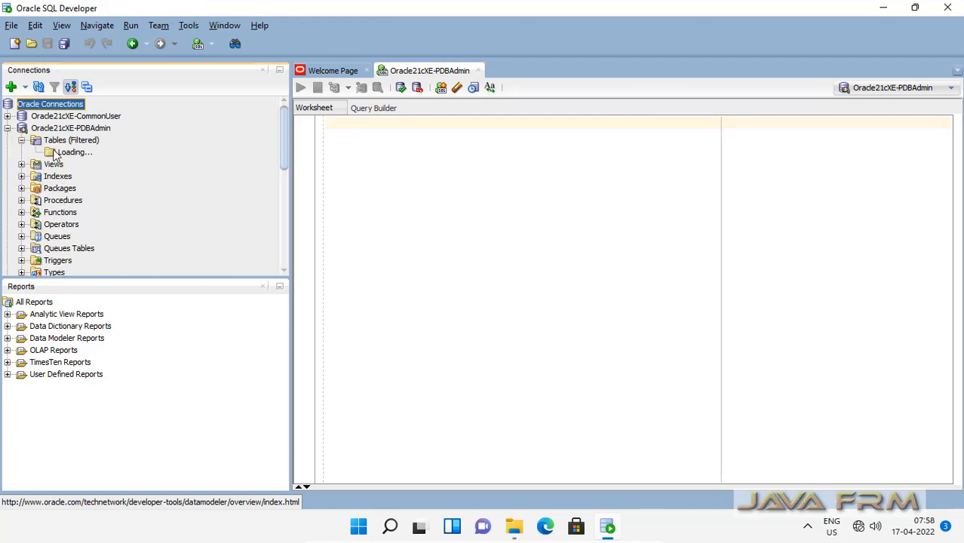
click(378, 151)
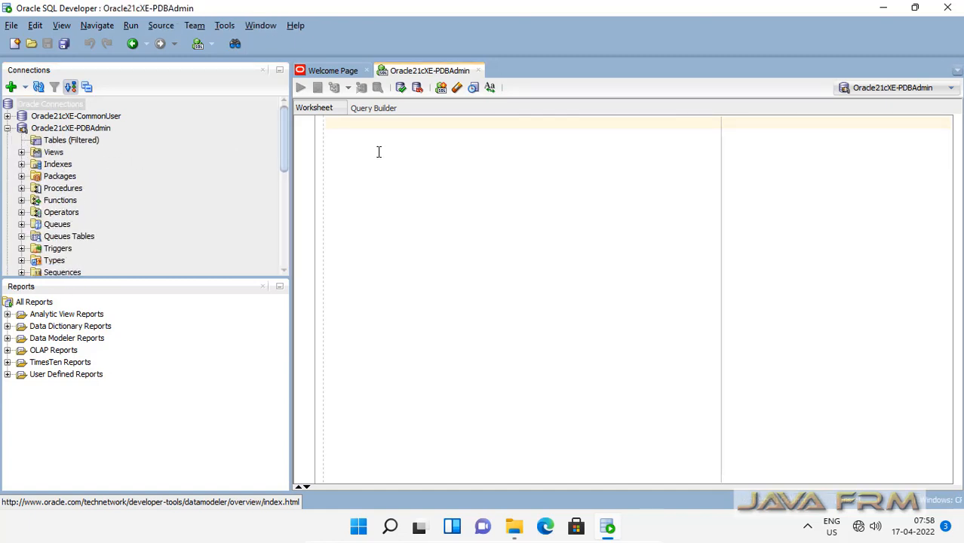
text(create)
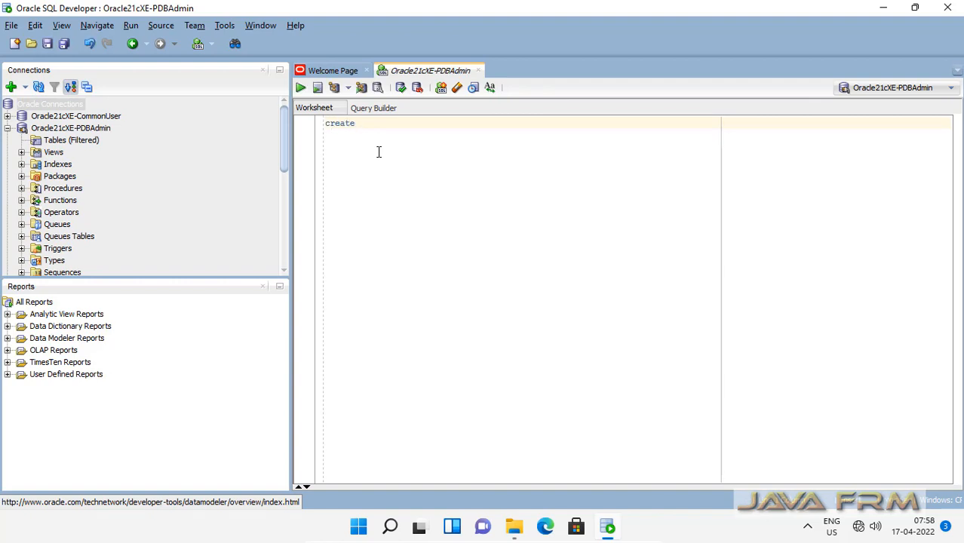
text( table welcome (message varchar2(100));)
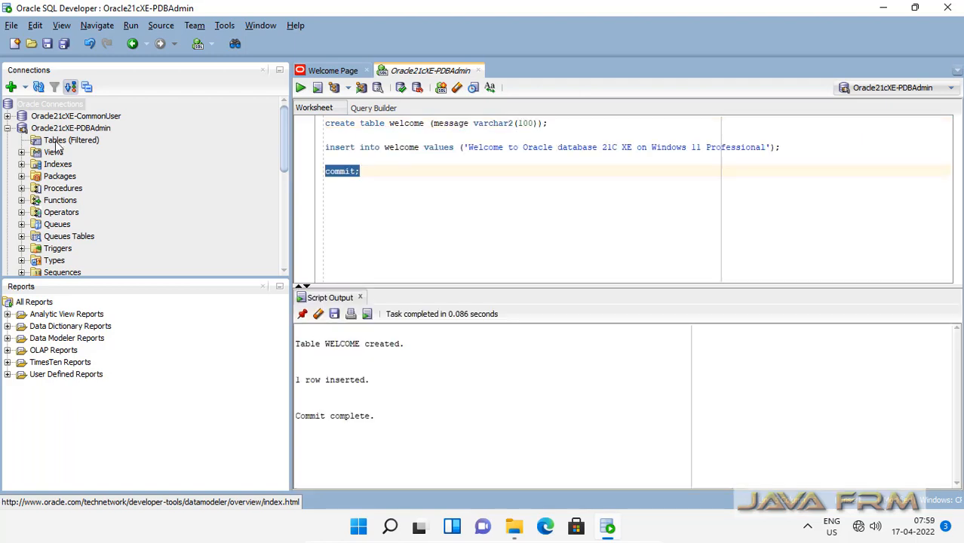
click(58, 142)
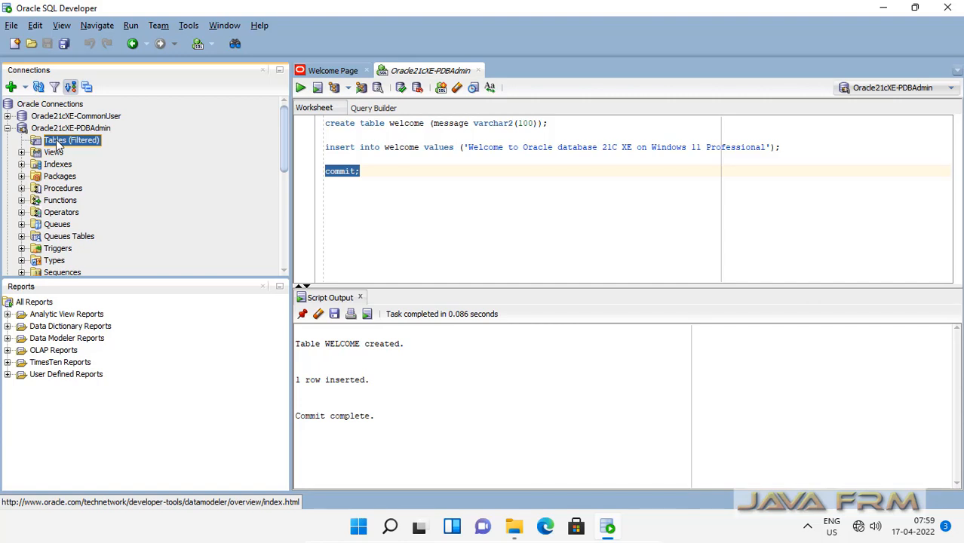
Step: Refresh the tables list and confirm the WELCOME table's Data holds the message row
right_click(58, 144)
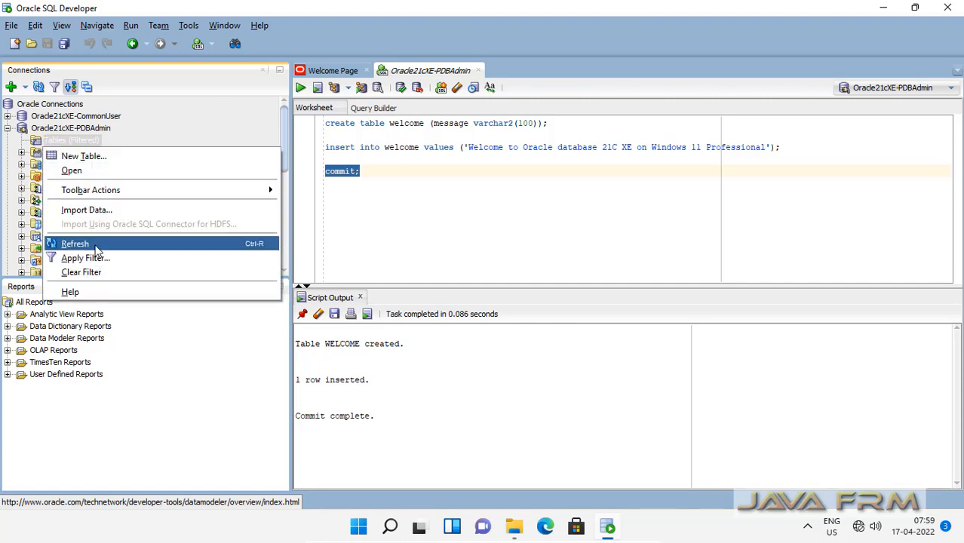
click(95, 247)
click(78, 155)
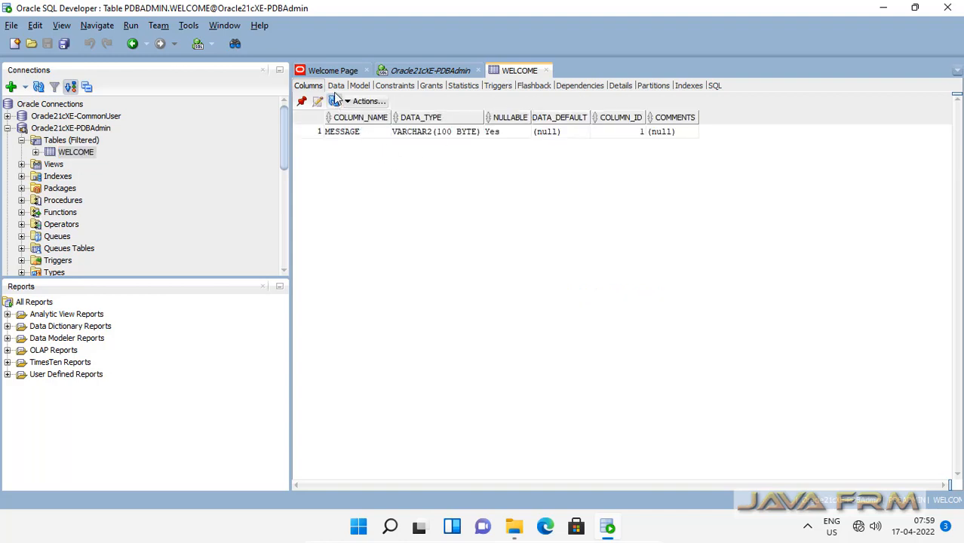
click(336, 87)
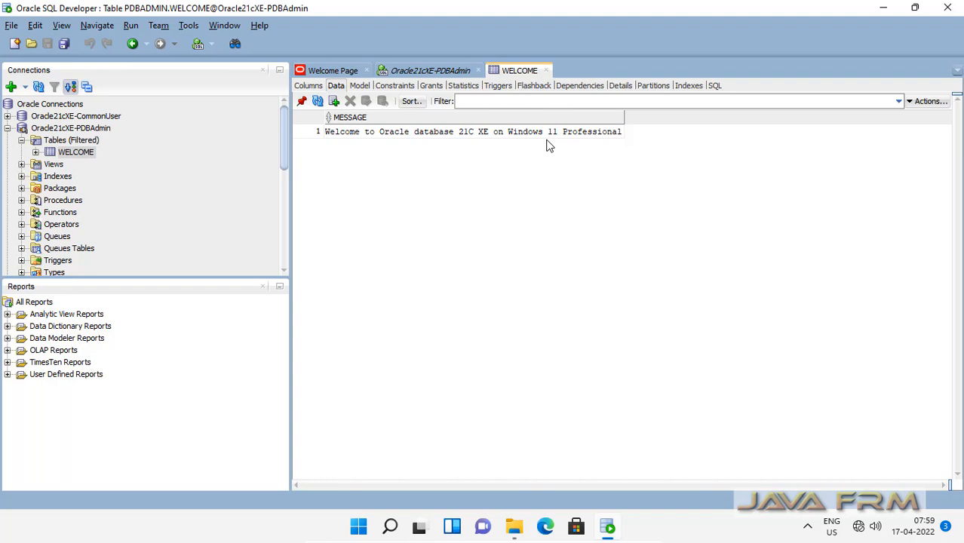
click(546, 71)
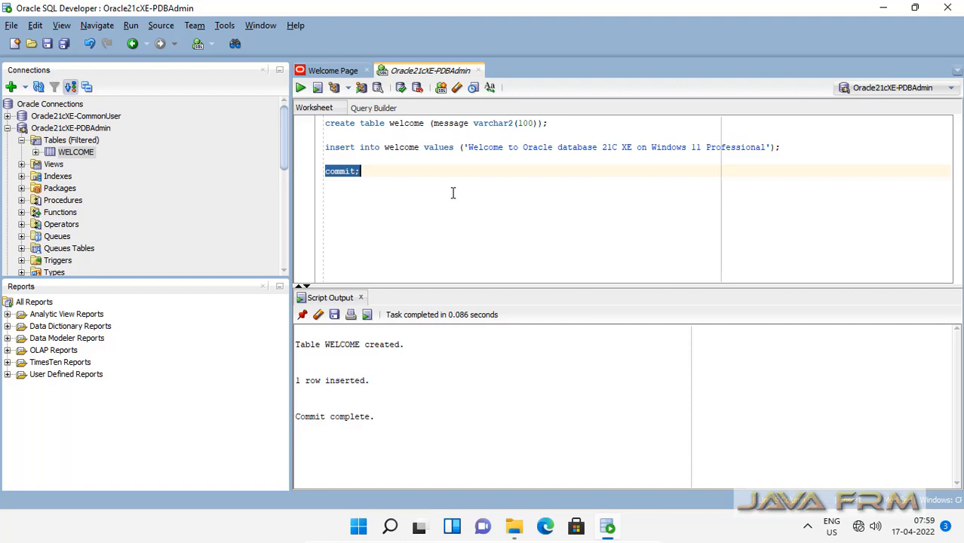
click(7, 128)
Step: Re-expand Oracle21cXE-PDBAdmin and minimize SQL Developer to reveal the C:\sqldeveloper folder
click(7, 128)
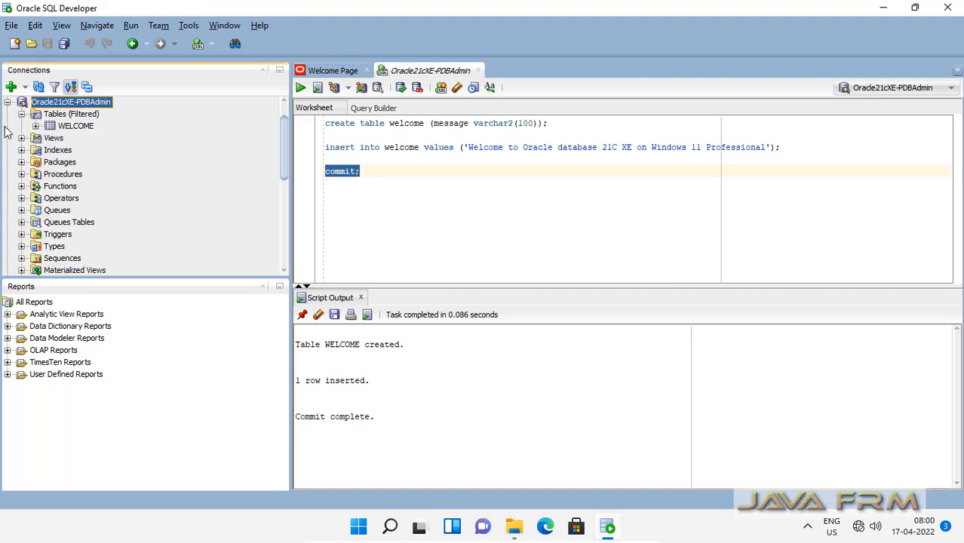
scroll(282, 171, up, 1)
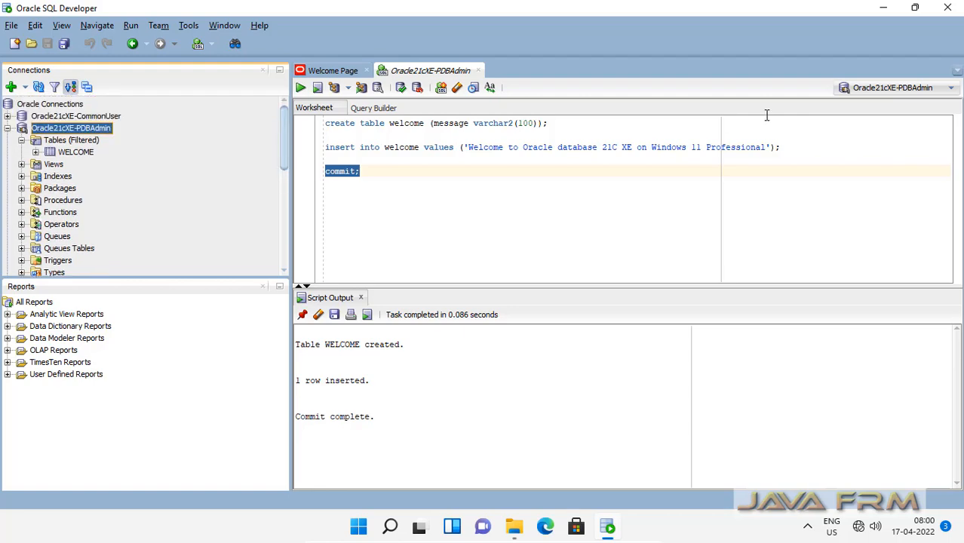
click(884, 7)
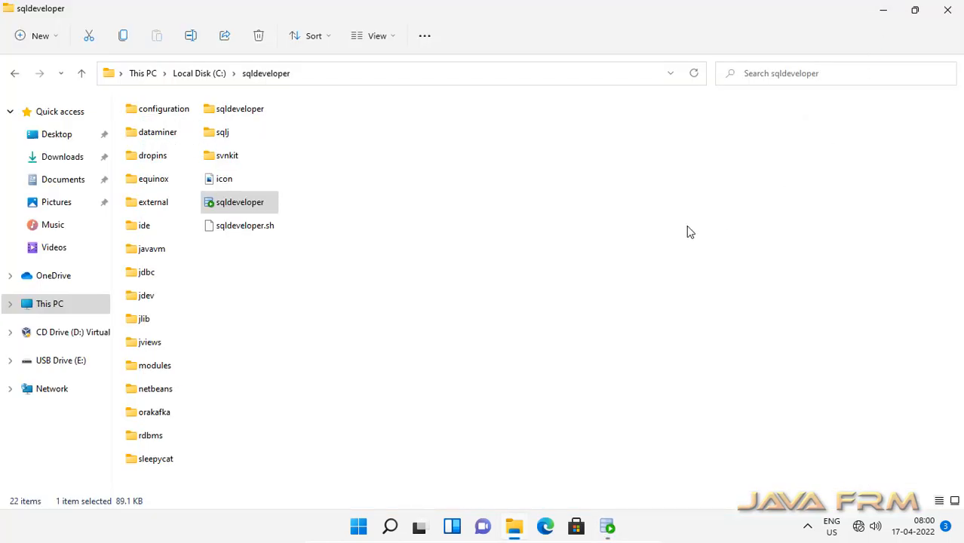
Step: Launch Oracle Instance Manager from the Start menu's full app list as administrator
click(359, 527)
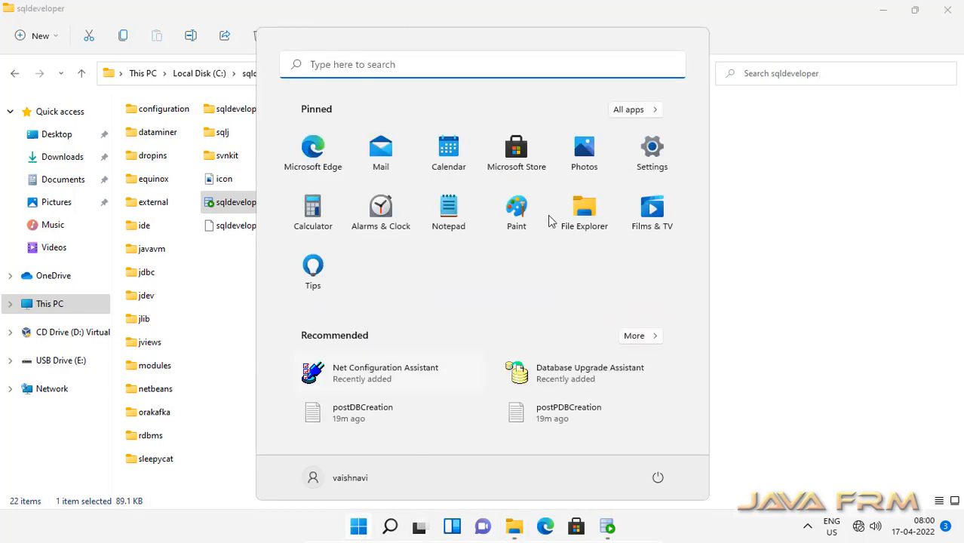
click(635, 342)
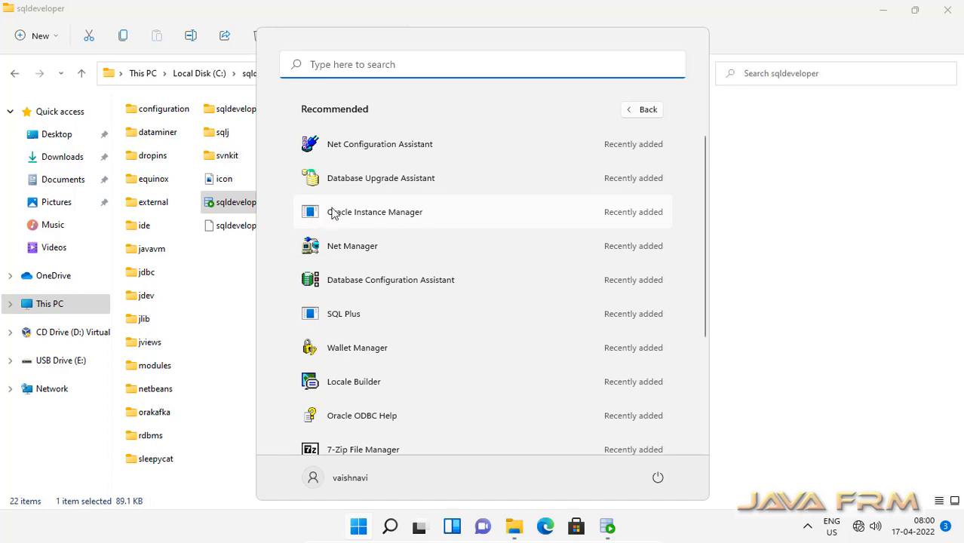
click(401, 215)
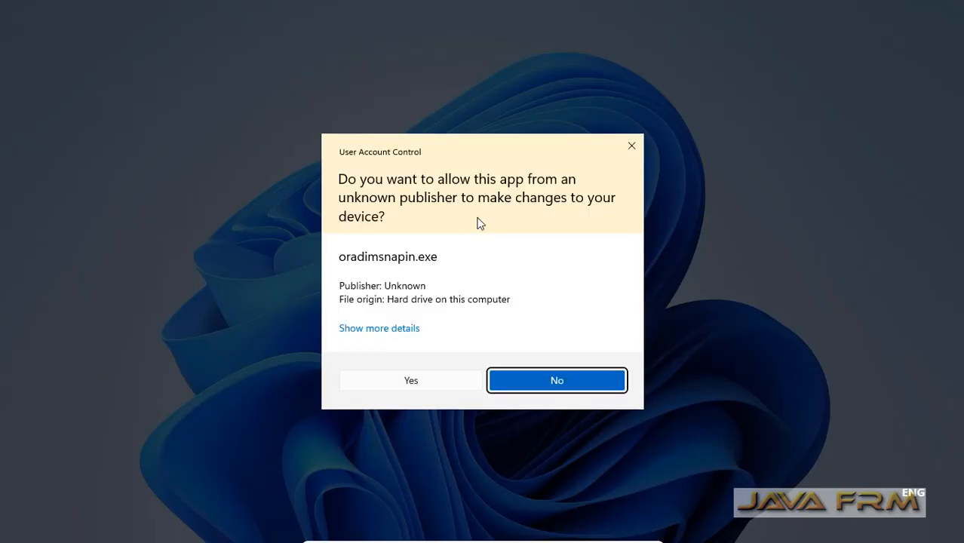
click(429, 380)
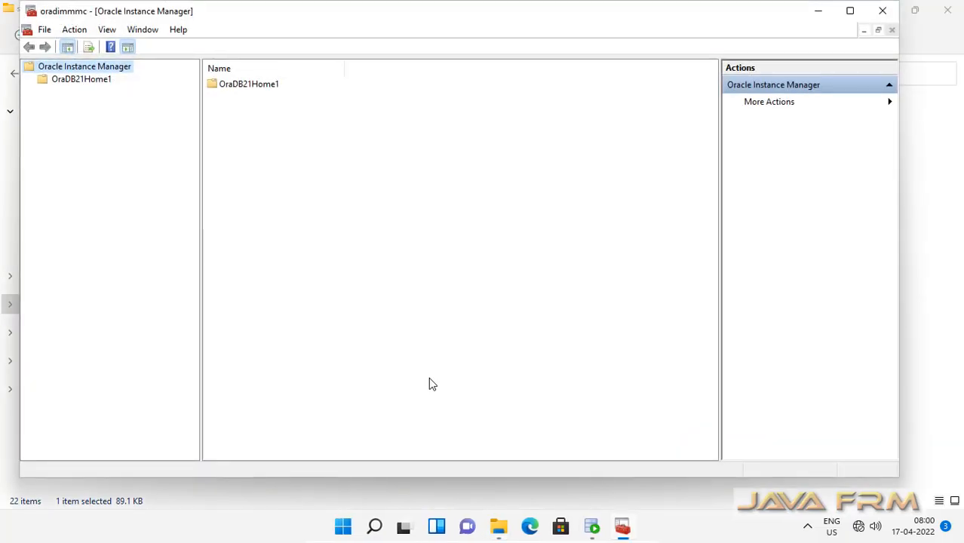
Step: Maximize Instance Manager and list OraDB21Home1's services with full names, selecting OracleServiceXE
click(850, 12)
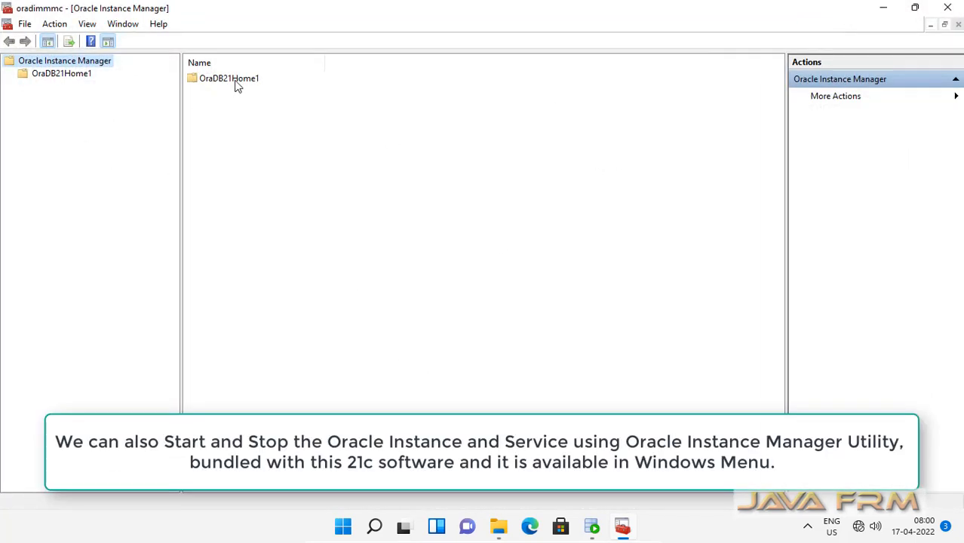
click(52, 79)
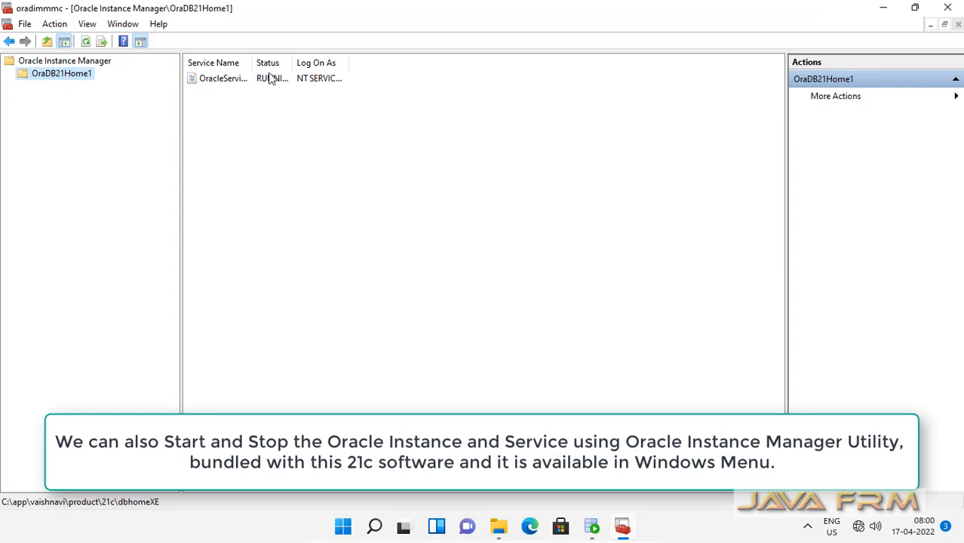
drag(255, 62, 535, 66)
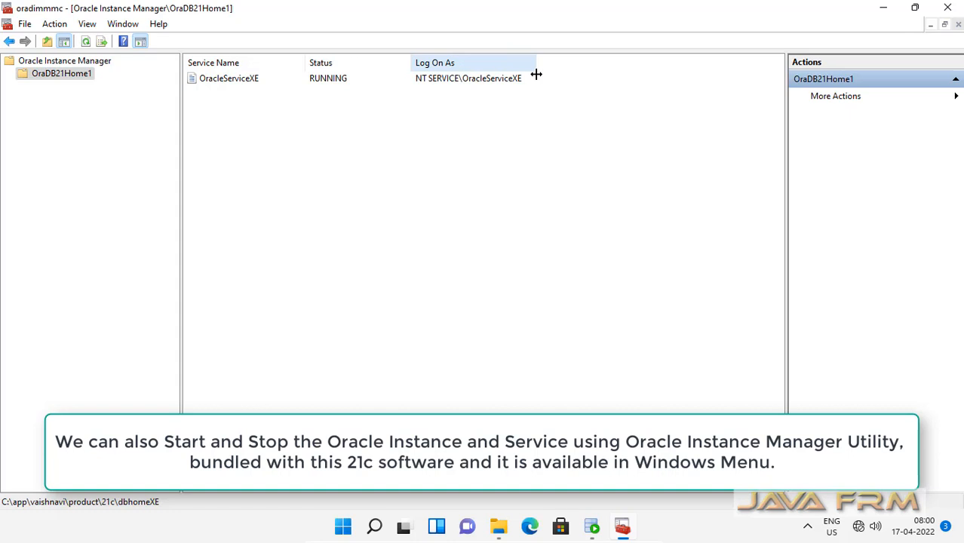
click(230, 82)
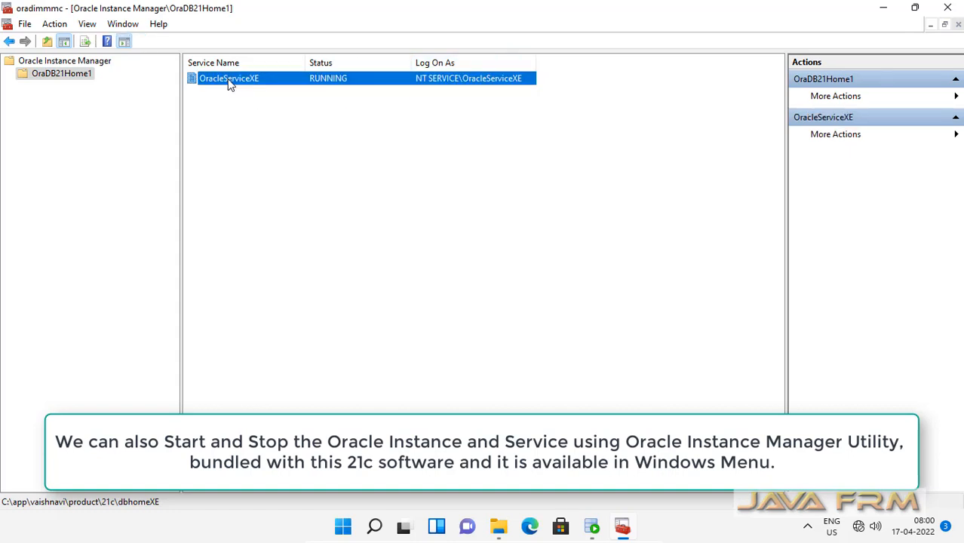
right_click(230, 84)
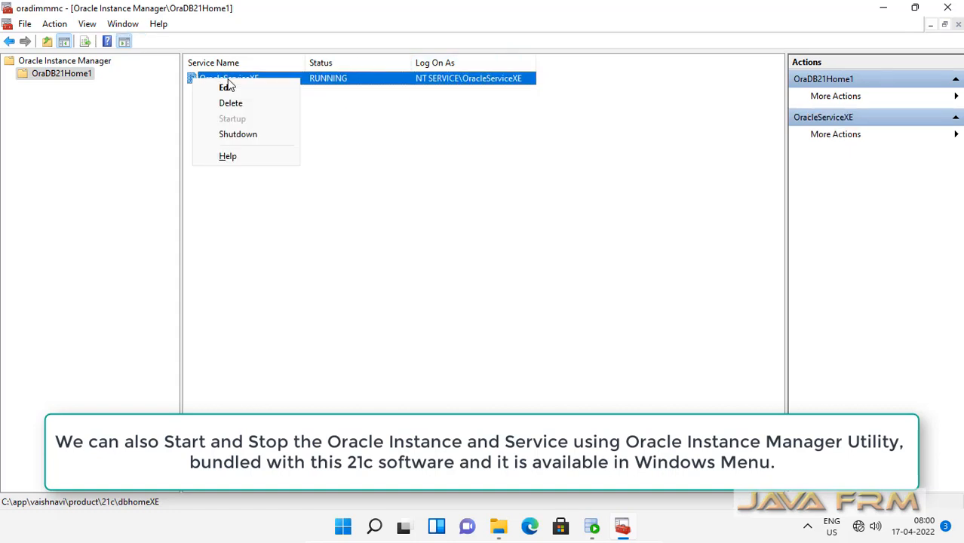
Step: Shut down OracleServiceXE immediately, stopping both service and instance using the Sys password
click(269, 137)
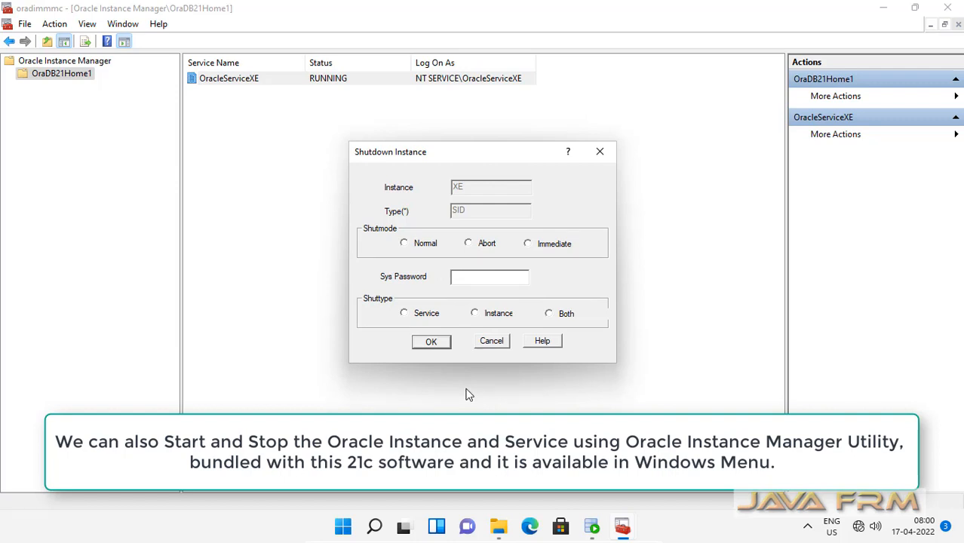
click(527, 244)
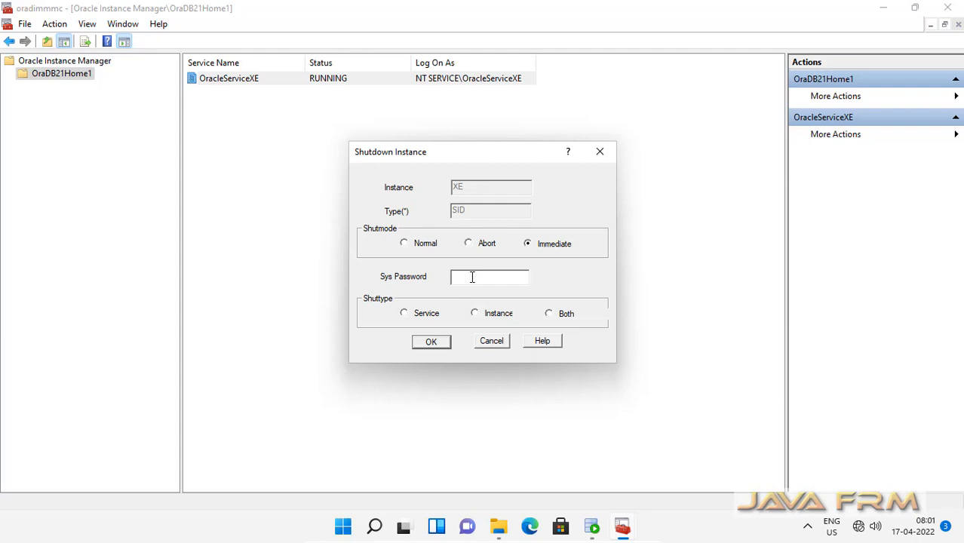
text(*****)
click(548, 314)
click(441, 345)
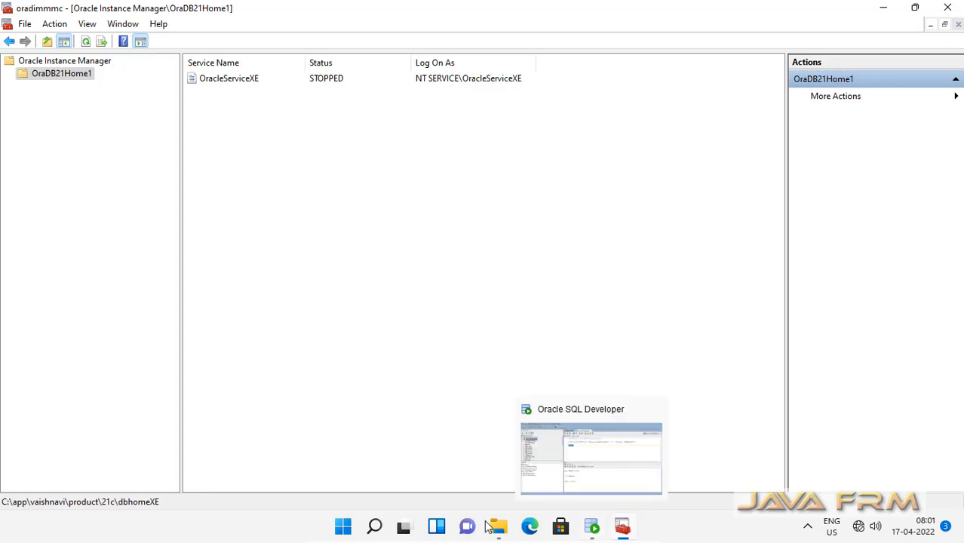
Step: Refresh PDBAdmin's Tables (Filtered) list, dismiss the IO Error 17002, and return to Instance Manager
click(591, 528)
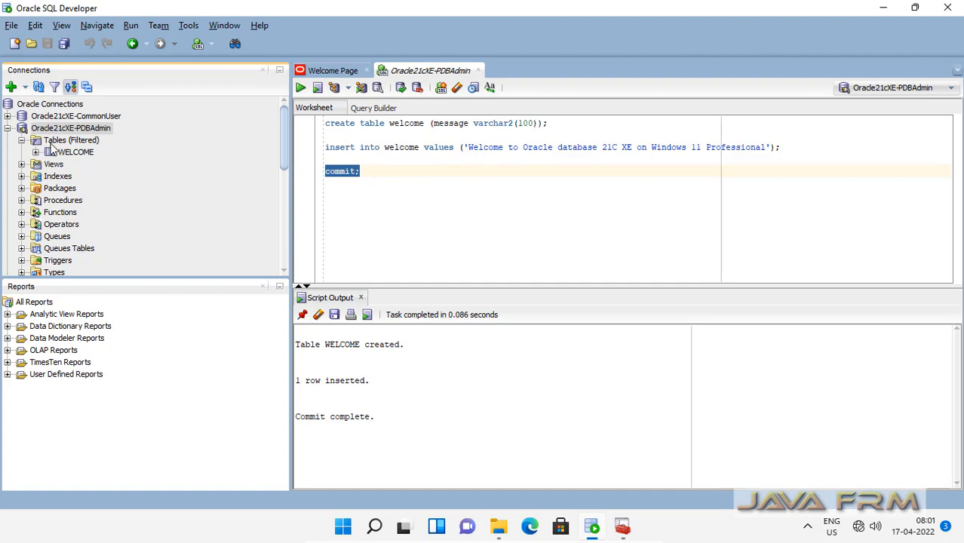
click(56, 142)
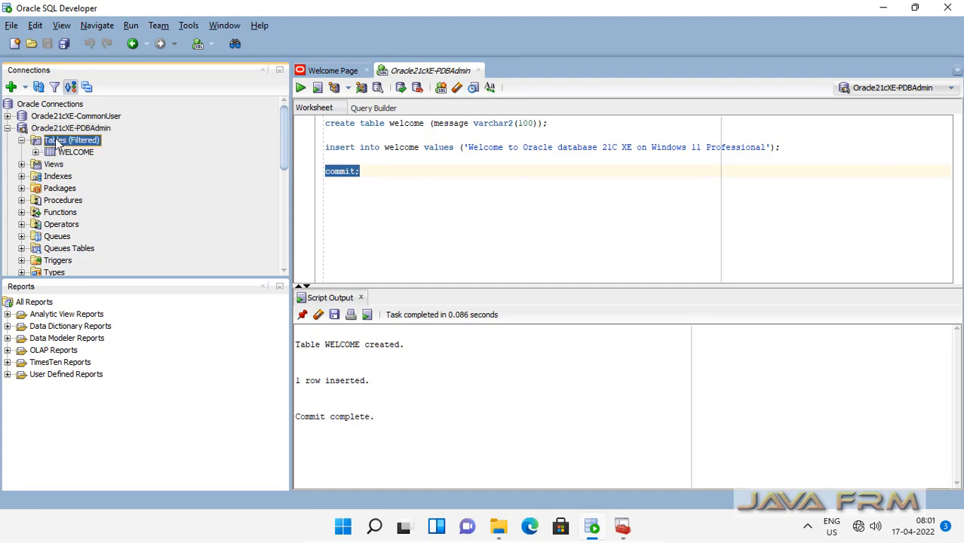
right_click(57, 142)
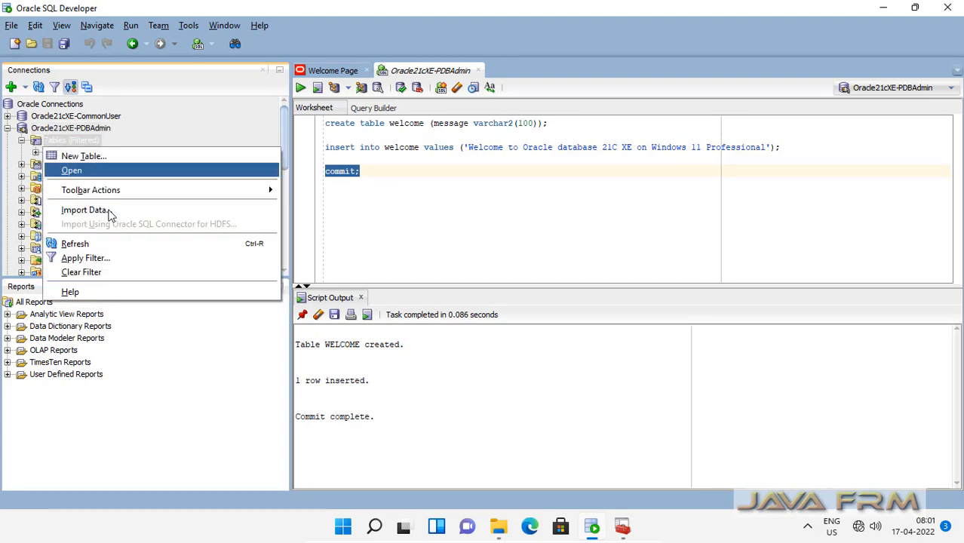
click(98, 244)
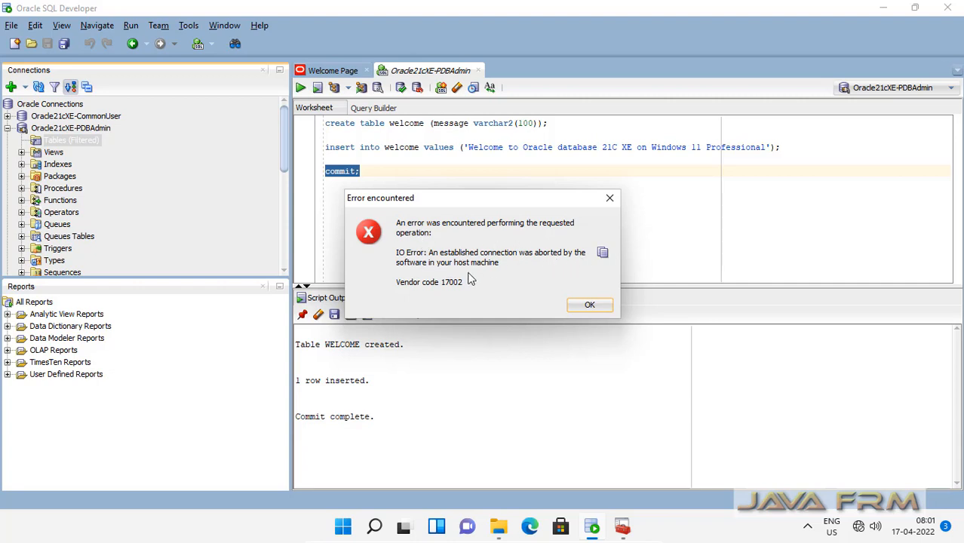
click(593, 305)
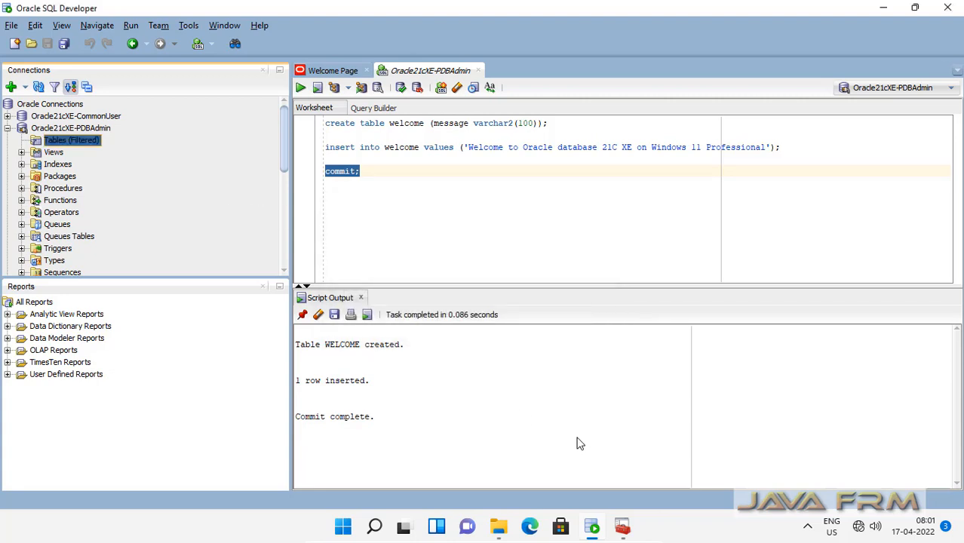
click(622, 525)
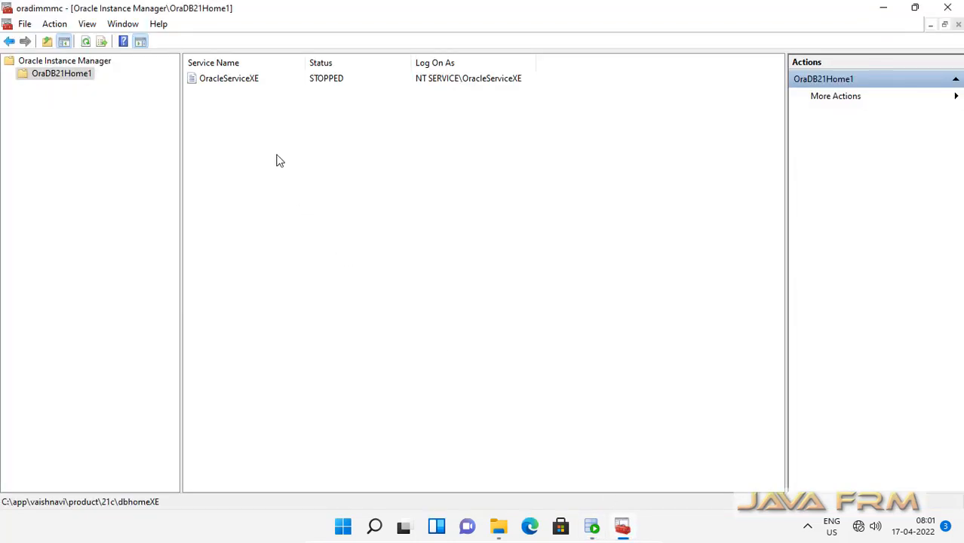
Step: Start up OracleServiceXE with Start Type Both using the sys password, so it reads RUNNING
click(236, 81)
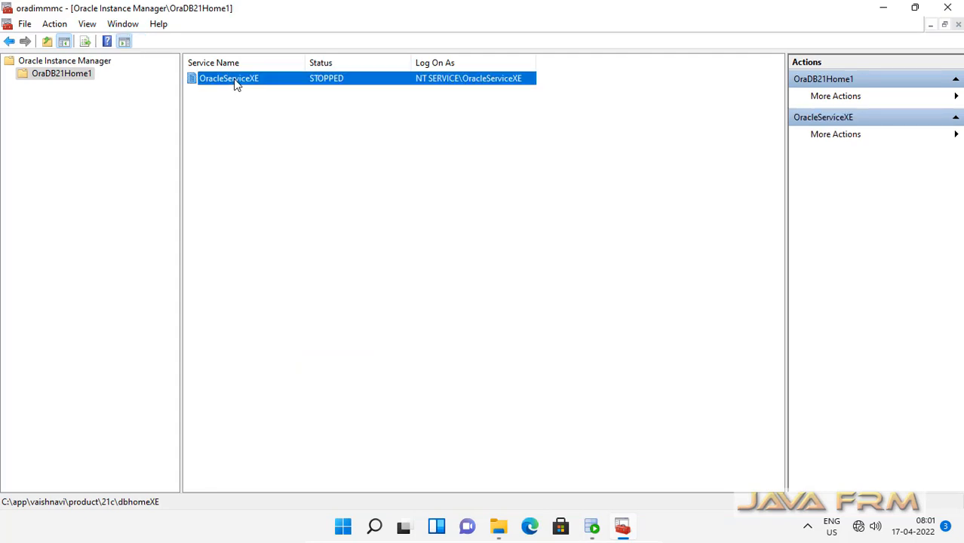
right_click(236, 84)
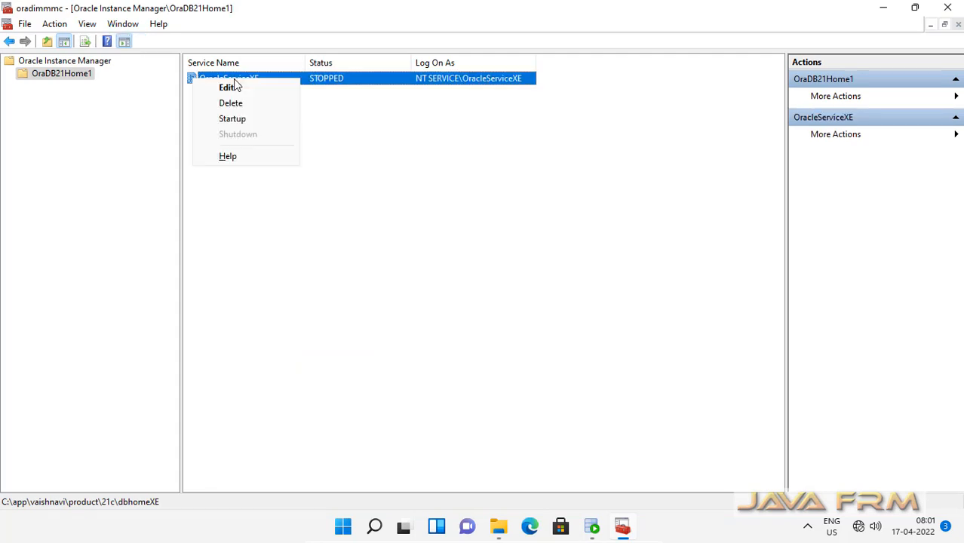
click(249, 120)
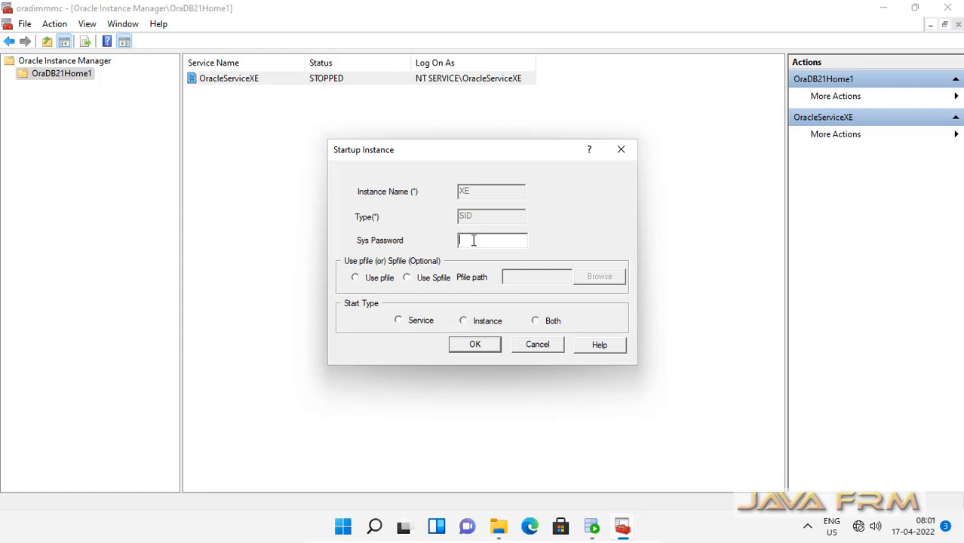
text(***)
click(536, 321)
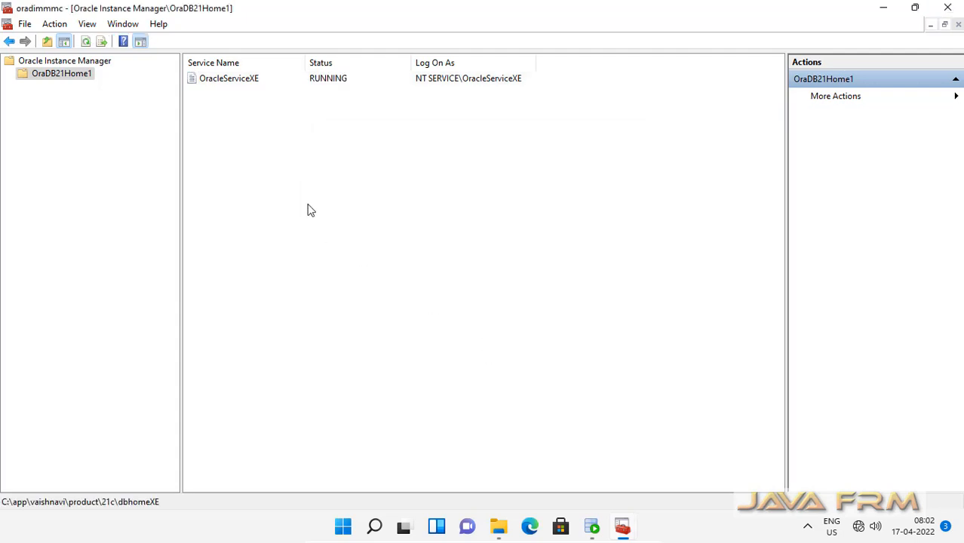
click(240, 84)
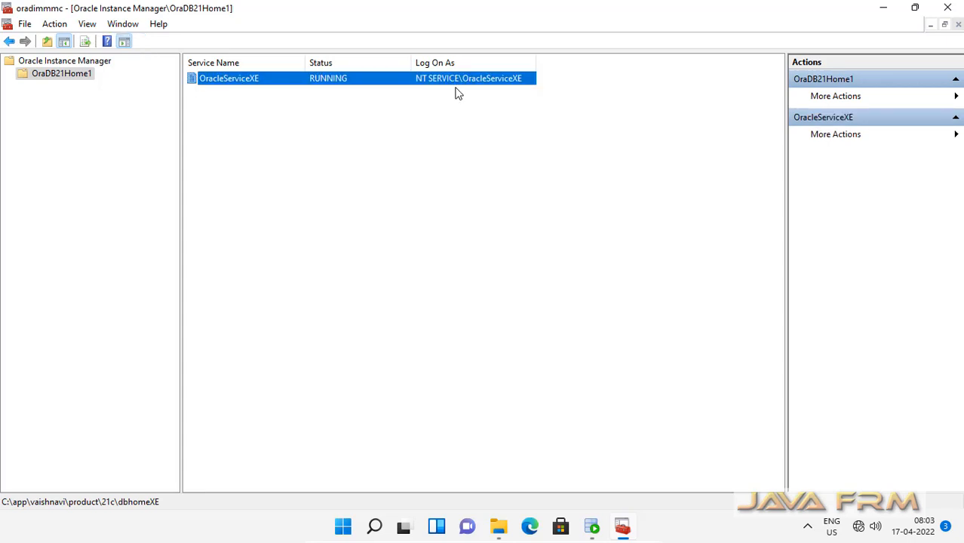
Step: Refresh Tables, acknowledge the Closed Connection error, and close the PDBAdmin worksheet without saving
click(592, 528)
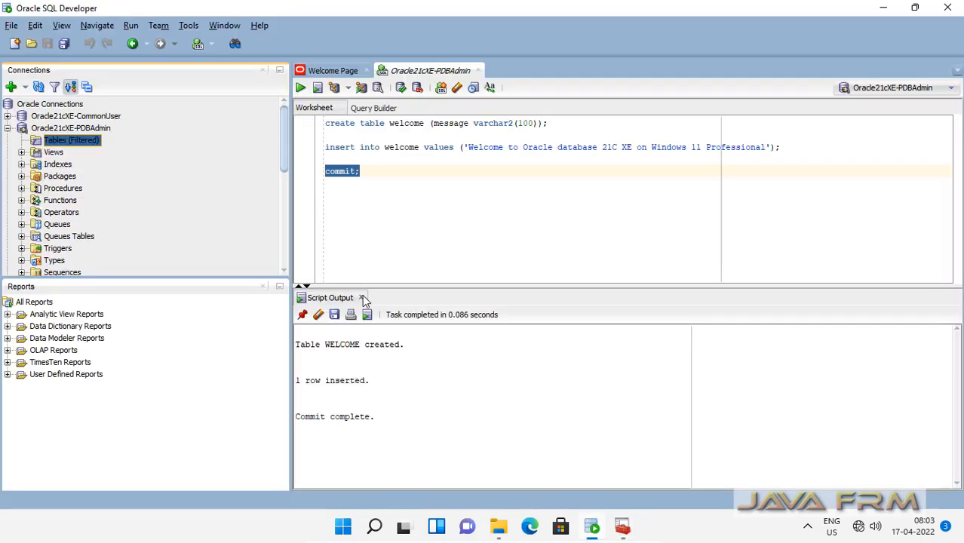
right_click(76, 145)
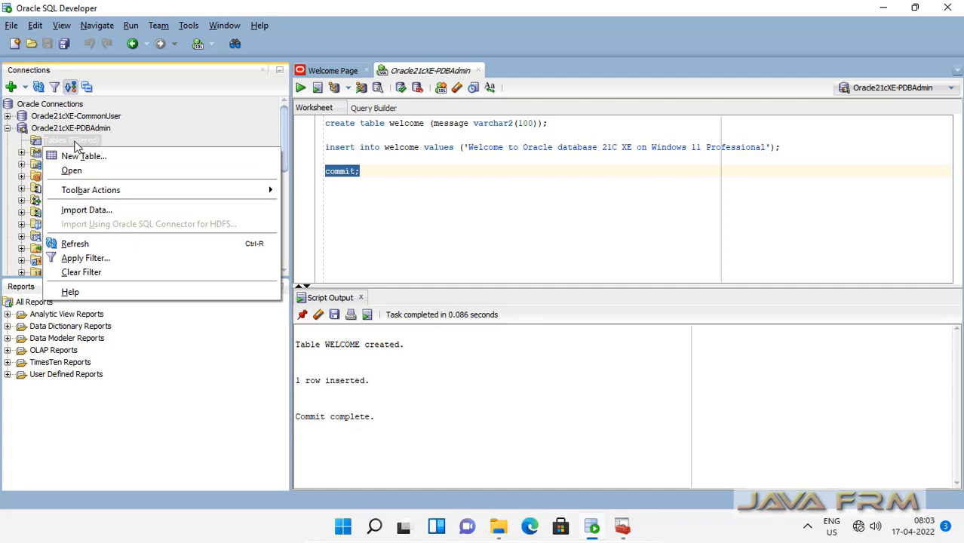
click(83, 244)
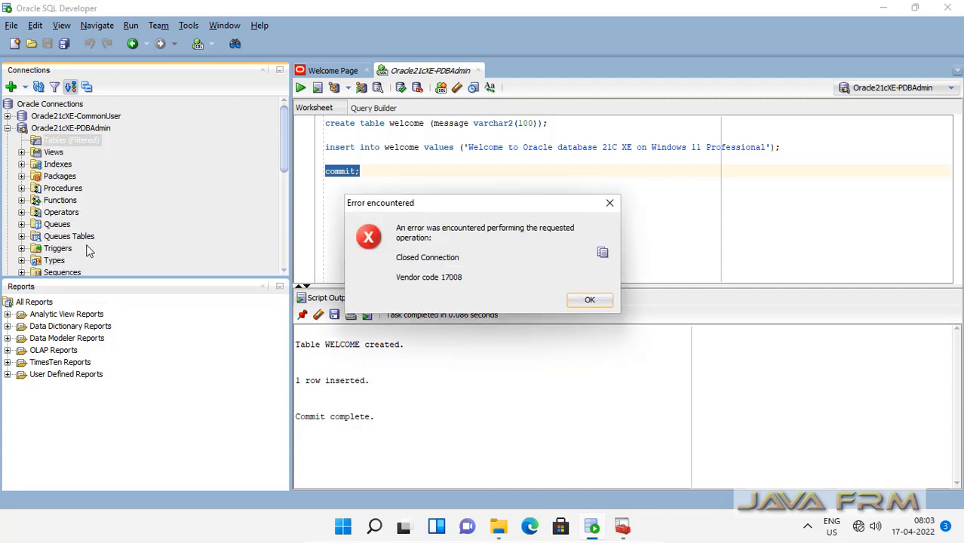
click(588, 301)
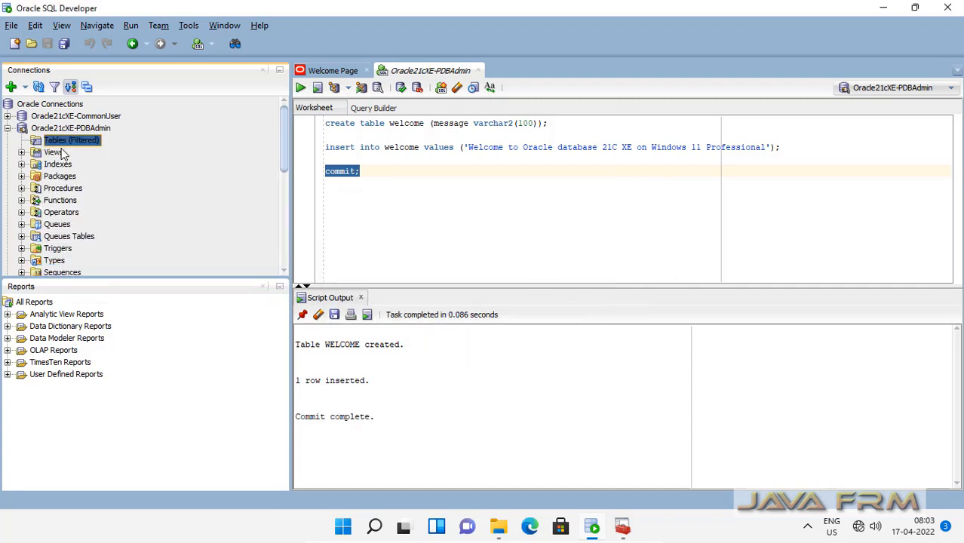
click(478, 71)
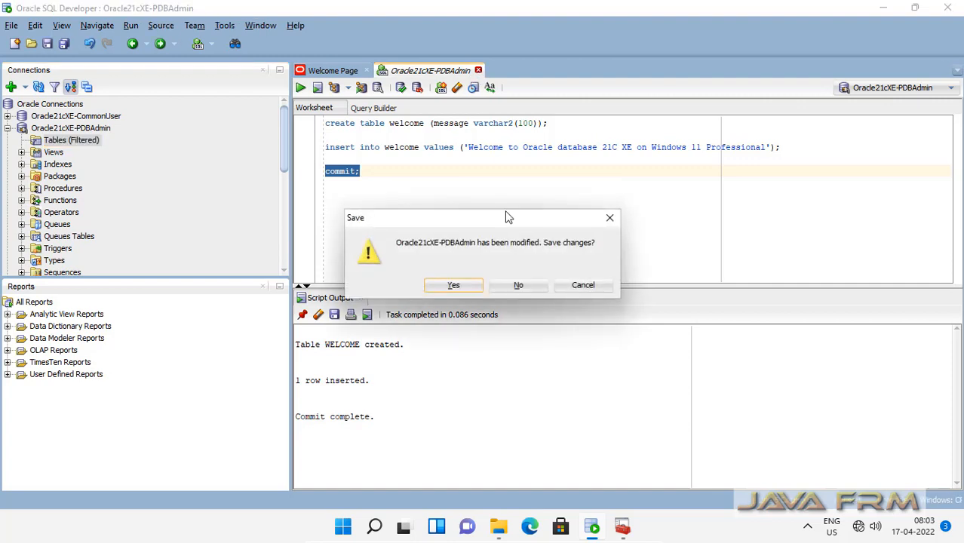
click(517, 286)
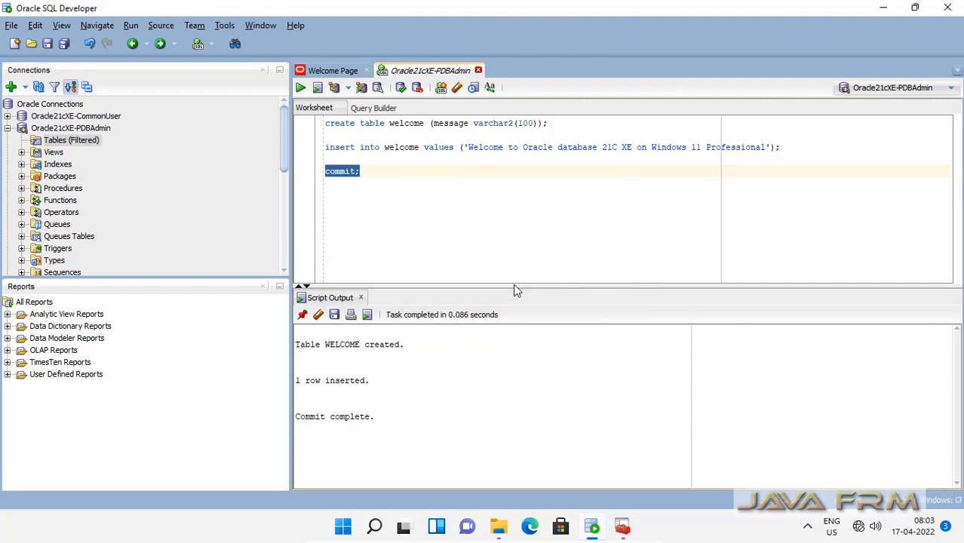
Step: Disconnect the stale Oracle21cXE-PDBAdmin connection and start connecting it again
click(7, 128)
click(65, 129)
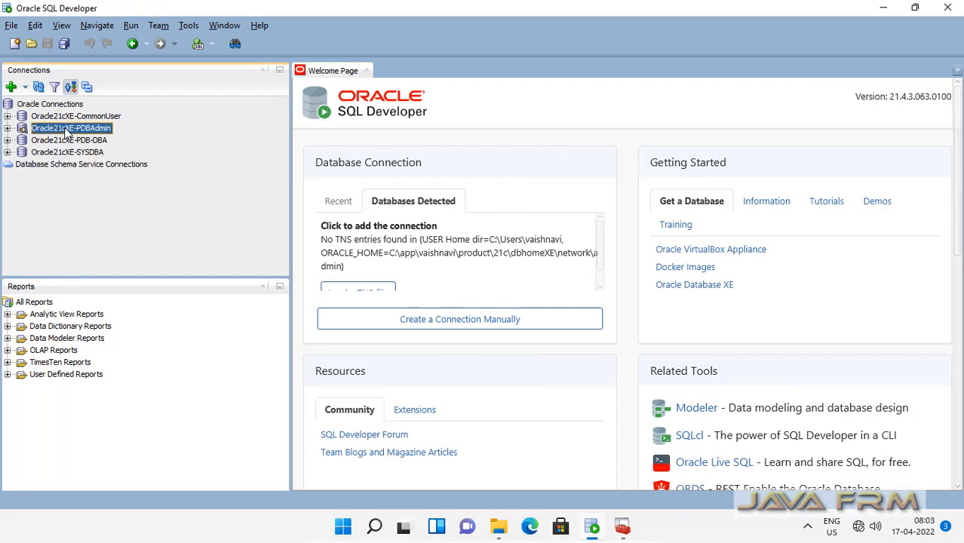
right_click(67, 128)
click(78, 135)
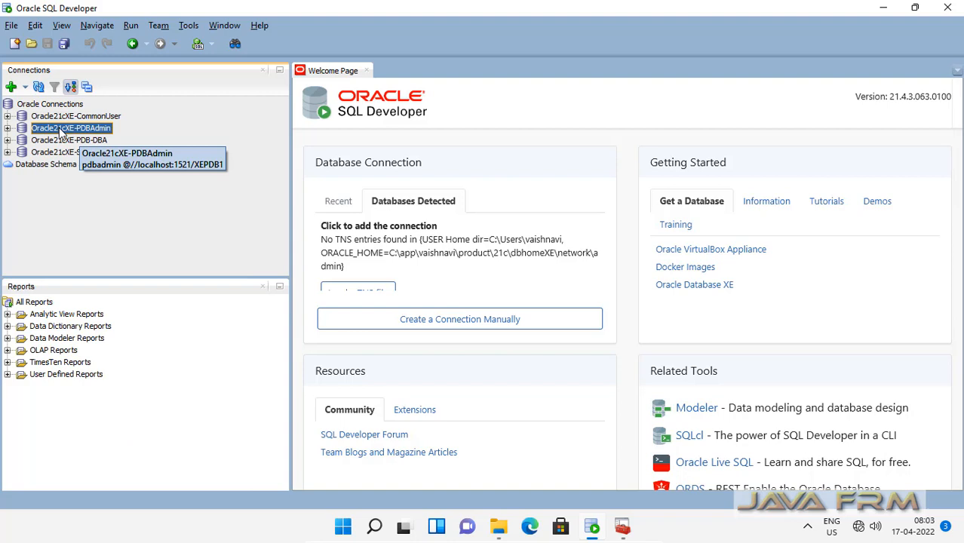
right_click(62, 130)
click(89, 120)
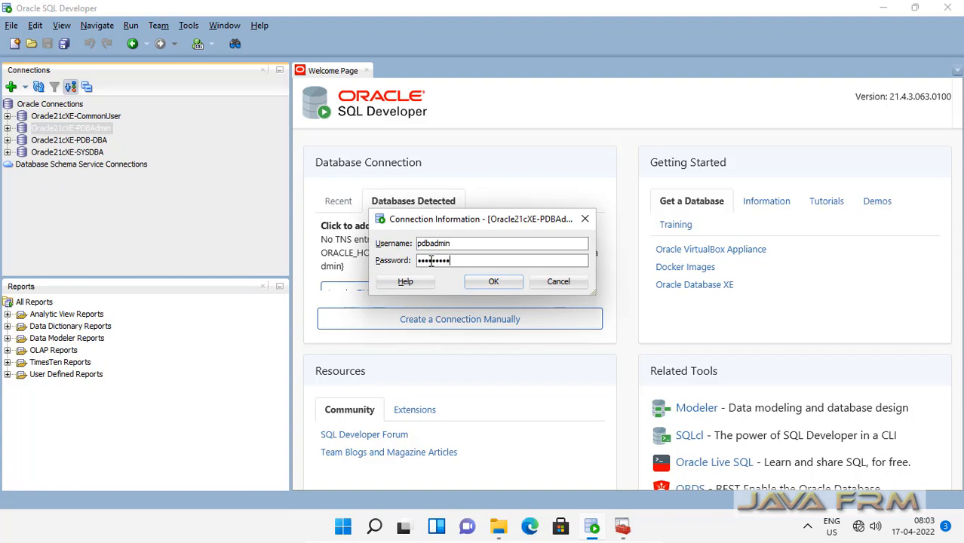
Step: Log in to PDBAdmin and view the WELCOME table's Data rows
click(487, 281)
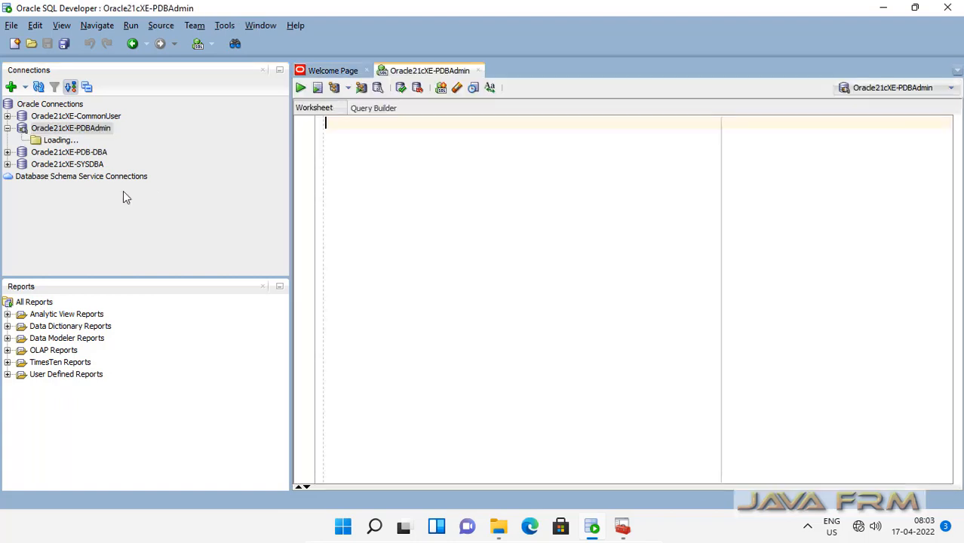
click(21, 142)
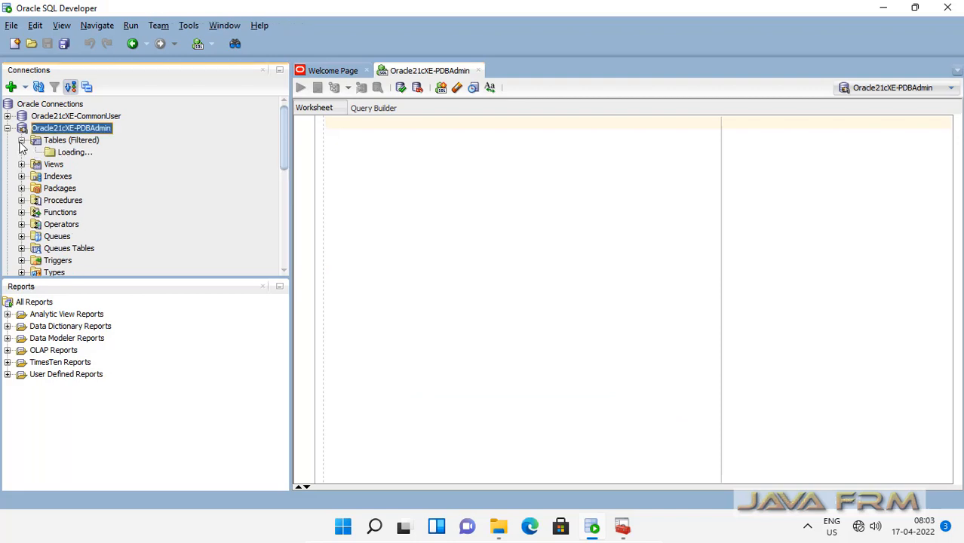
click(75, 154)
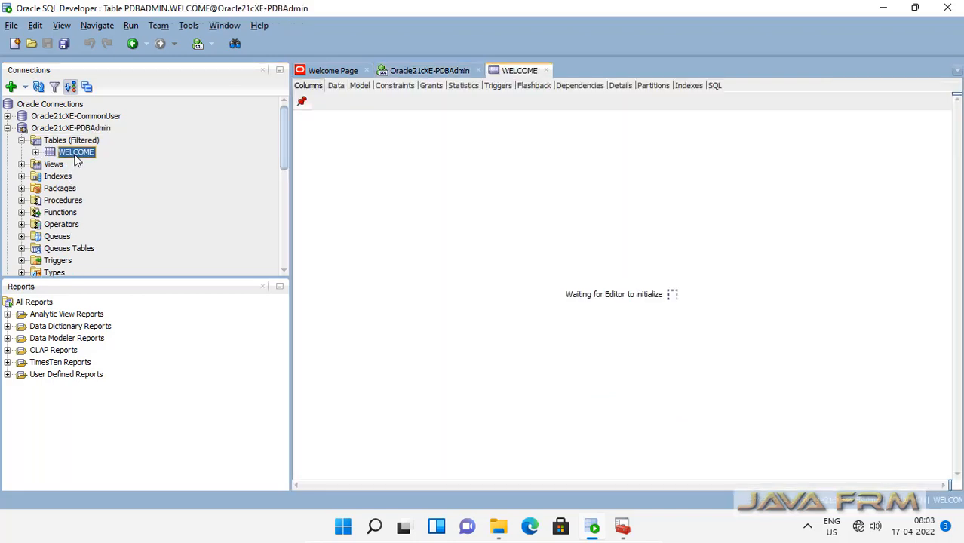
click(336, 85)
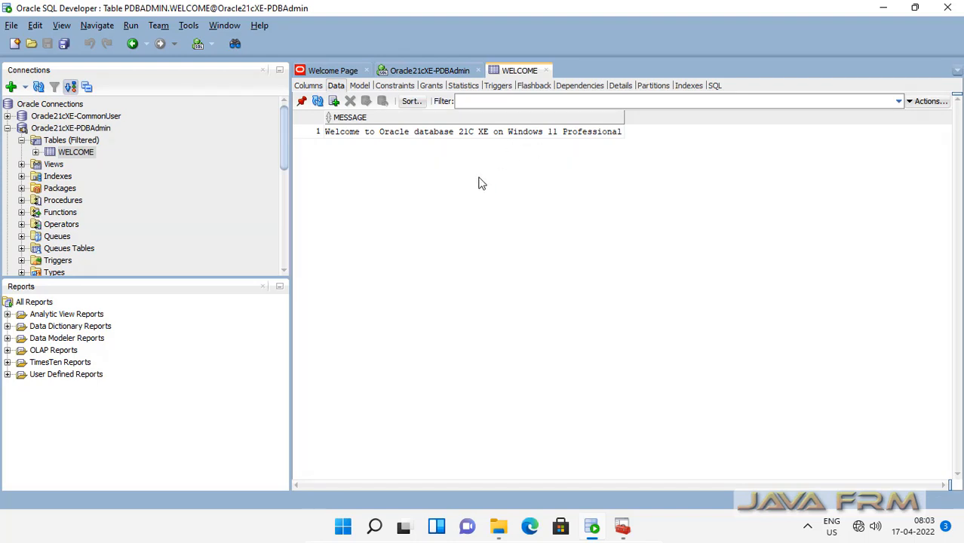
Step: Close the WELCOME and worksheet tabs, disconnect Oracle21cXE-PDBAdmin, and return to Instance Manager
click(545, 70)
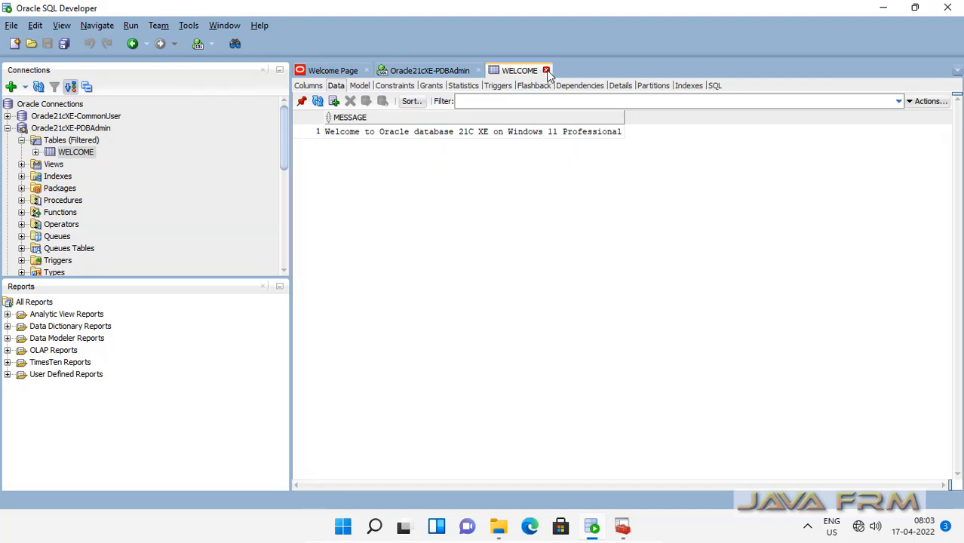
click(479, 70)
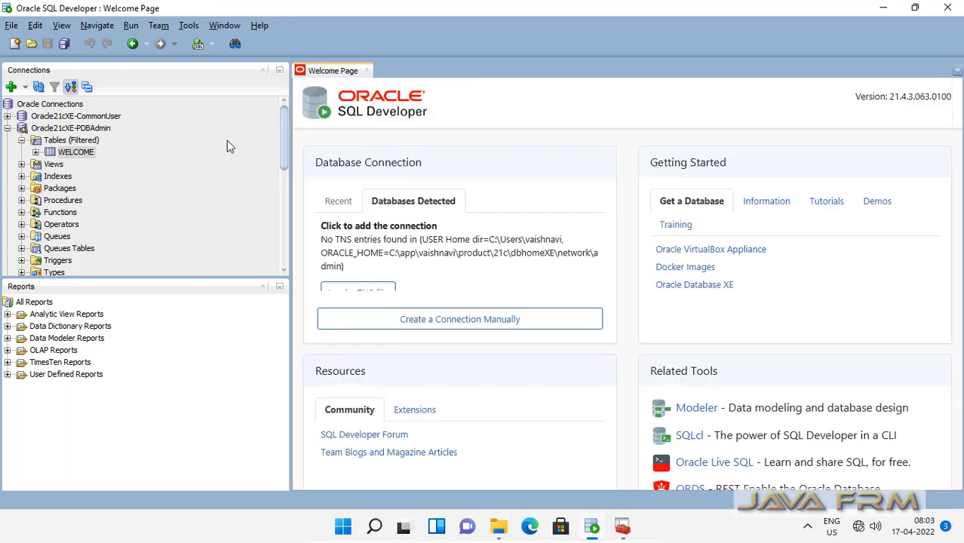
click(21, 140)
click(65, 130)
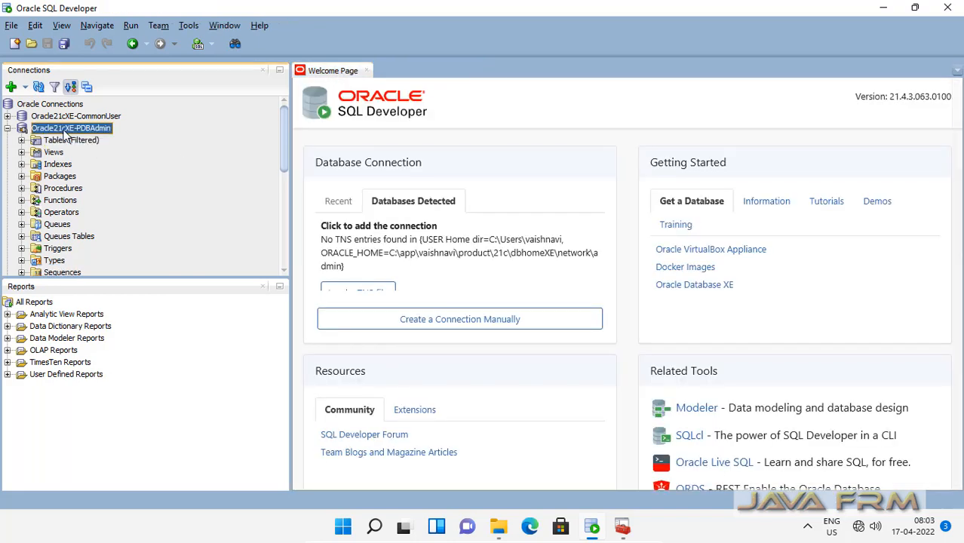
right_click(64, 135)
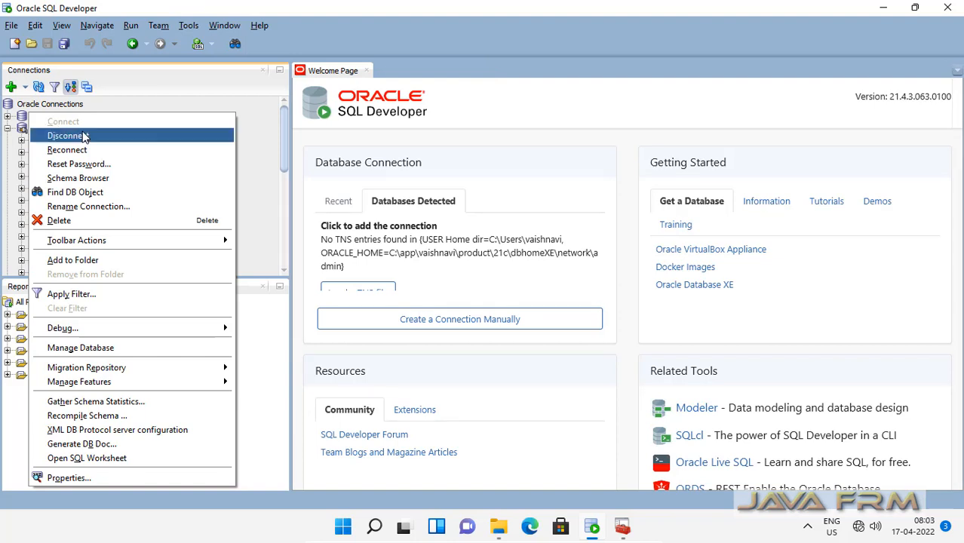
click(102, 138)
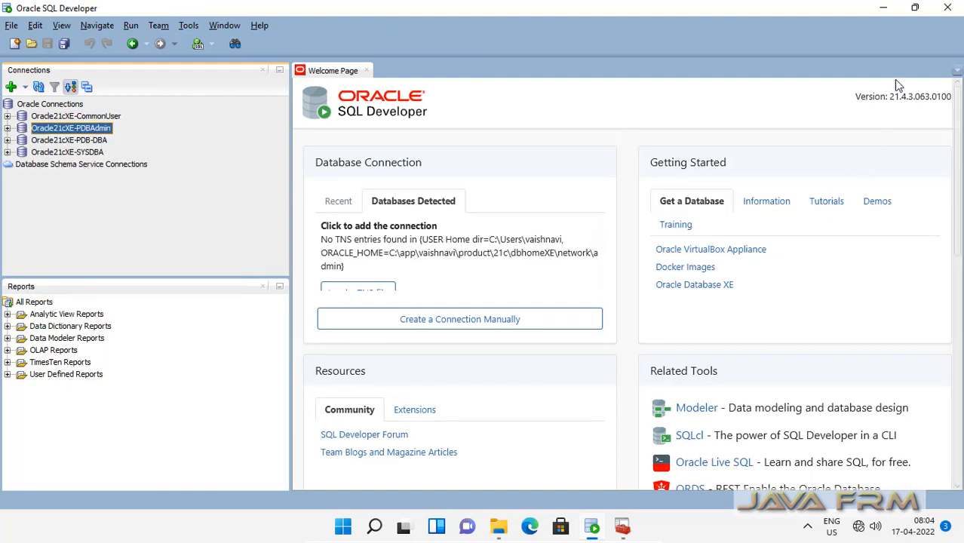
click(621, 528)
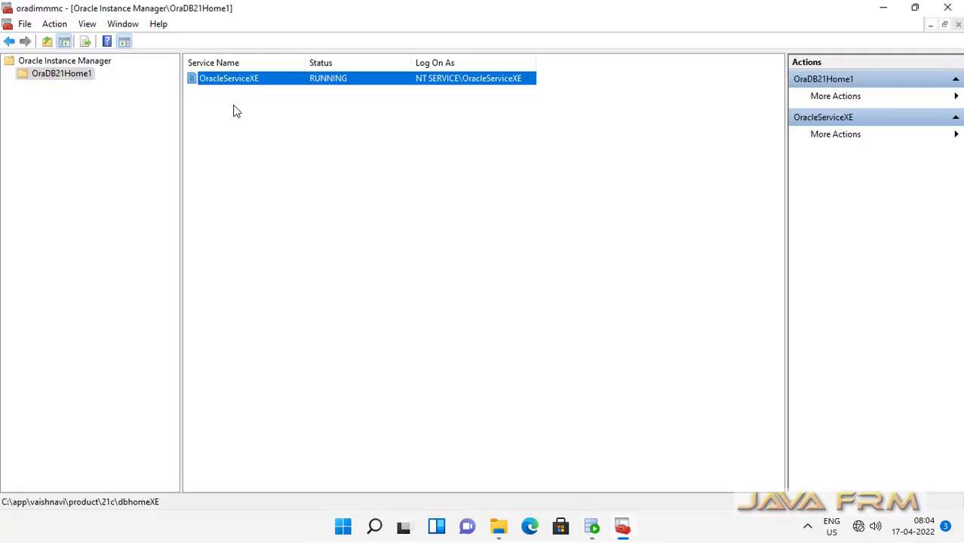
Step: Close Instance Manager, minimize SQL Developer, and open the Oracle homes folder from Start's Recommended list
click(948, 9)
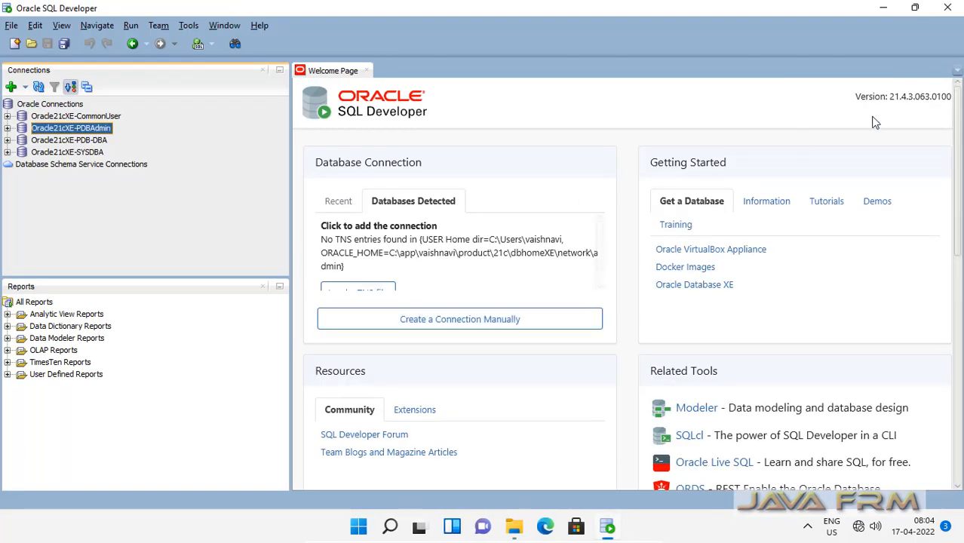
click(884, 13)
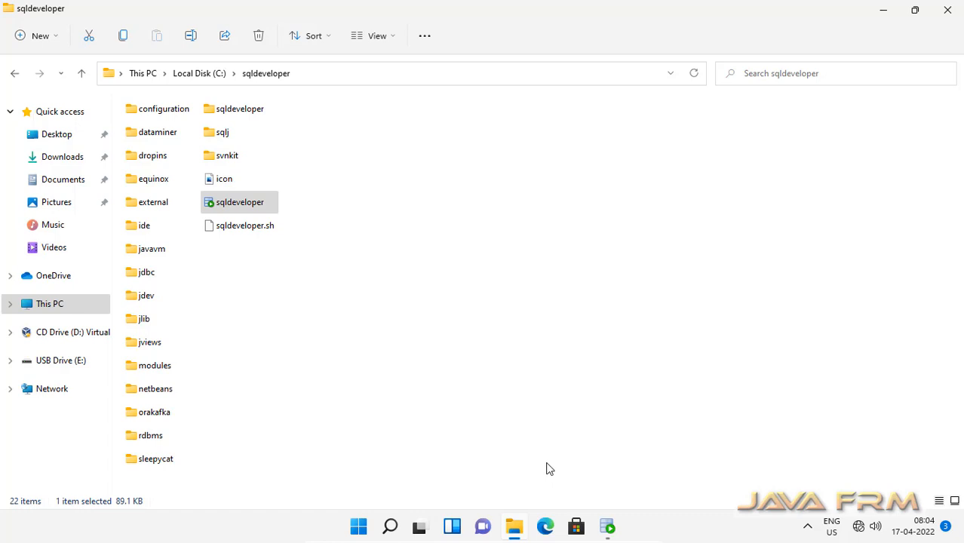
click(358, 528)
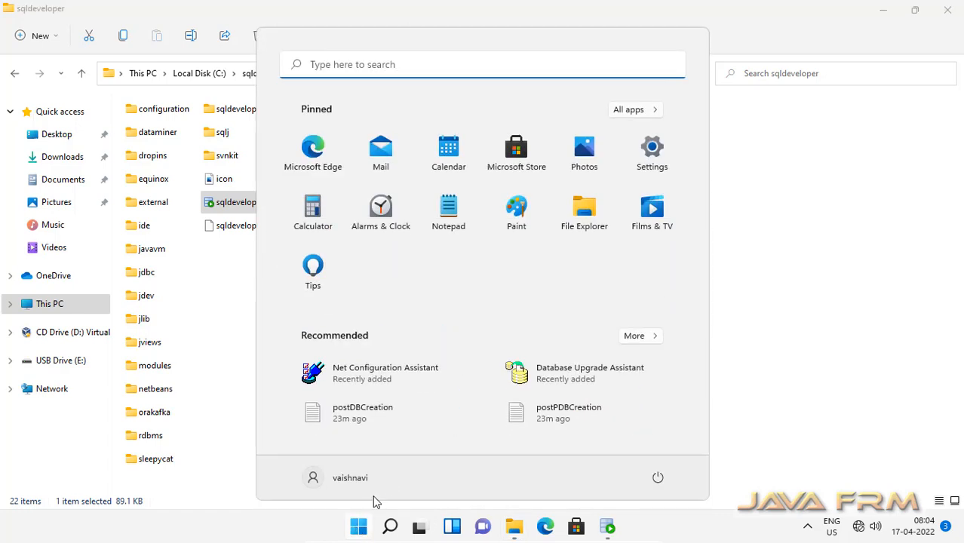
click(633, 337)
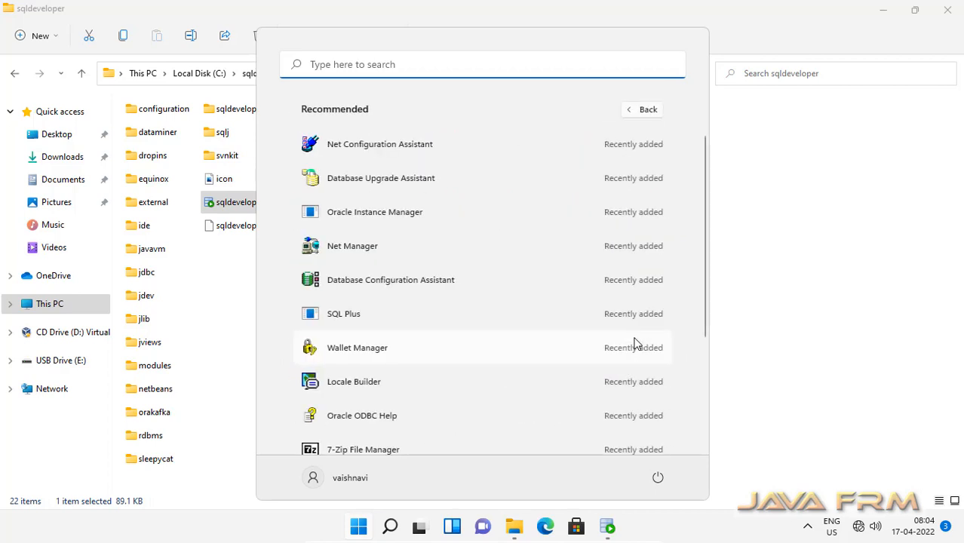
scroll(460, 380, down, 5)
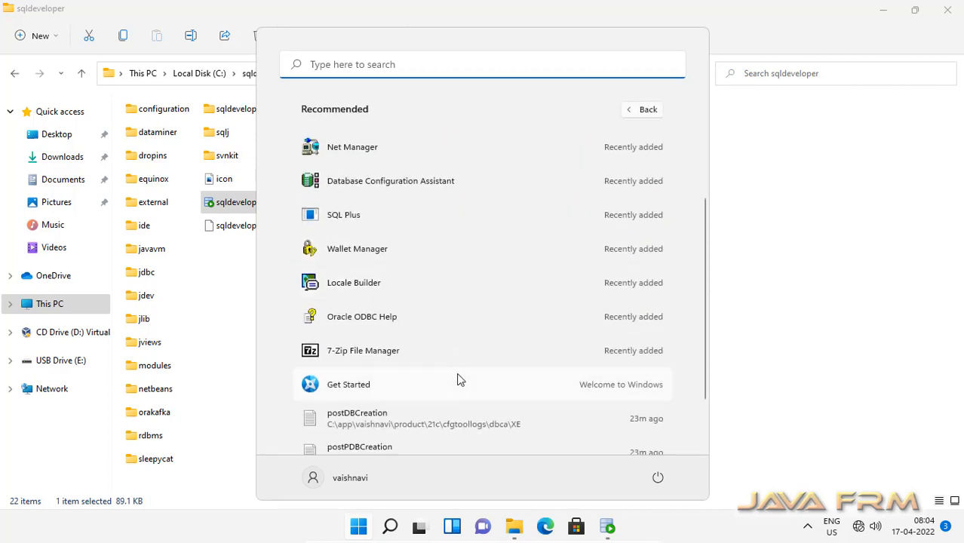
click(456, 377)
Step: Navigate into OraDB21Home1\network\admin, check its full path, and select listener.ora
double_click(181, 125)
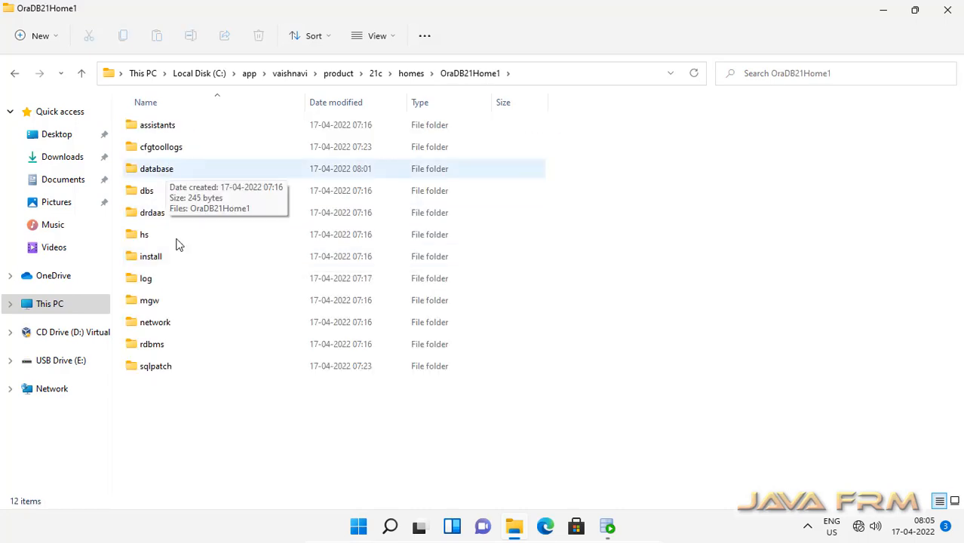
double_click(160, 328)
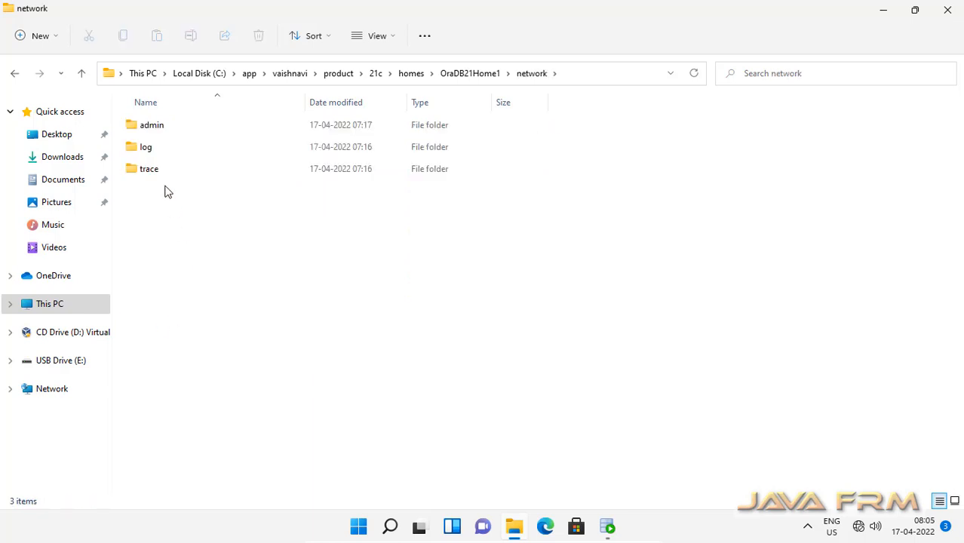
double_click(153, 126)
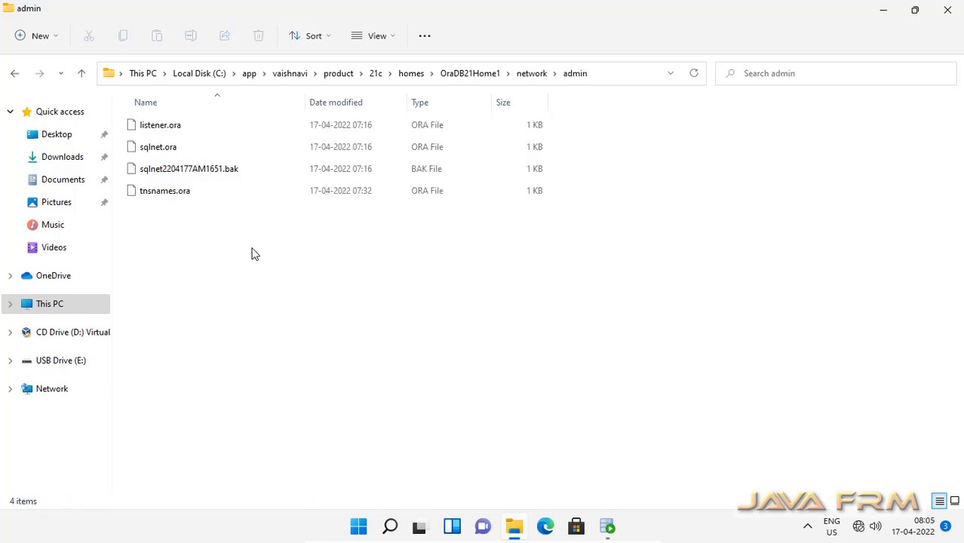
click(617, 79)
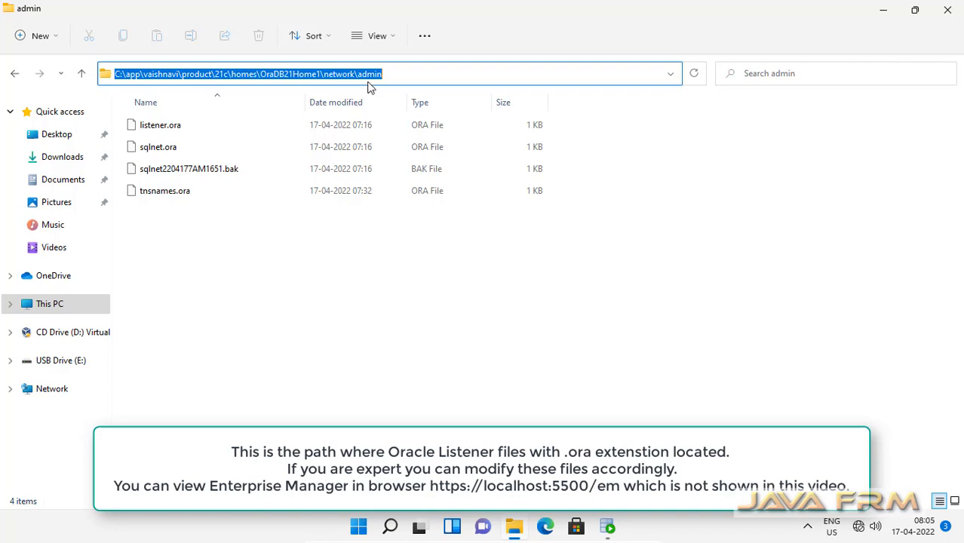
click(367, 284)
click(167, 132)
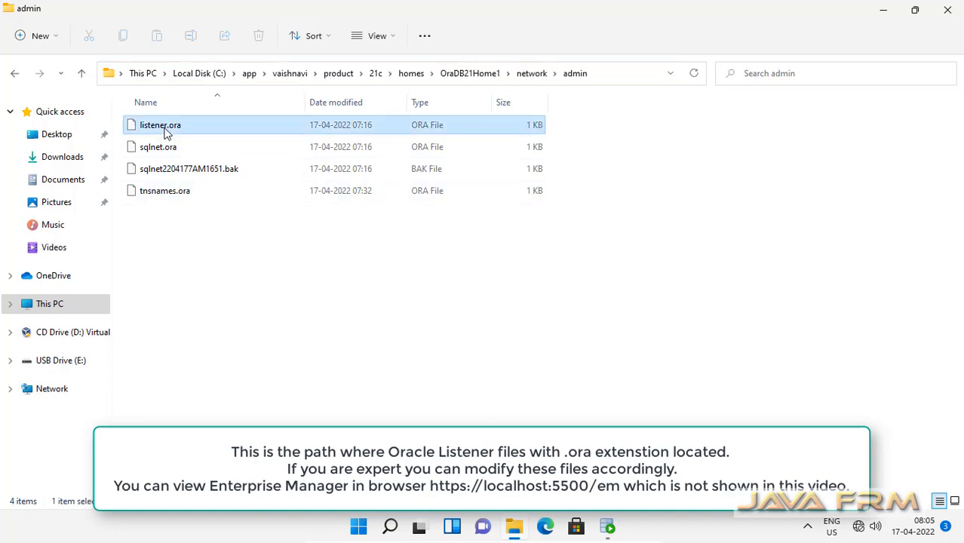
Step: Open listener.ora in Notepad, maximize it, highlight DEFAULT_SERVICE_LISTENER = XE, then close it
right_click(167, 132)
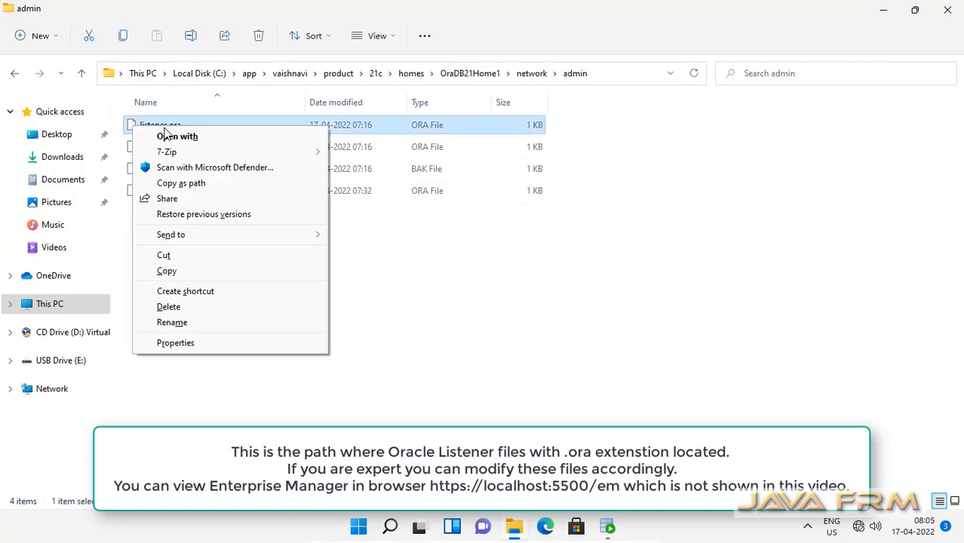
click(224, 139)
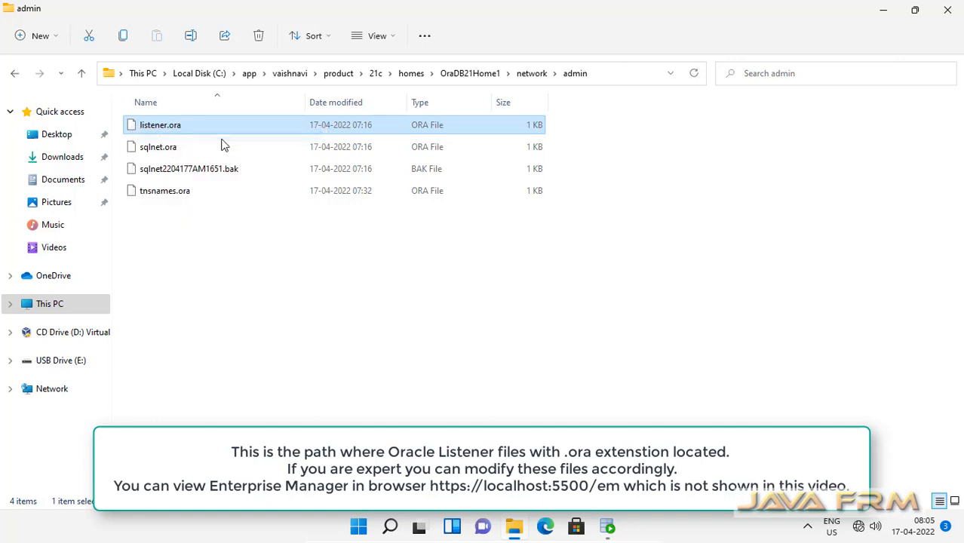
click(390, 225)
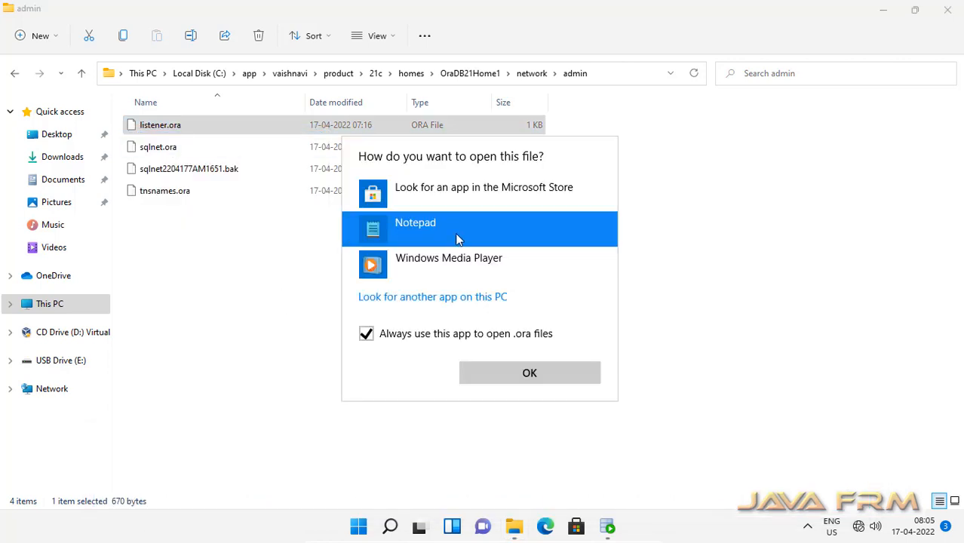
click(537, 376)
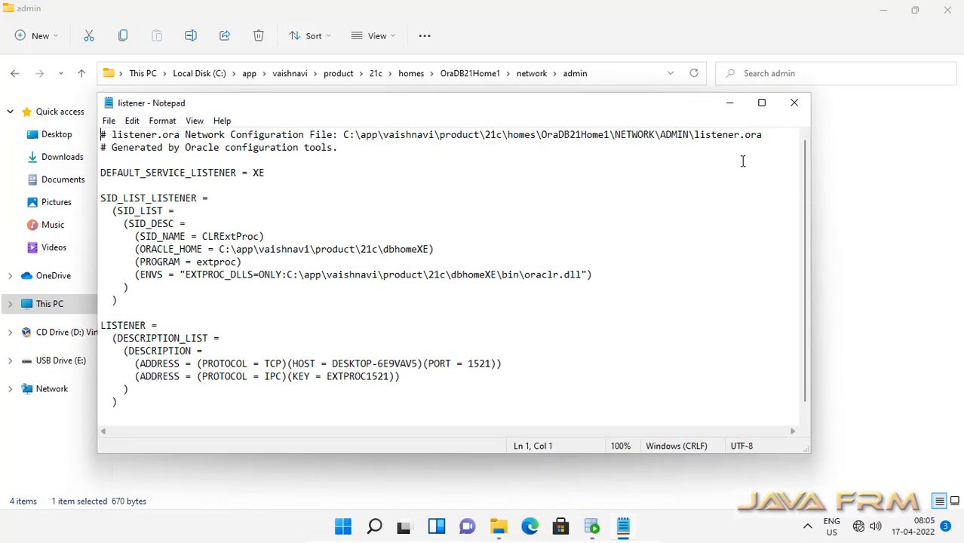
click(761, 103)
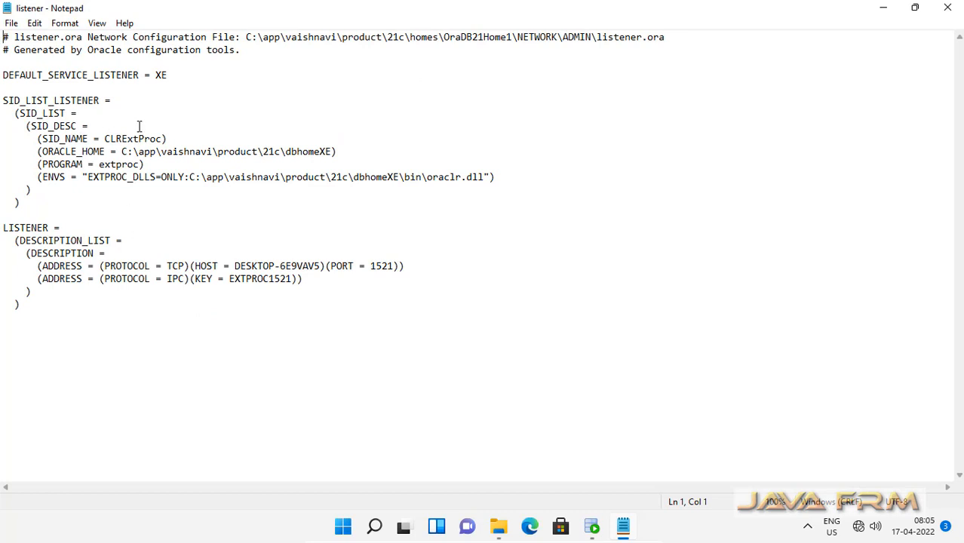
drag(4, 75, 191, 76)
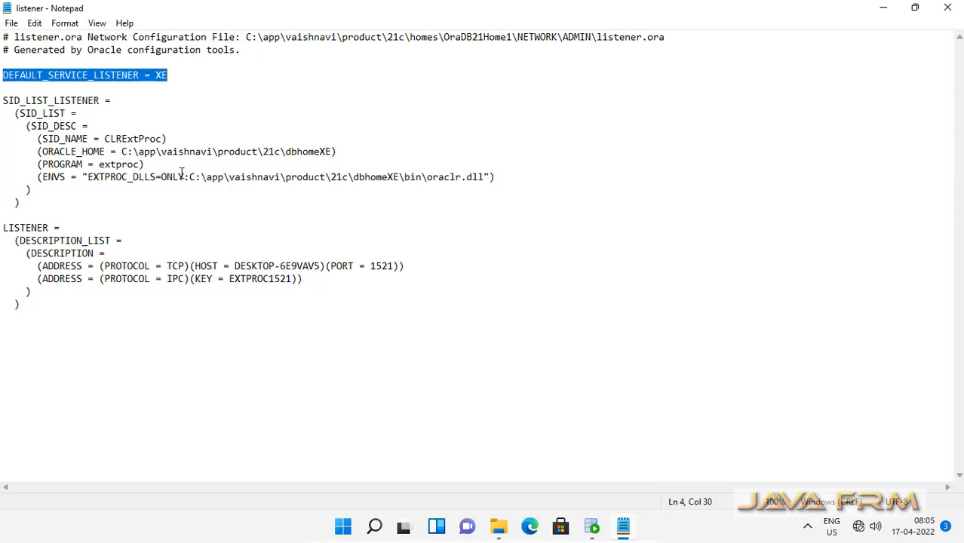
click(946, 14)
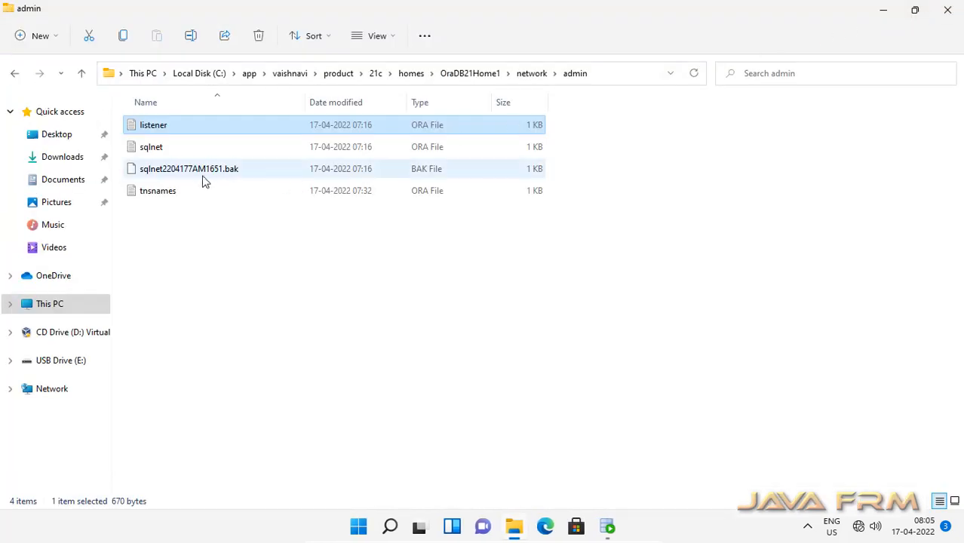
Step: Glance at sqlnet.ora, read tnsnames.ora maximized in Notepad, then close Notepad and the admin folder
double_click(151, 147)
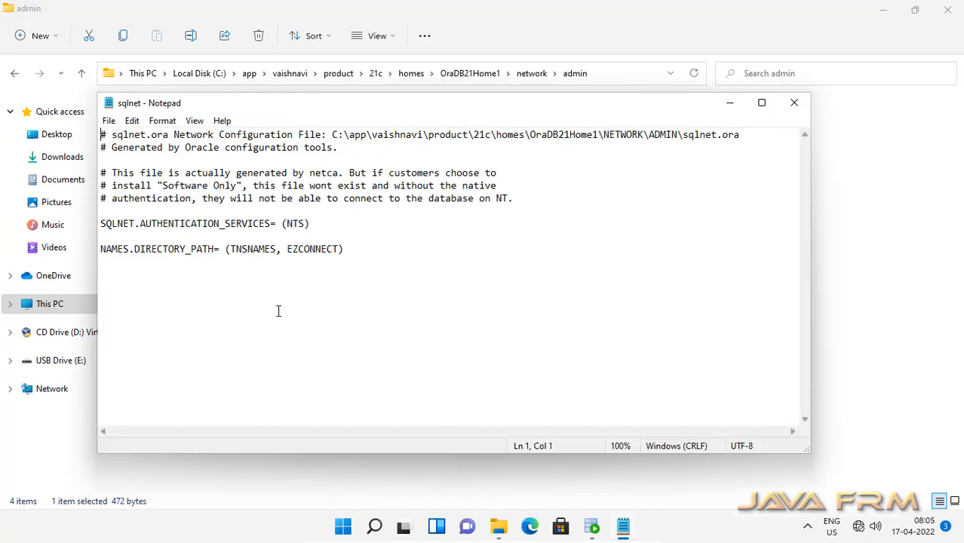
click(794, 105)
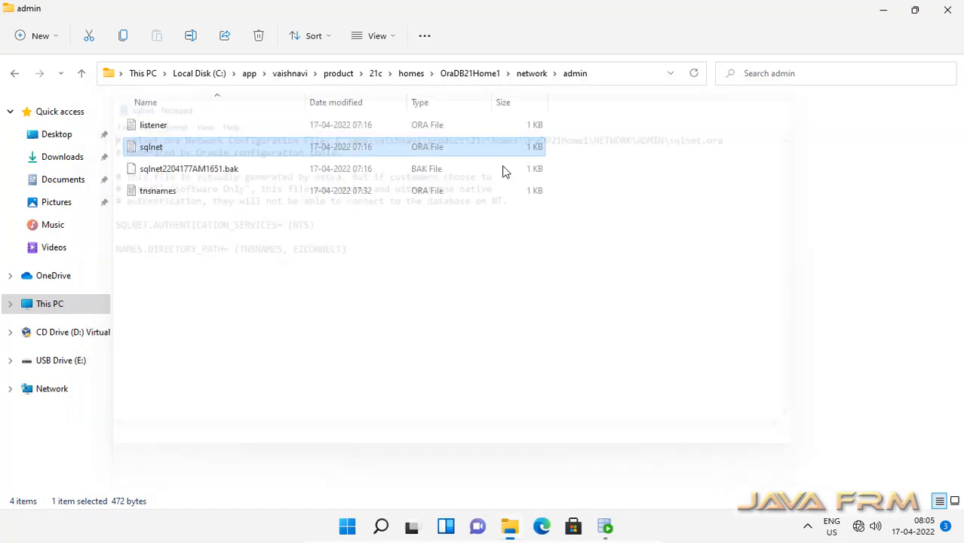
click(154, 196)
double_click(155, 196)
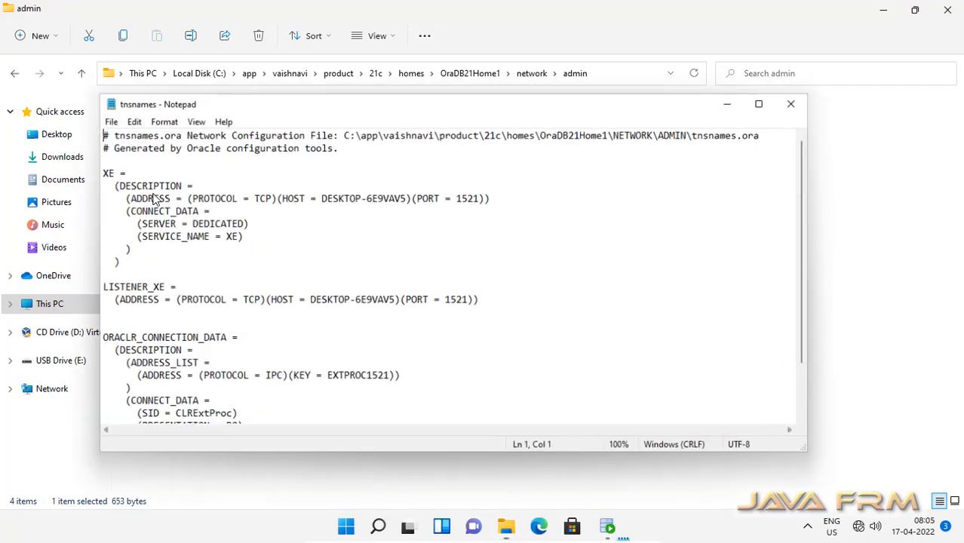
double_click(413, 105)
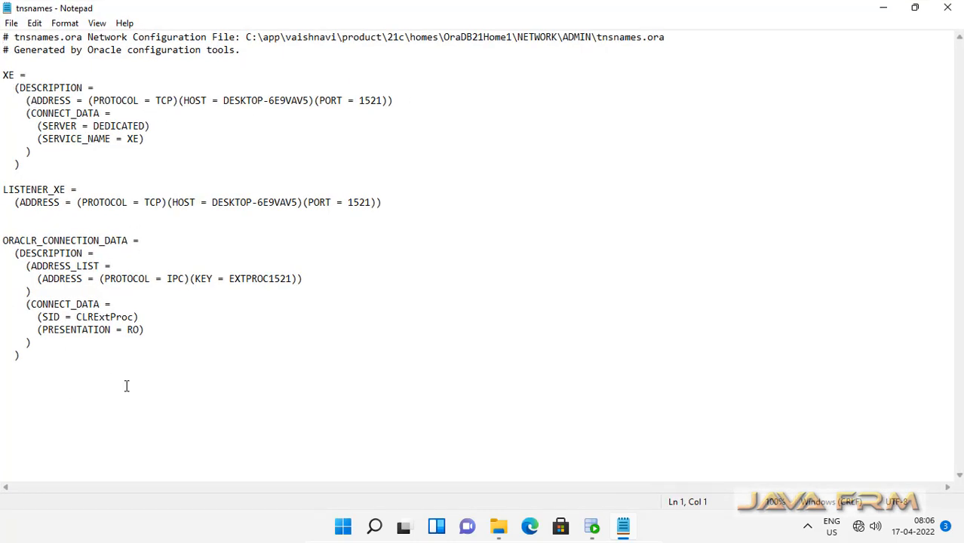
click(947, 9)
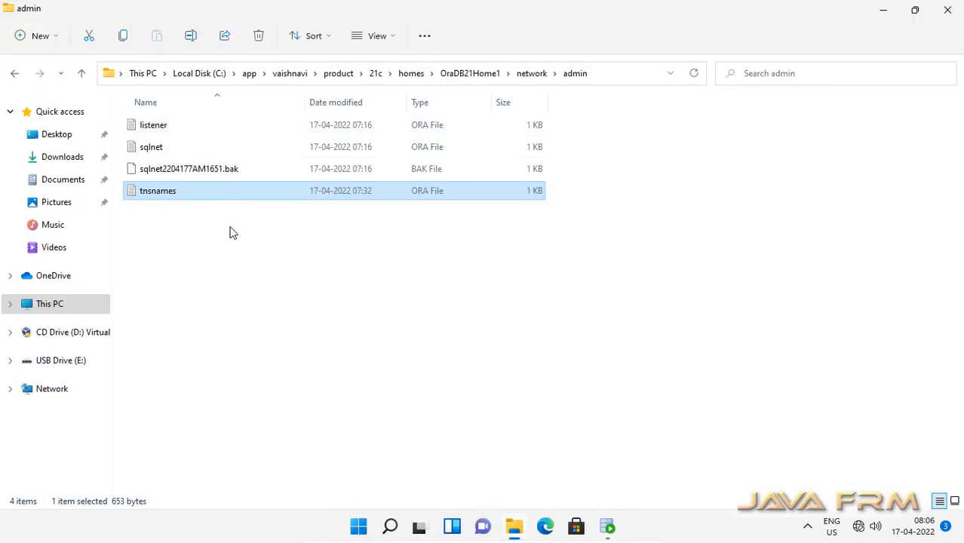
click(947, 9)
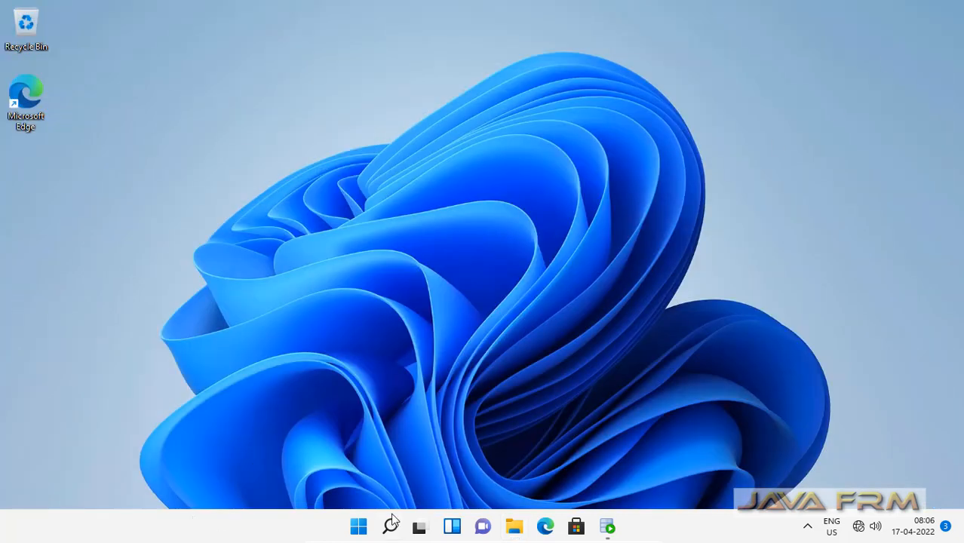
Step: Launch Services by searching 'serv' from Start, and widen the Name column
click(358, 525)
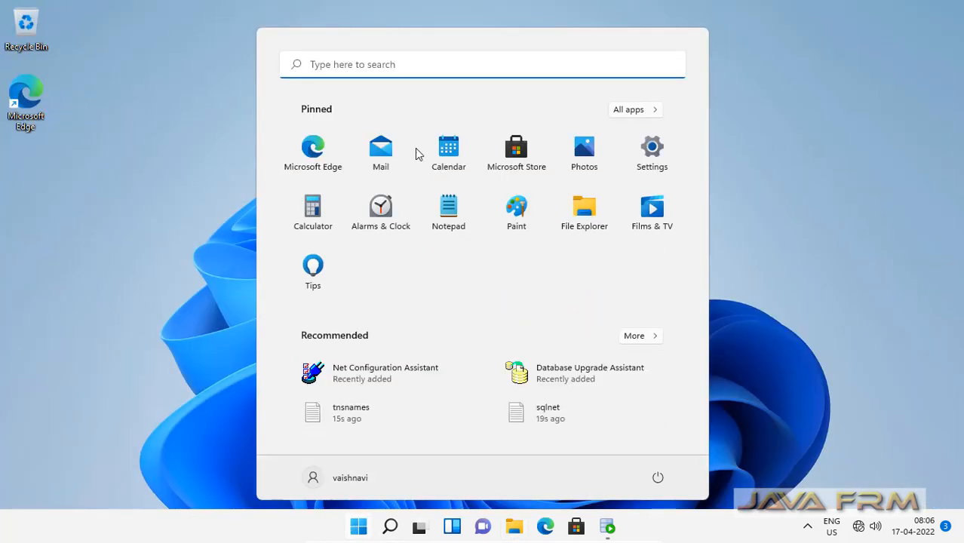
click(367, 64)
text(services)
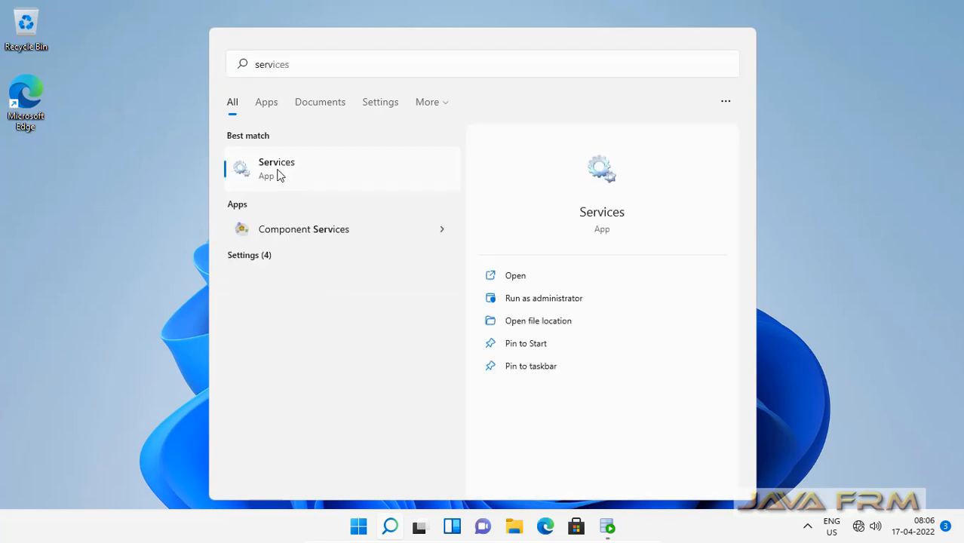
click(277, 167)
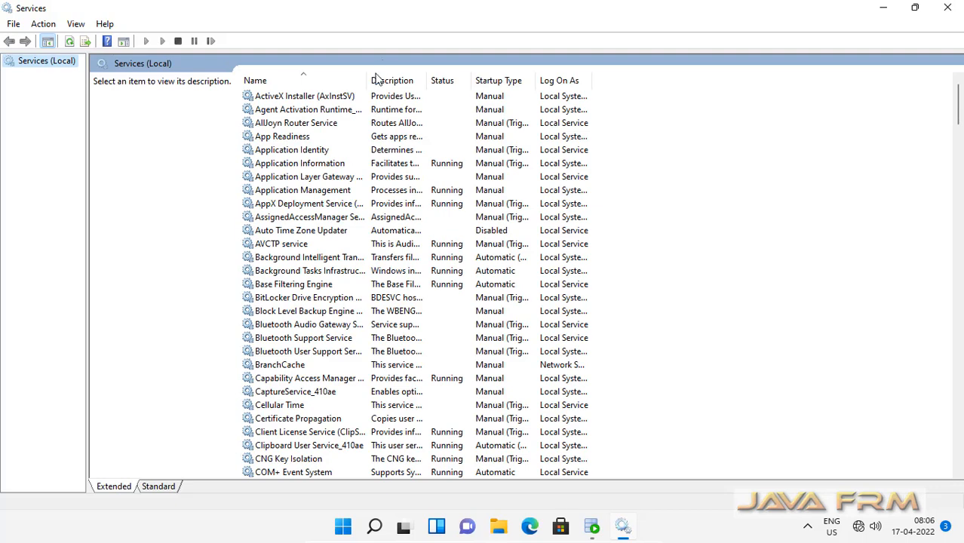
drag(369, 79, 607, 105)
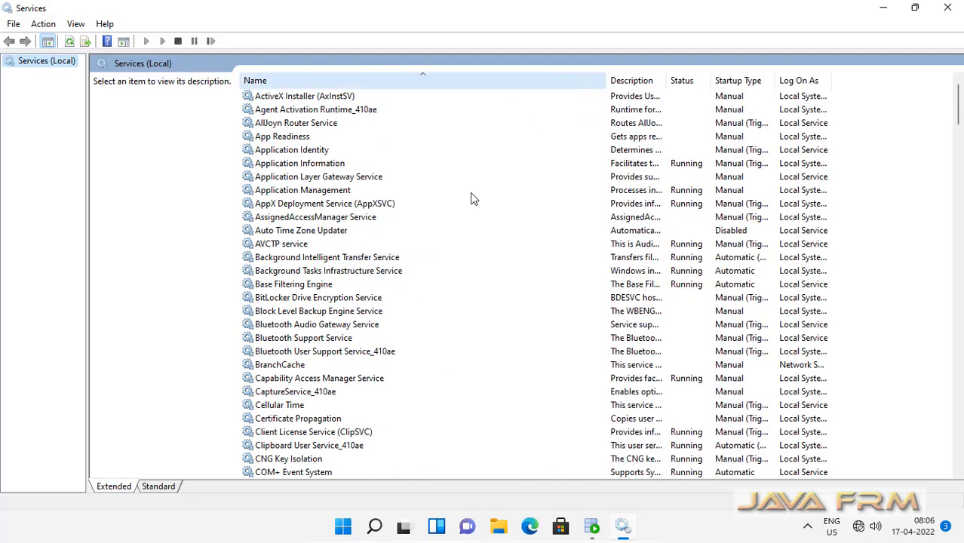
Step: Check OracleVssWriterXE, OracleServiceXE, TNS listener, MTS recovery and JobSchedulerXE service statuses
click(296, 392)
scroll(296, 396, down, 6)
scroll(294, 400, down, 9)
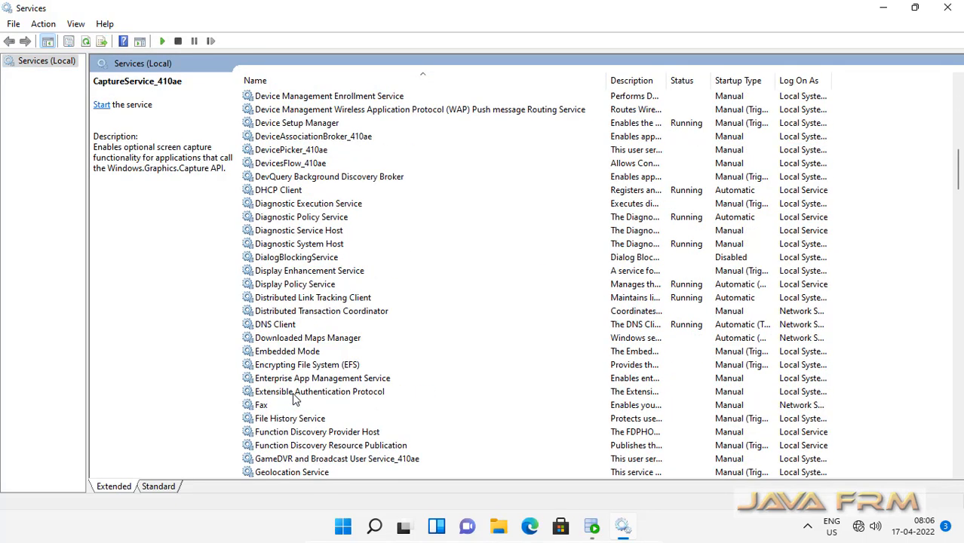
scroll(294, 400, down, 18)
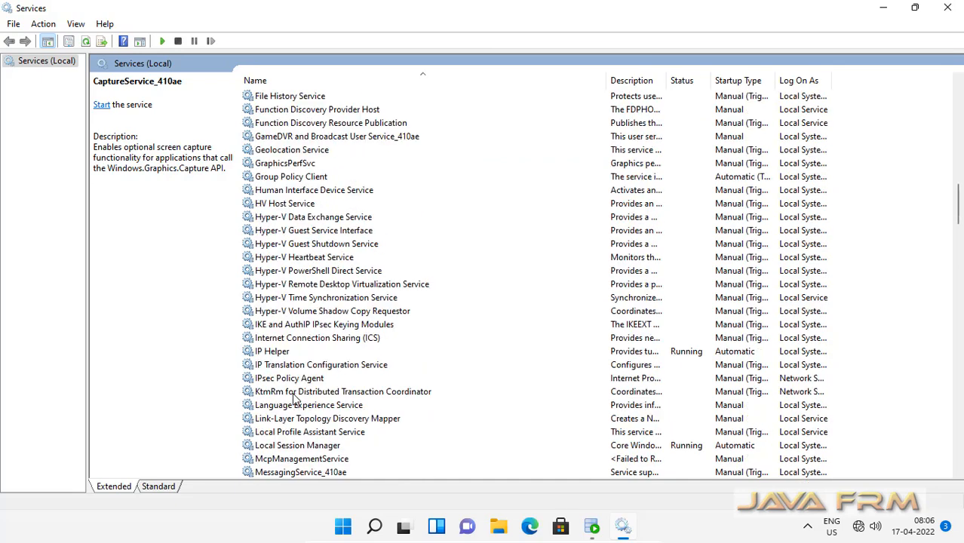
scroll(294, 400, down, 7)
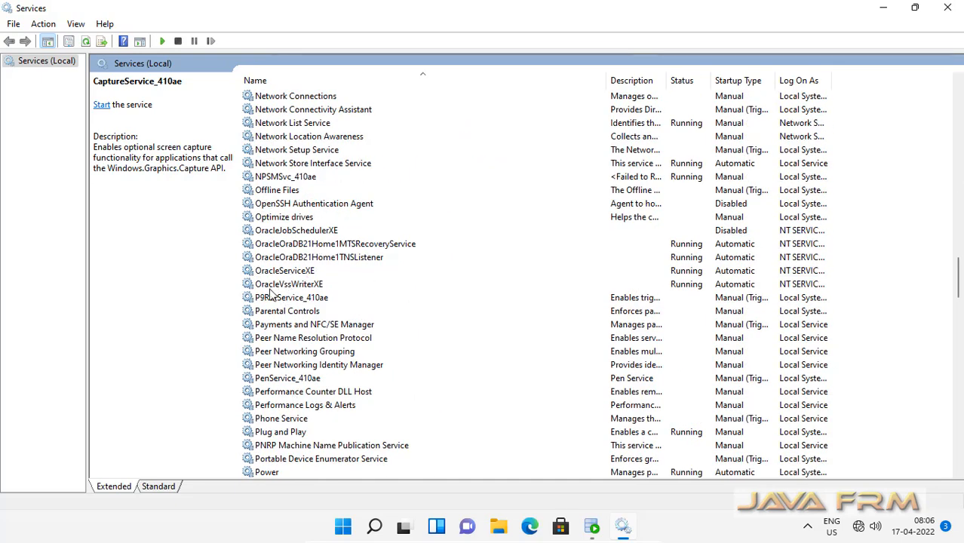
click(294, 286)
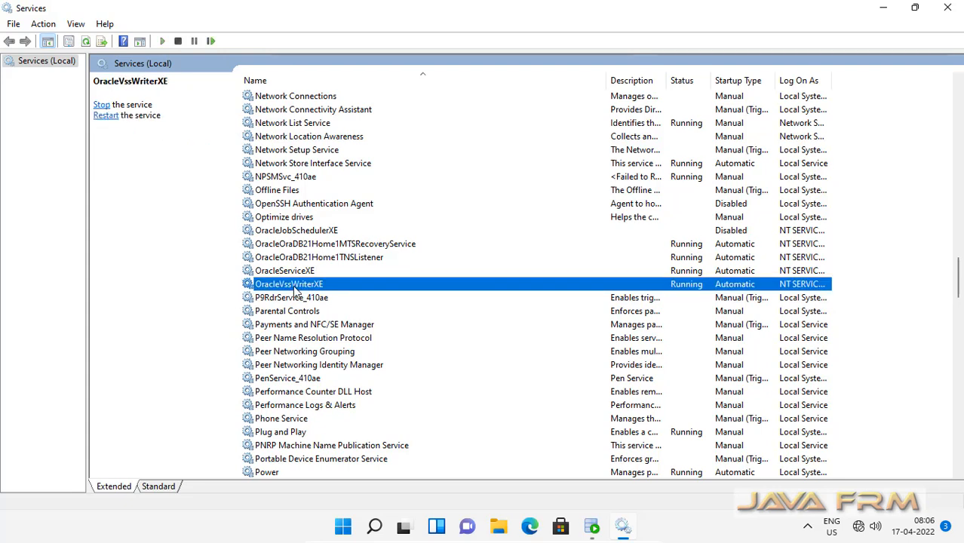
click(297, 272)
click(307, 259)
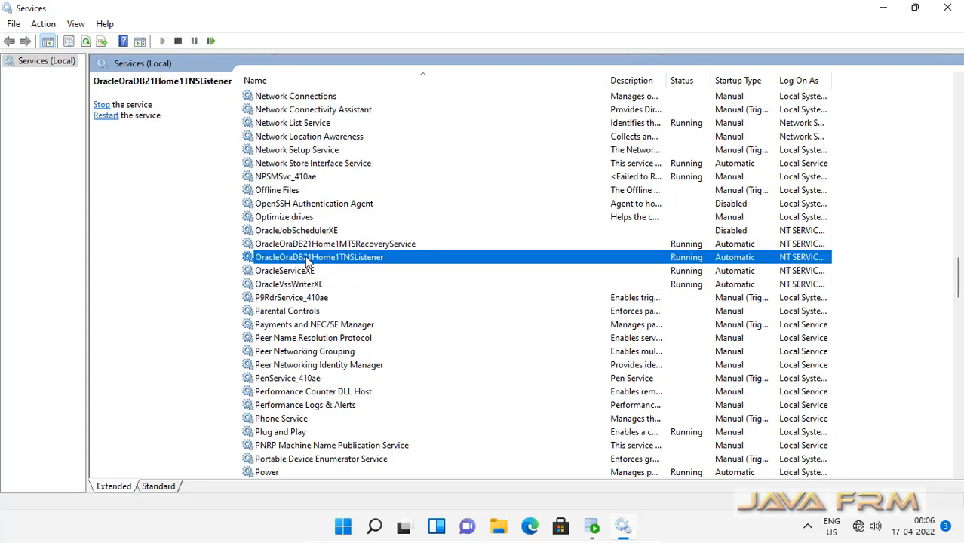
click(317, 245)
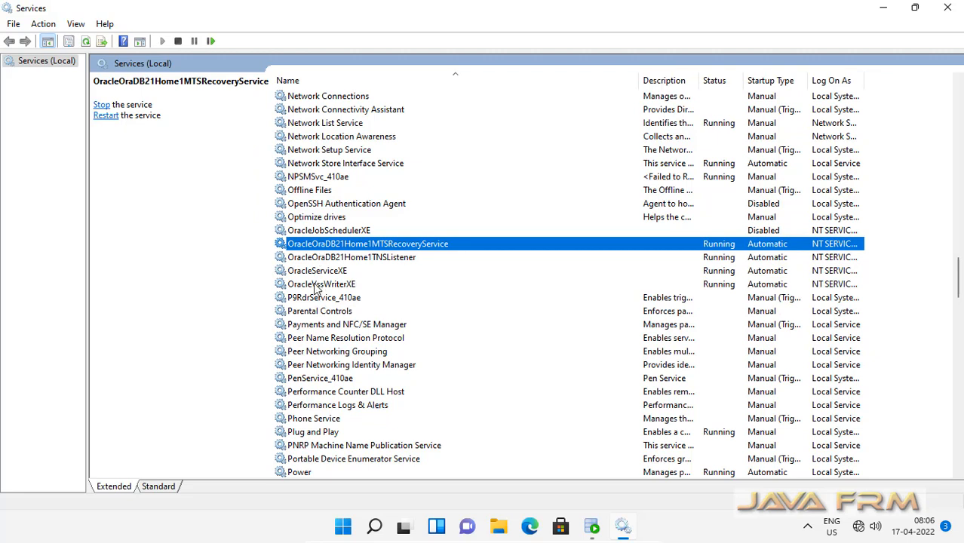
click(337, 284)
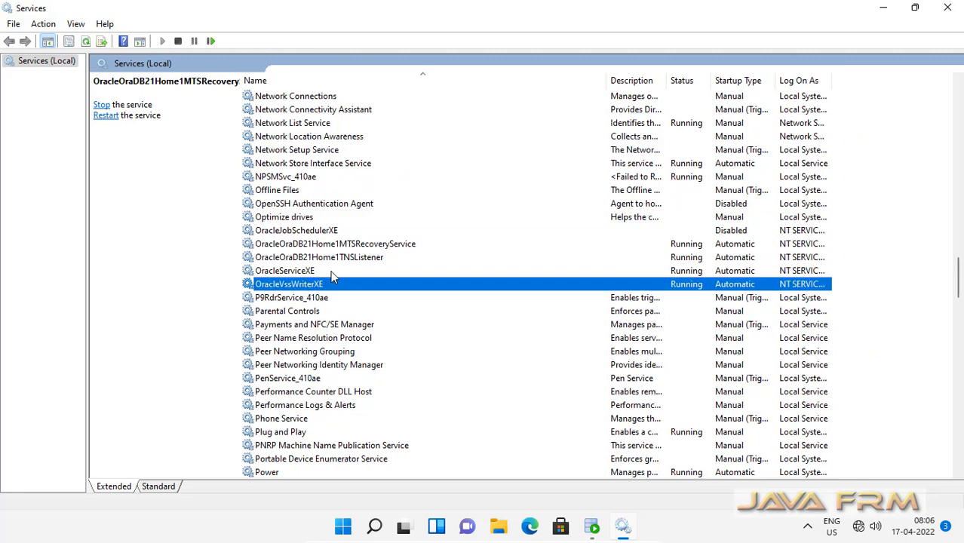
click(309, 272)
click(315, 259)
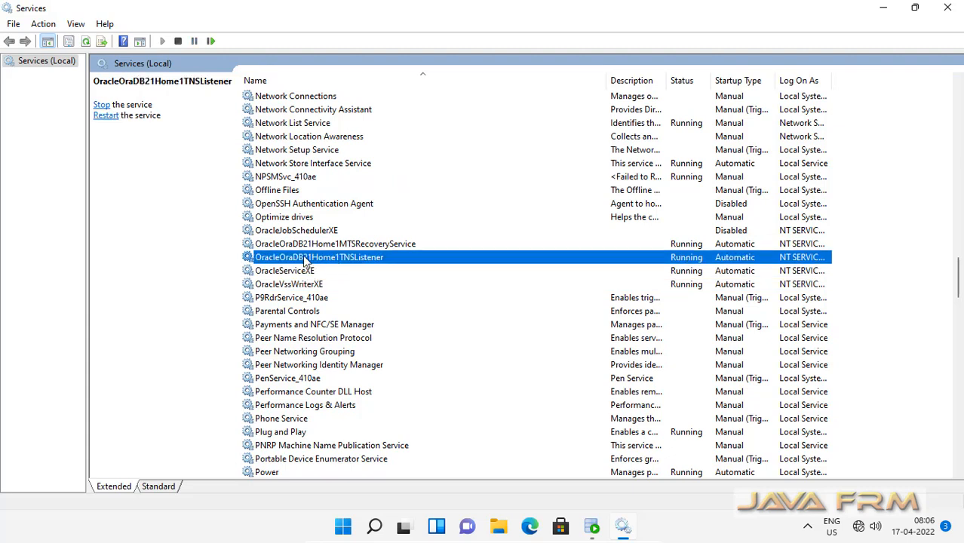
click(341, 245)
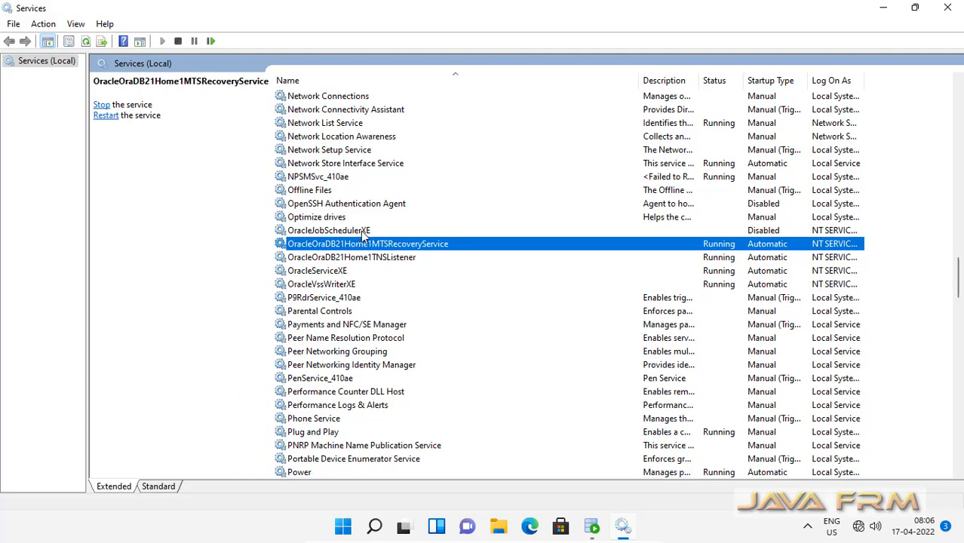
click(362, 232)
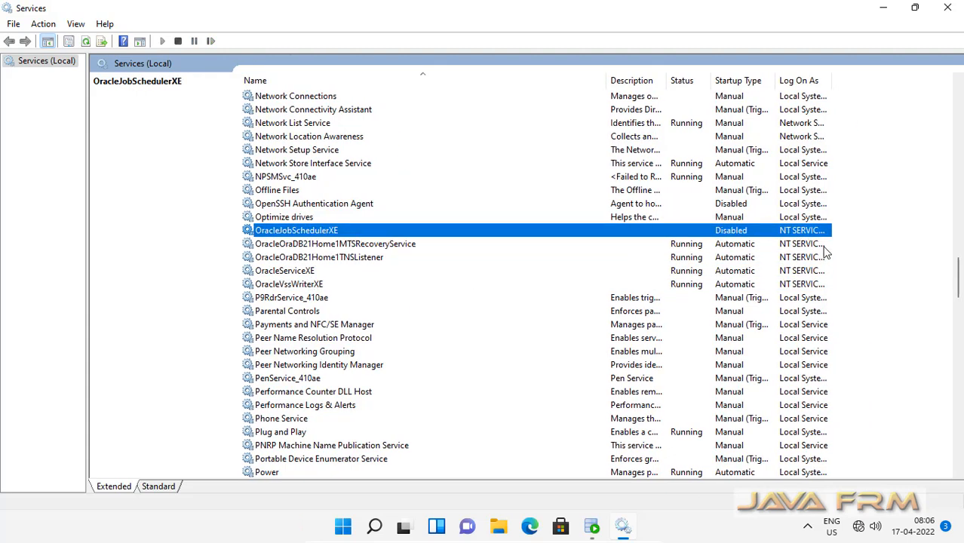
scroll(577, 359, down, 20)
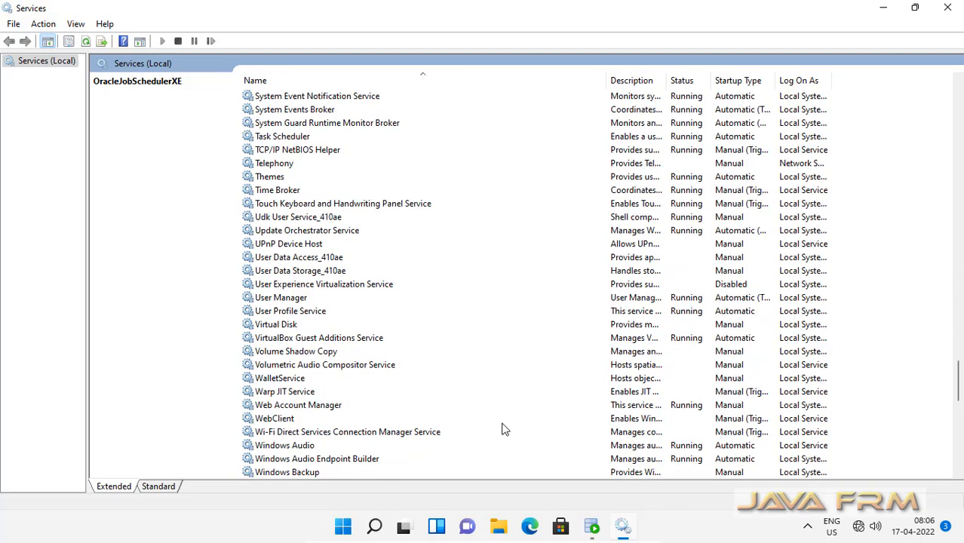
scroll(504, 428, down, 16)
scroll(486, 430, up, 19)
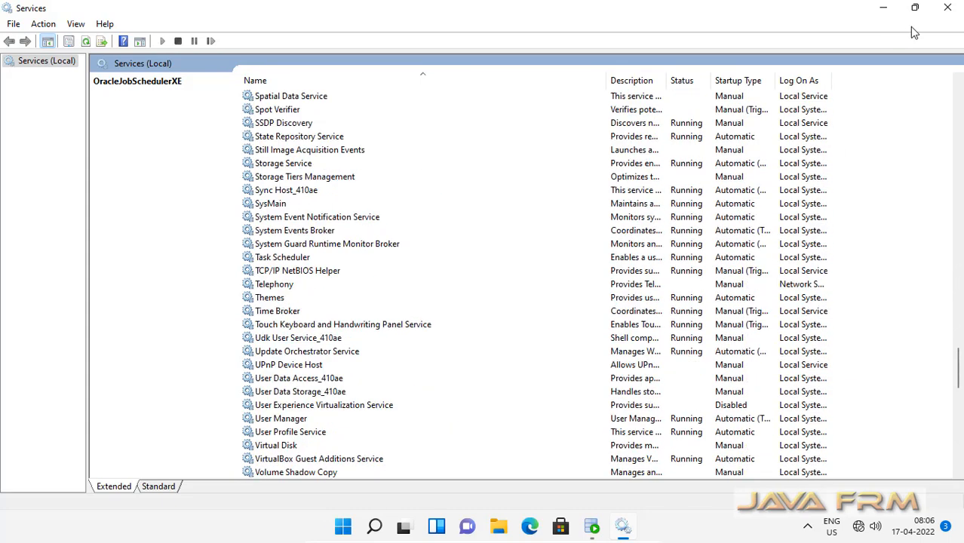
Step: Close the Services window and Oracle SQL Developer, leaving only the desktop
click(947, 8)
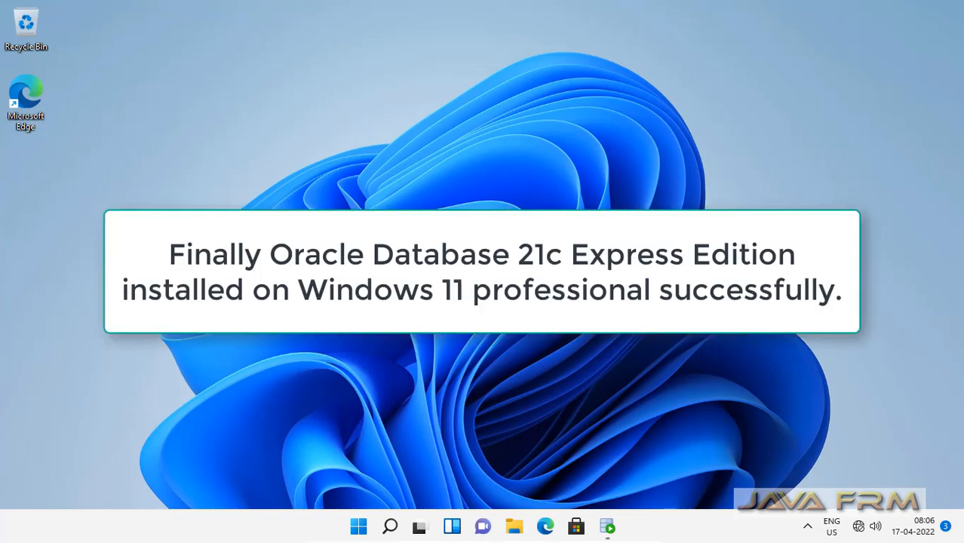
click(608, 527)
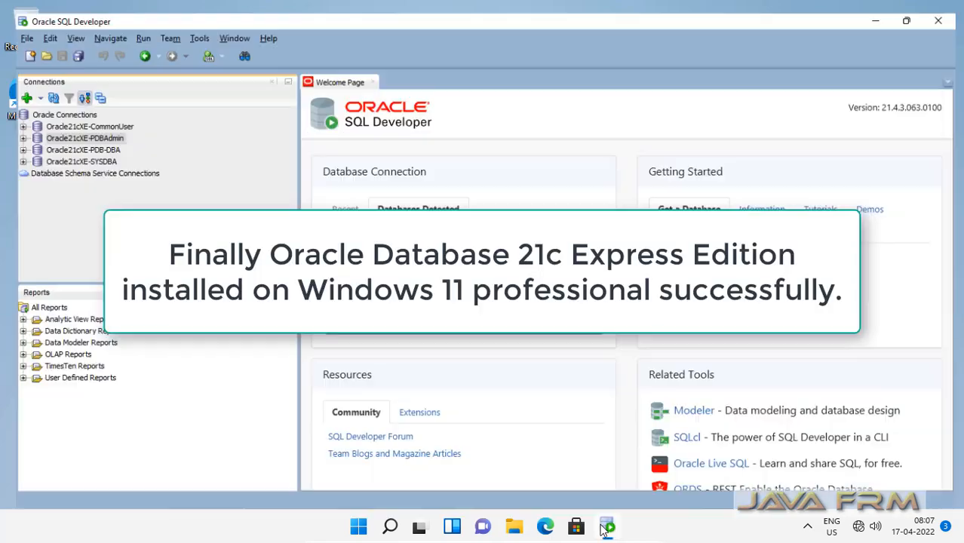
click(947, 10)
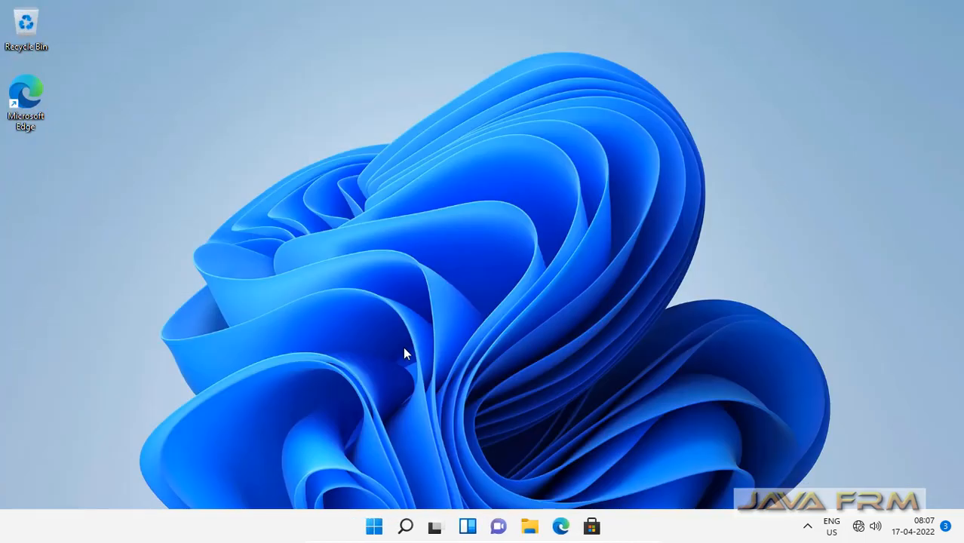